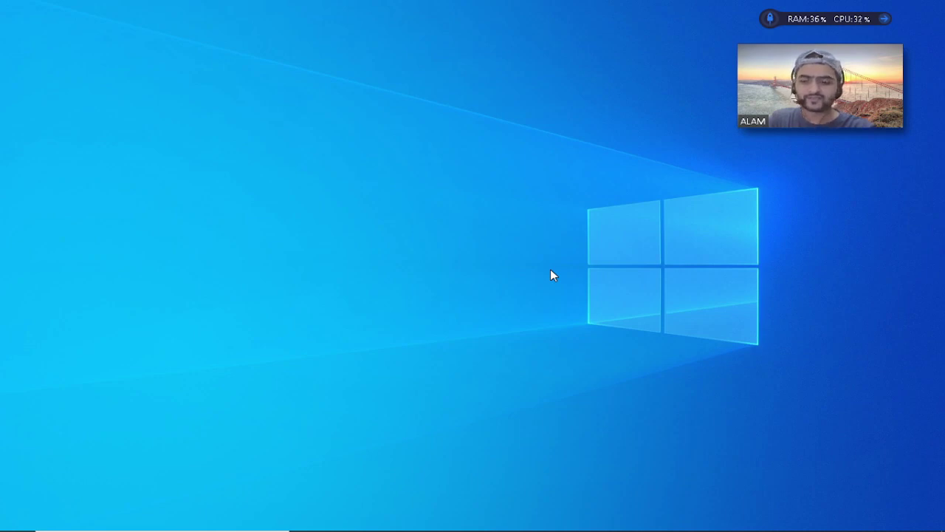
Launch Microsoft Word through the Windows Run dialog with the command Winword
key("super+r")
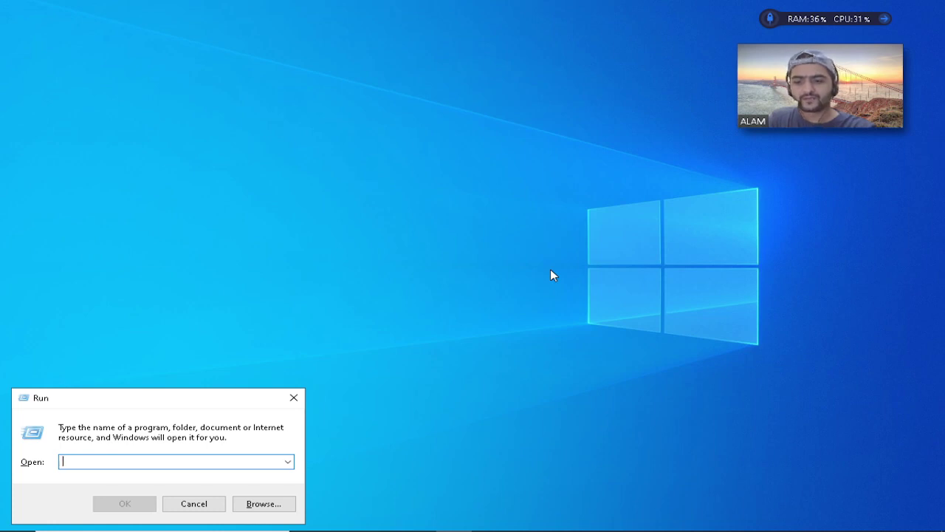
type("Winword")
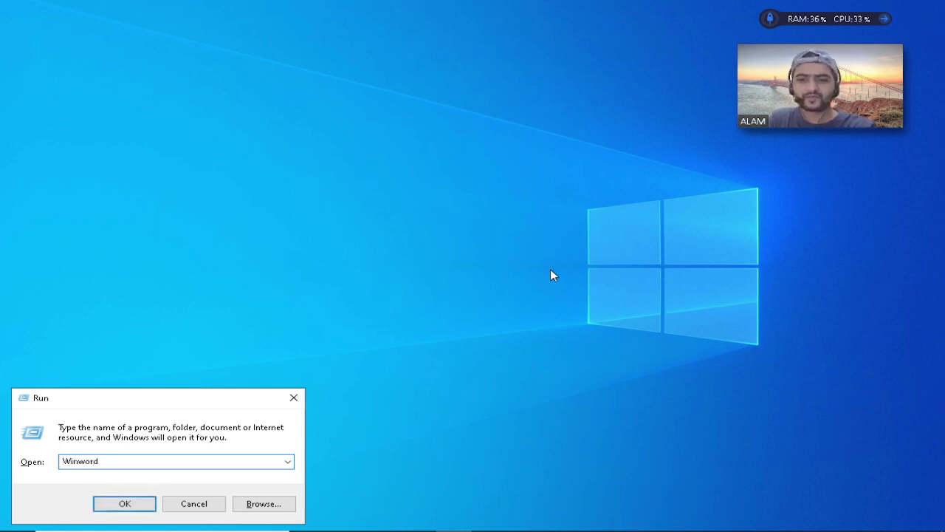
left_click(109, 506)
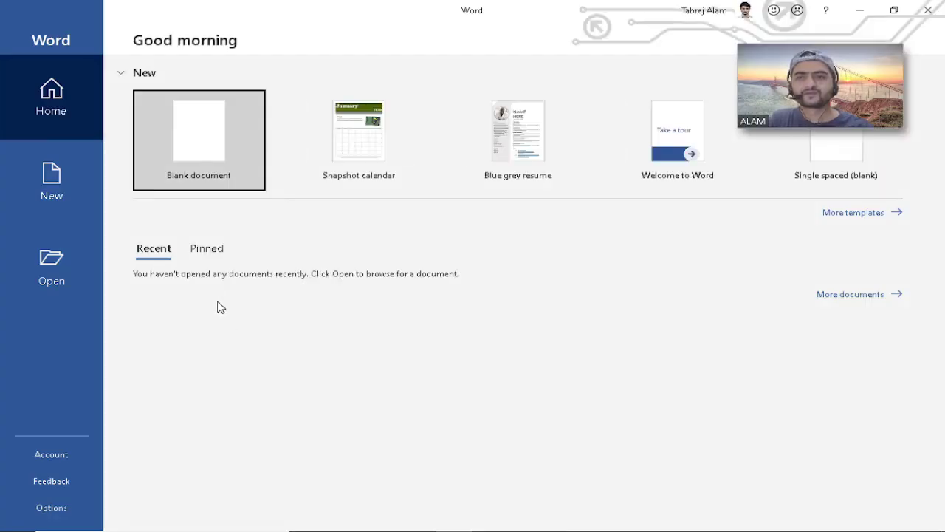
Browse to the Documents folder and open the Word document named "Insert tab"
left_click(197, 251)
left_click(146, 252)
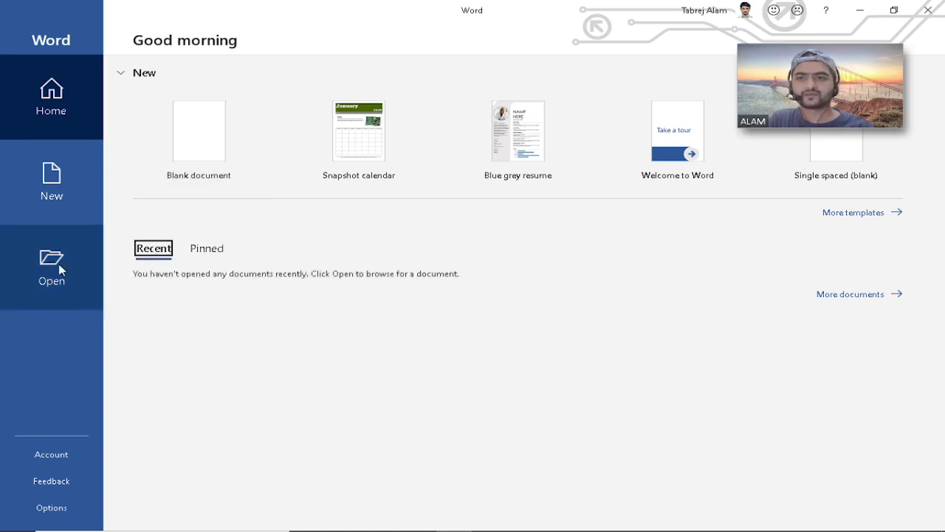
left_click(52, 267)
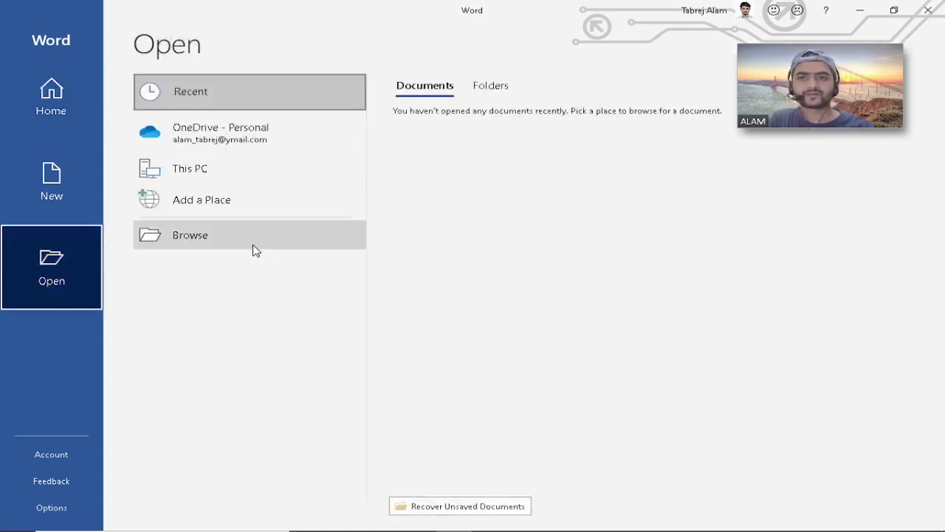
left_click(206, 236)
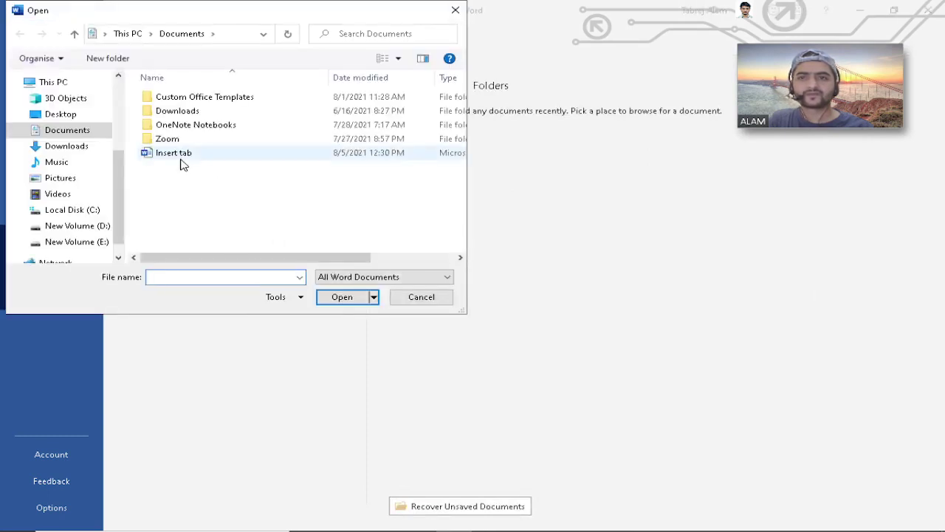
left_click(237, 155)
left_click(329, 298)
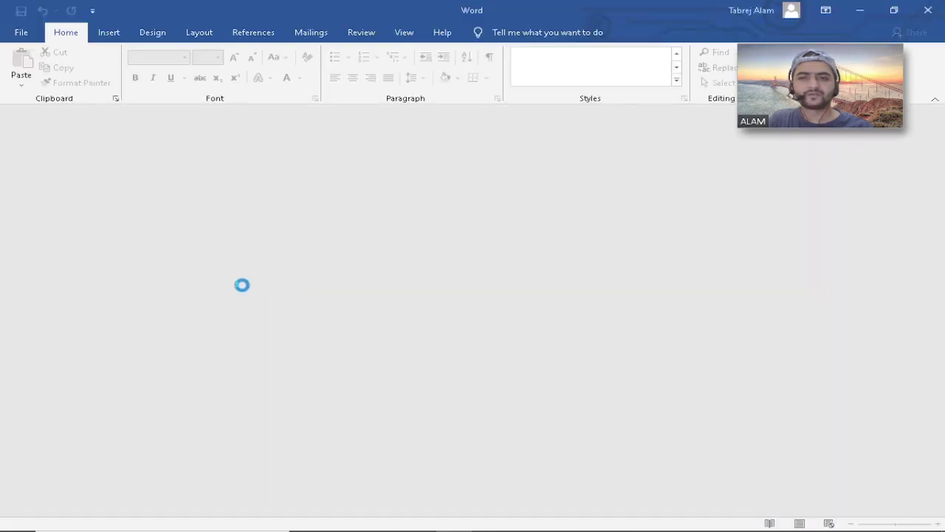
Place the text cursor beside the oval picture at the end of the document
scroll(941, 231, "down", 2)
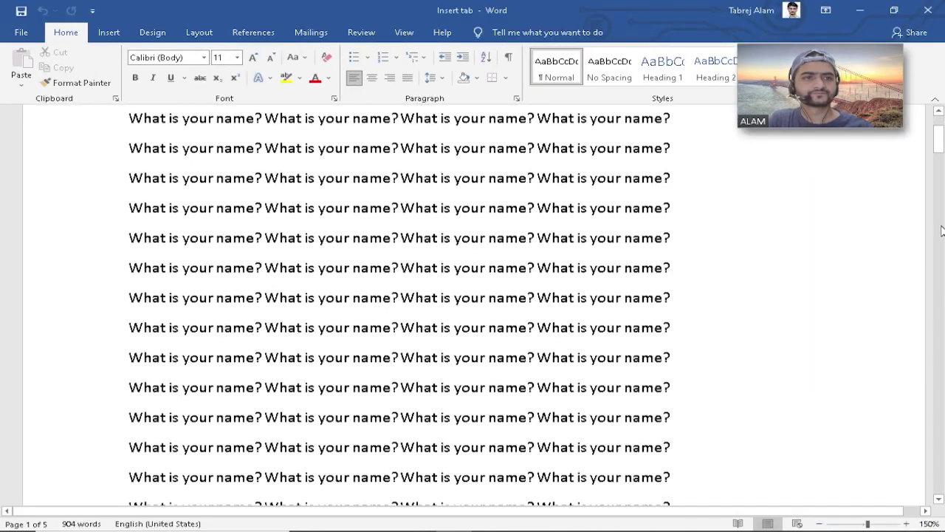
left_click_drag(939, 141, 941, 500)
left_click(427, 328)
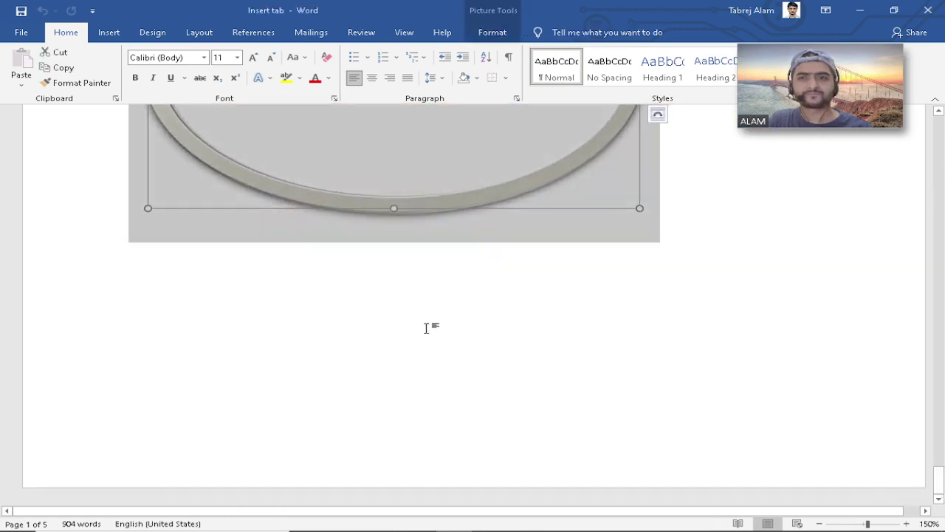
left_click(742, 245)
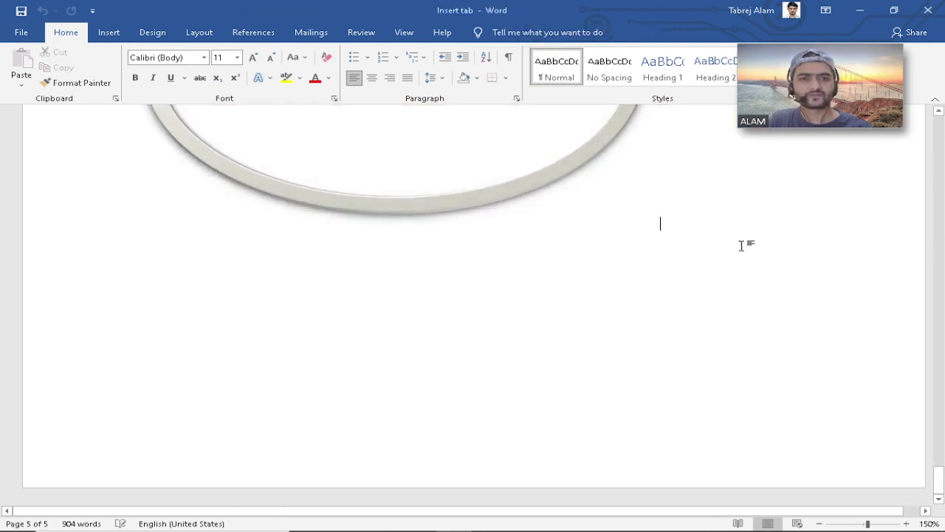
Review the available options for inserting tables, pictures and shapes
left_click(103, 32)
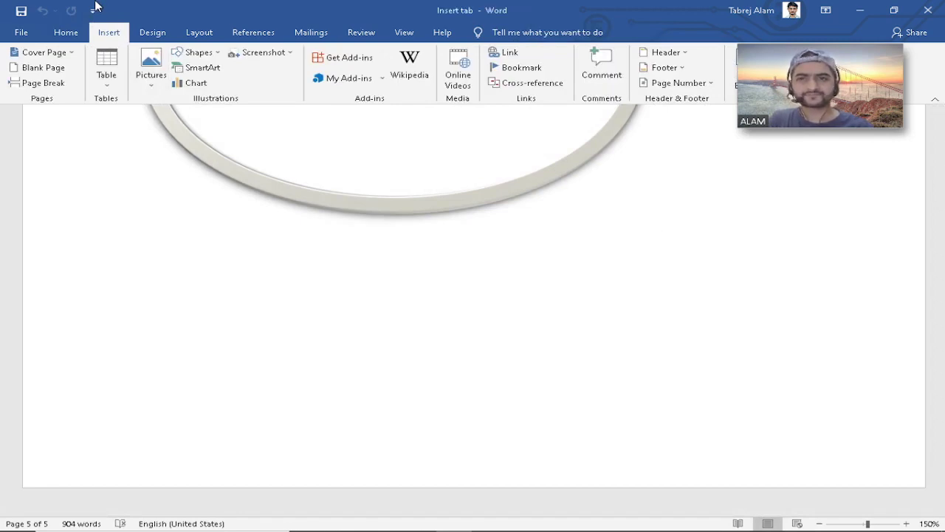
left_click(276, 62)
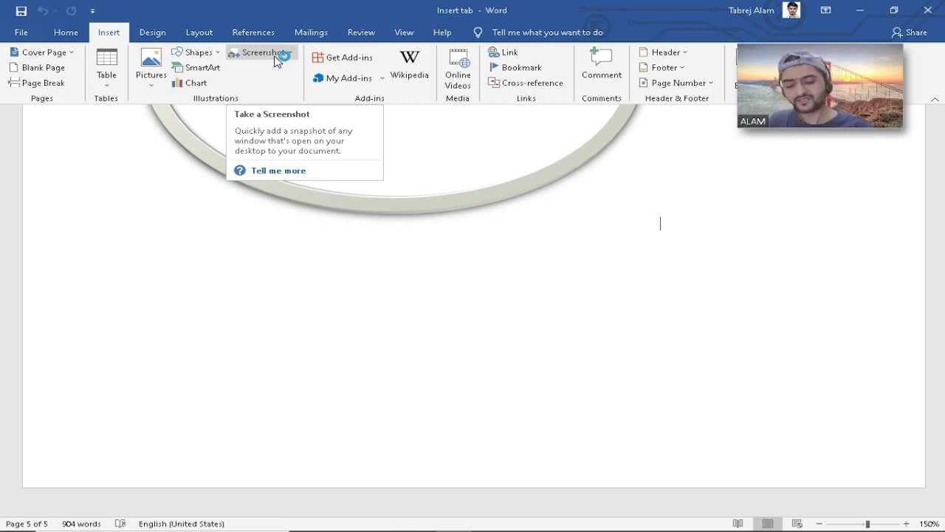
left_click(59, 52)
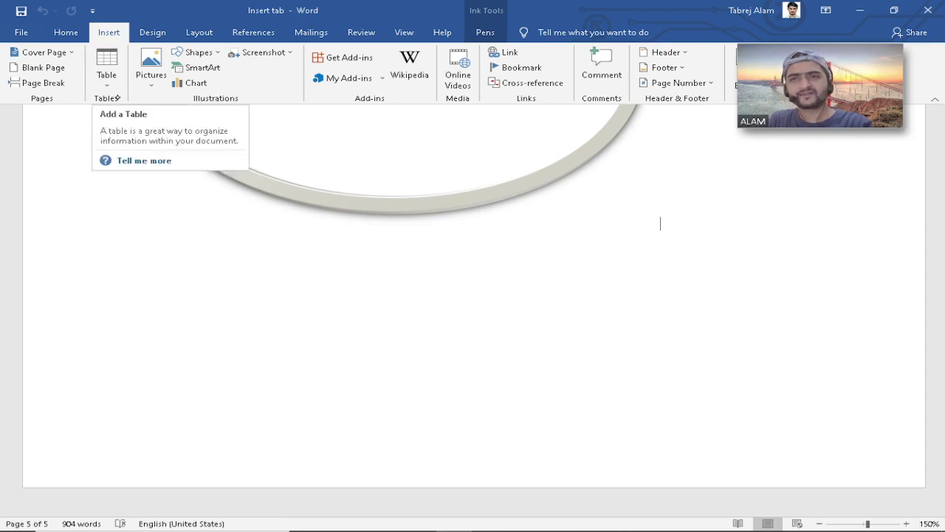
left_click(107, 83)
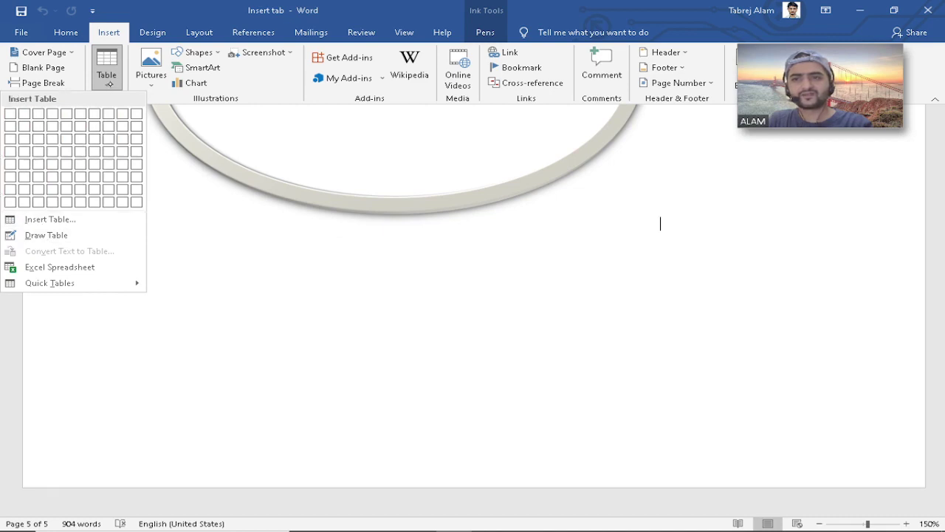
left_click(108, 83)
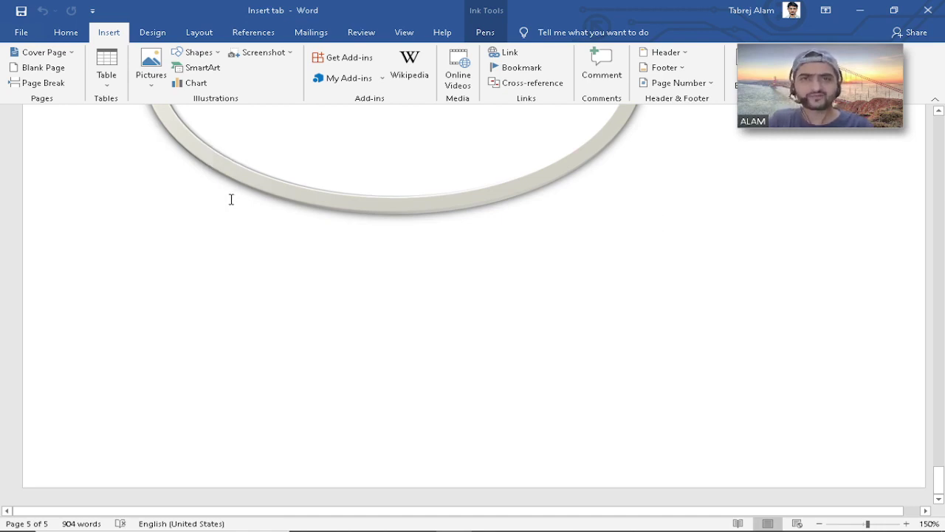
left_click(151, 83)
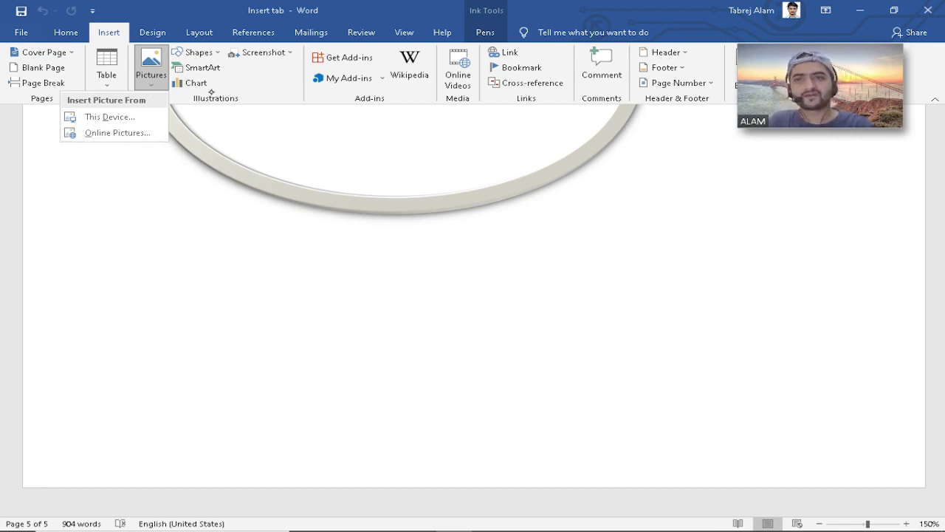
left_click(215, 50)
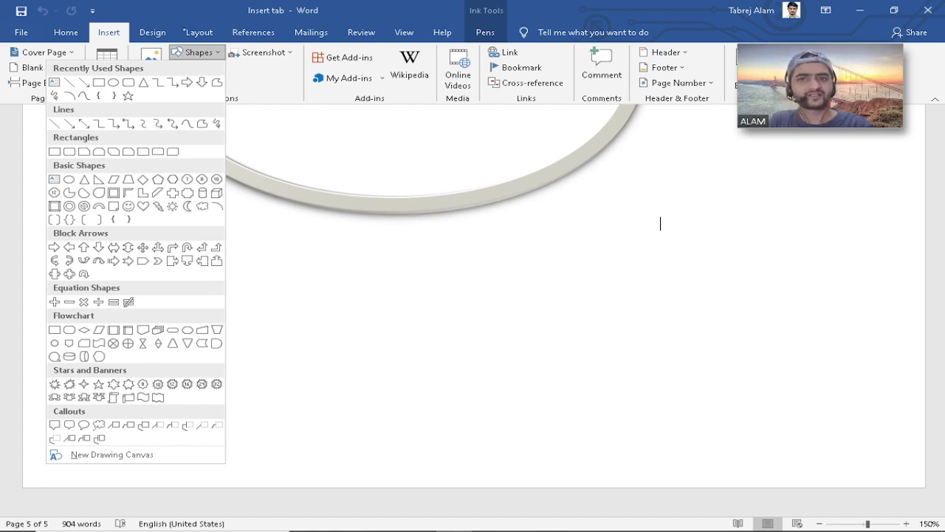
left_click(194, 52)
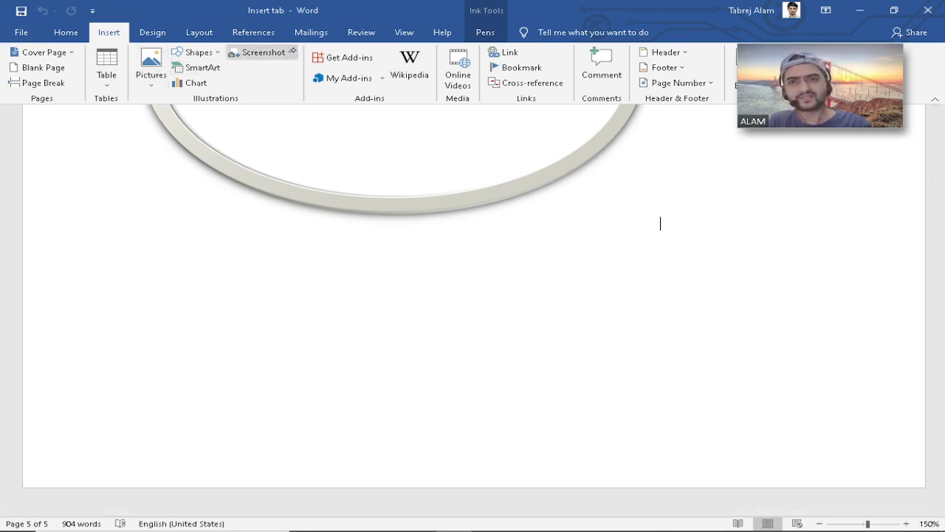
Insert a screen clipping of the Windows logo area of the desktop below the oval picture
left_click(289, 50)
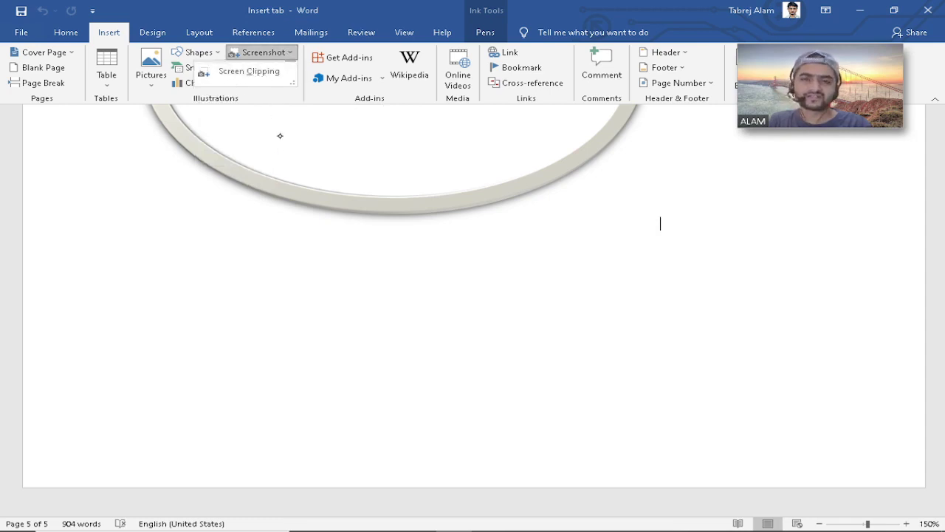
left_click(278, 95)
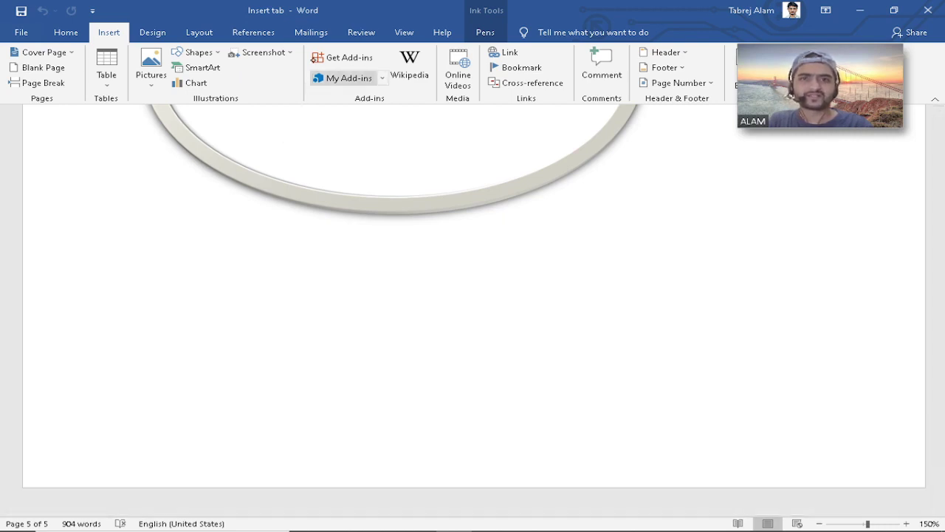
left_click(291, 52)
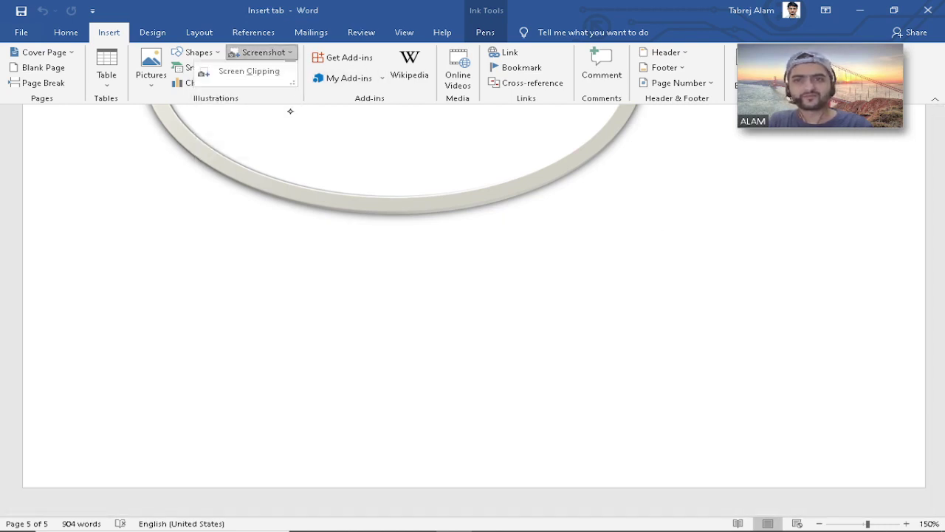
left_click(254, 71)
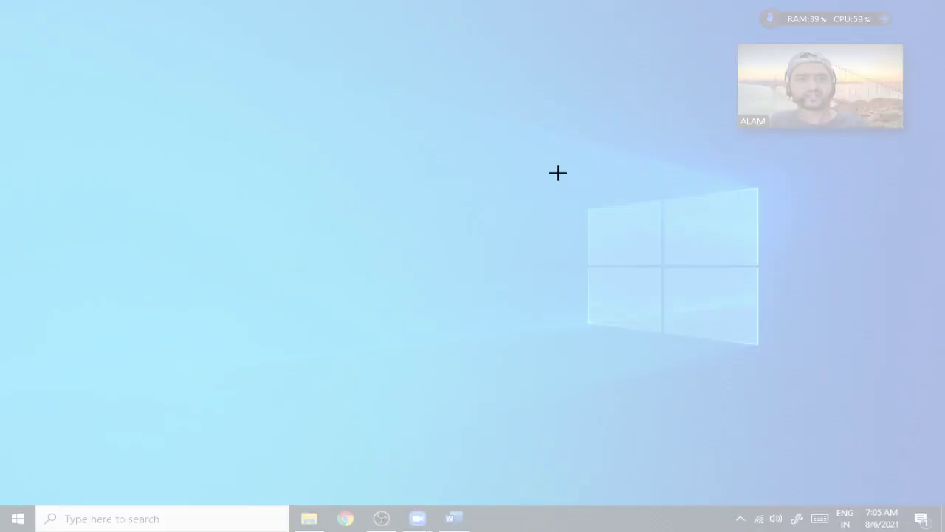
left_click_drag(558, 173, 798, 355)
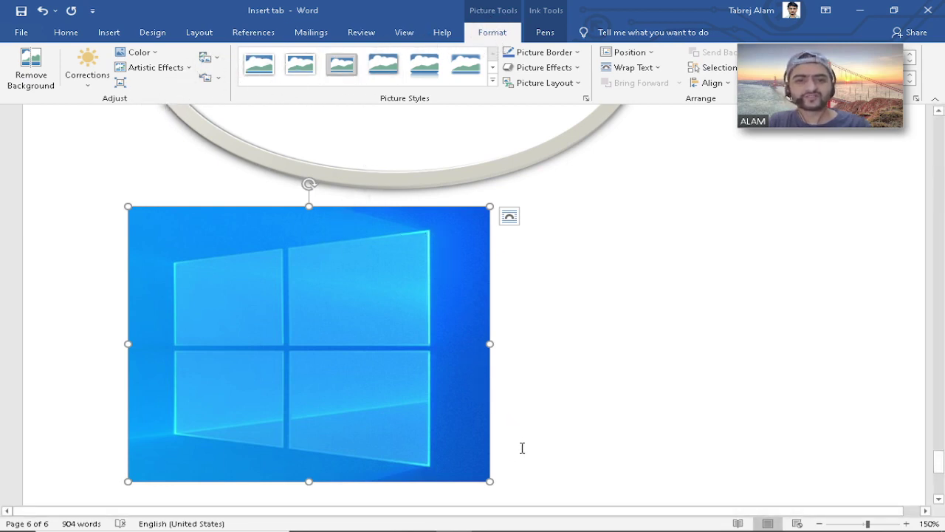
Deselect the Windows logo clipping, return to the insertion commands and dismiss the on-screen keyboard
left_click(510, 472)
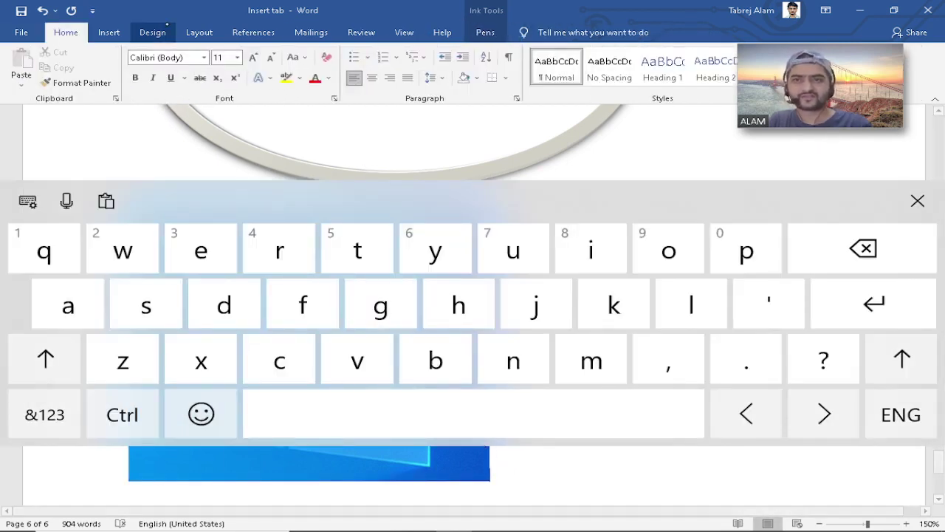
left_click(101, 37)
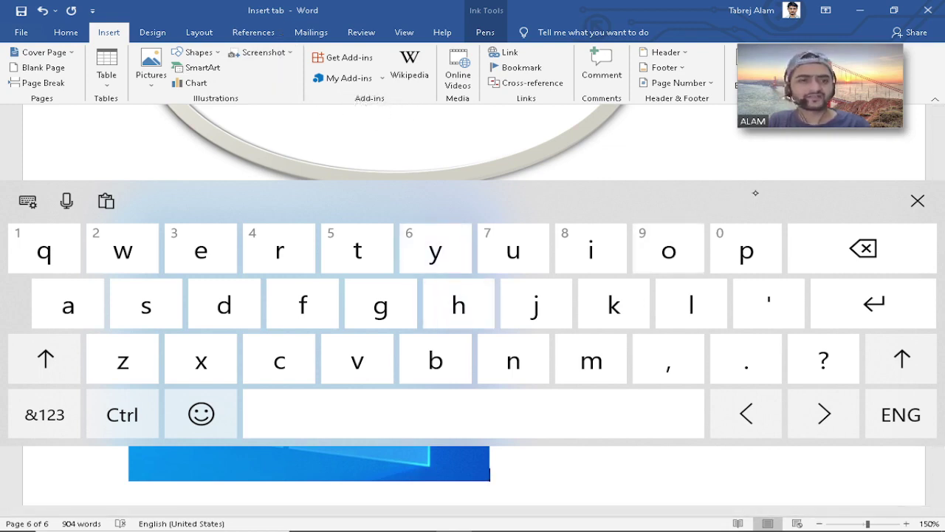
left_click(917, 201)
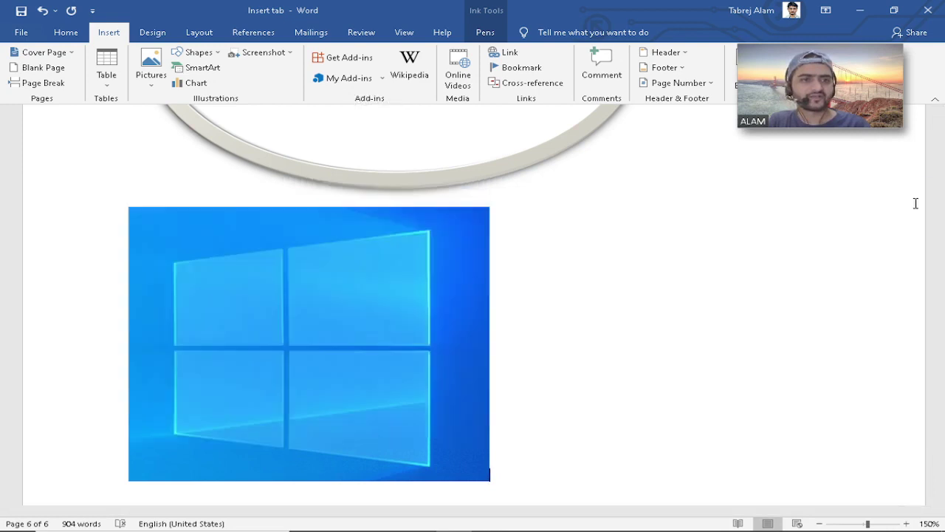
Add blank lines below the Windows logo clipping and insert a page break after them
left_click(501, 468)
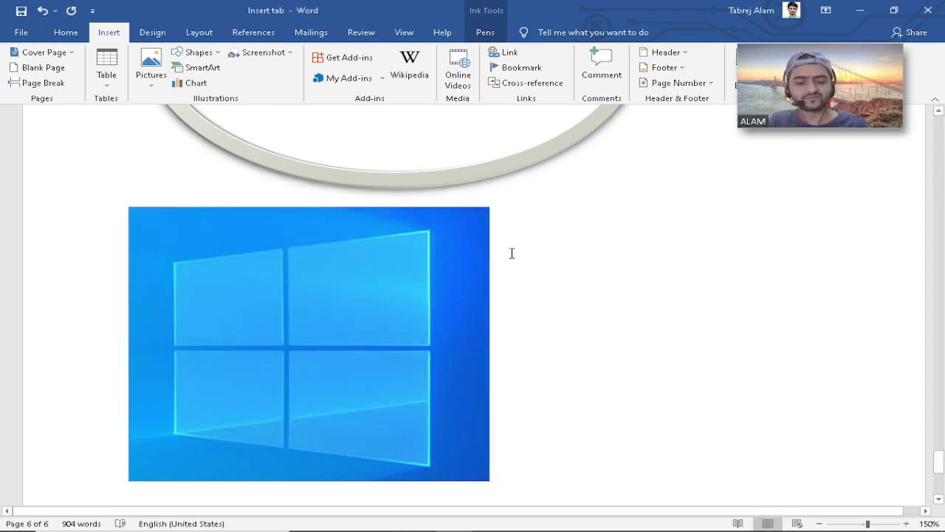
key("Return")
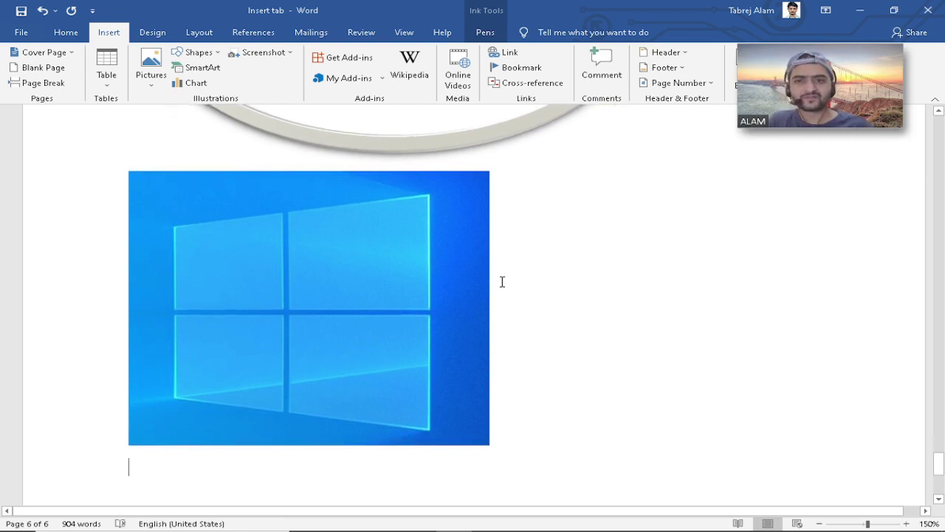
scroll(458, 301, "down", 5)
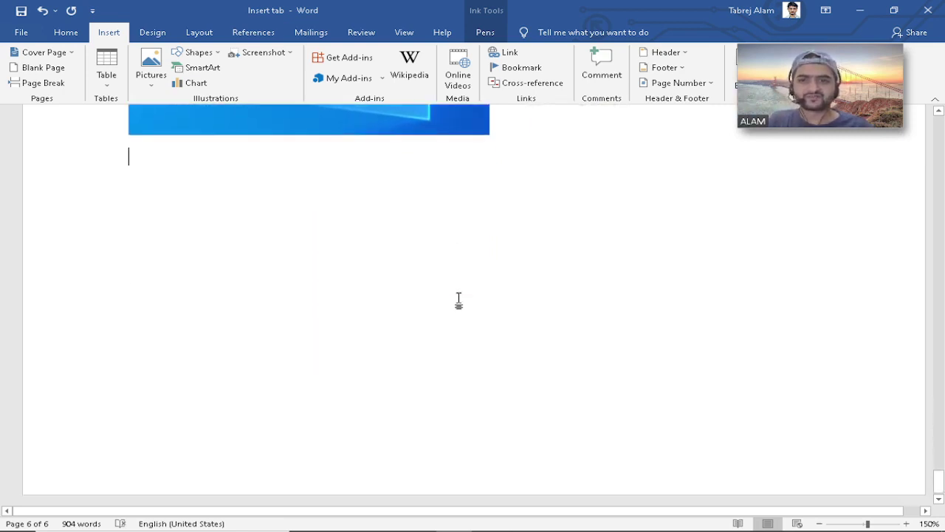
key("Return")
key("Return")
key("Return")
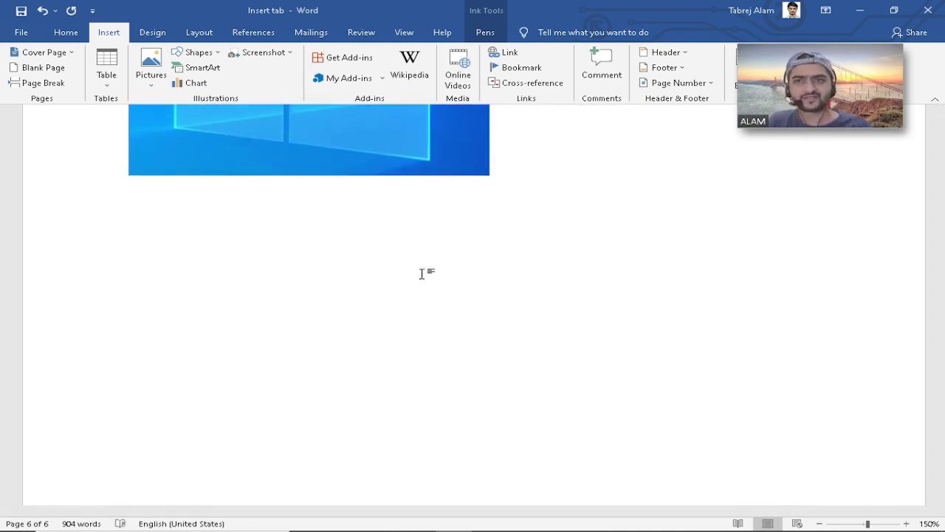
left_click(43, 84)
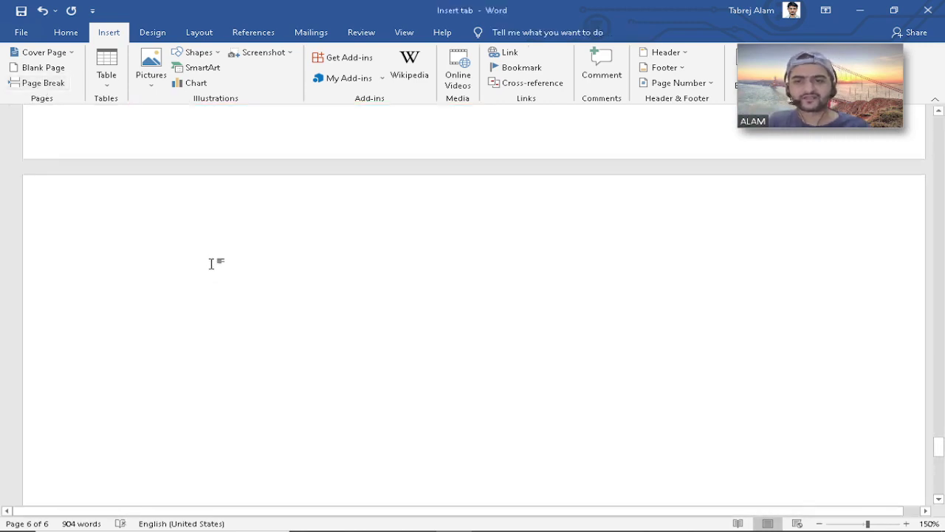
scroll(211, 263, "down", 1)
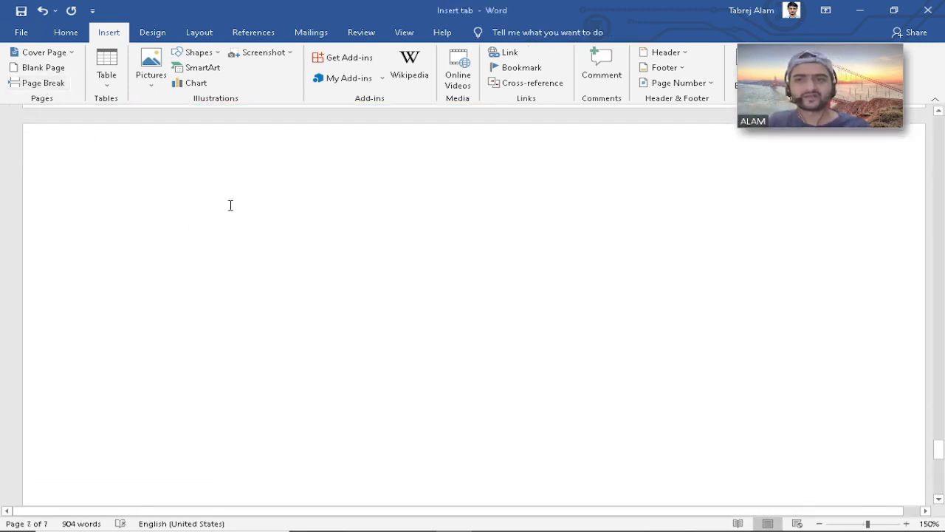
scroll(288, 236, "down", 2)
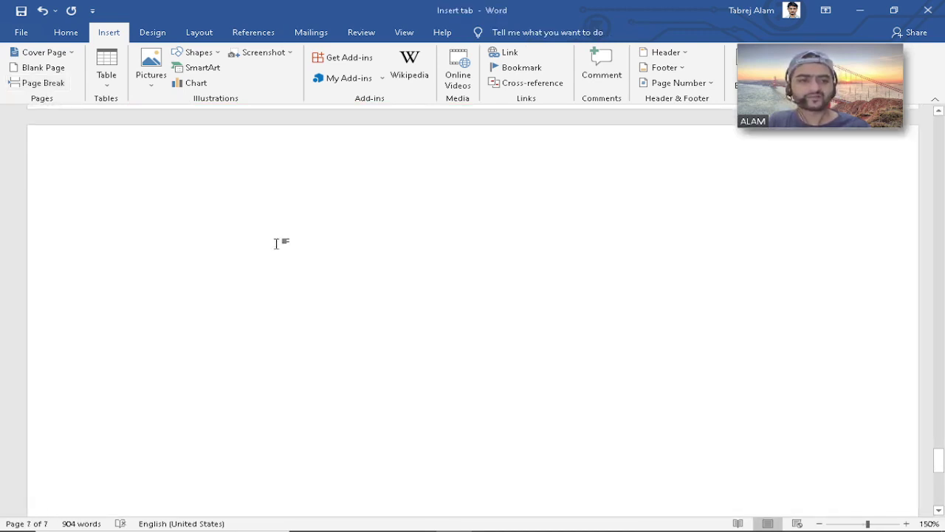
scroll(277, 244, "up", 2)
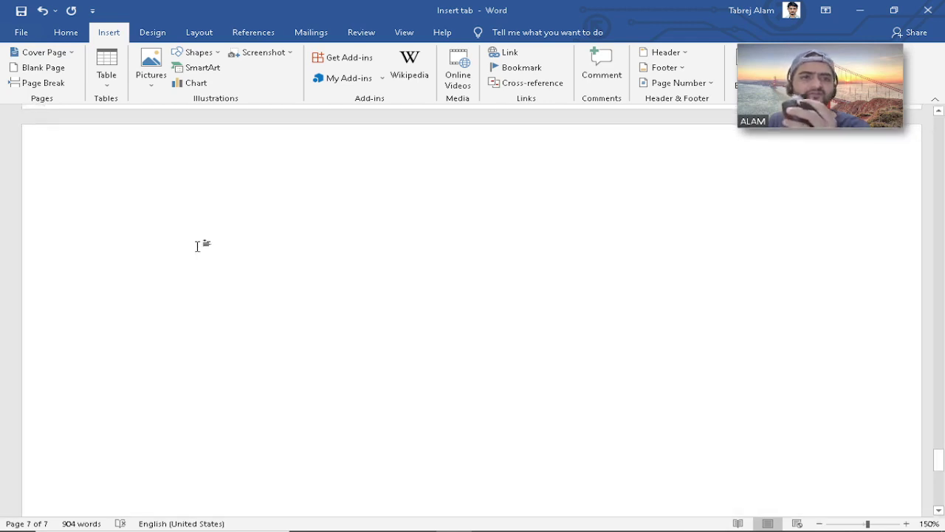
scroll(197, 246, "down", 4)
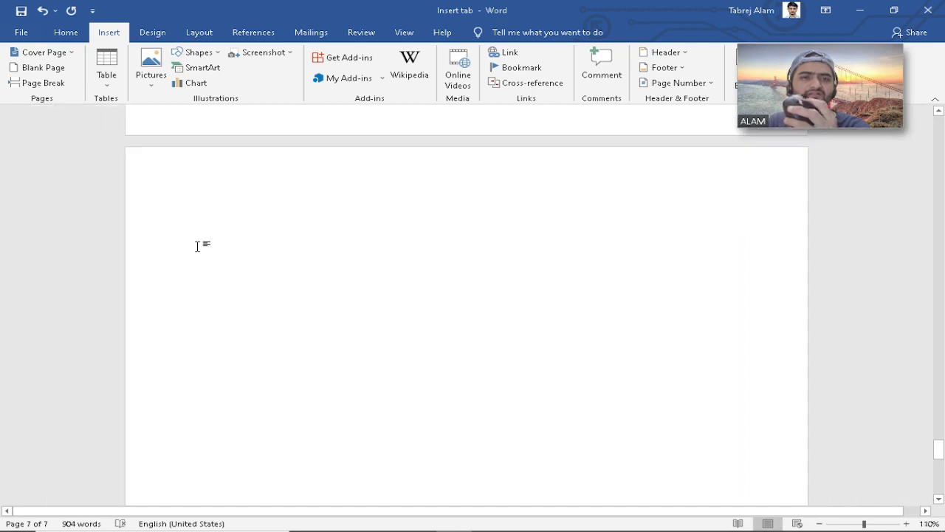
Place the cursor on the new page, open the Office Add-ins store and look through the suggested add-ins
scroll(197, 246, "up", 3)
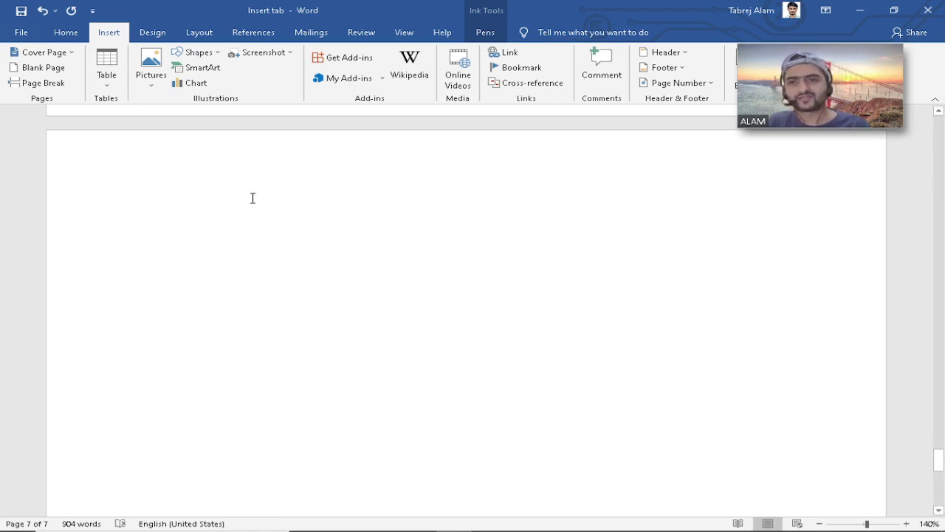
left_click(227, 207)
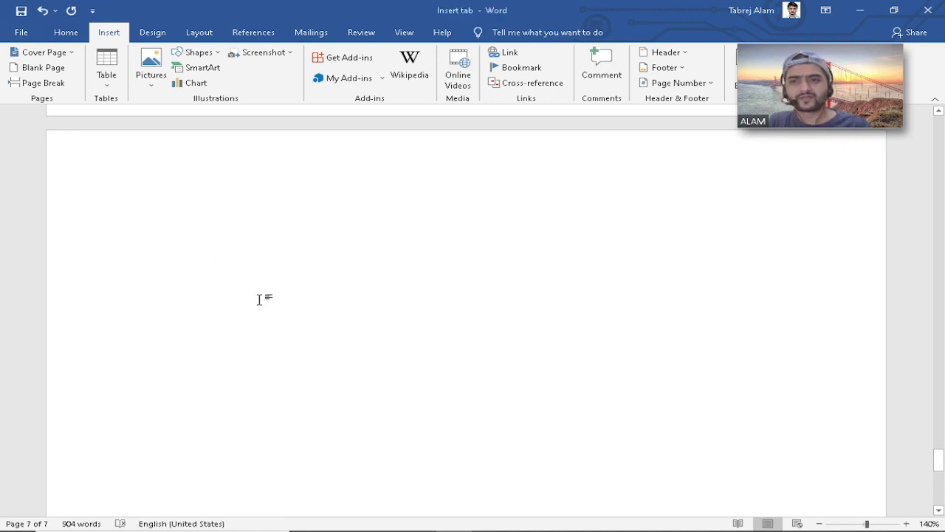
left_click(361, 59)
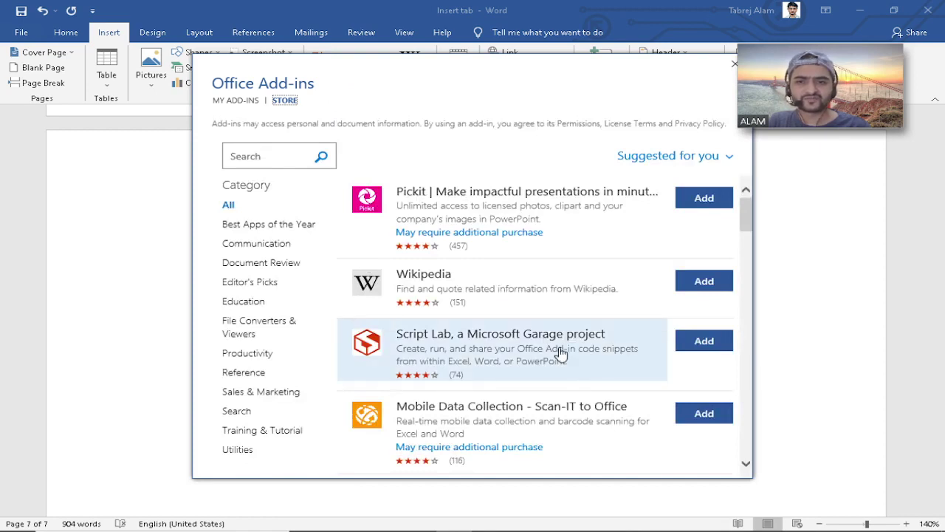
scroll(561, 355, "down", 5)
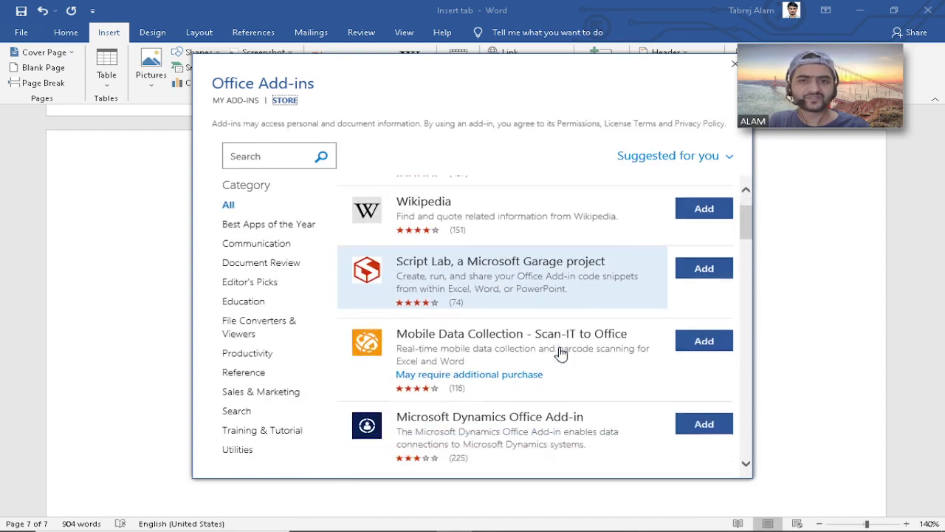
scroll(561, 355, "down", 3)
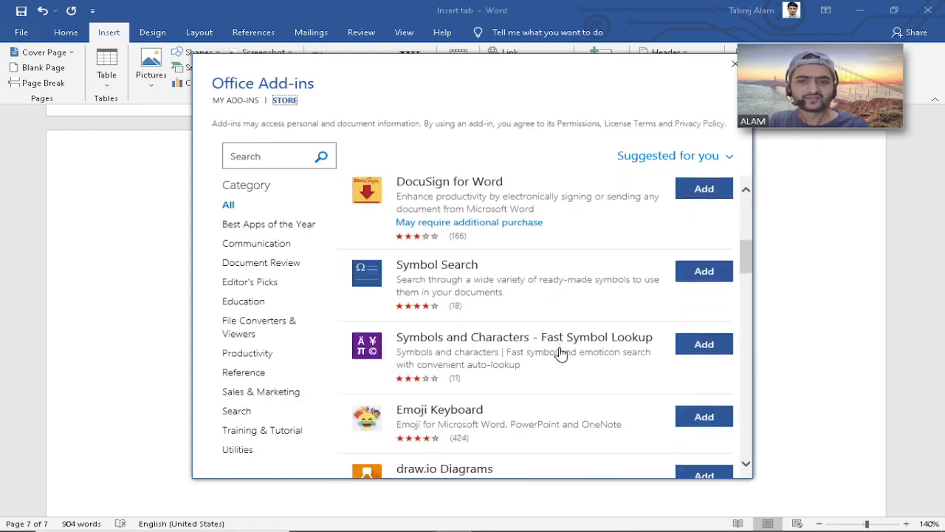
scroll(560, 355, "down", 2)
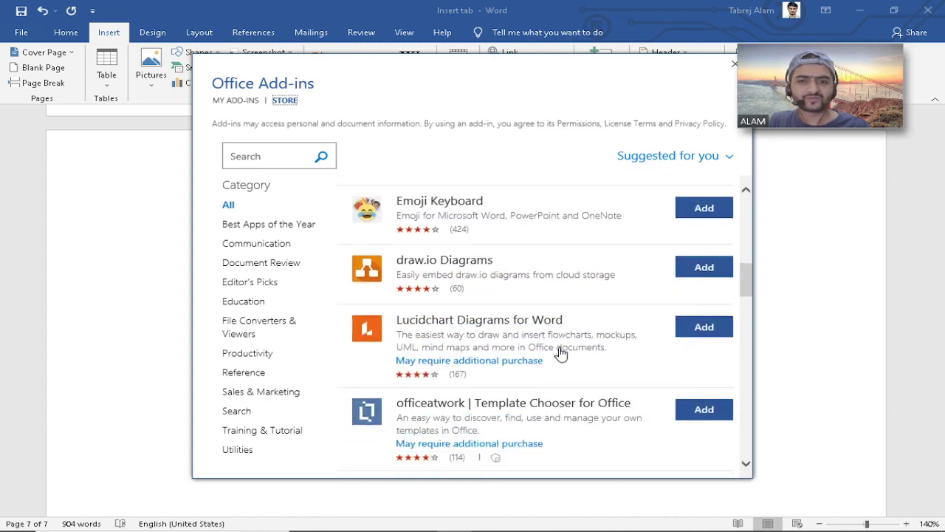
scroll(559, 355, "up", 1)
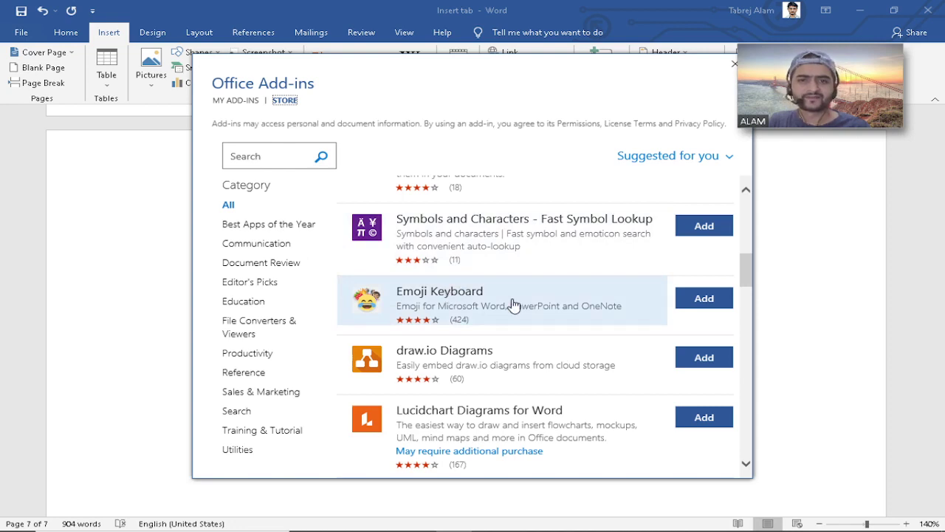
scroll(514, 305, "up", 4)
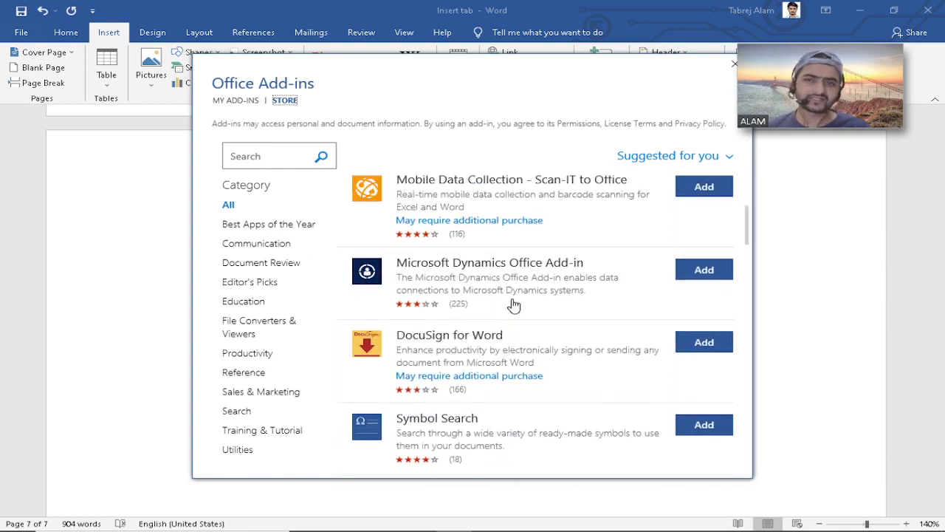
scroll(514, 305, "up", 2)
Compare the add-ins offered under the store's Communication, All and Best Apps of the Year categories
left_click(259, 245)
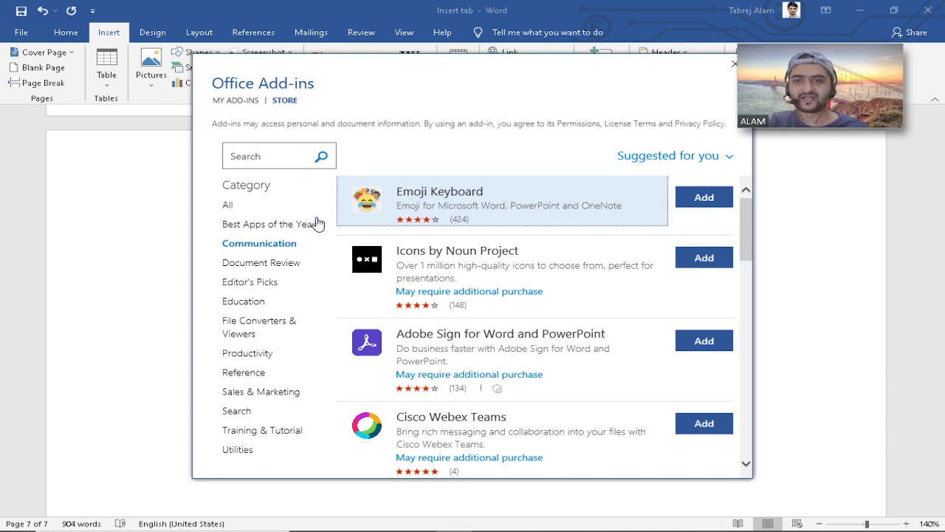
left_click(228, 205)
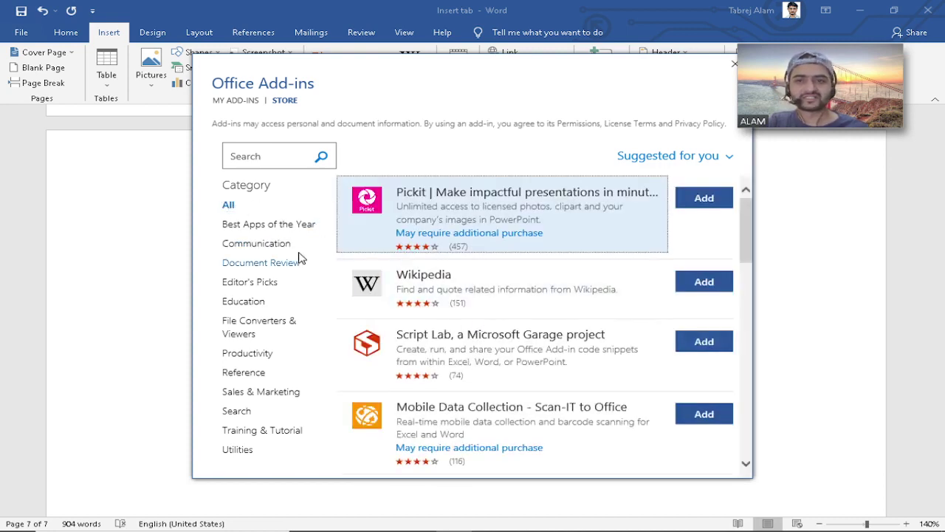
left_click(272, 225)
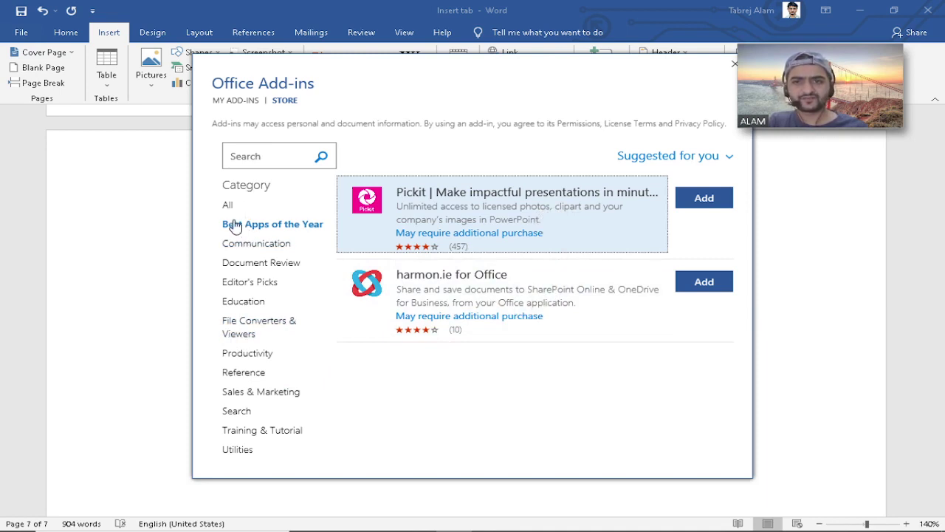
Add the Emoji Keyboard add-in from the Communication category, accept its license terms and dismiss the introductory notice
left_click(249, 248)
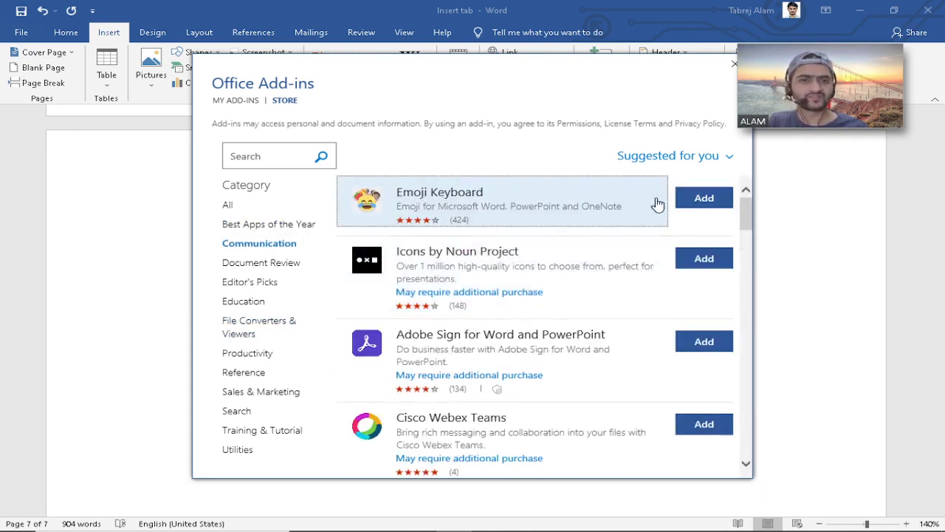
left_click(693, 200)
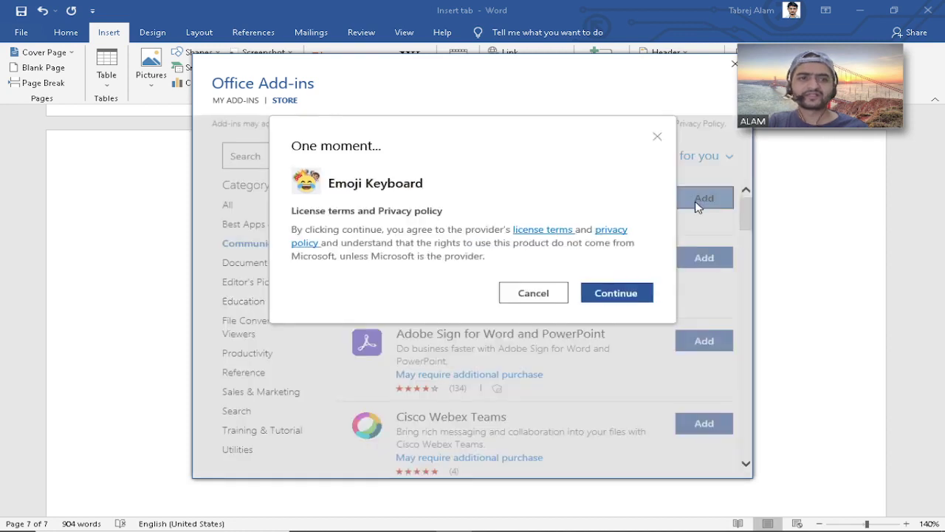
left_click(620, 298)
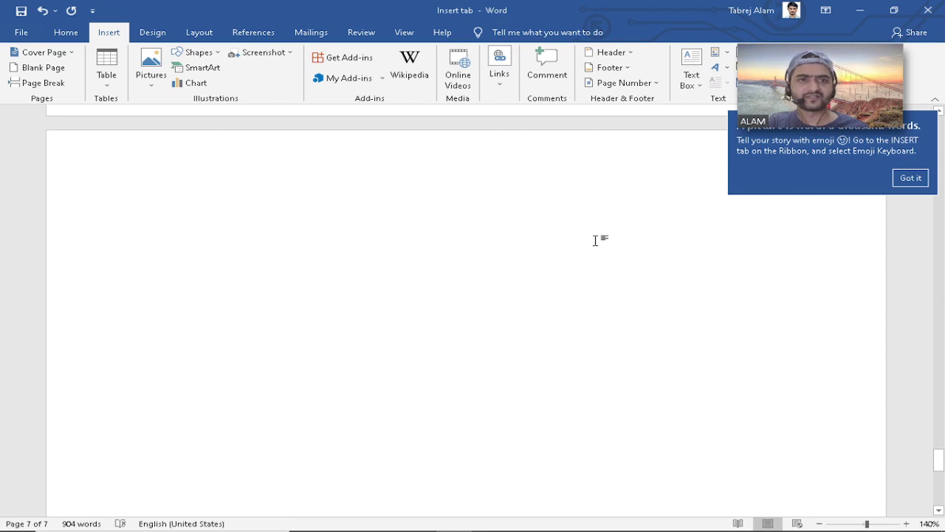
left_click_drag(802, 79, 758, 149)
left_click(911, 178)
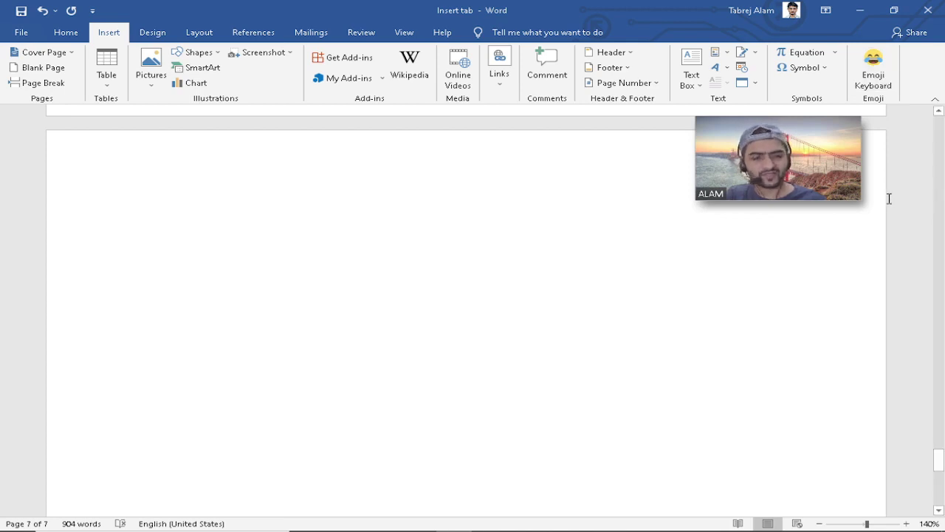
Open the Emoji Keyboard and insert the laughing face with tears at size L (128px) on the new page
left_click(873, 70)
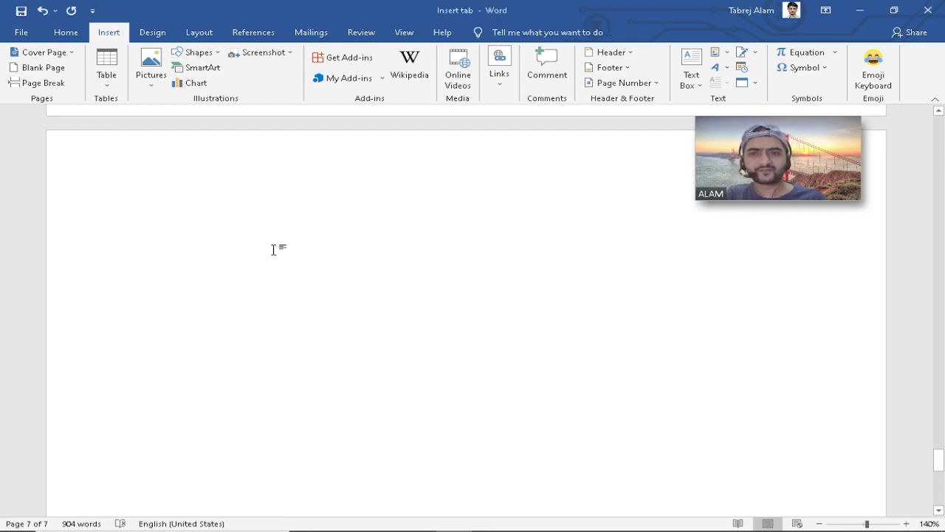
left_click(886, 77)
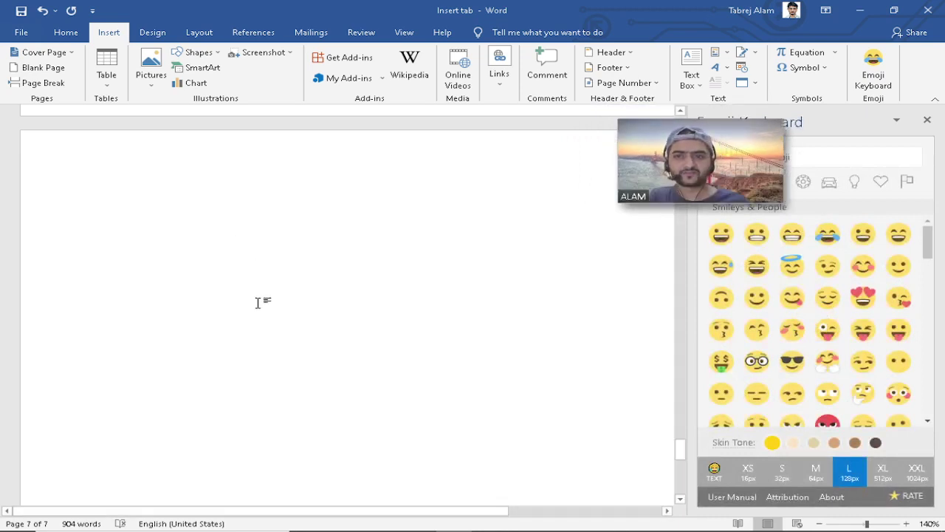
left_click(834, 238)
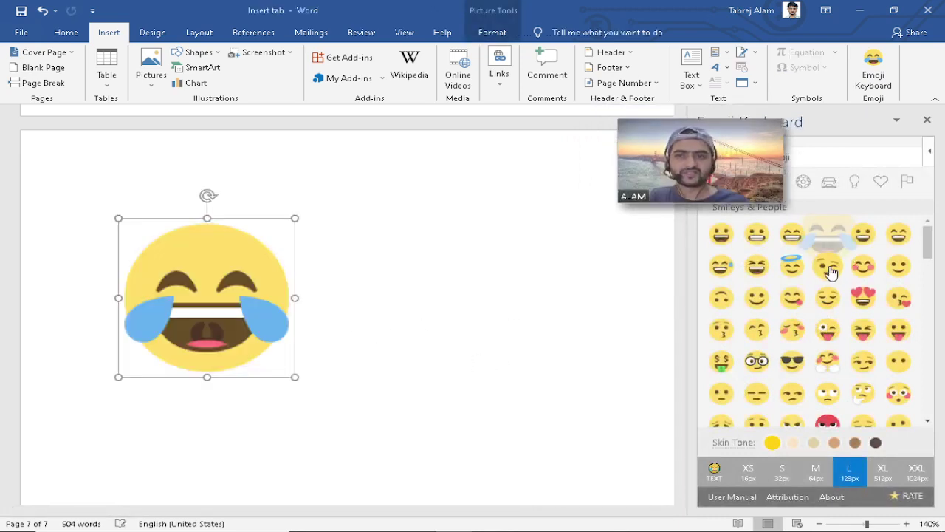
left_click(376, 373)
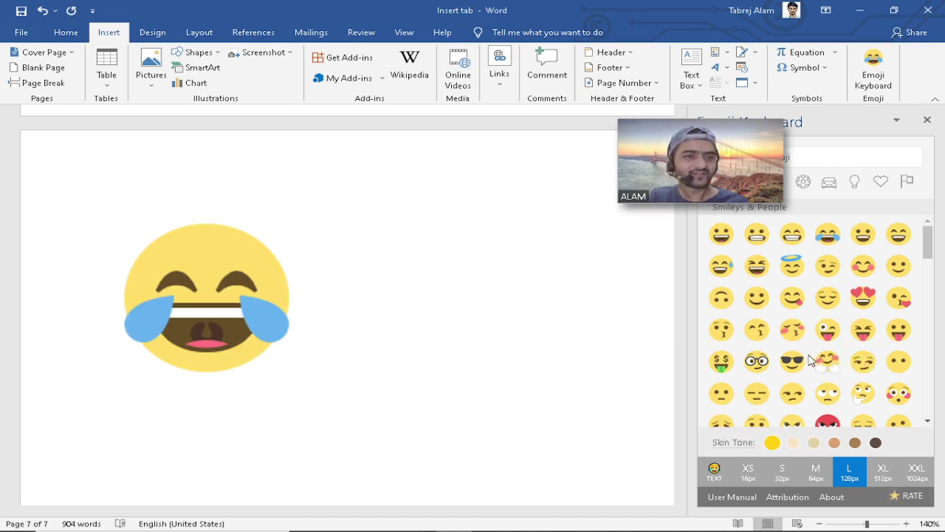
Insert the red angry-face emoji beside the laughing face, keeping it there after trying the glasses-face emoji in its place
scroll(828, 384, "down", 1)
left_click(826, 393)
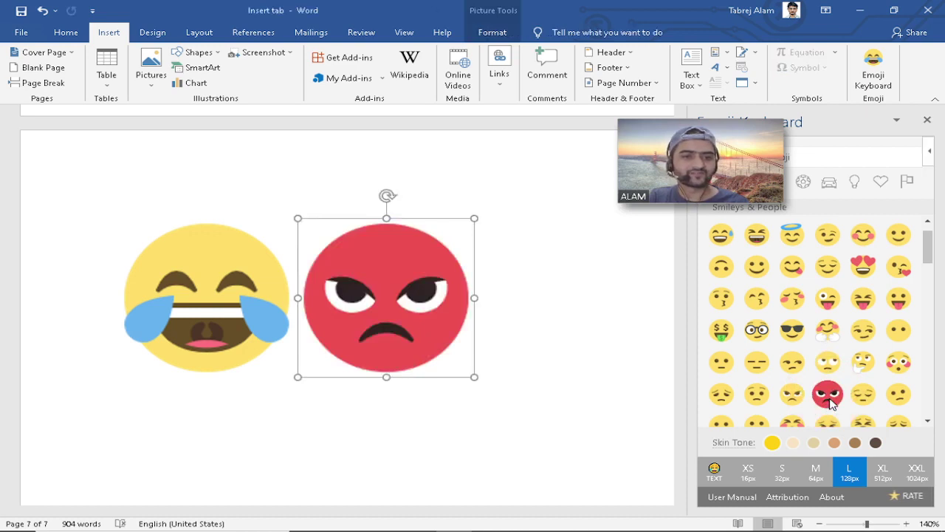
left_click(768, 341)
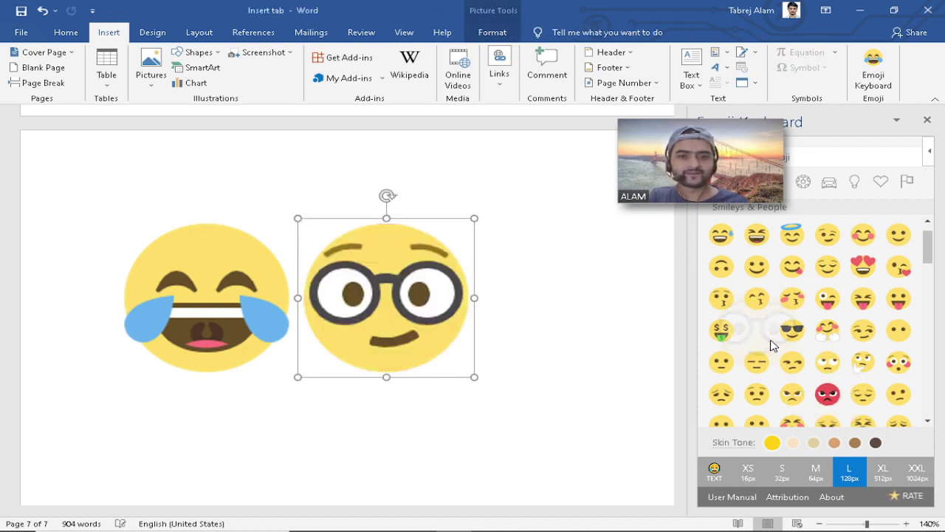
left_click(825, 396)
left_click(643, 371)
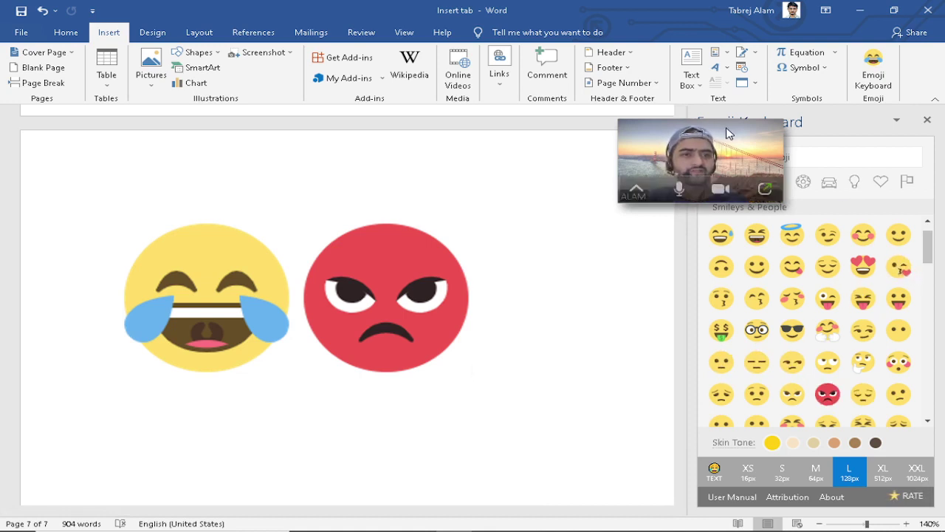
Insert the trolleybus emoji from Travel & Places after the angry face and replace it with the motorcycle rider emoji
left_click_drag(728, 133, 601, 138)
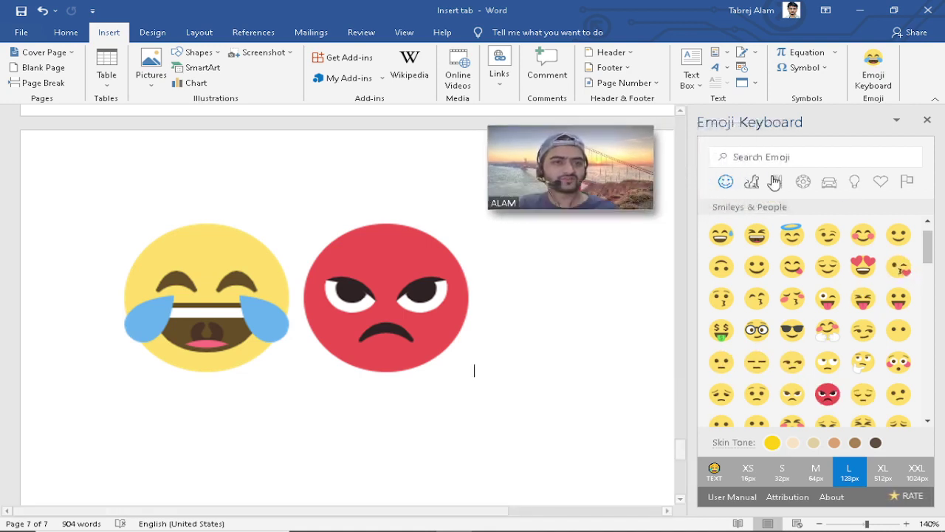
left_click(829, 182)
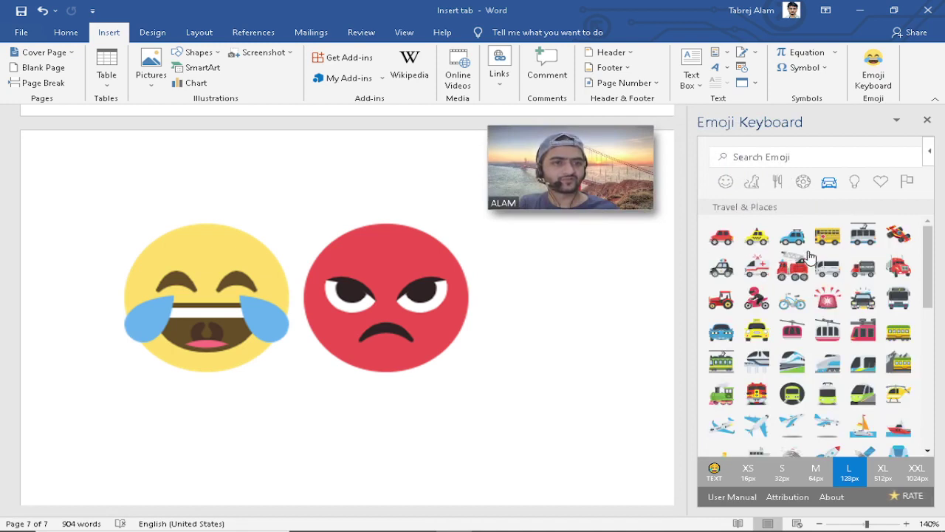
left_click(860, 238)
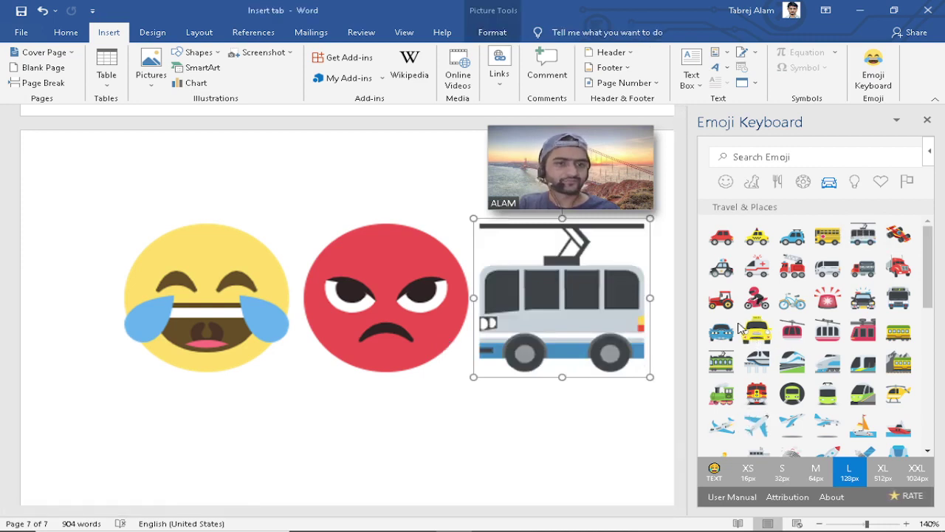
left_click(746, 310)
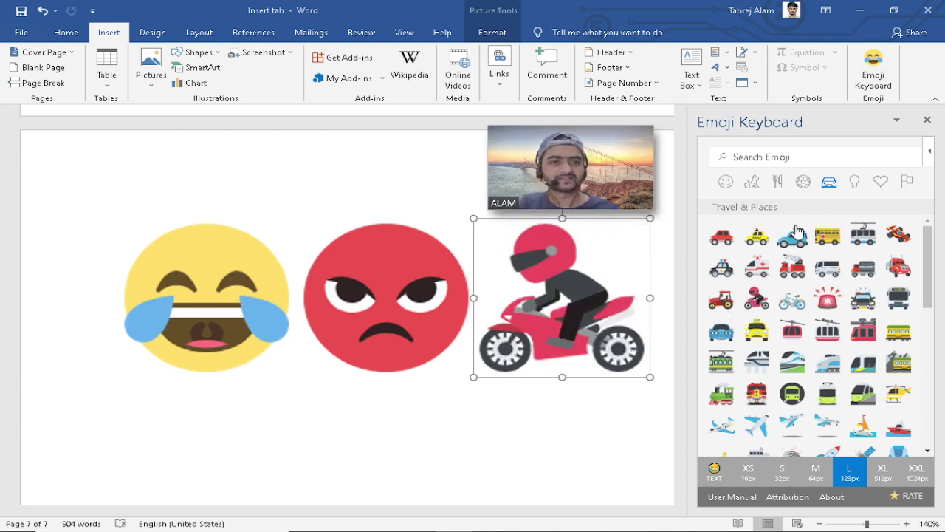
Look through Food & Drink and the other emoji categories, and close the Emoji Keyboard
left_click(802, 184)
left_click(781, 183)
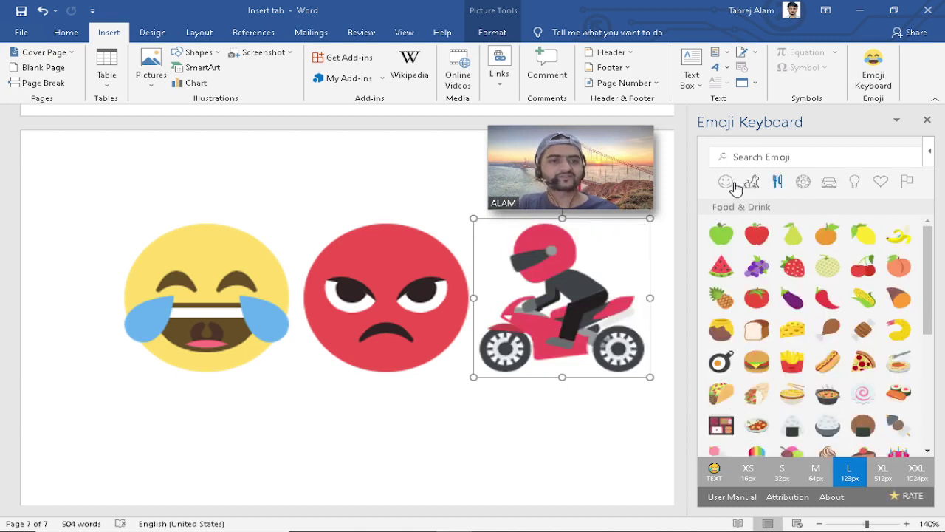
left_click(751, 184)
left_click(727, 182)
left_click(927, 120)
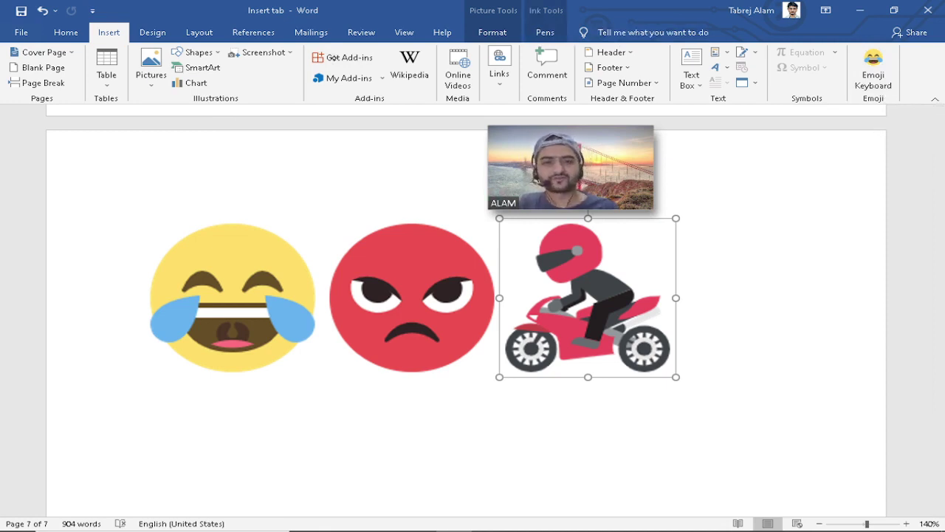
Deselect the motorcycle rider emoji and place the cursor after it
mouse_move(604, 153)
left_click_drag(604, 153, 839, 148)
left_click(636, 279)
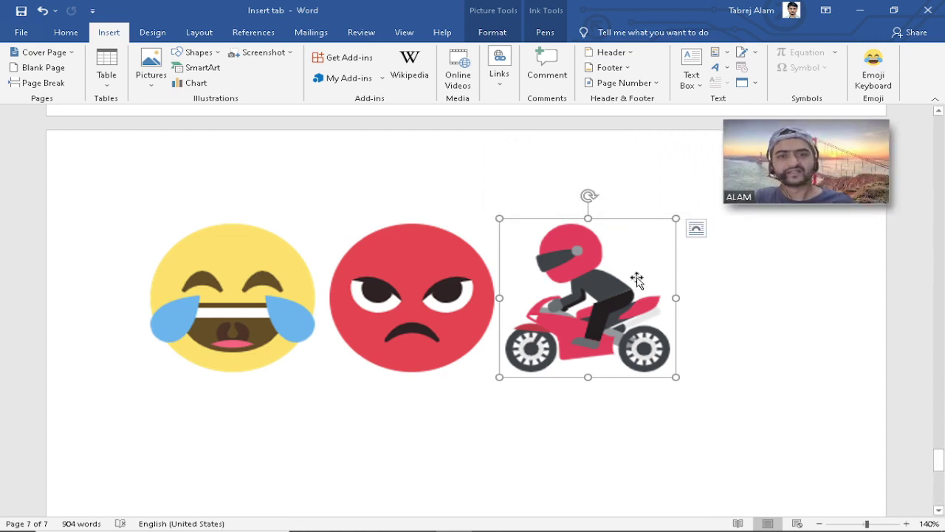
left_click(724, 320)
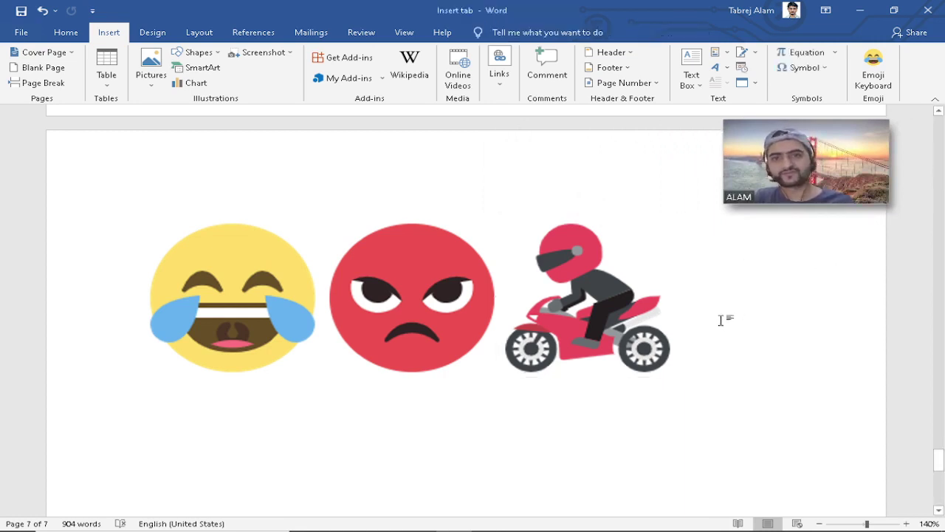
Display the full list of installed add-ins and dismiss the Windows notifications covering it
left_click(384, 76)
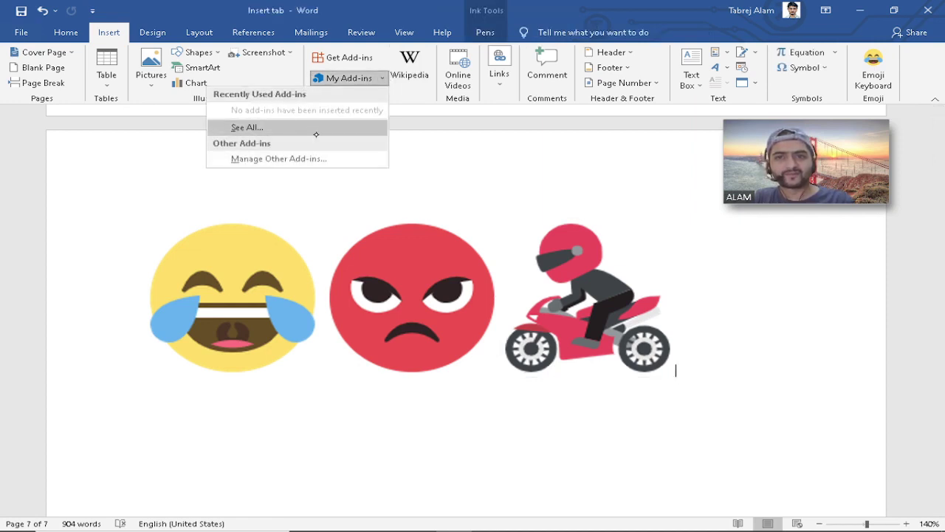
left_click(256, 128)
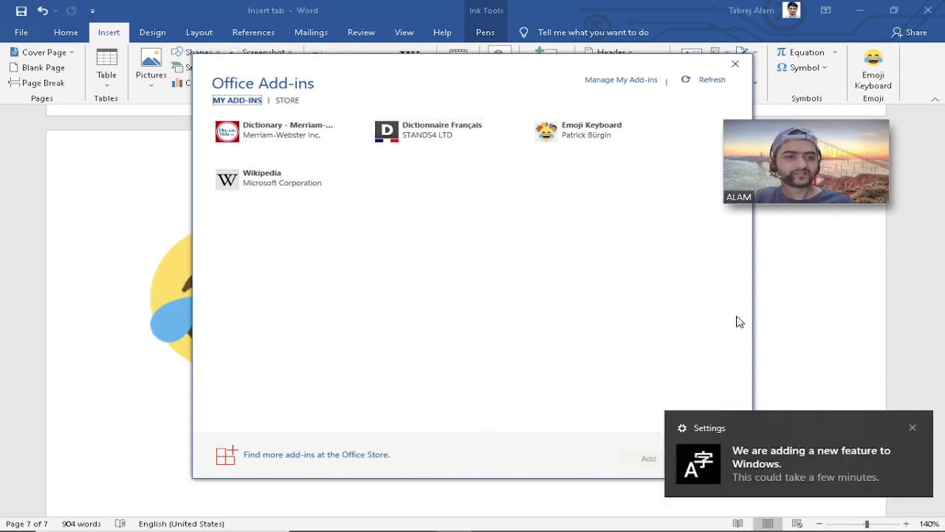
left_click(914, 428)
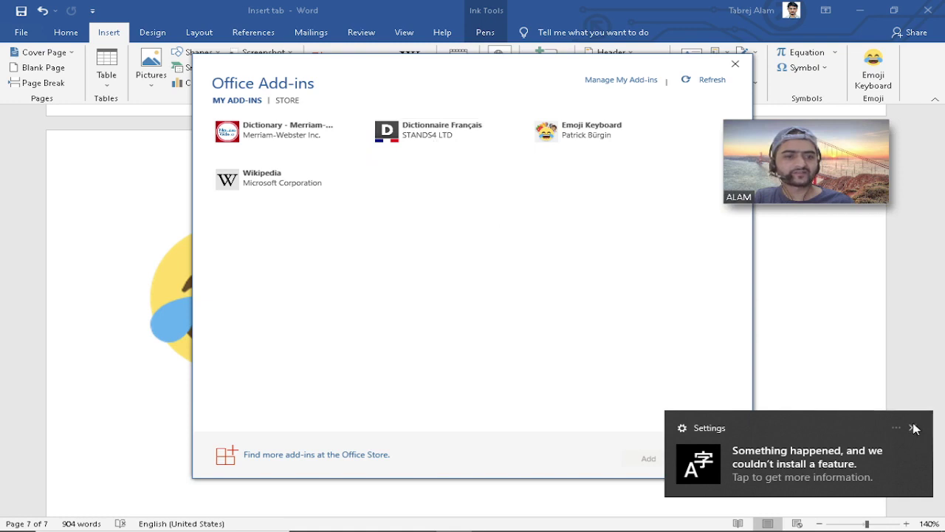
left_click(914, 428)
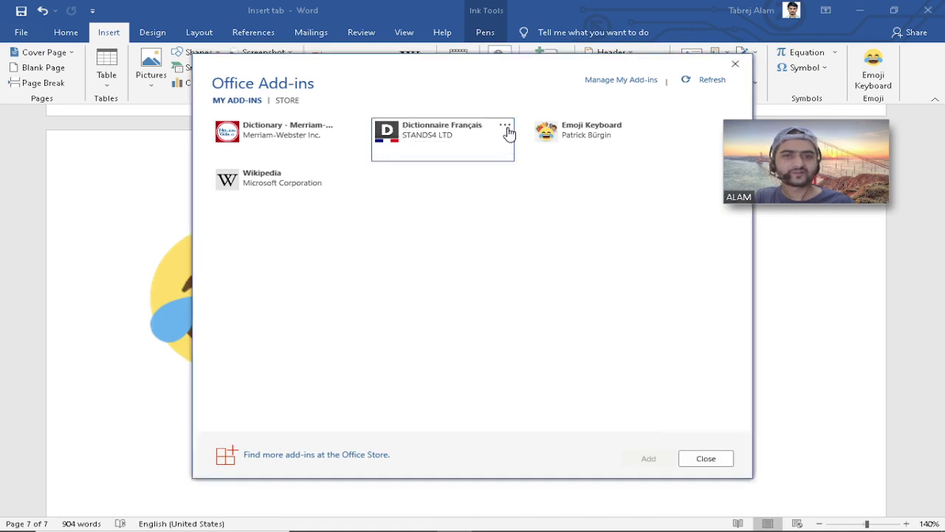
Remove the Dictionnaire Français add-in from the installed add-ins and close the add-ins list
left_click(505, 127)
left_click(520, 162)
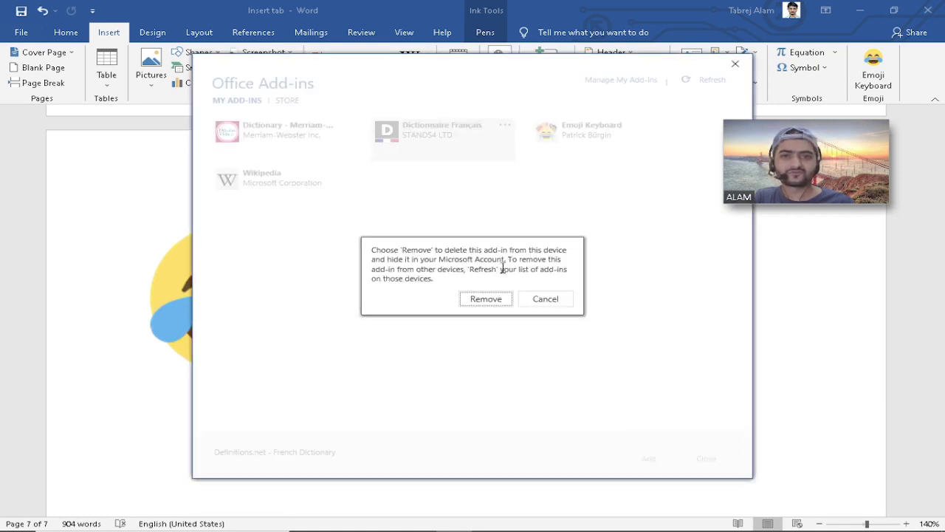
left_click(485, 299)
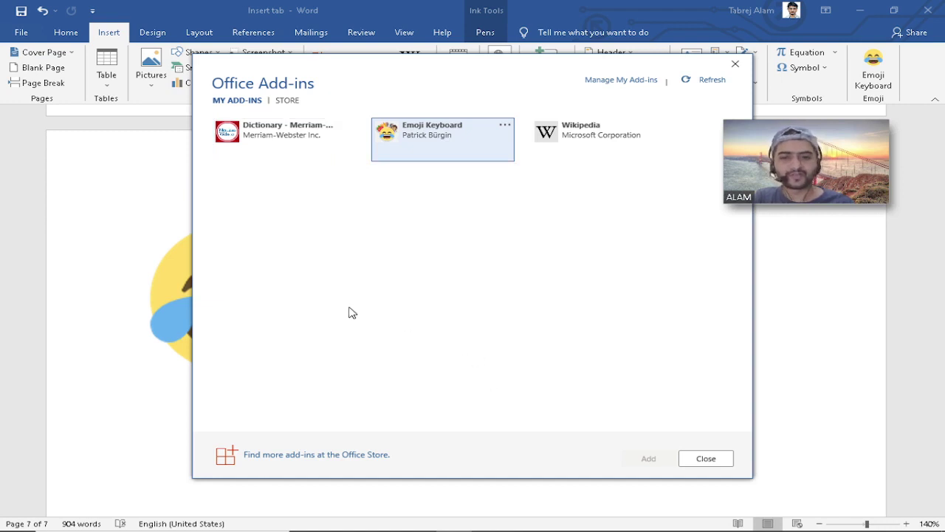
left_click(705, 459)
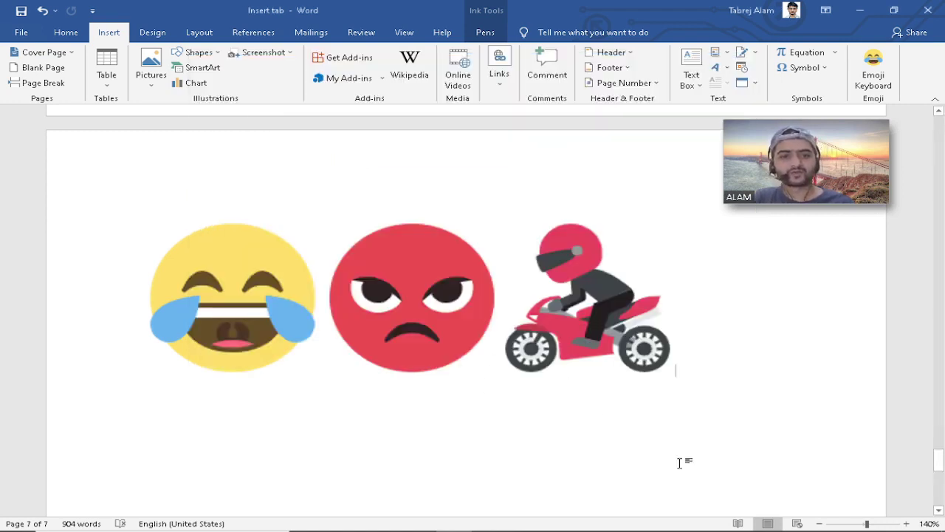
Browse the Editor's Picks category of the Office add-in store and close the store
left_click(340, 59)
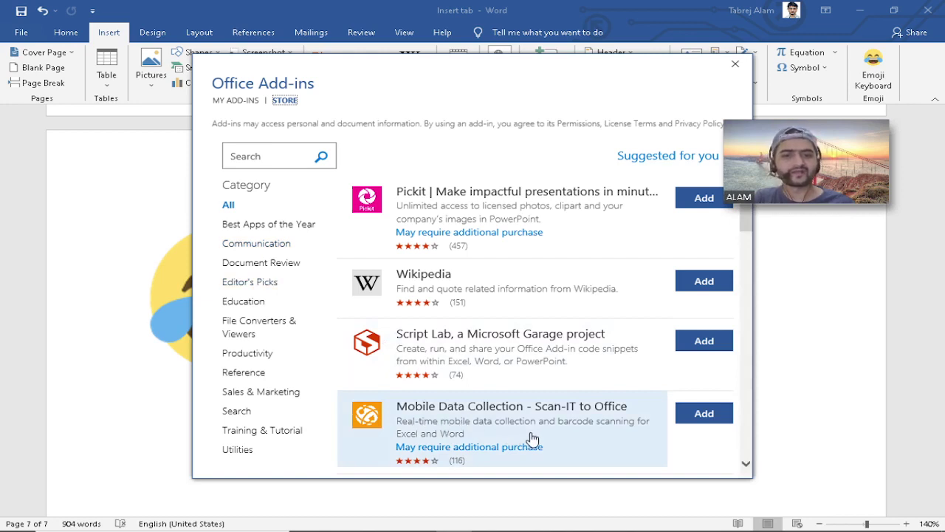
left_click(283, 286)
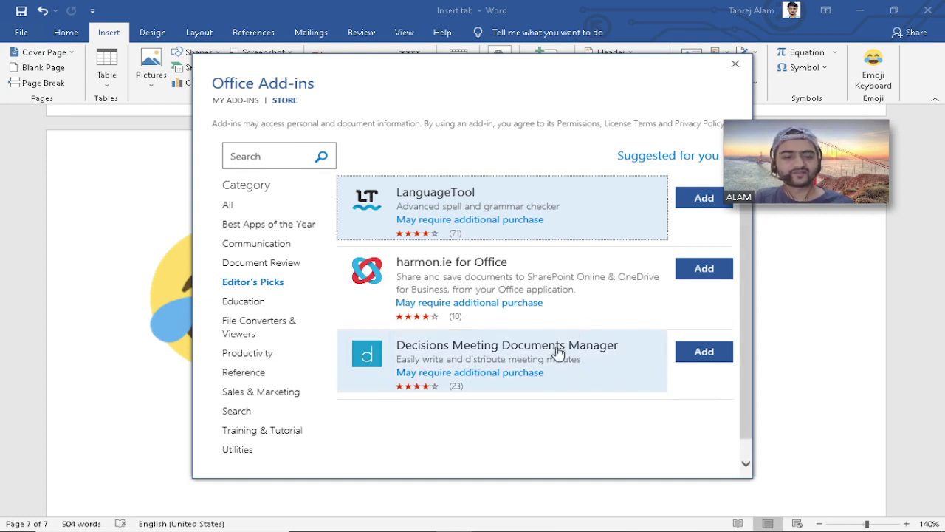
left_click_drag(622, 78, 554, 83)
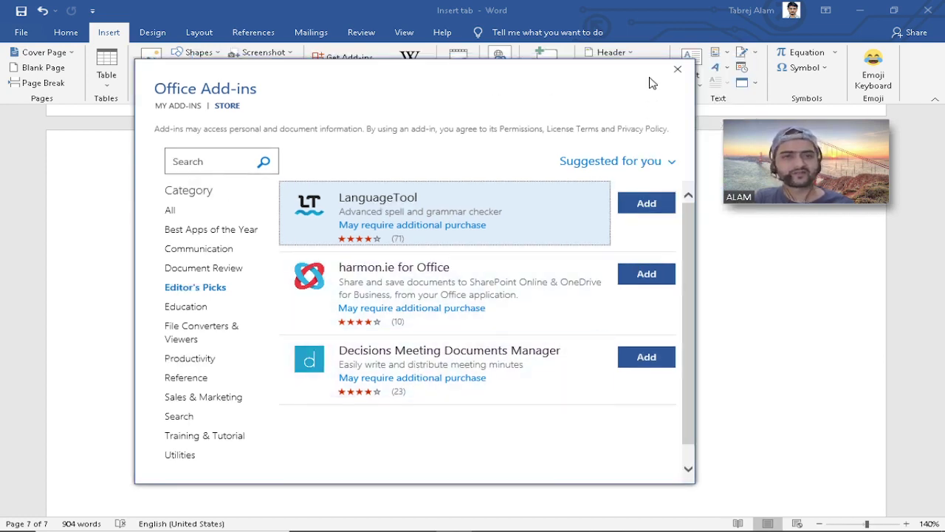
left_click(678, 69)
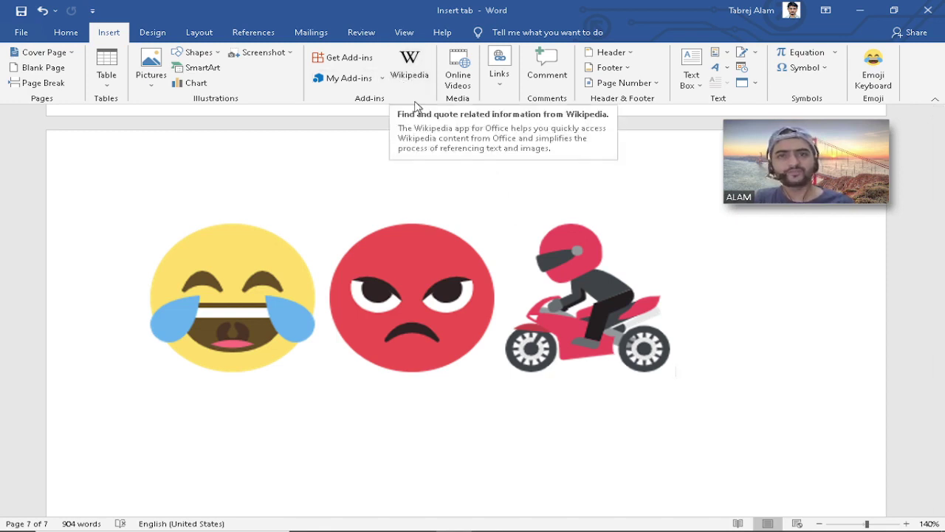
Start the Wikipedia add-in and search it for "New Delhi"
left_click(419, 74)
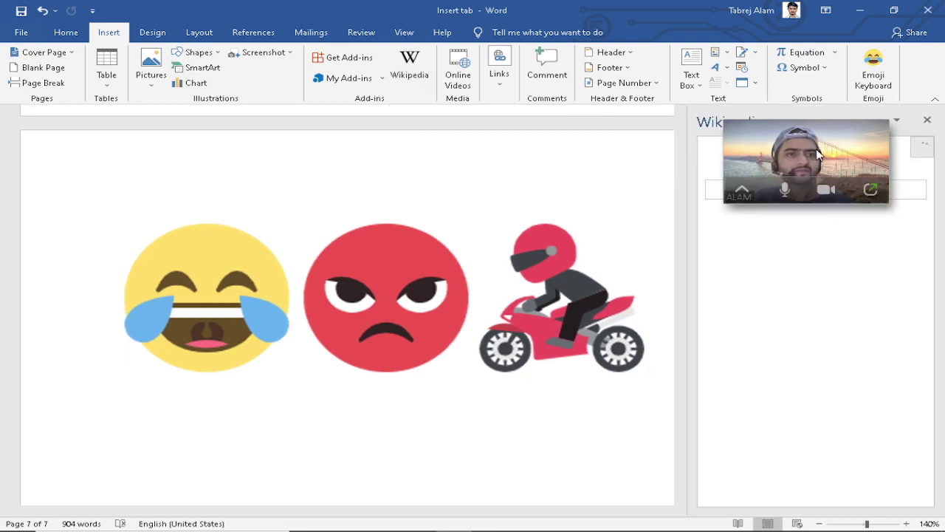
left_click_drag(816, 148, 822, 77)
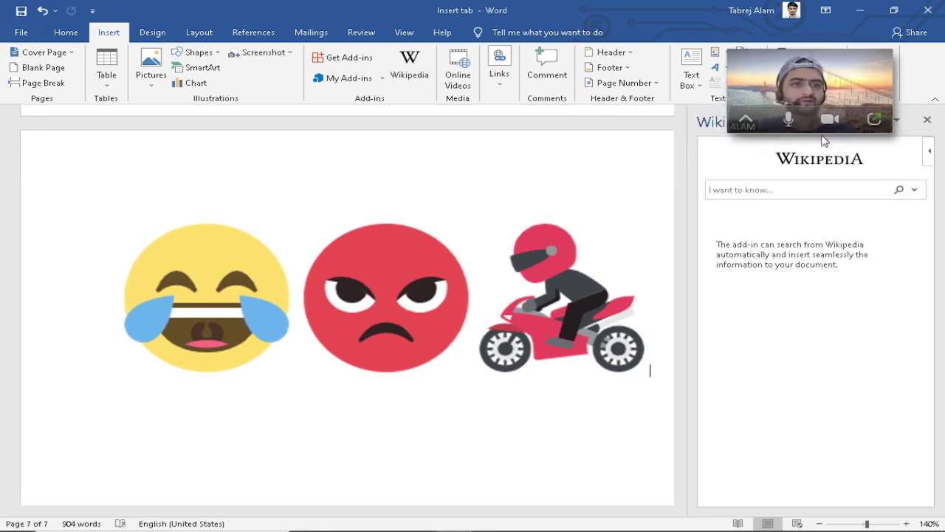
left_click(799, 189)
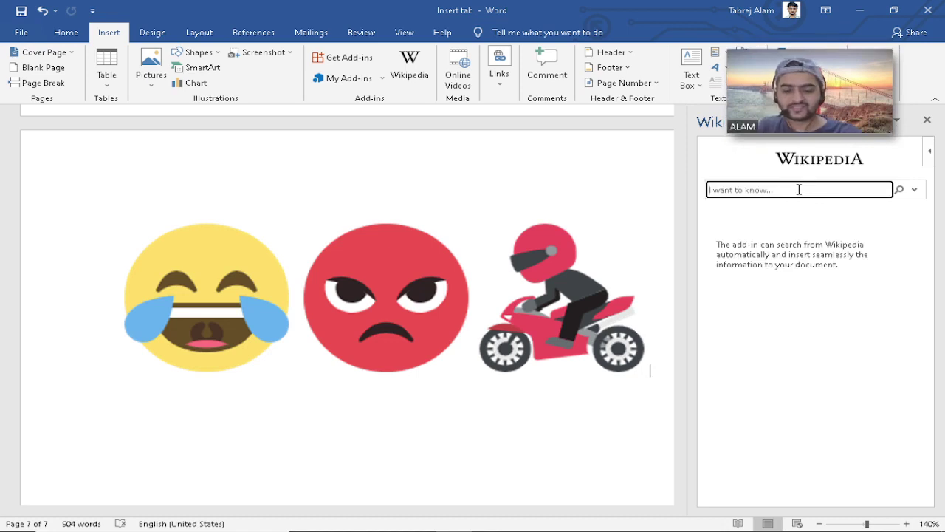
type("Ne")
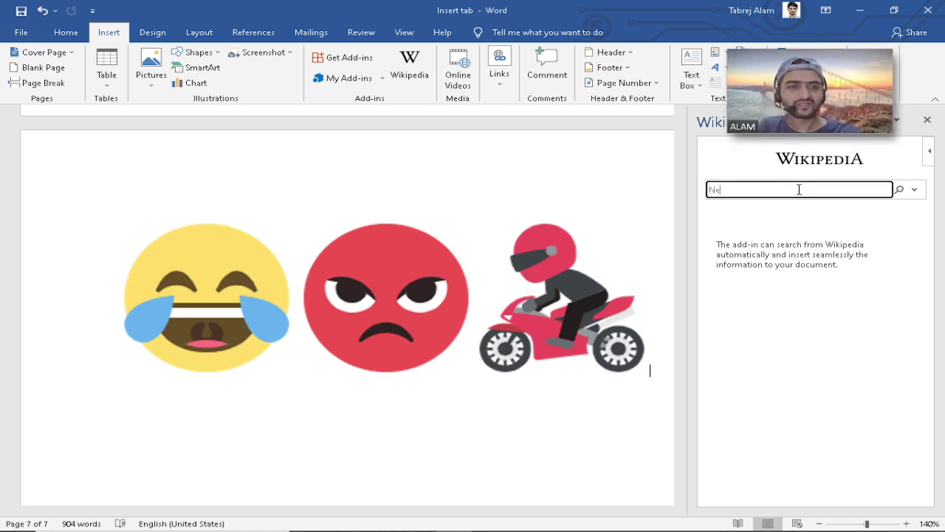
type("w Delhi")
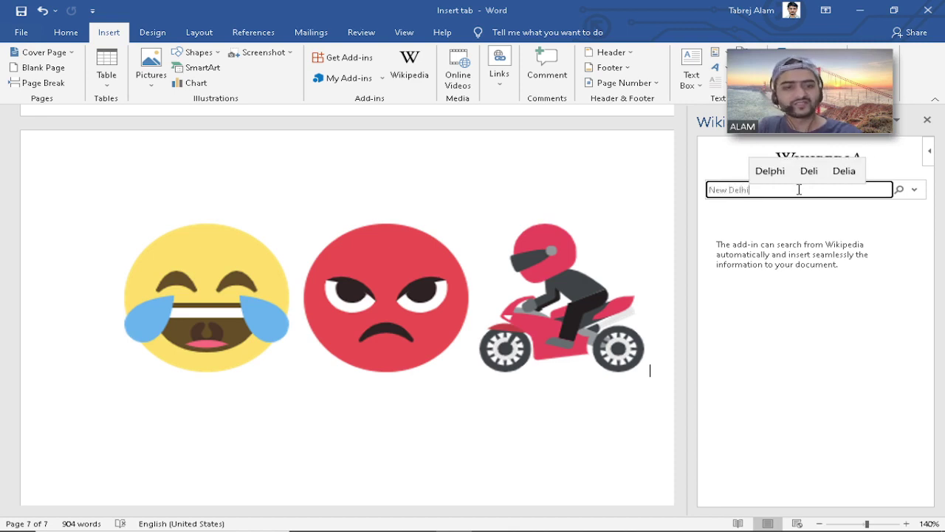
key("Return")
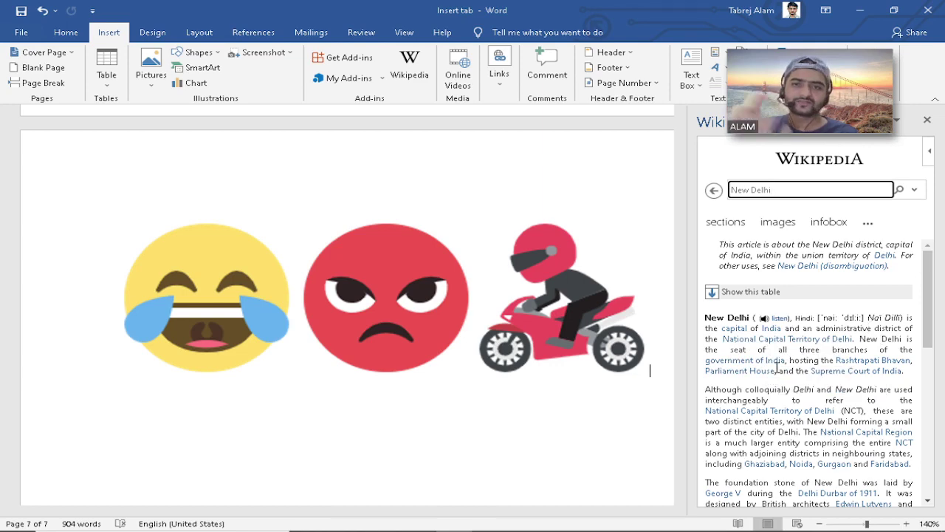
Look through the New Delhi article's text and its collection of images
scroll(786, 366, "down", 15)
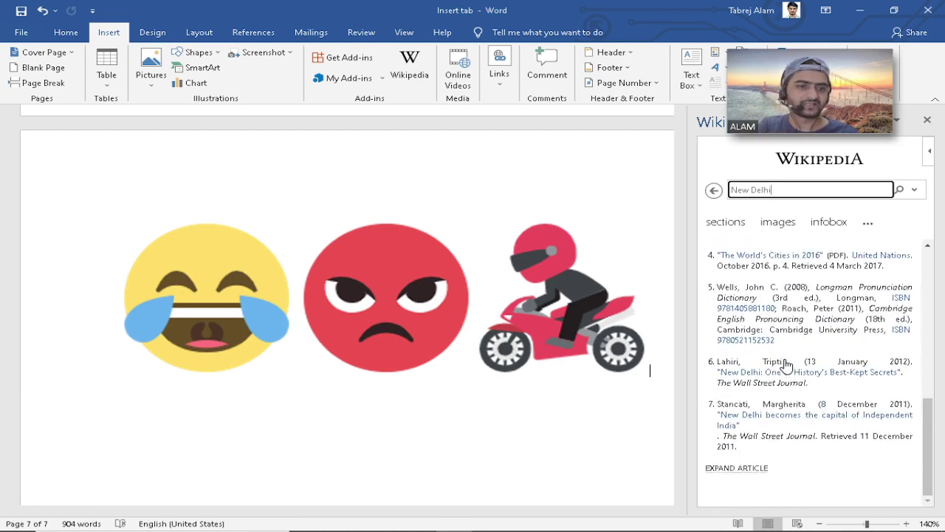
scroll(789, 360, "up", 15)
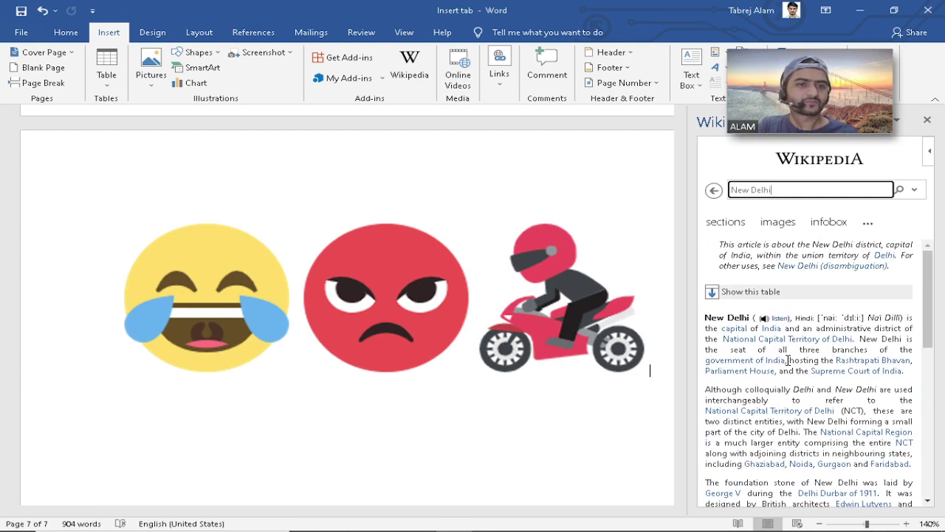
left_click(788, 224)
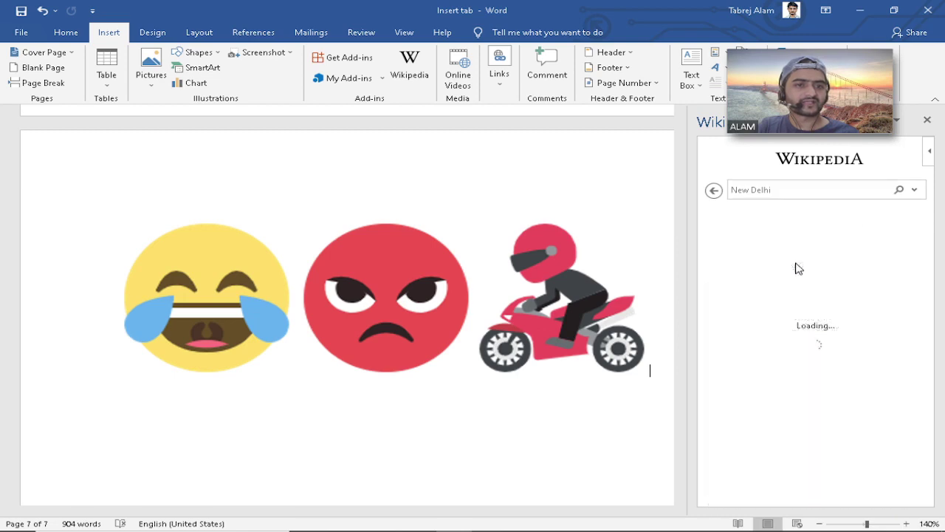
scroll(805, 305, "down", 5)
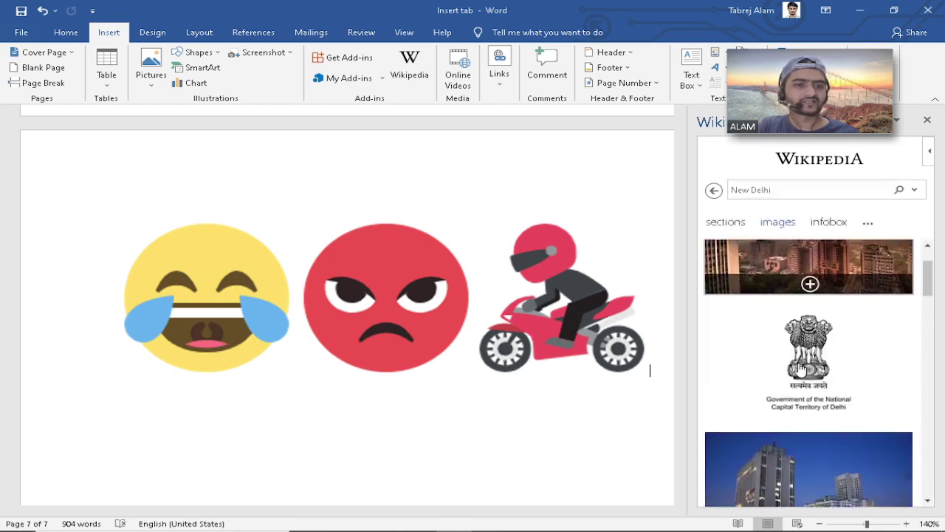
scroll(802, 361, "down", 10)
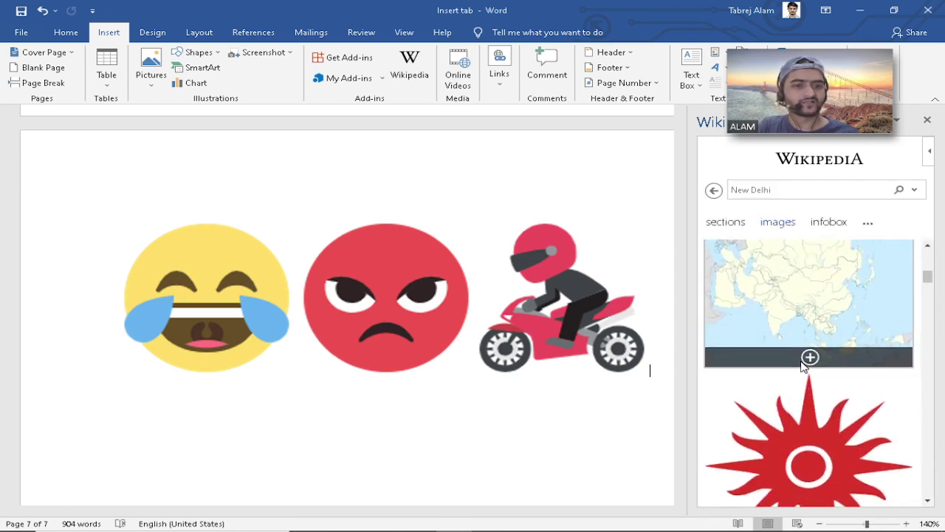
scroll(802, 362, "down", 10)
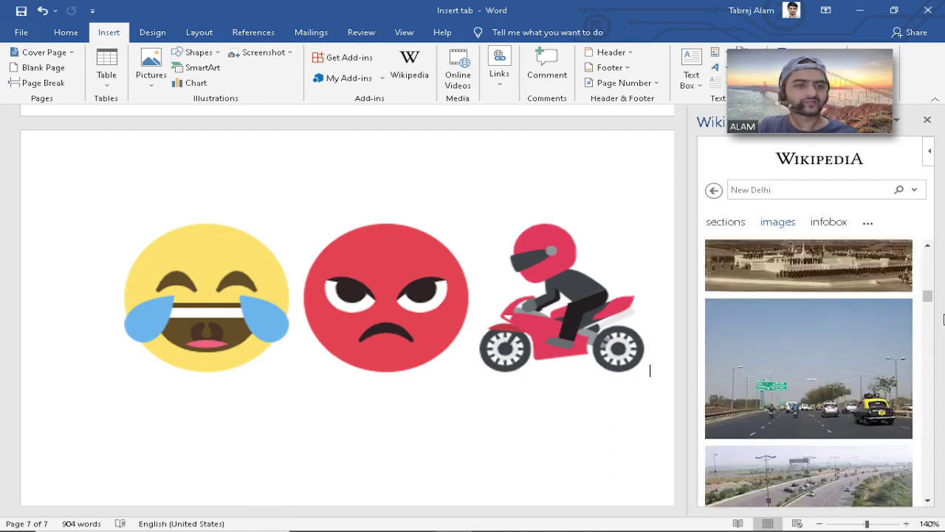
left_click_drag(927, 296, 929, 253)
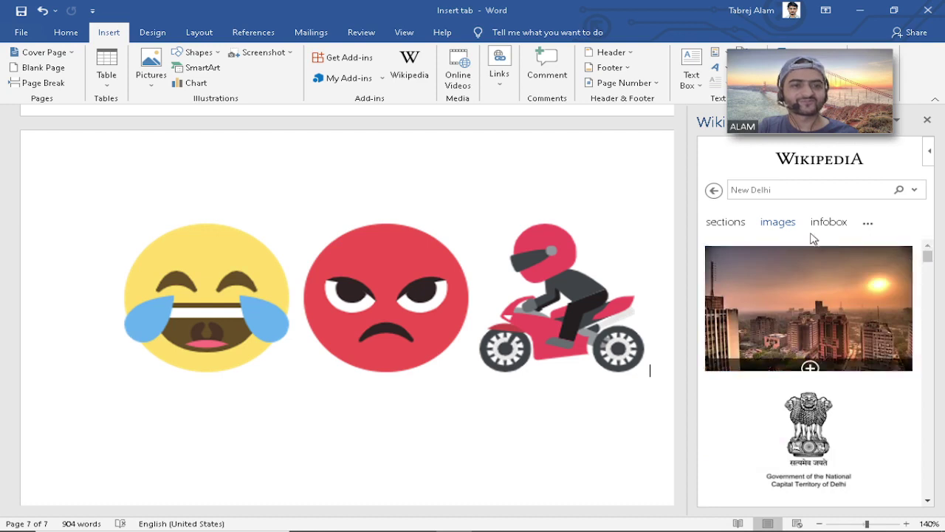
Copy the paragraph beginning "Until December 1911 Calcutta" from the History section of the New Delhi article
left_click(727, 223)
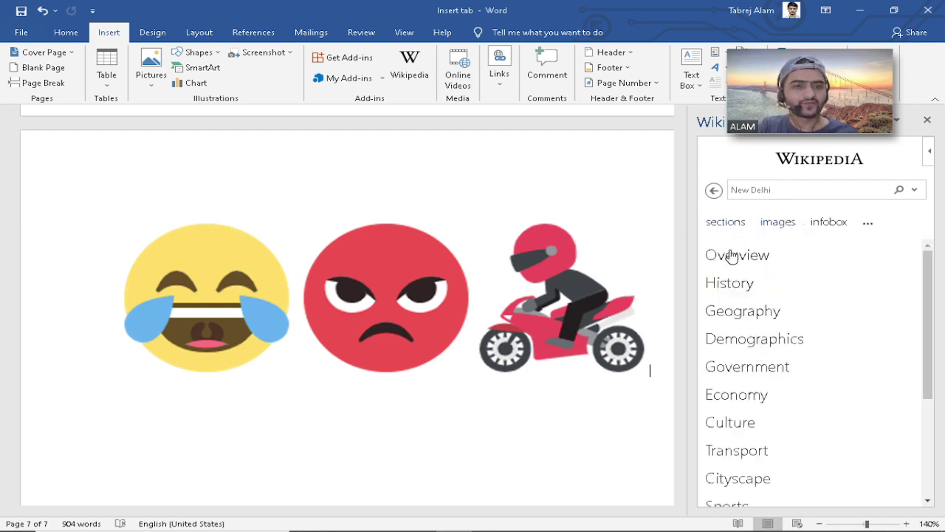
left_click(730, 285)
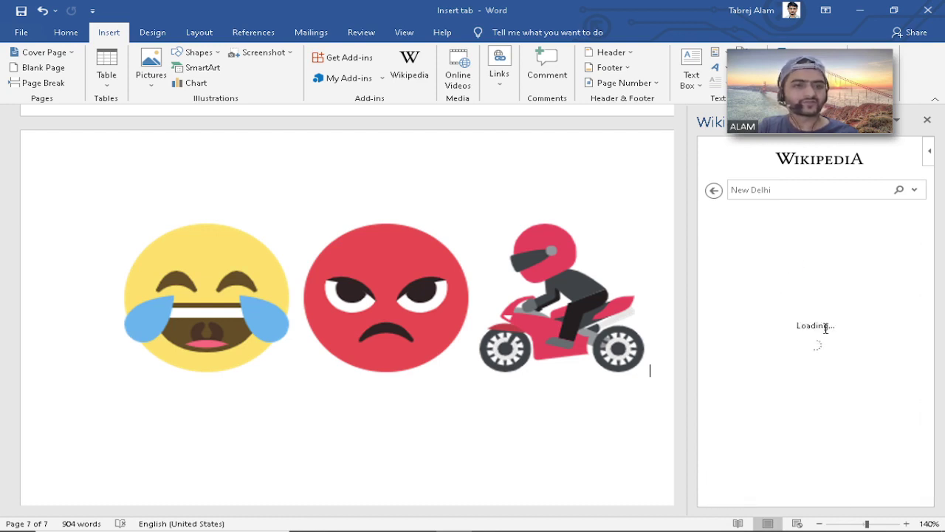
scroll(820, 355, "down", 5)
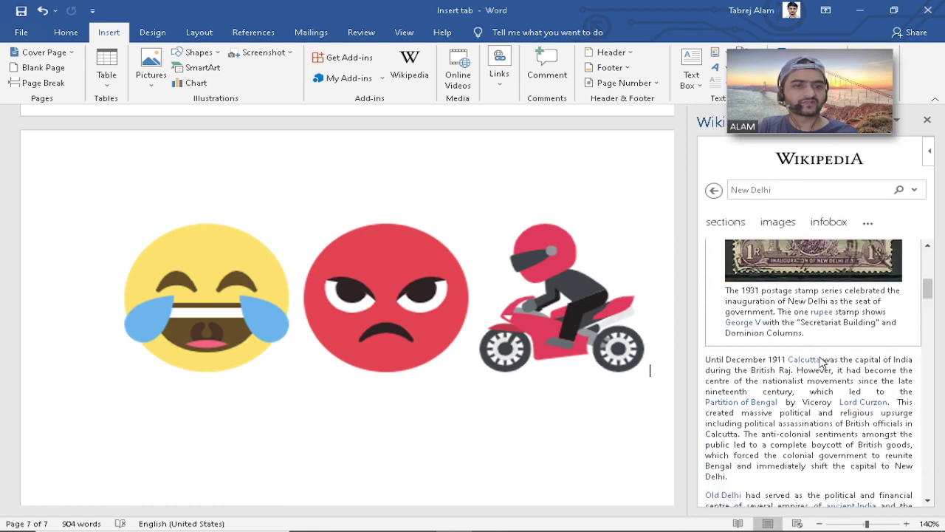
scroll(822, 360, "down", 6)
scroll(821, 358, "up", 5)
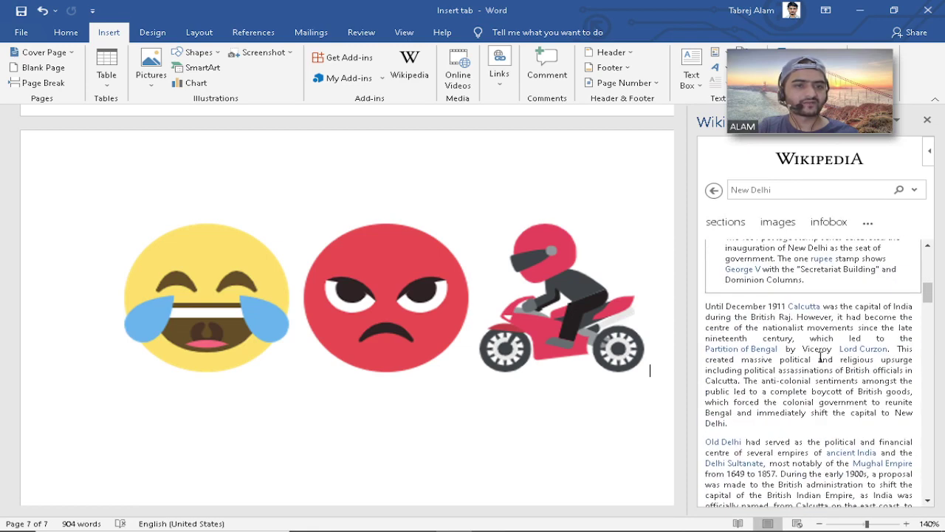
scroll(820, 358, "down", 1)
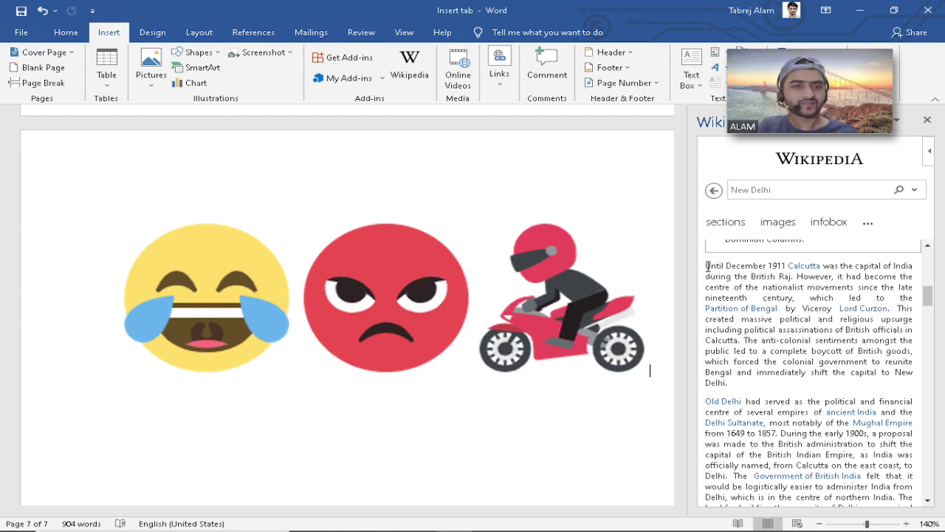
left_click_drag(708, 266, 836, 386)
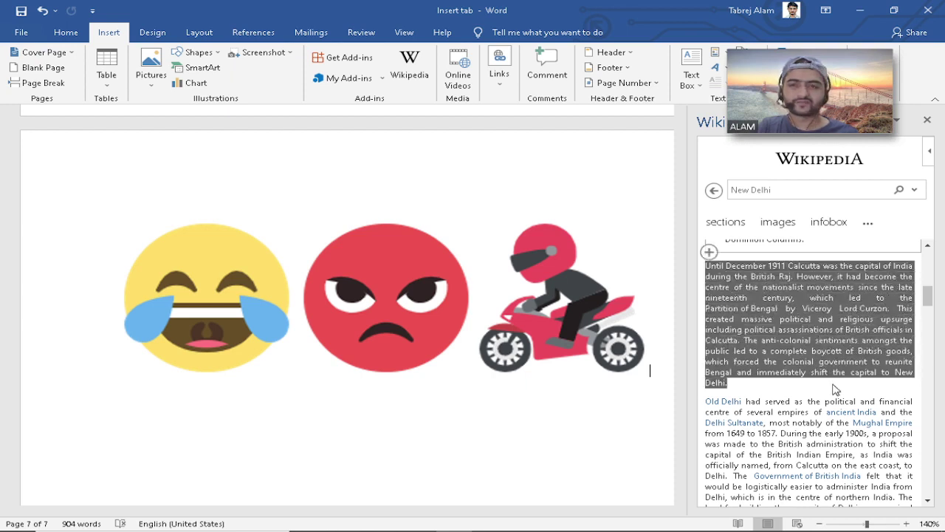
right_click(803, 341)
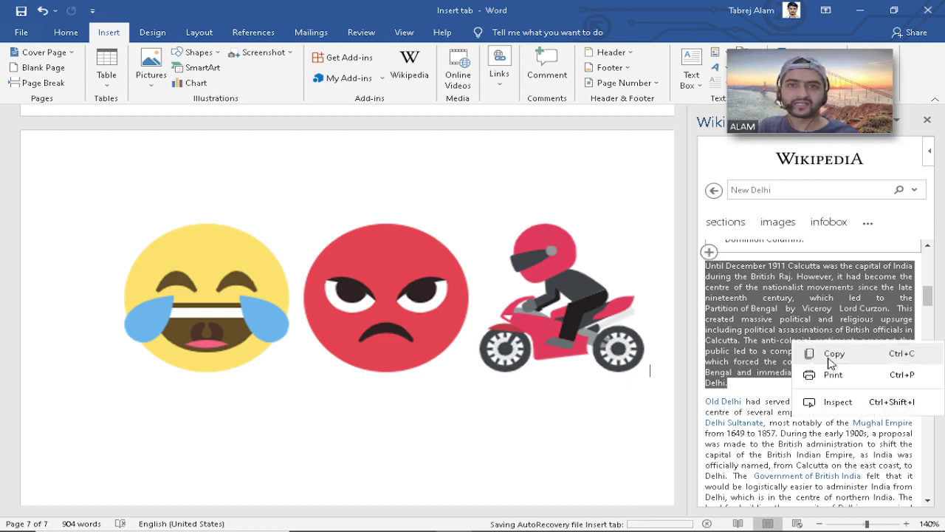
left_click(831, 356)
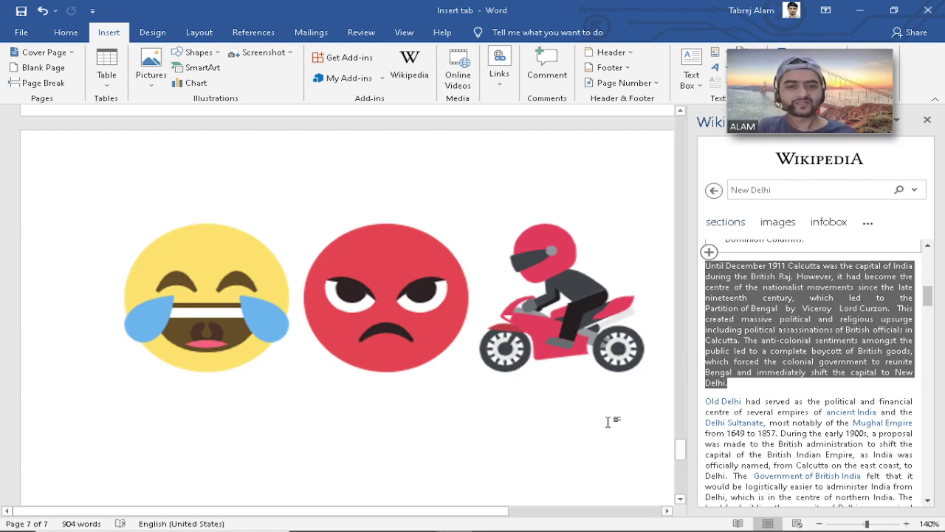
Paste the copied New Delhi paragraph below the three emojis and close the Wikipedia add-in
left_click(230, 389)
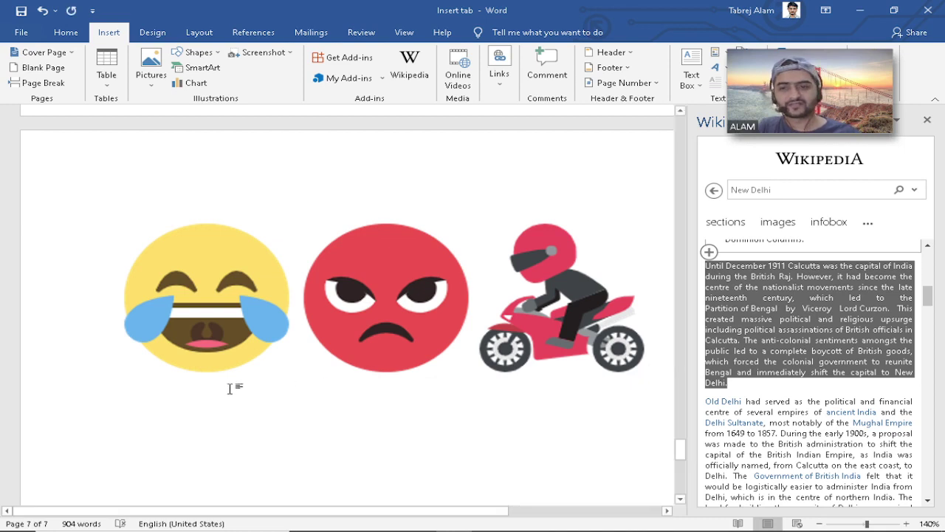
scroll(130, 402, "down", 3)
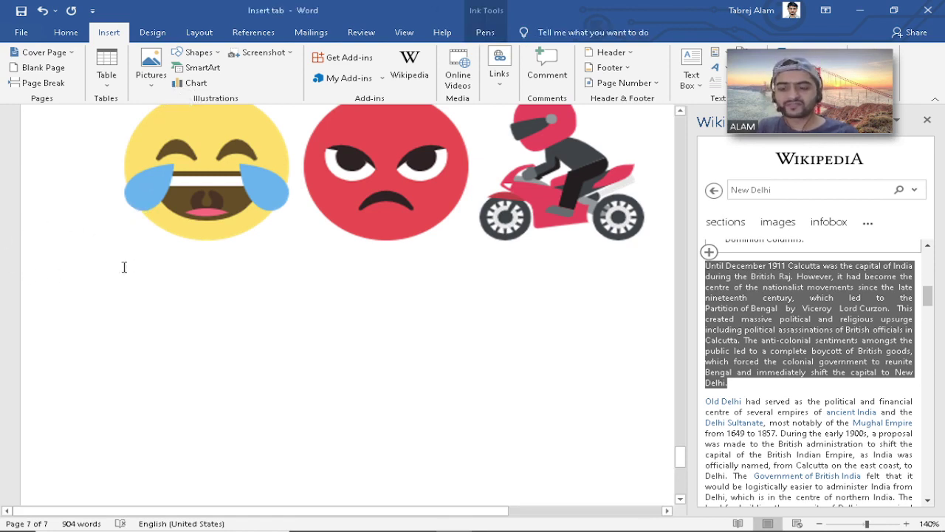
key("ctrl+v")
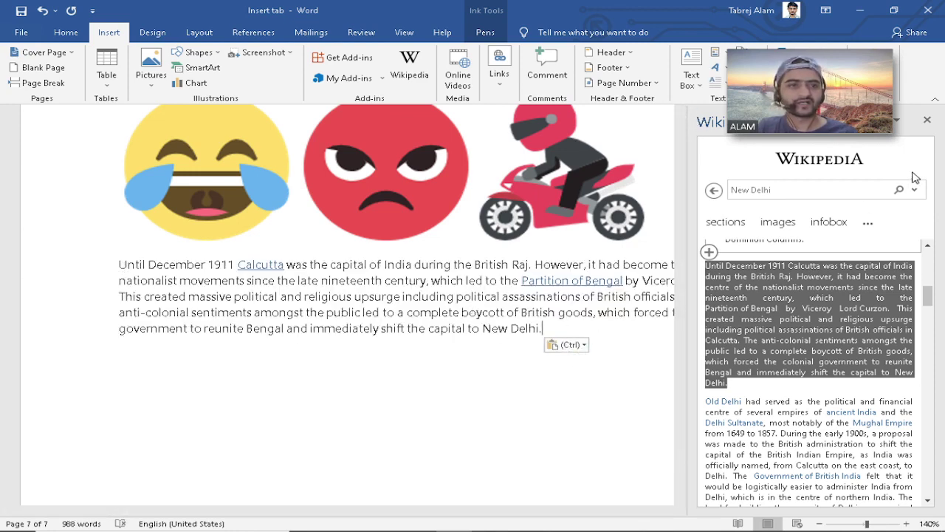
left_click(927, 119)
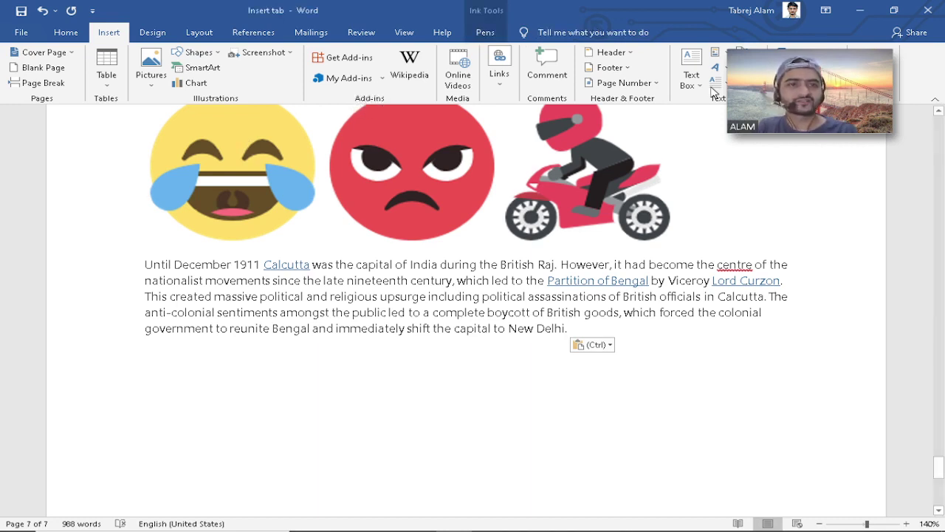
mouse_move(842, 86)
left_click_drag(842, 86, 860, 137)
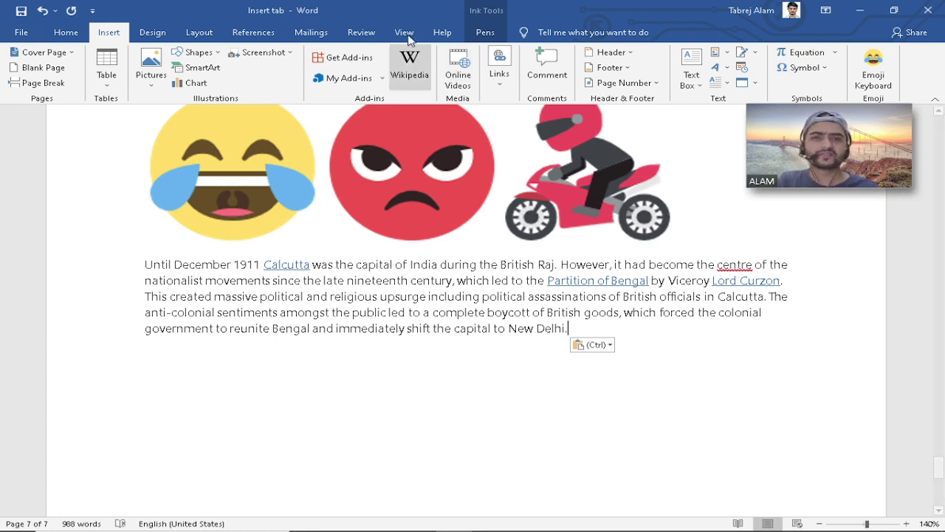
Open the online video insertion dialog, look at its URL or embed code field, and cancel it
left_click(467, 70)
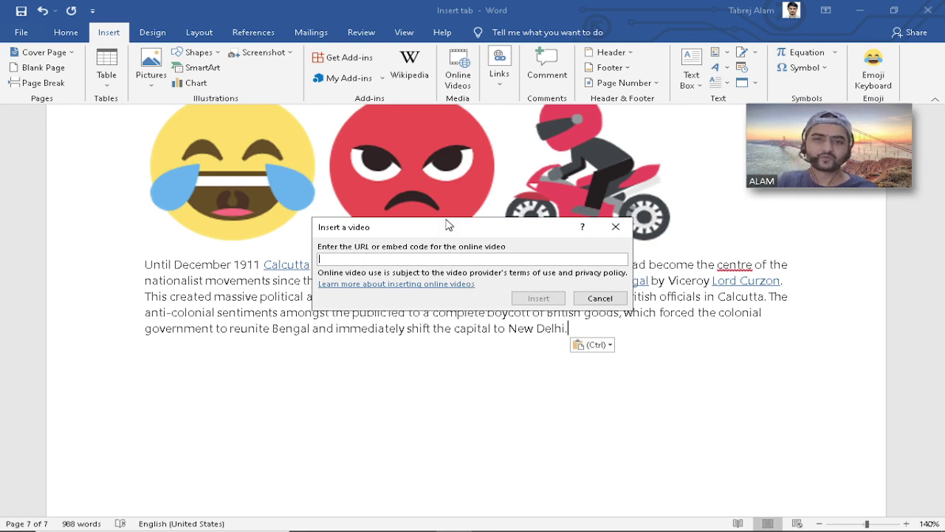
left_click_drag(448, 225, 454, 228)
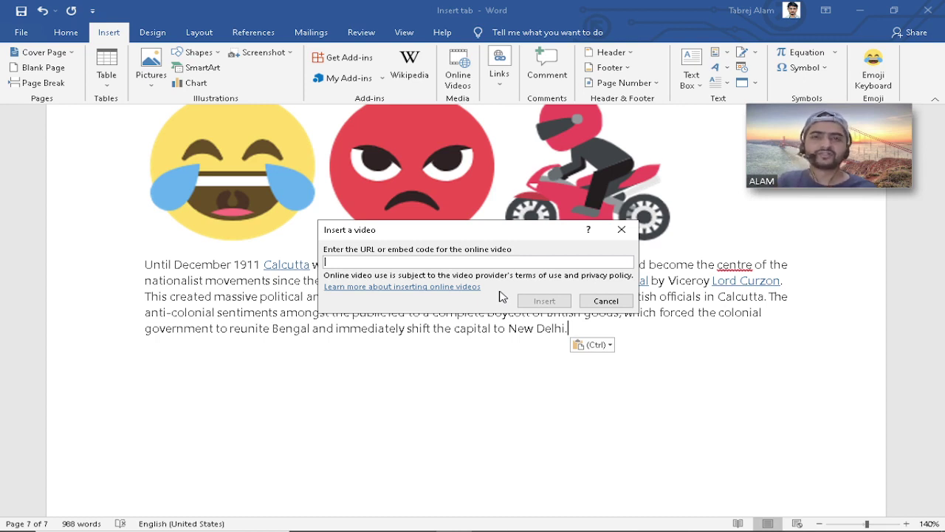
left_click(605, 302)
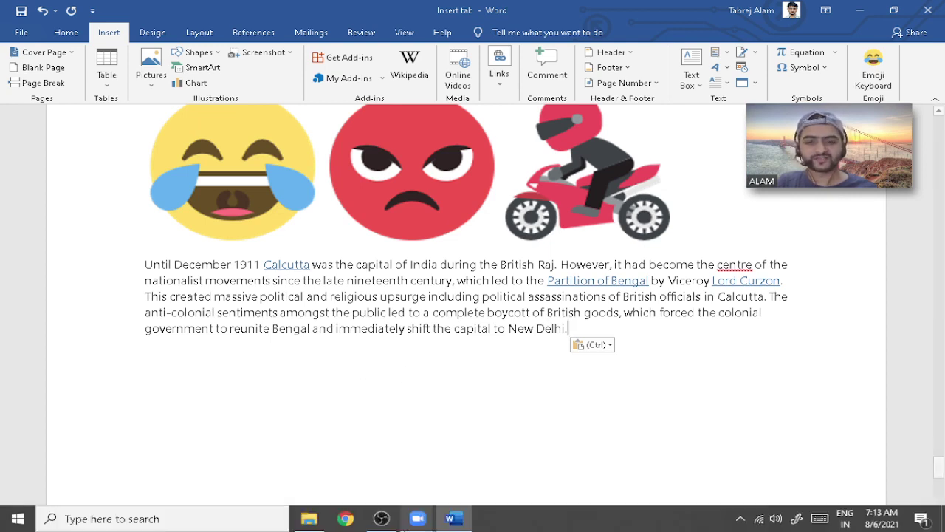
Switch to Chrome, play the YouTube short film "Vacancy", skip ahead to 0:23 and pause it
mouse_move(425, 515)
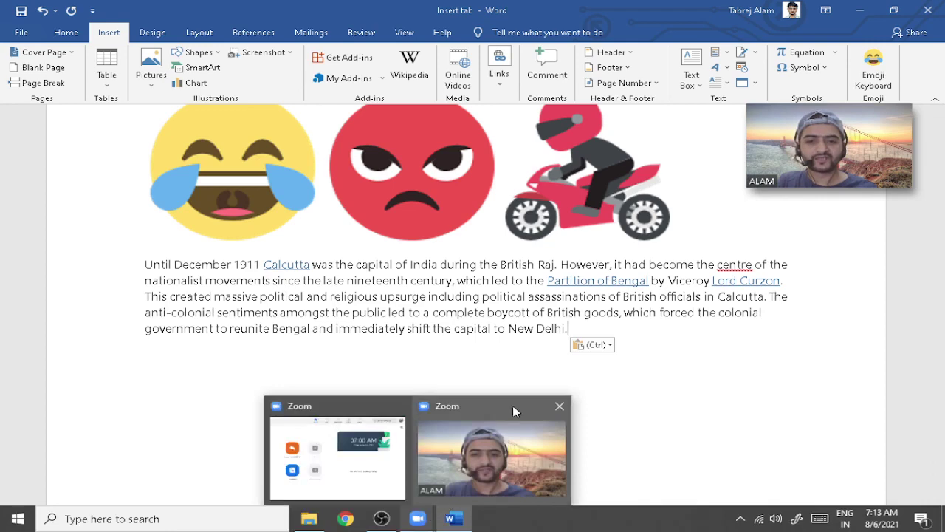
left_click(382, 517)
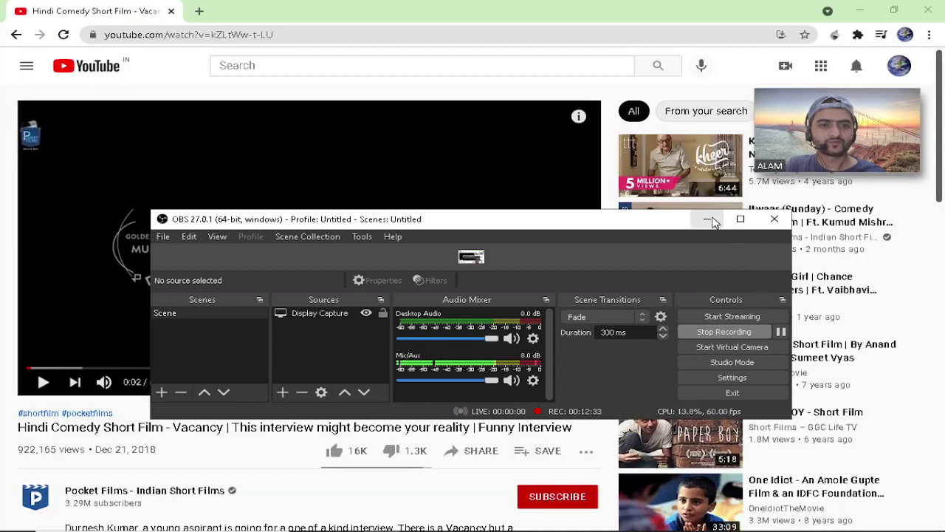
left_click(707, 219)
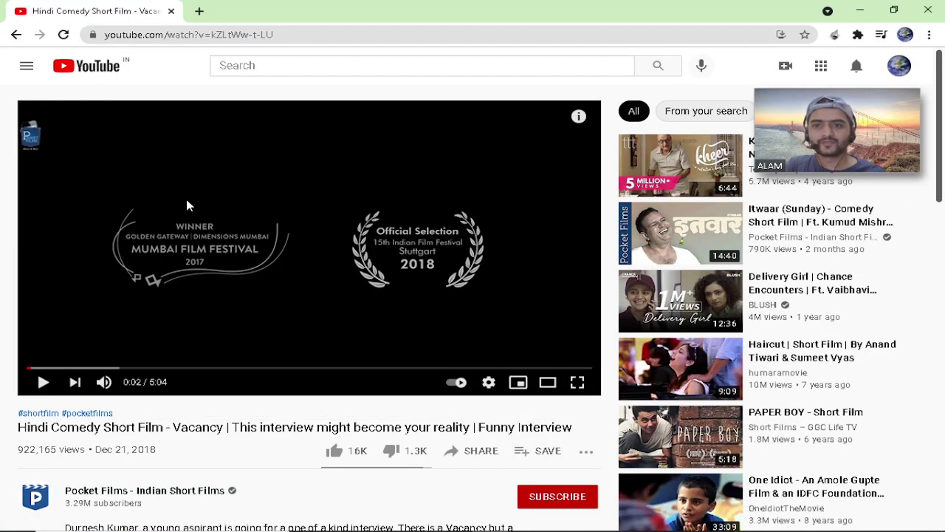
left_click(43, 382)
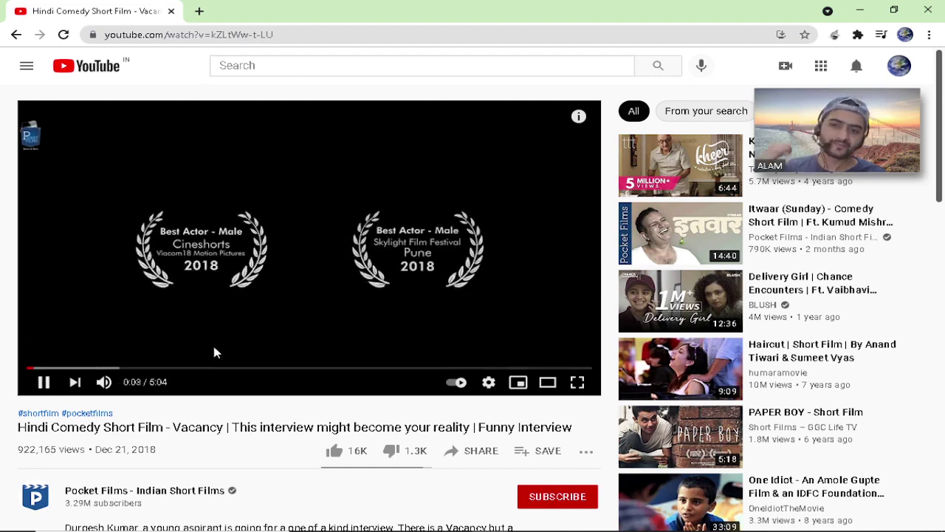
left_click(67, 367)
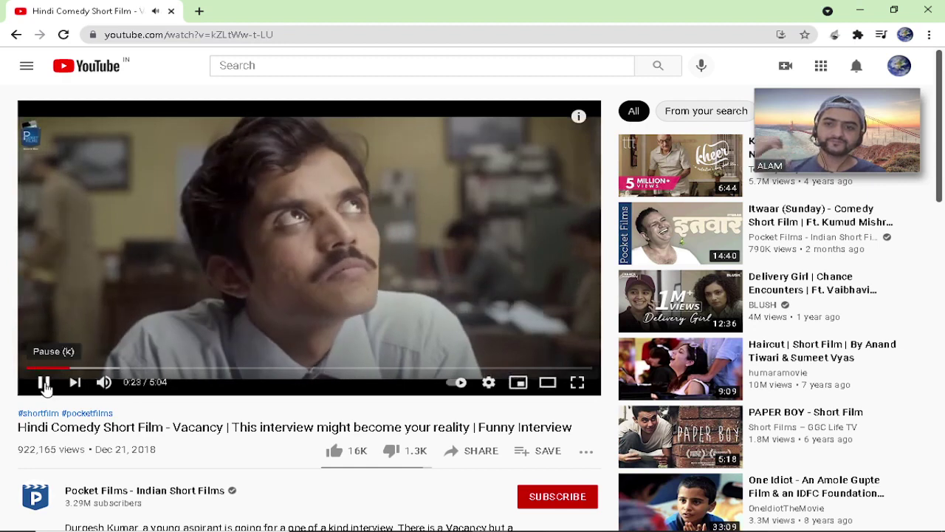
left_click(43, 383)
mouse_move(105, 383)
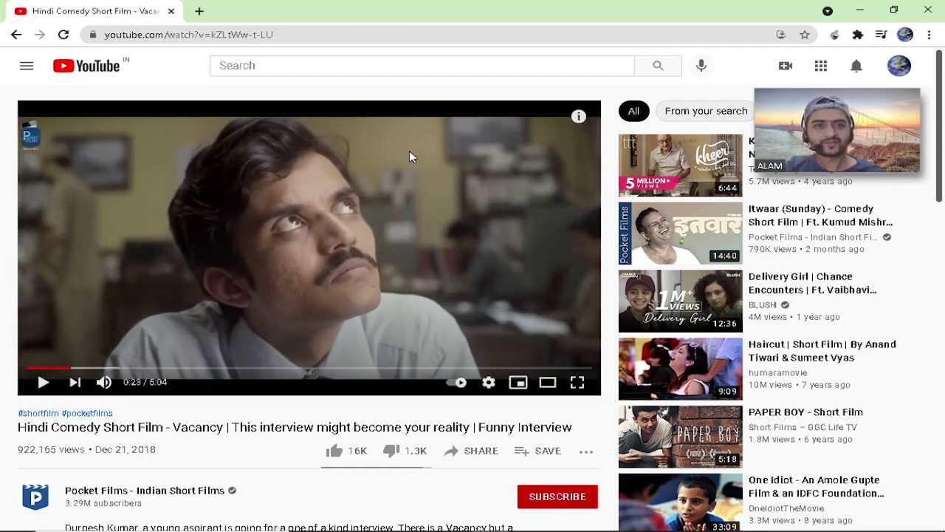
Copy the full web address of the "Hindi Comedy Short Film - Vacancy" video
left_click(319, 34)
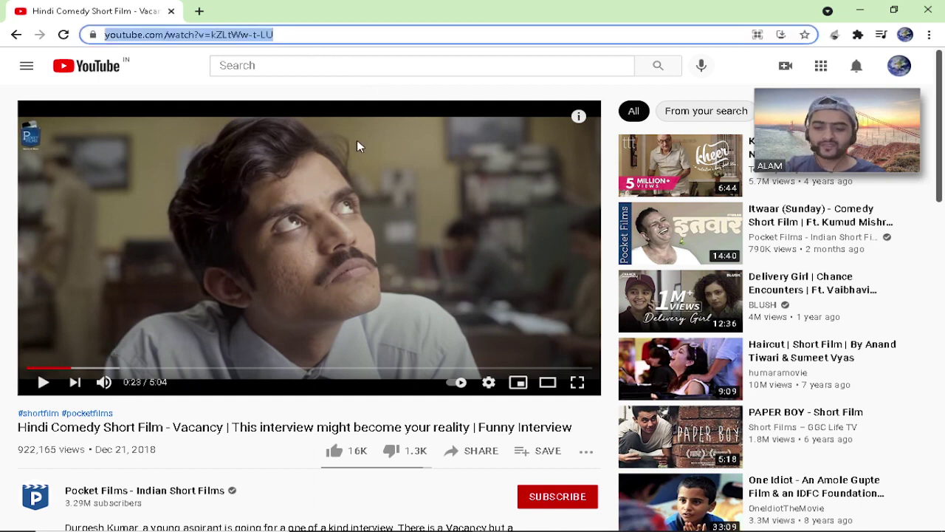
left_click(338, 34)
left_click_drag(367, 34, 65, 42)
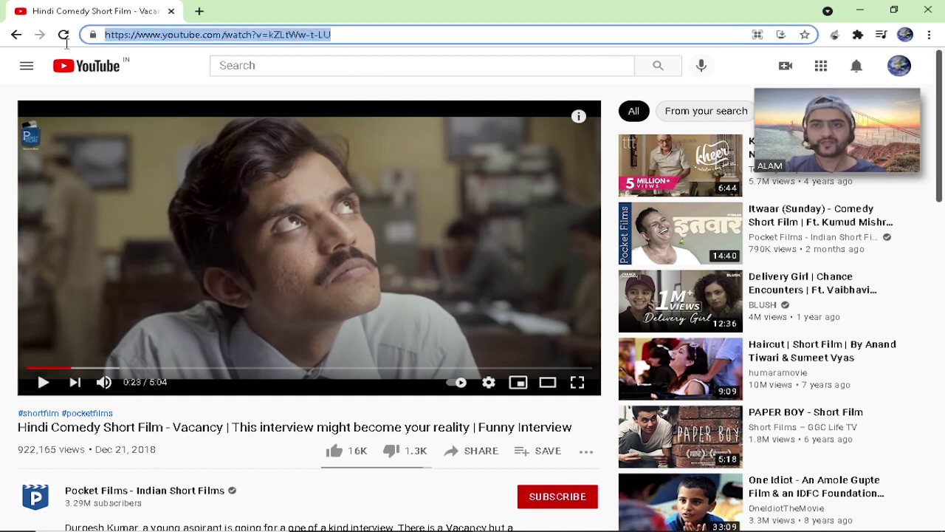
right_click(315, 35)
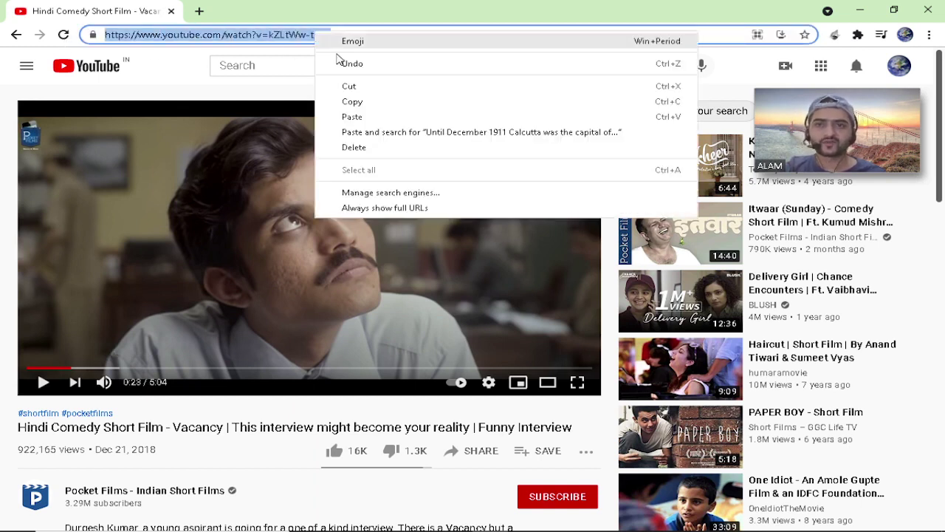
left_click(352, 102)
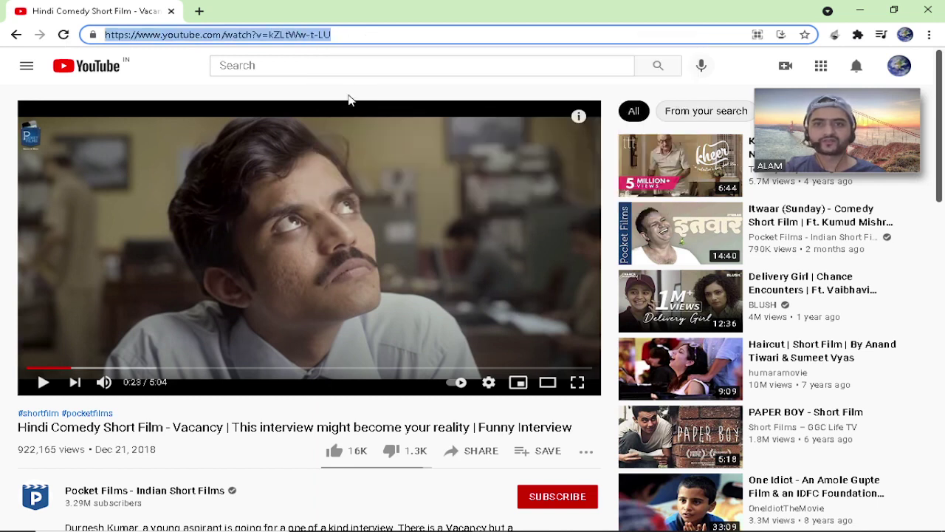
right_click(309, 42)
left_click(336, 110)
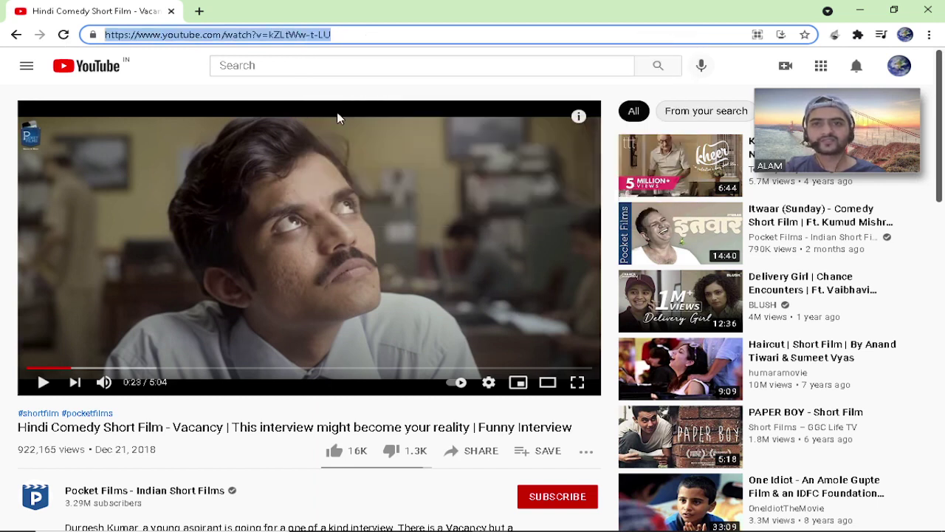
Return to the Word document and start a new line below the New Delhi paragraph
left_click(859, 10)
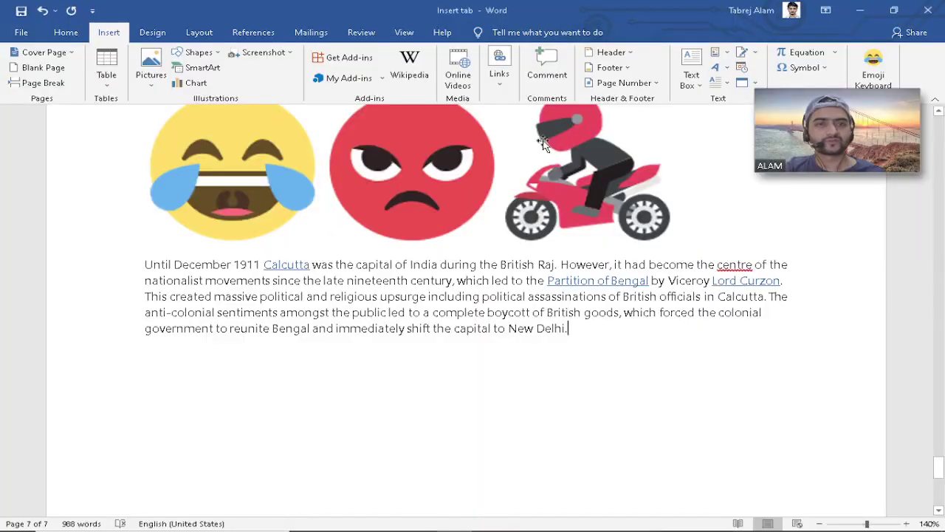
left_click(641, 353)
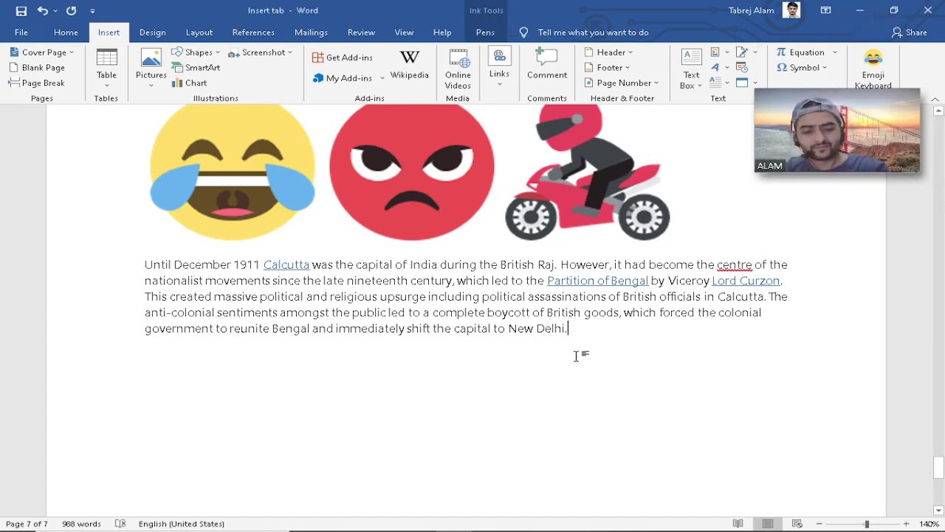
key("Return")
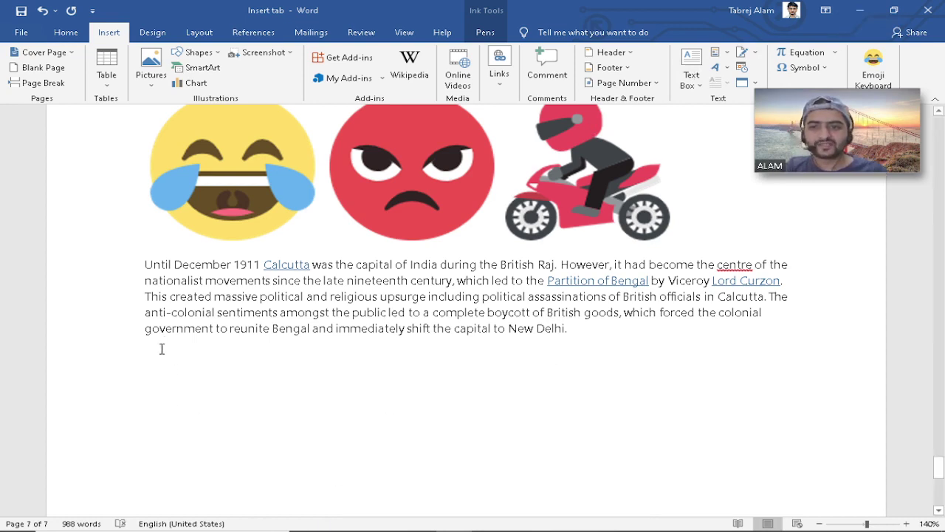
scroll(196, 352, "down", 2)
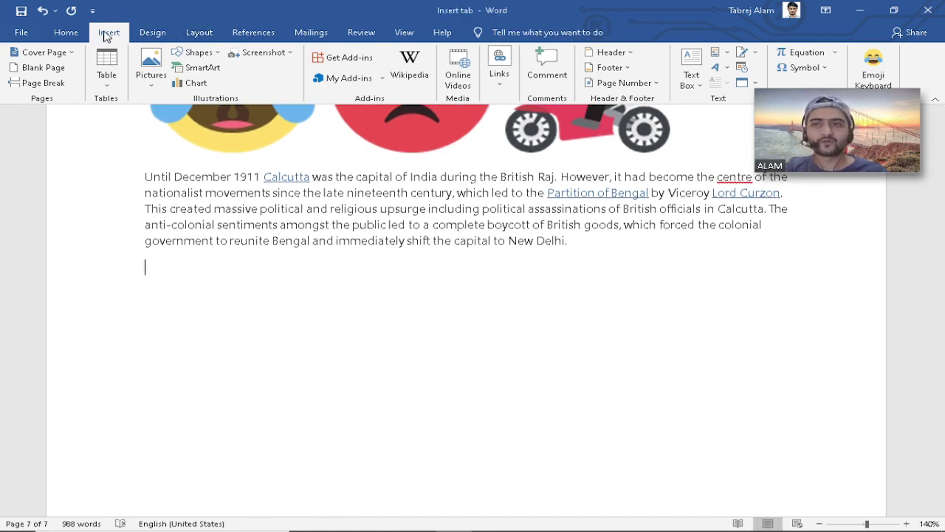
left_click(458, 74)
key("ctrl+v")
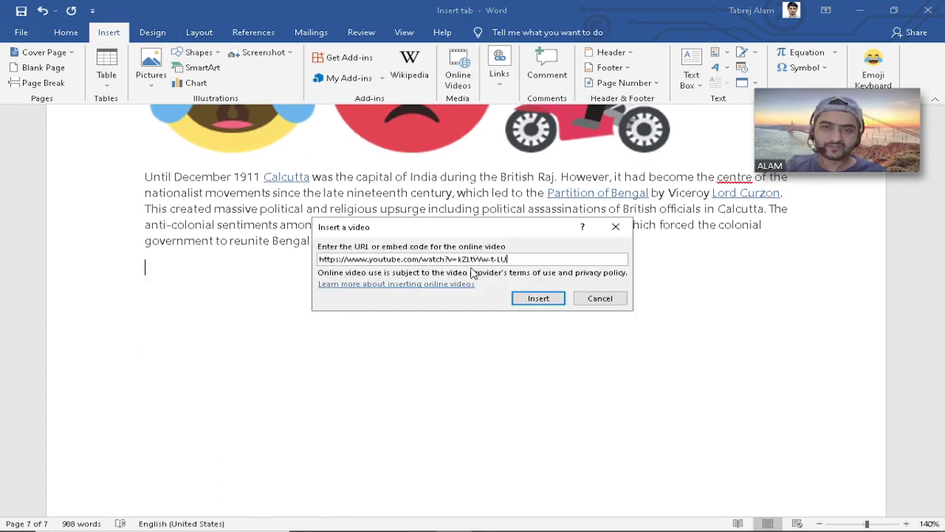
left_click(543, 301)
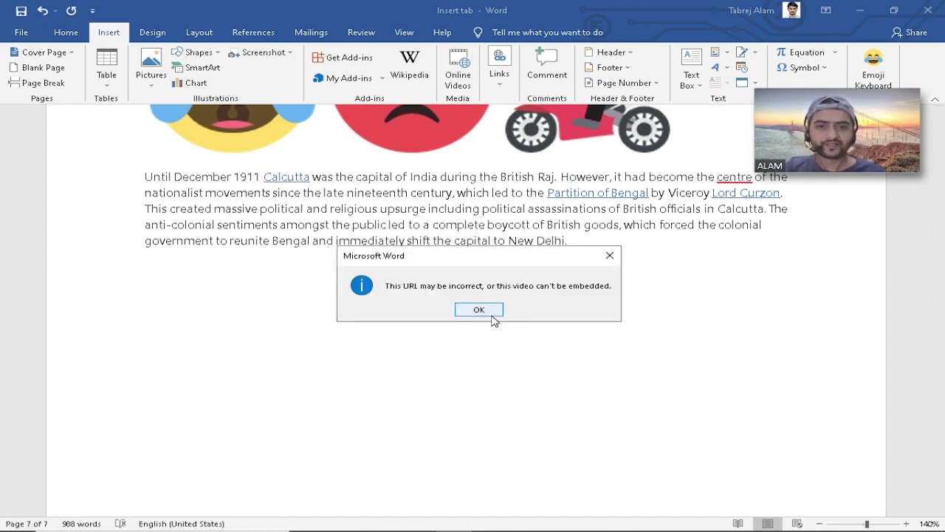
left_click(479, 311)
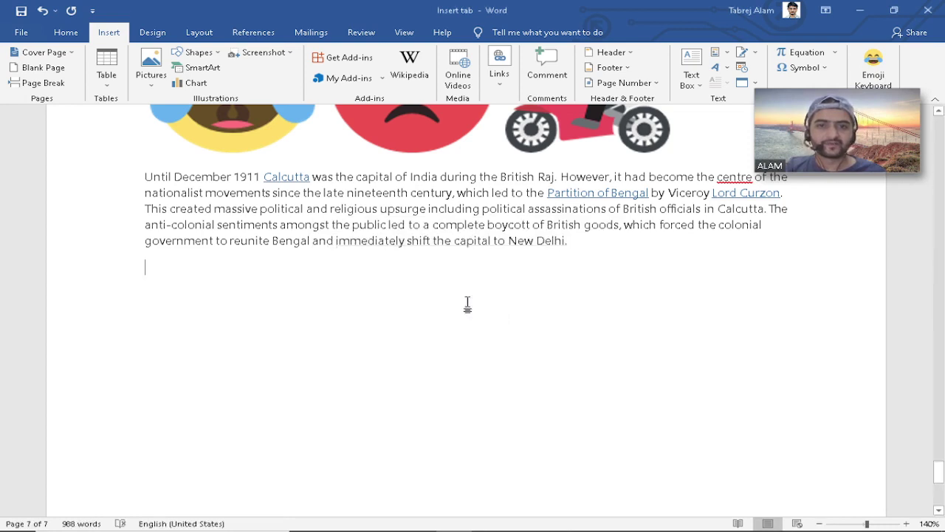
Switch back to Chrome and open the suggested short film "Ambani The Investor" on YouTube
mouse_move(358, 523)
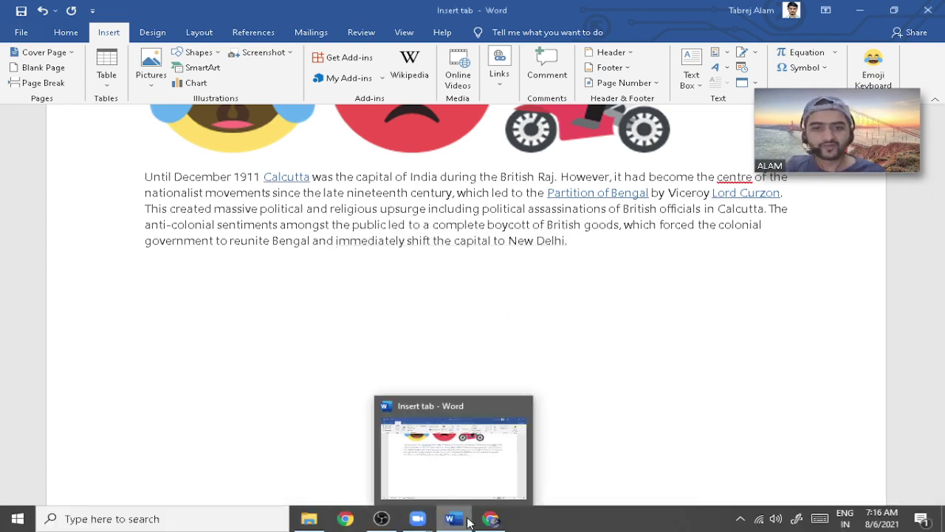
left_click(486, 458)
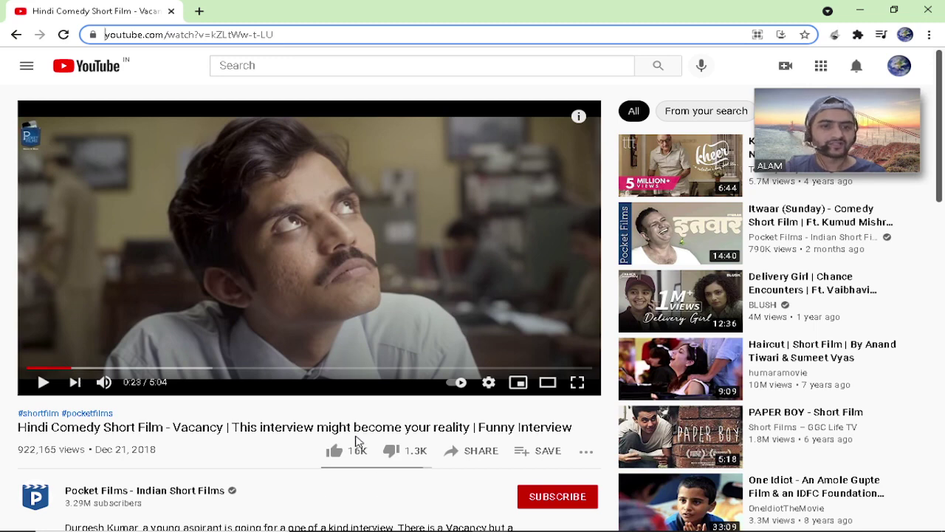
scroll(357, 436, "down", 1)
scroll(356, 428, "down", 1)
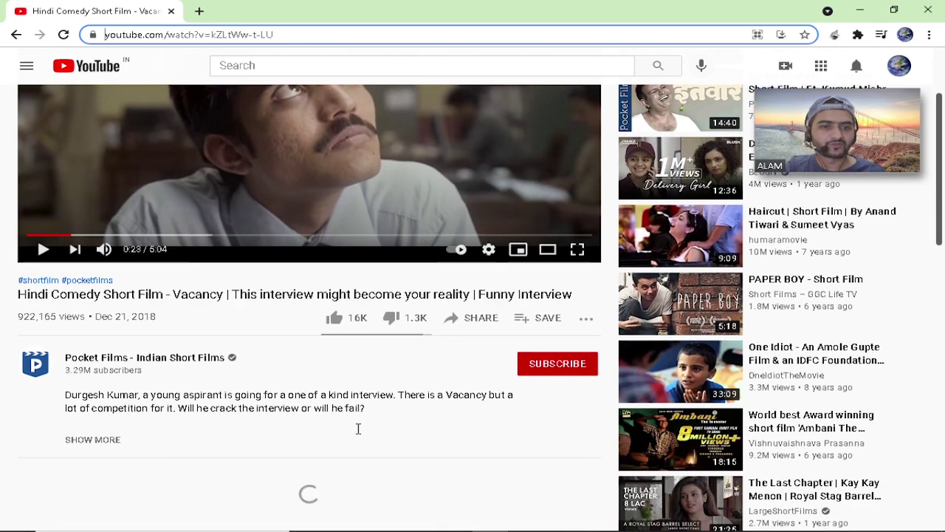
left_click_drag(279, 407, 313, 408)
left_click(355, 400)
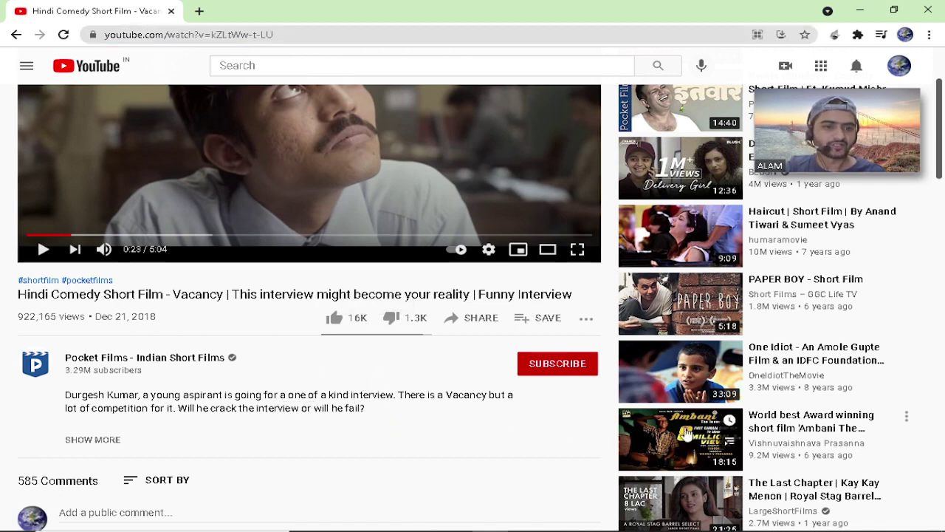
left_click(683, 436)
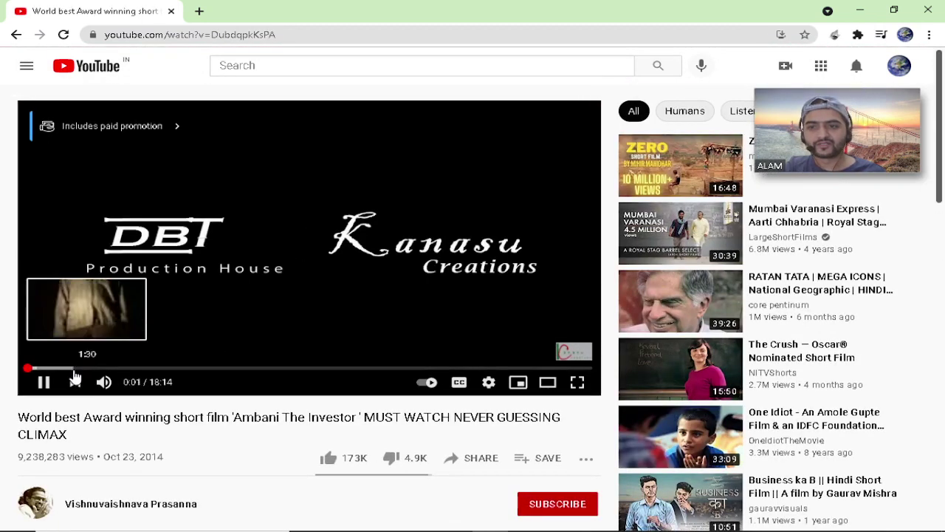
Skip the "Ambani The Investor" video ahead to 1:30, pause it and copy its web address
left_click(73, 367)
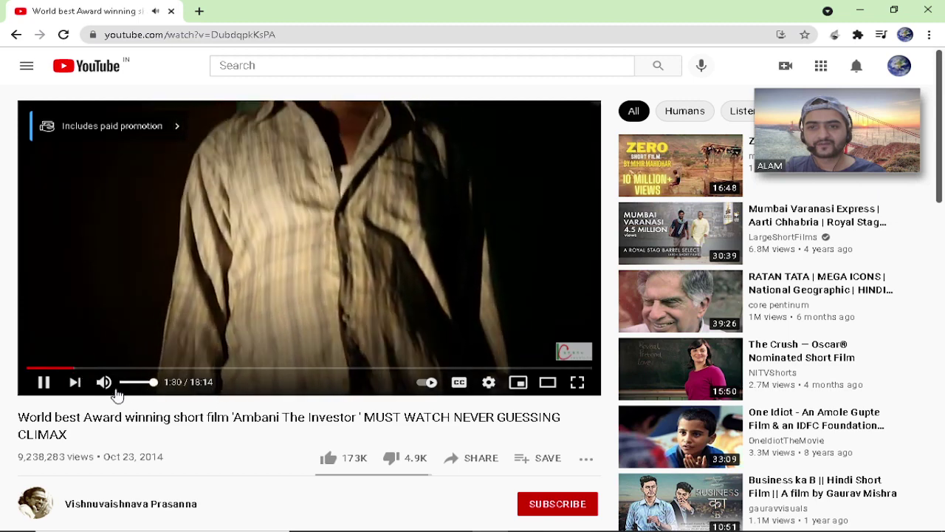
left_click(44, 382)
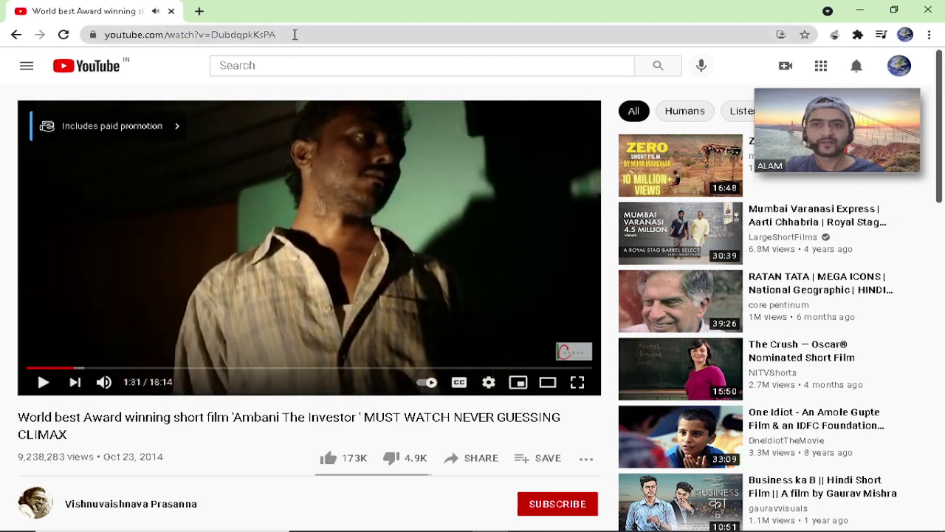
left_click(297, 34)
key("ctrl+c")
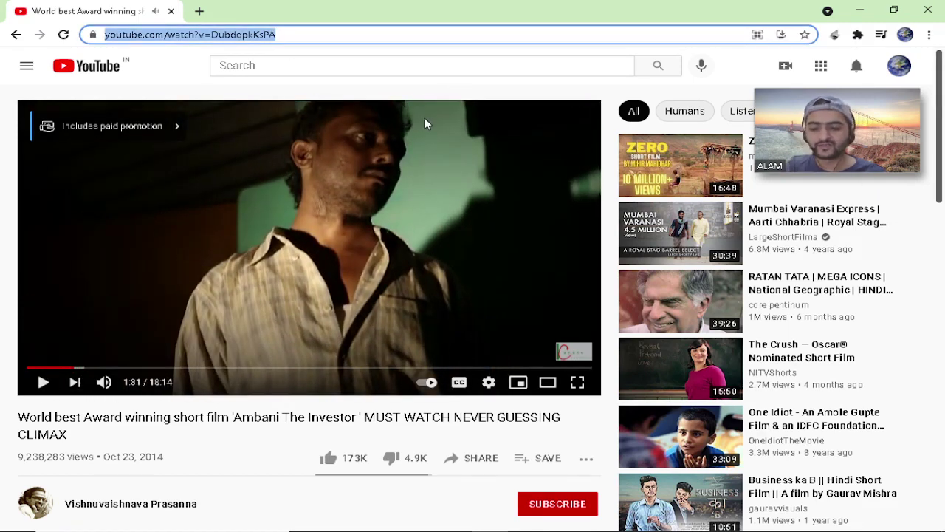
key("alt+Tab")
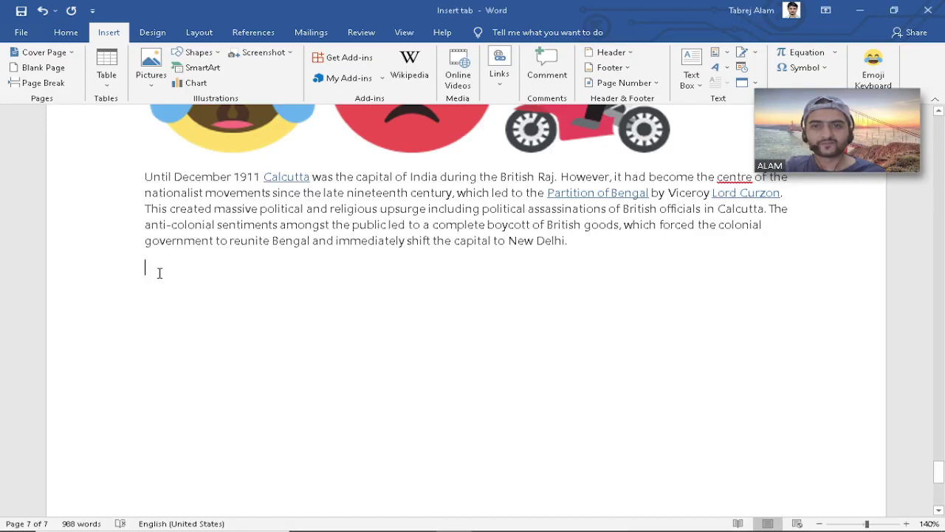
left_click(456, 74)
key("ctrl+v")
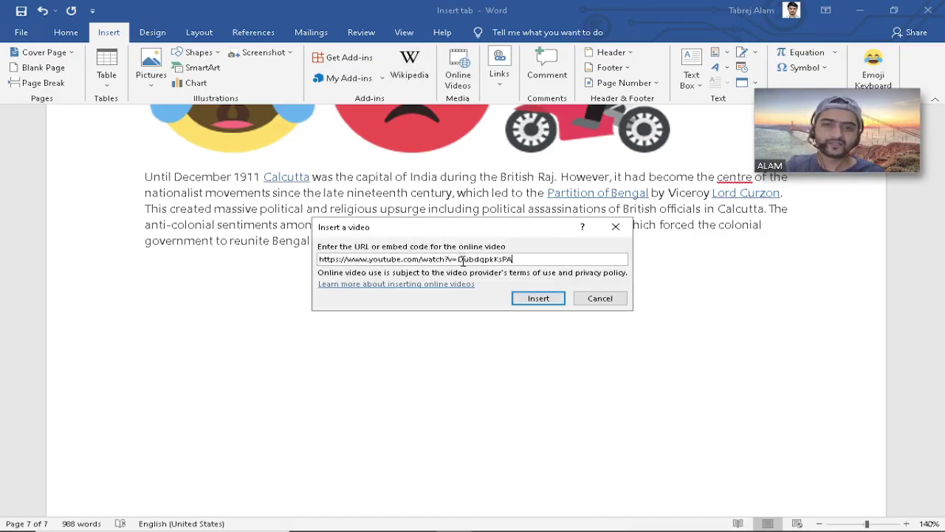
left_click(528, 300)
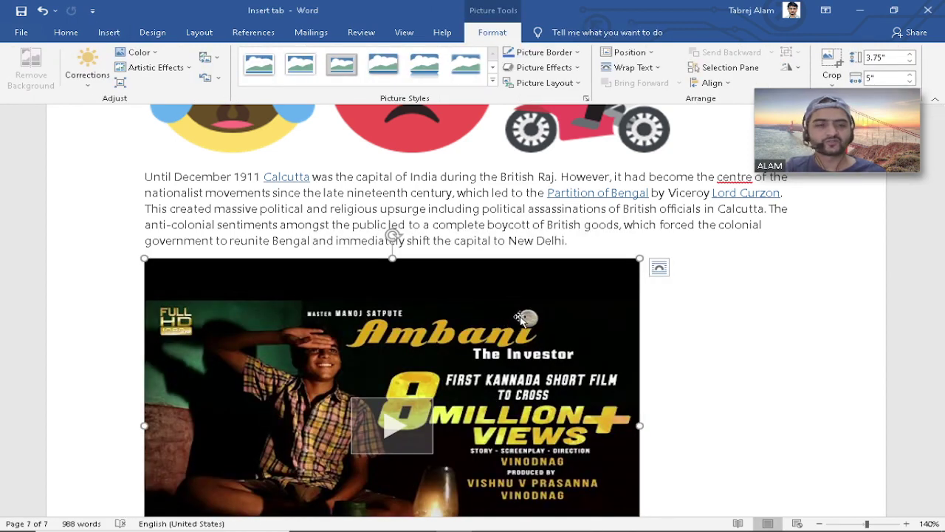
scroll(522, 317, "down", 2)
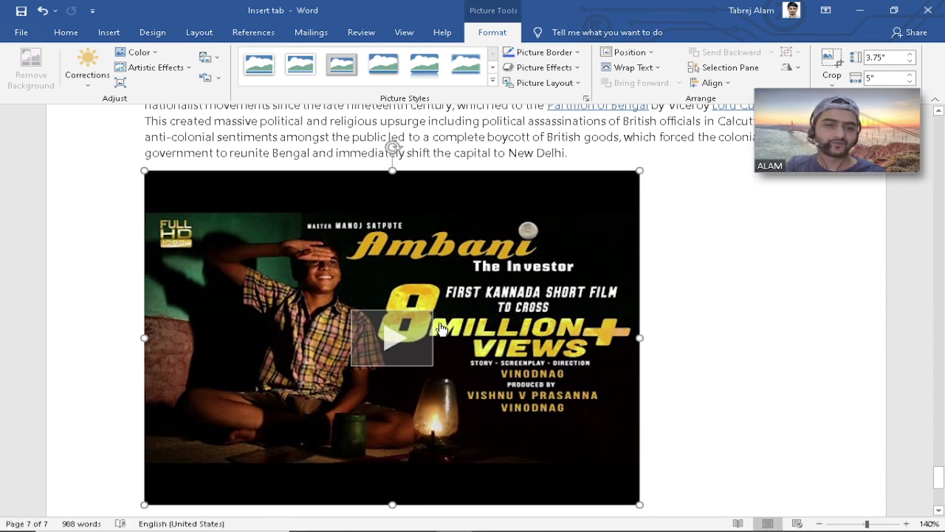
scroll(661, 447, "down", 1)
left_click(670, 460)
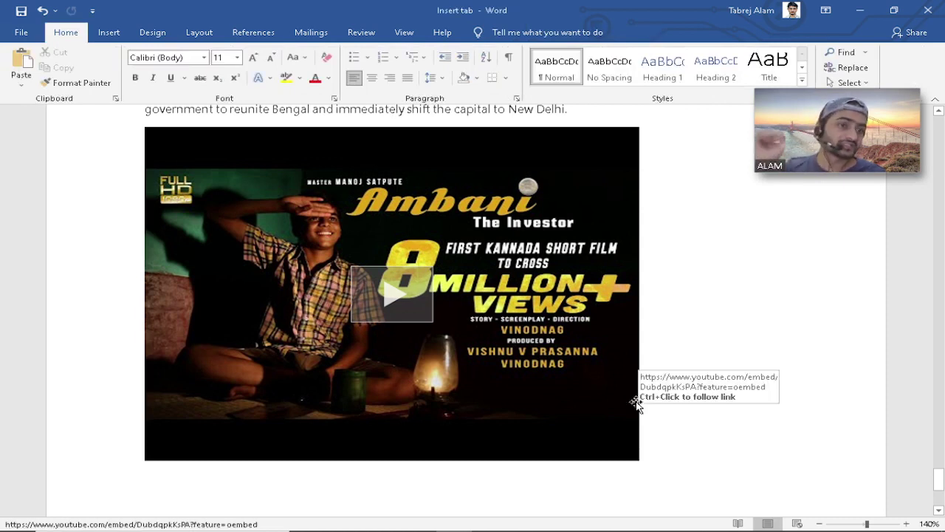
Play the embedded "Ambani The Investor" video in the document, adjust its volume, skip ahead to 1:39, pause it and close the player
left_click(395, 295)
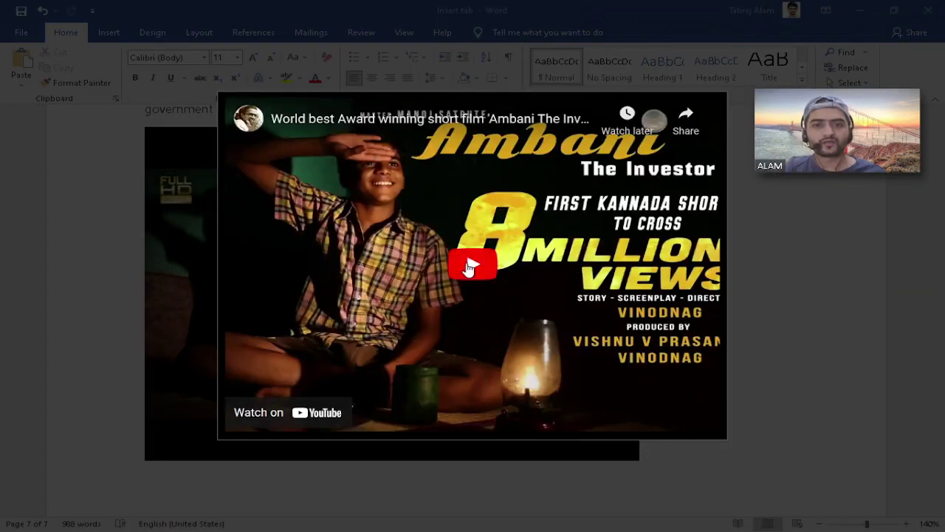
left_click(480, 325)
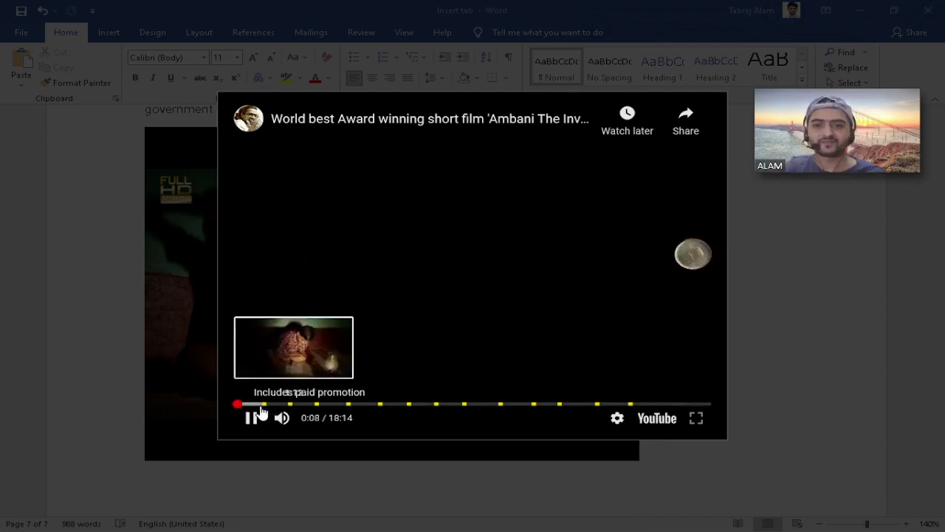
mouse_move(310, 428)
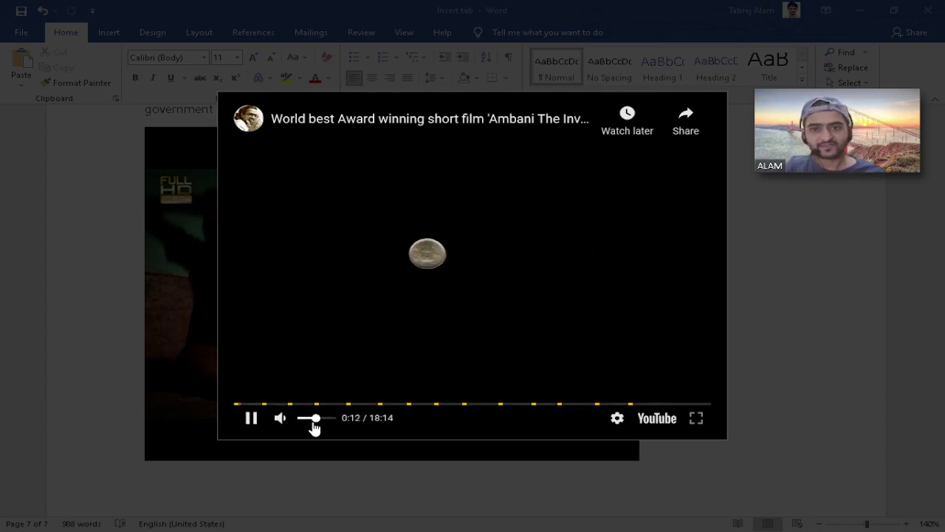
left_click_drag(311, 421, 317, 418)
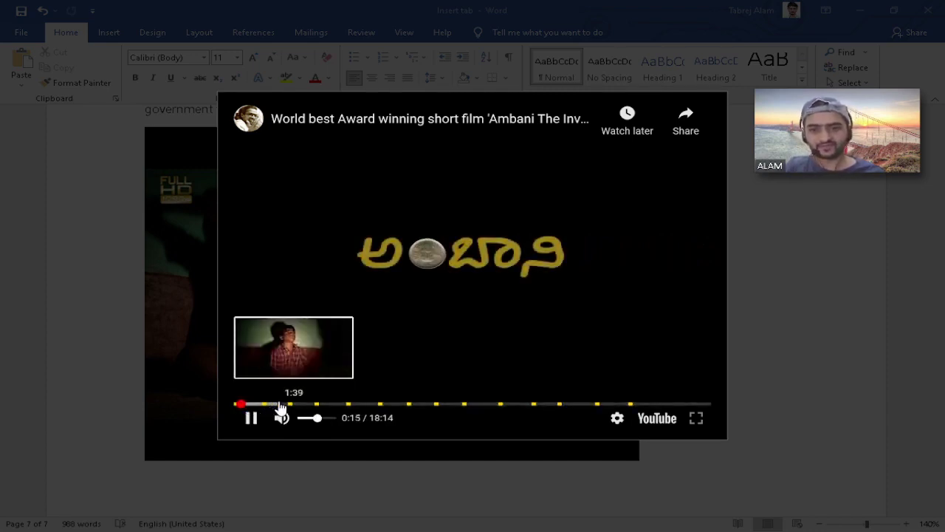
left_click(280, 406)
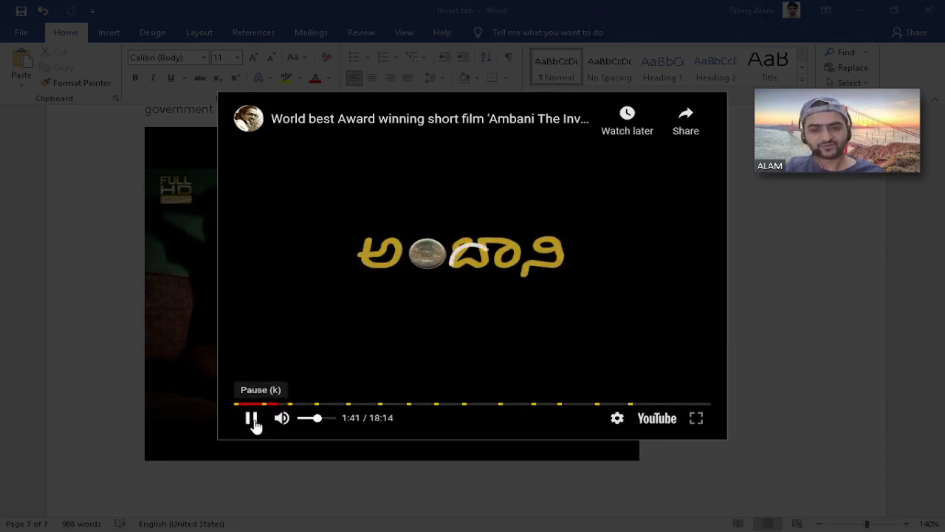
left_click(252, 418)
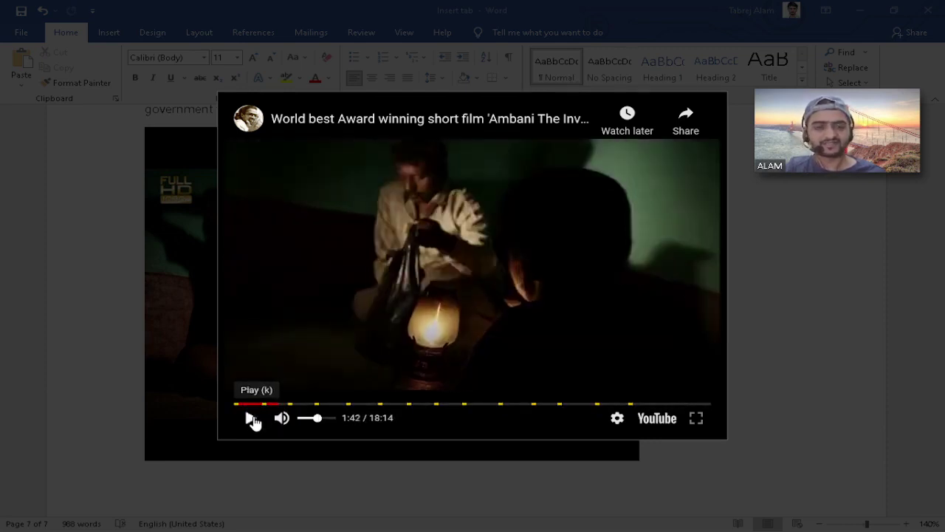
left_click(672, 464)
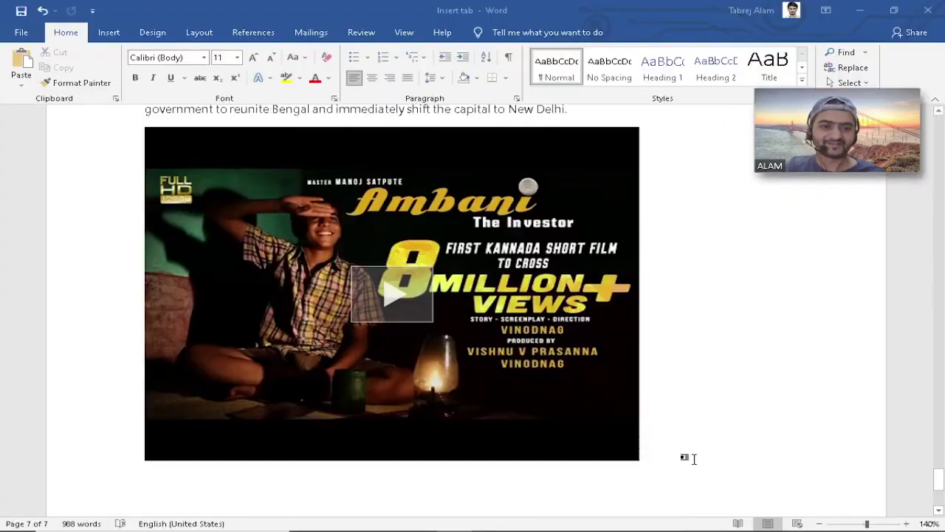
Select the embedded video and look through its picture correction presets and picture style gallery without applying any
left_click(516, 250)
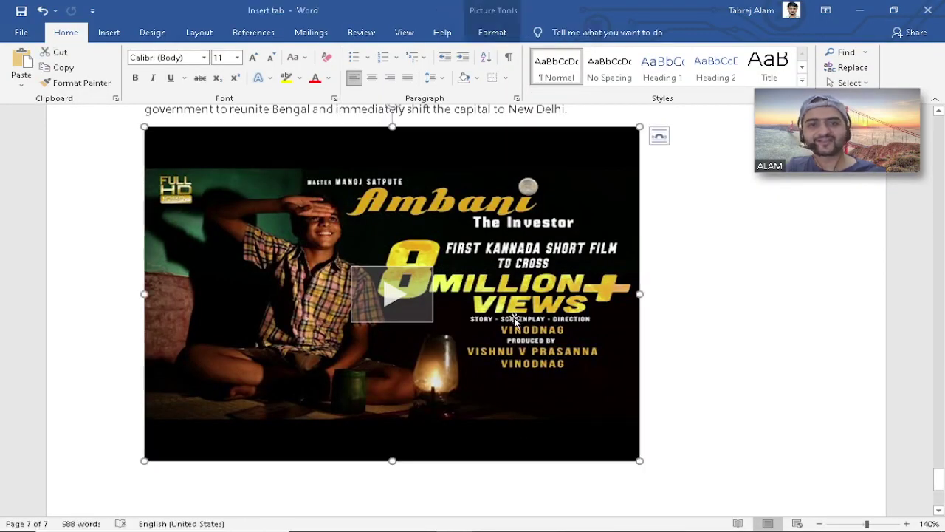
left_click(492, 32)
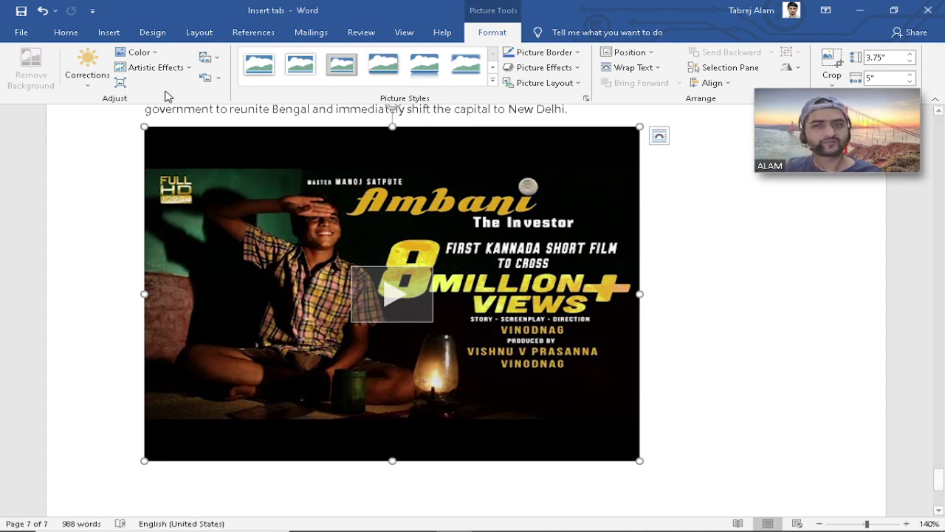
left_click(89, 87)
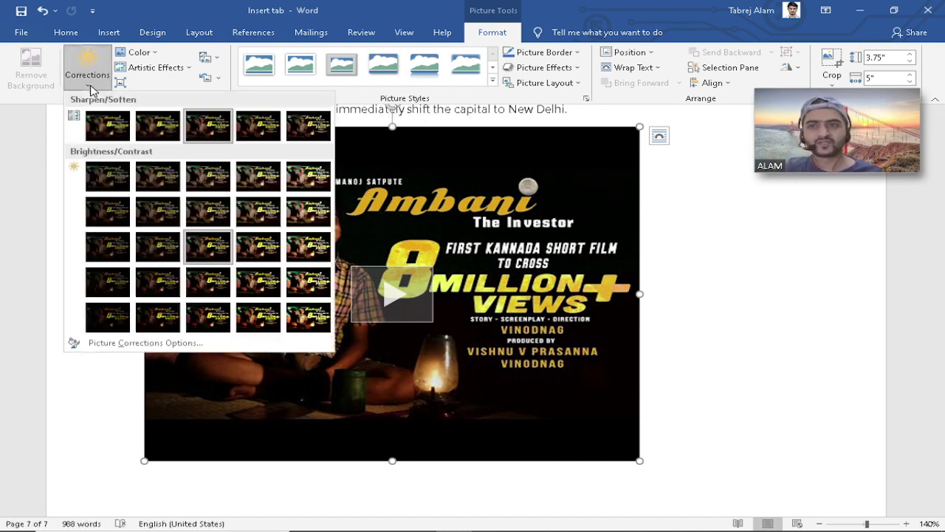
left_click(88, 87)
left_click(493, 82)
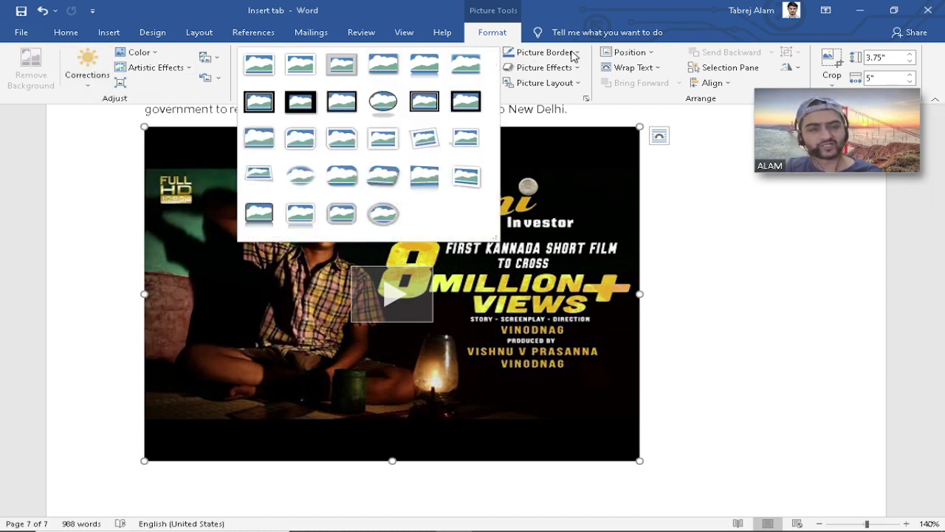
left_click(697, 277)
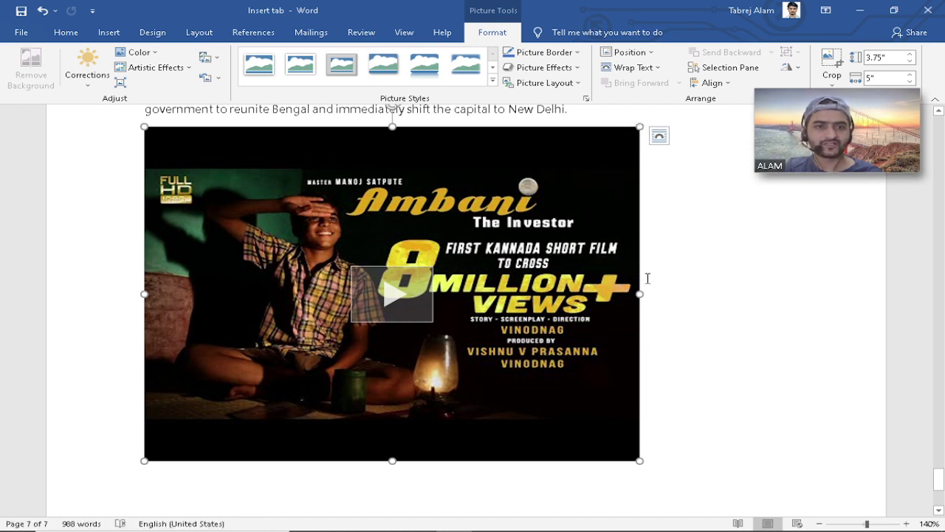
Shrink the embedded video proportionally to about 2.36" high by 3.14" wide and tilt it clockwise
left_click_drag(640, 460, 539, 387)
scroll(587, 338, "up", 1)
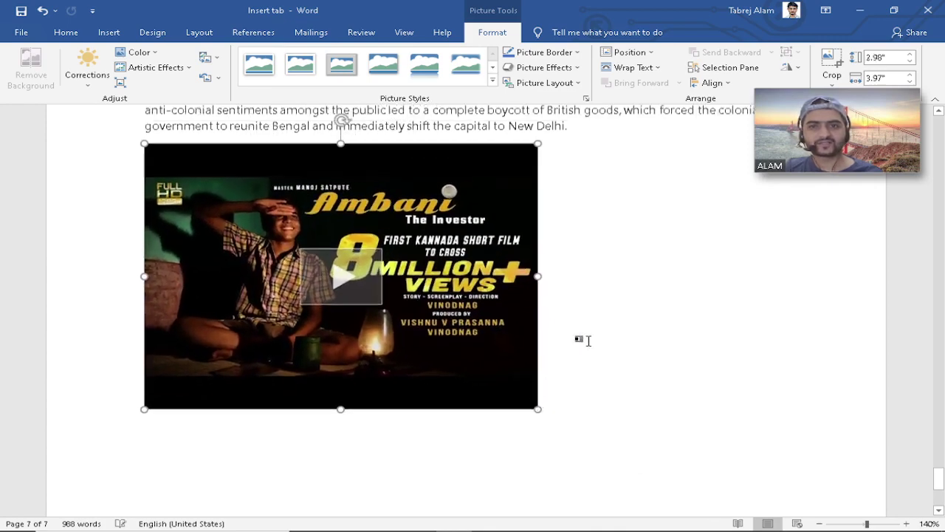
left_click_drag(514, 188, 454, 224)
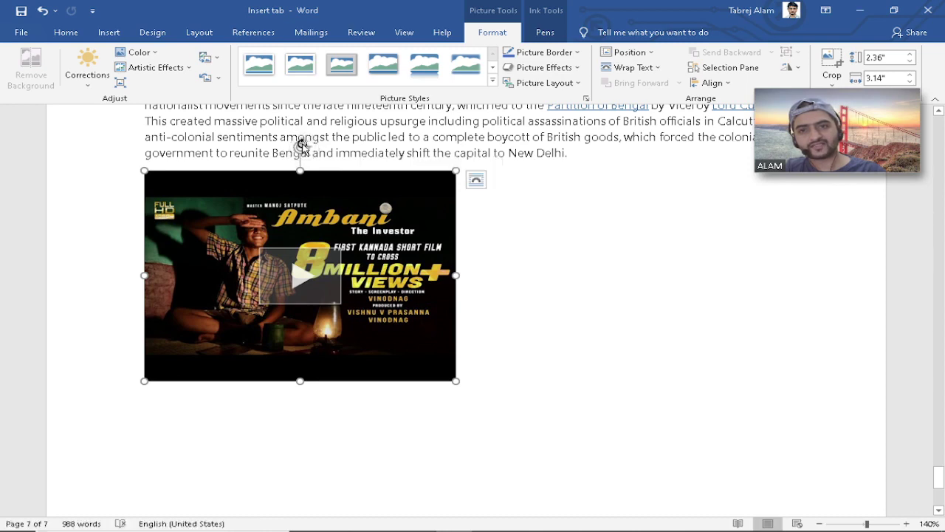
left_click_drag(301, 146, 368, 168)
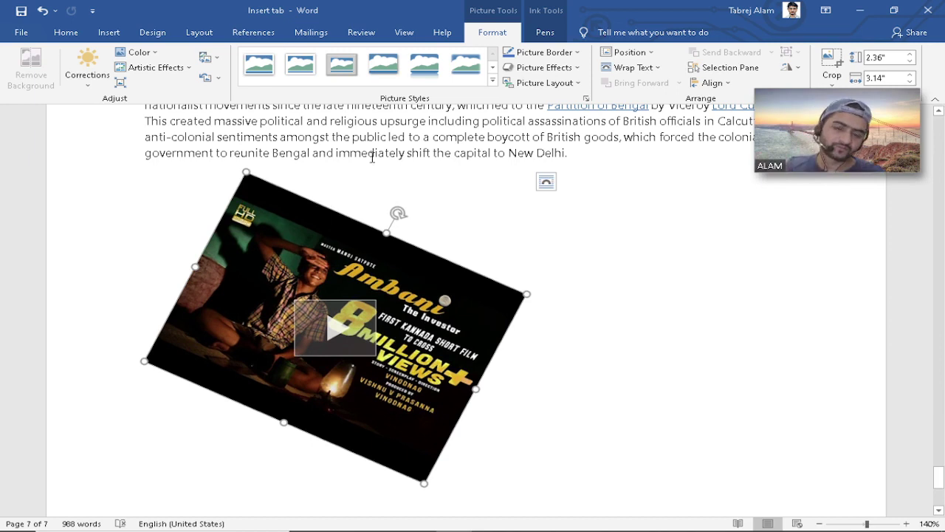
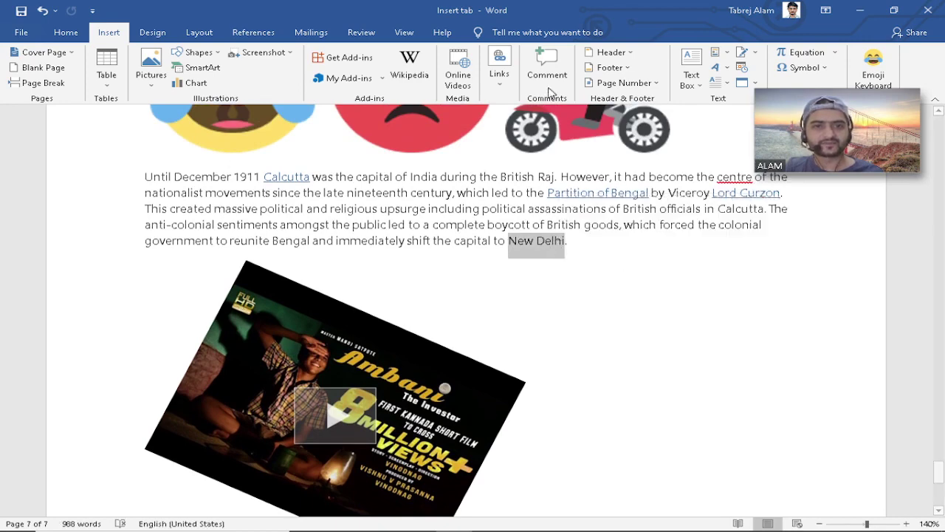
Add the comment "Why not only Delhi?" to the selected words "New Delhi" at the end of the paragraph
left_click(549, 75)
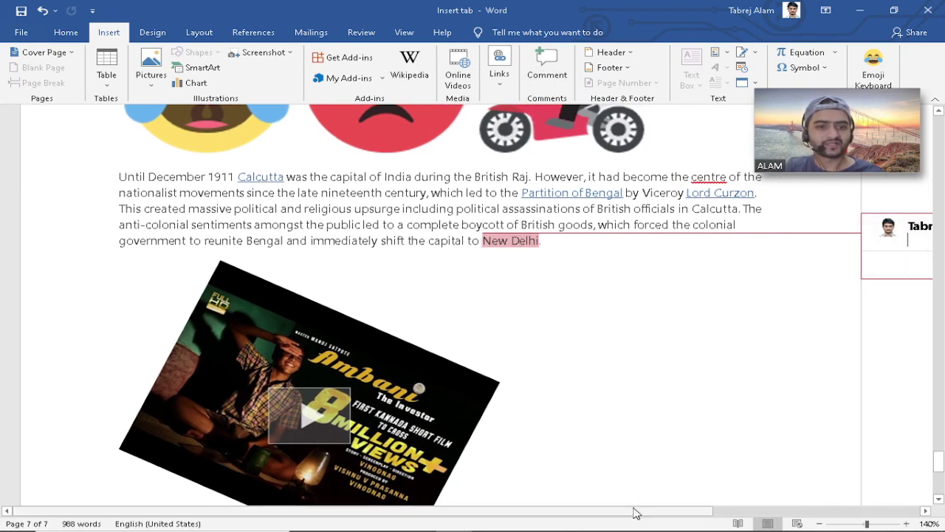
left_click_drag(635, 513, 776, 512)
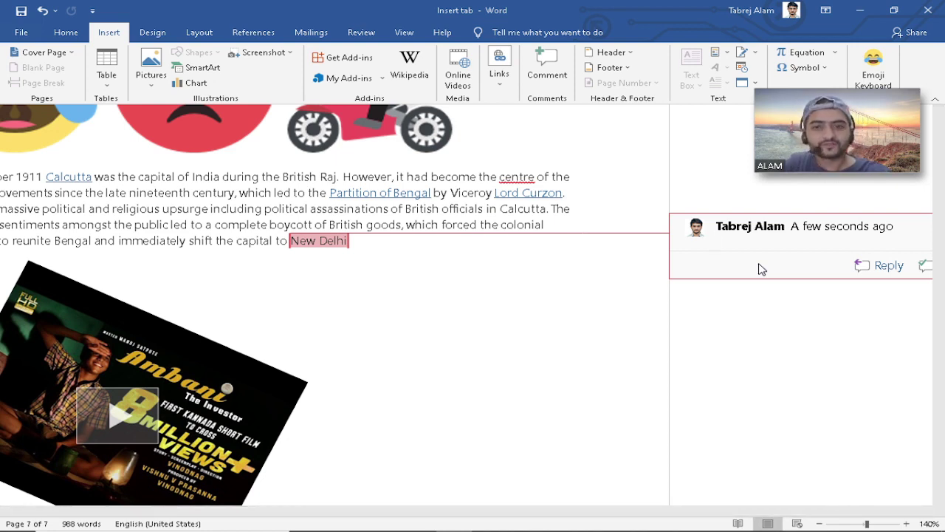
type("W")
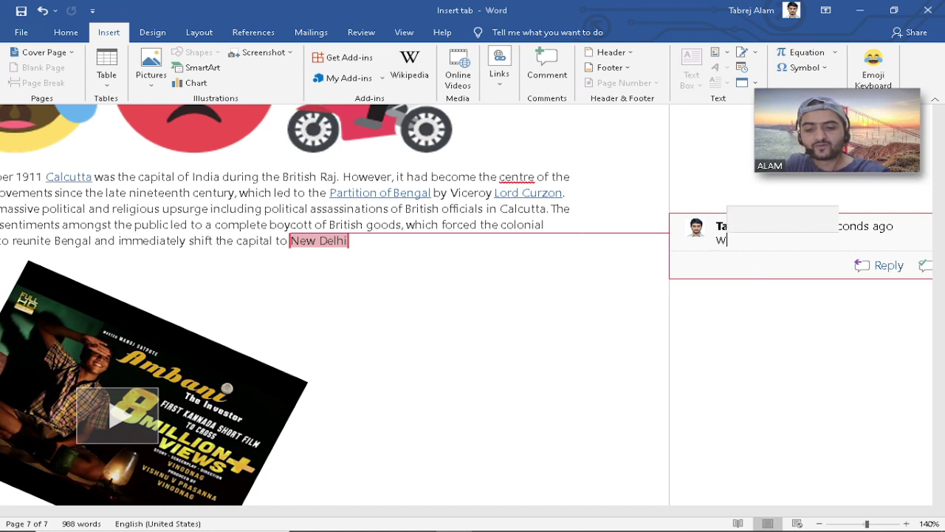
type("hy not o")
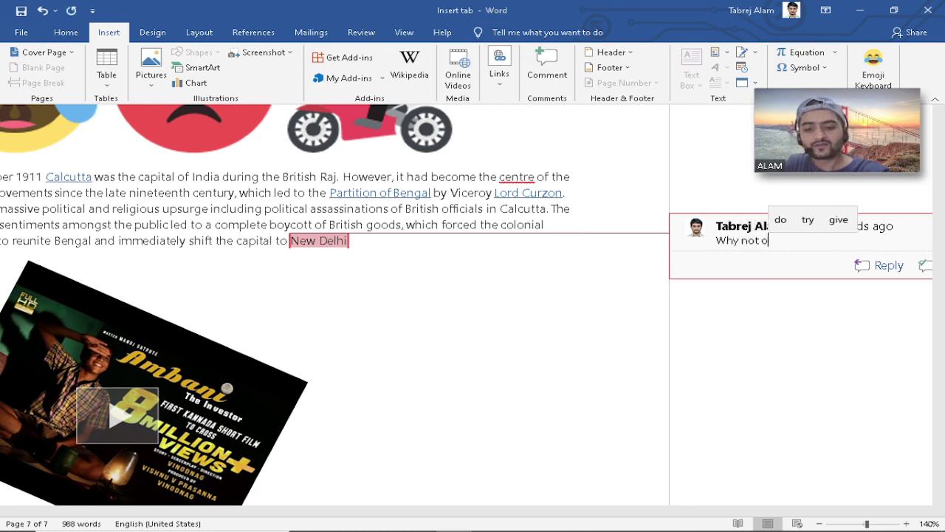
type("nly Delhi?")
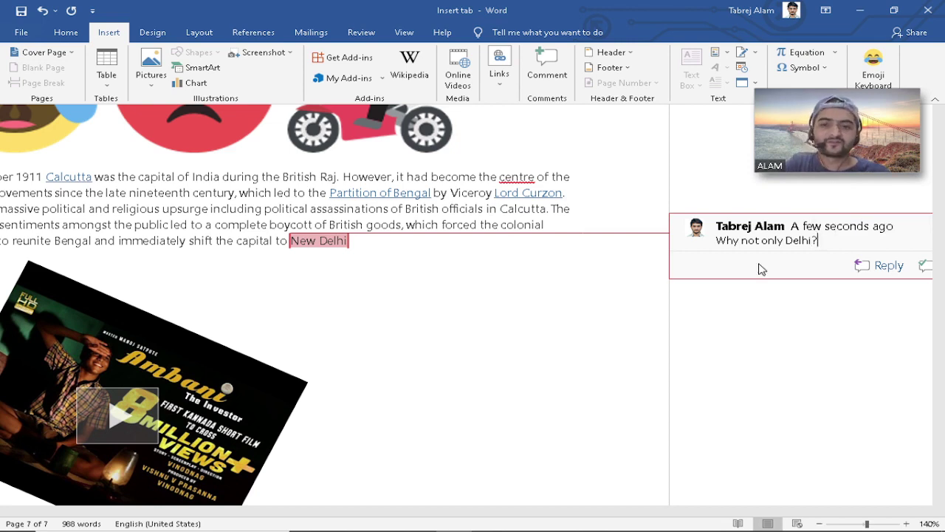
left_click(499, 266)
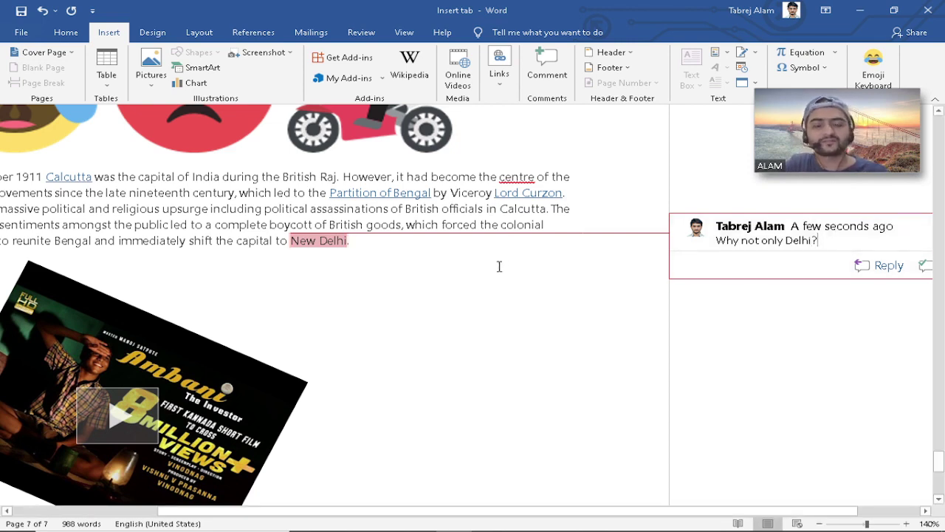
Examine how the comment is displayed in the margin beside the paragraph ending in "New Delhi"
scroll(487, 292, "down", 2)
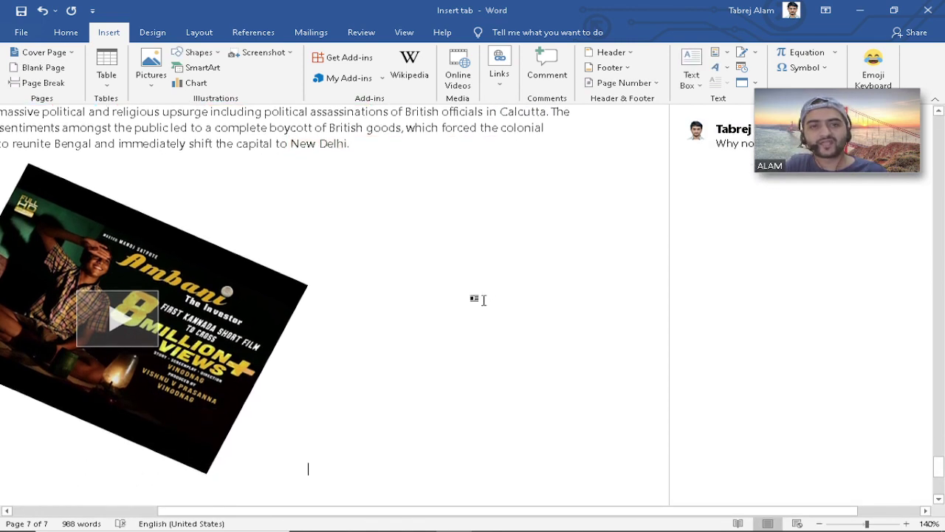
left_click_drag(456, 511, 310, 520)
scroll(527, 363, "up", 5)
left_click(538, 408)
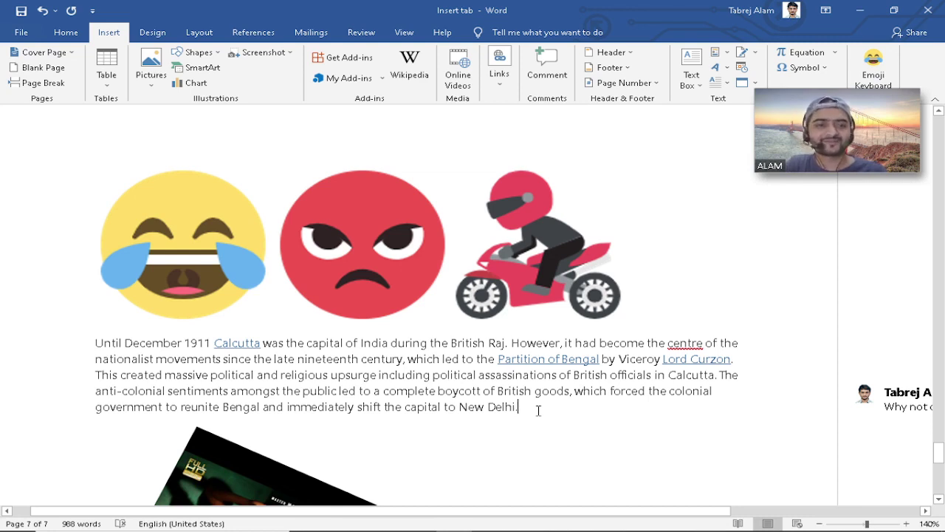
left_click_drag(566, 511, 741, 523)
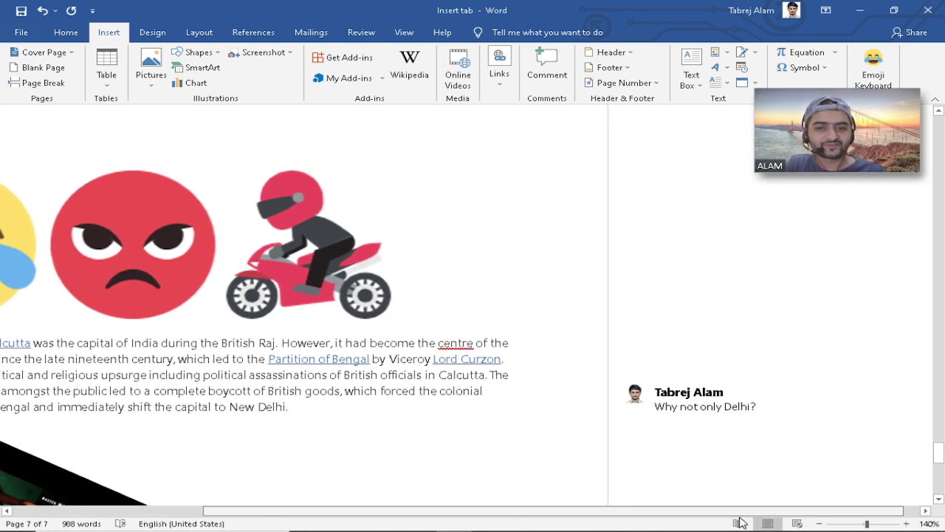
left_click_drag(562, 515, 518, 498)
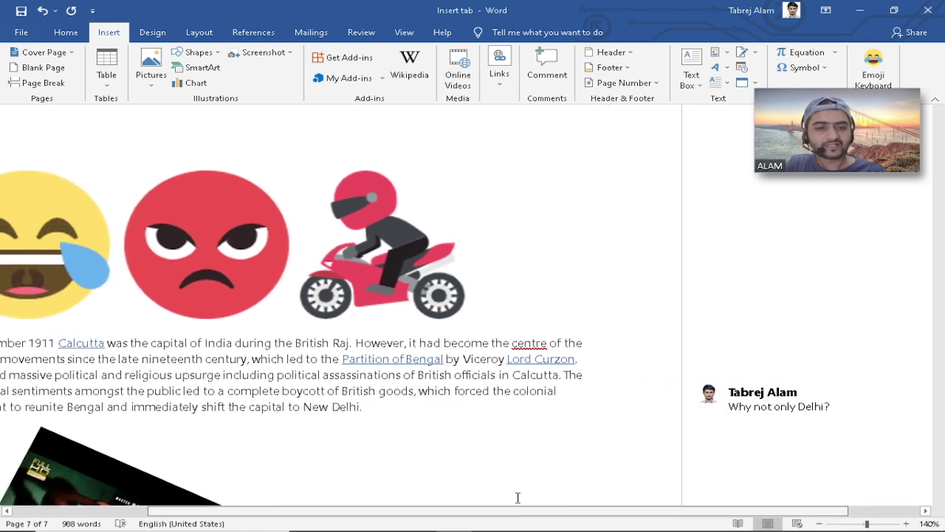
mouse_move(731, 405)
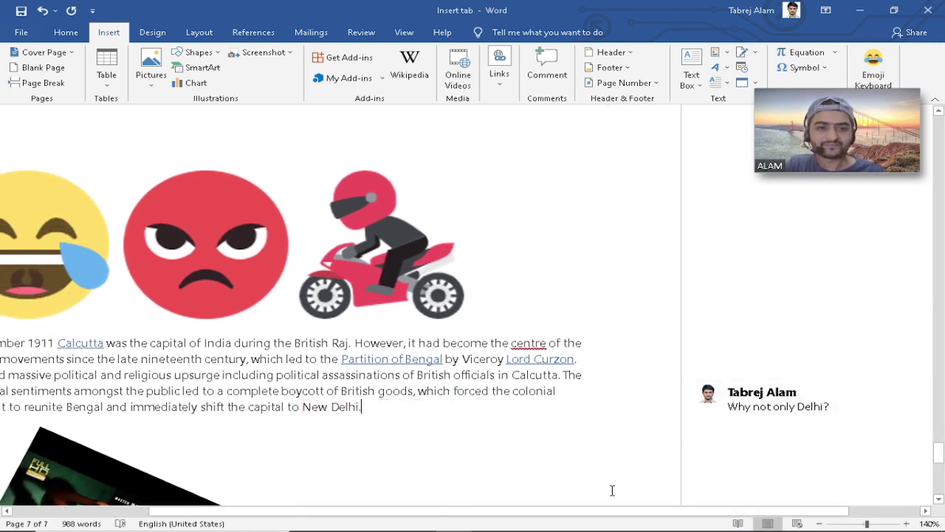
left_click_drag(610, 513, 703, 512)
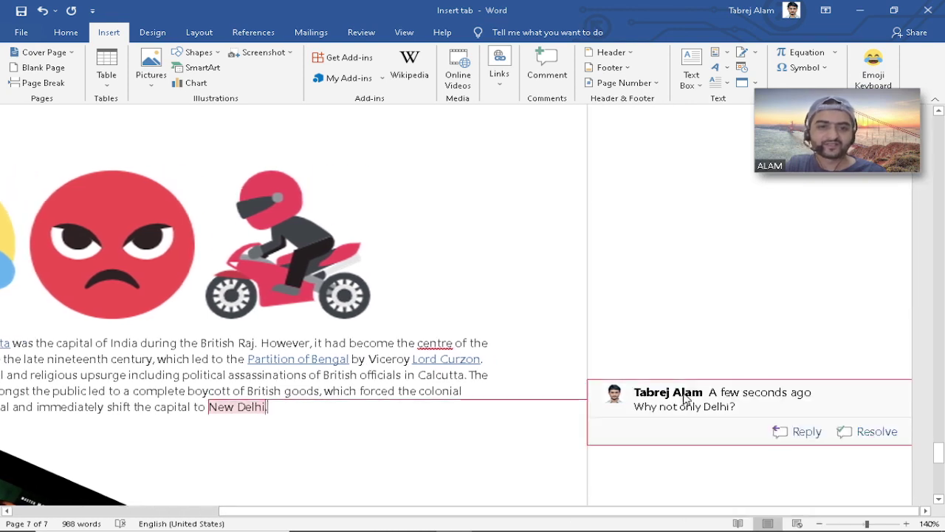
Delete the "Why not only Delhi?" comment attached to "New Delhi"
right_click(687, 399)
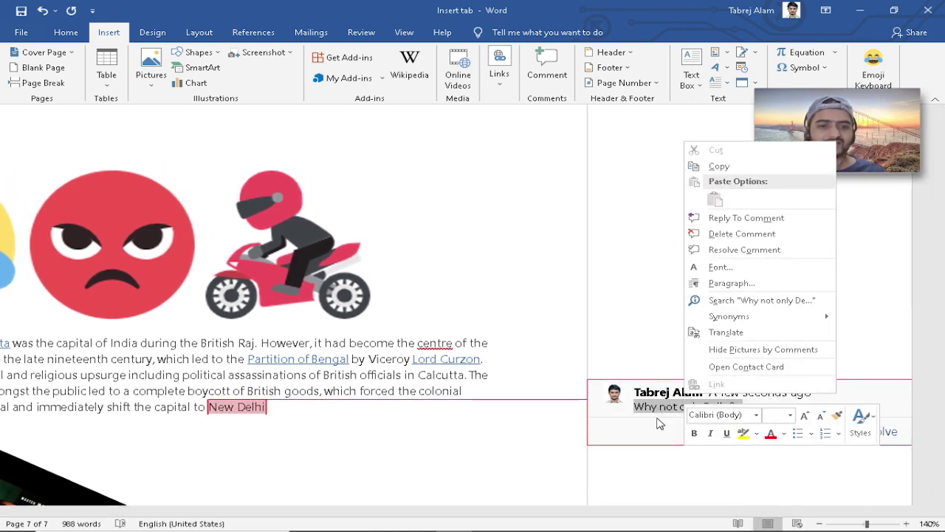
key("Escape")
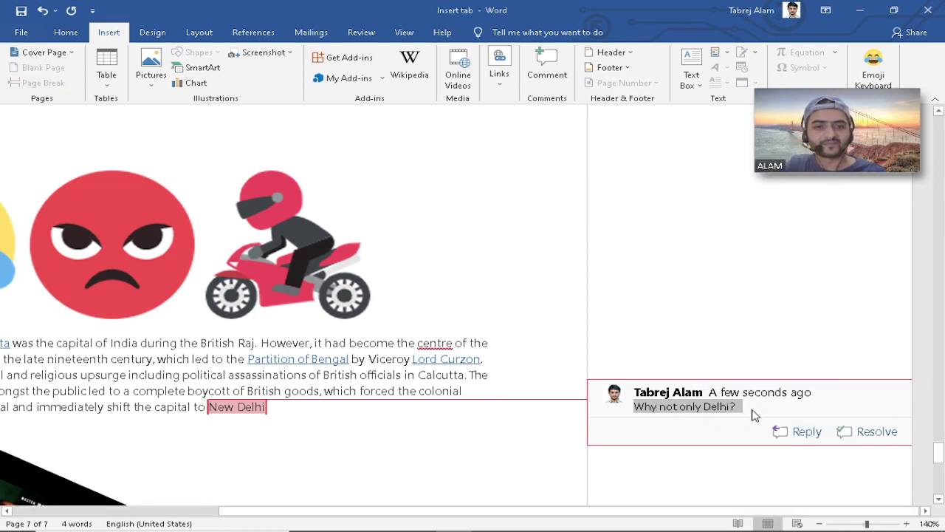
left_click(743, 410)
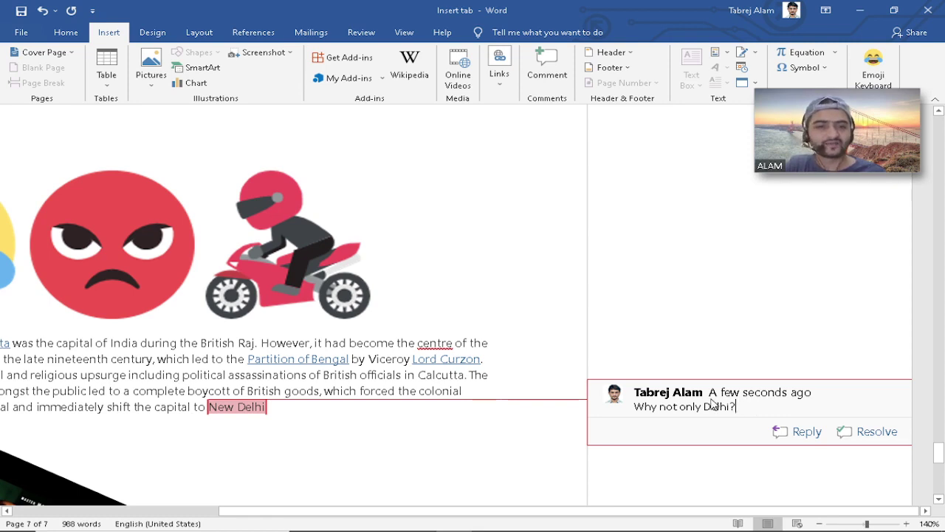
triple_click(663, 401)
right_click(663, 401)
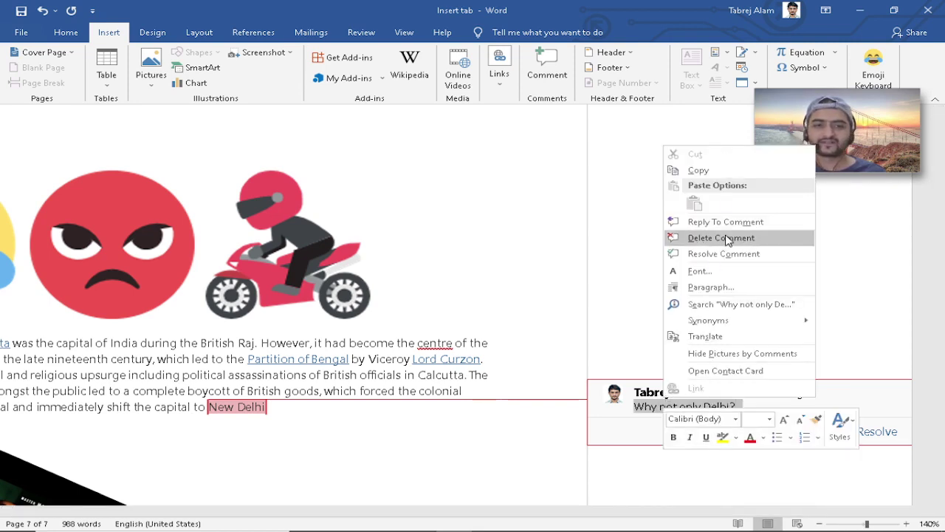
left_click(722, 237)
left_click(584, 407)
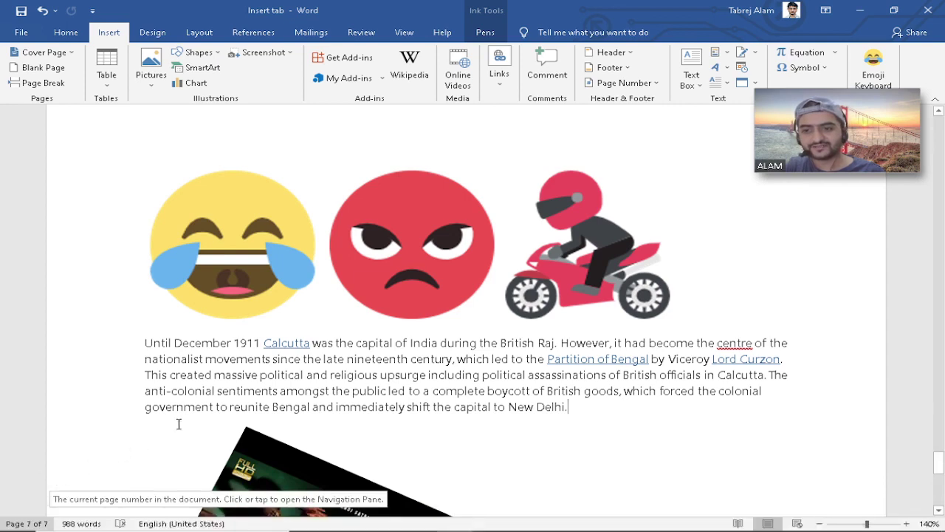
left_click(236, 391)
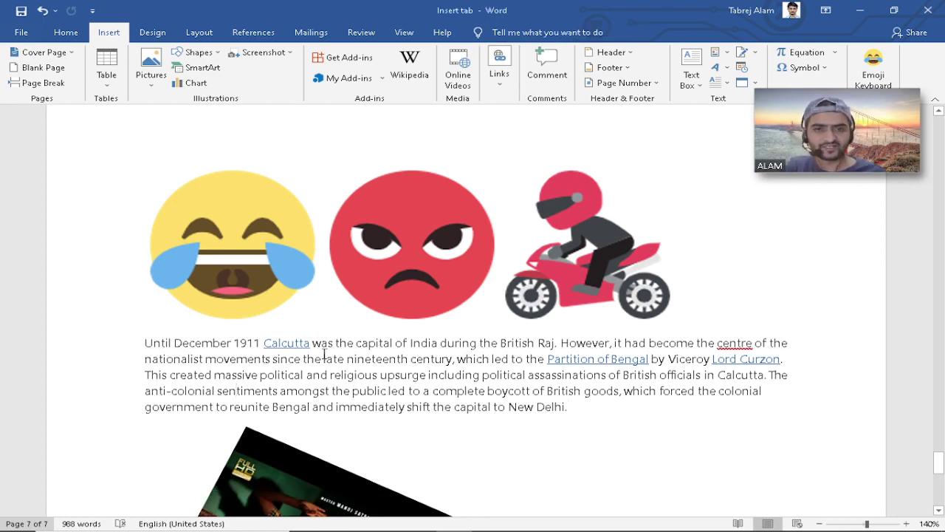
scroll(384, 402, "up", 3)
scroll(386, 393, "up", 2)
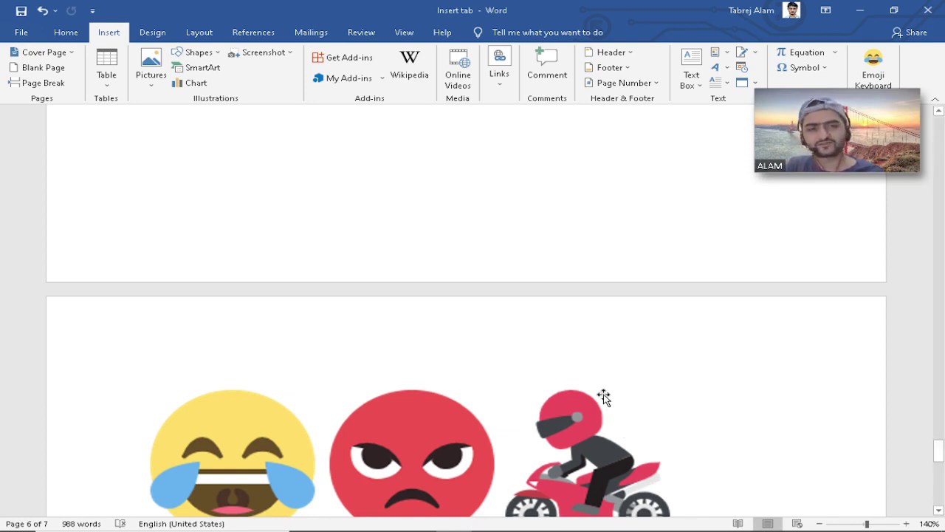
Insert the built-in Banded header and replace its document title placeholder with "CHAPTER 1 MS WORD"
left_click(629, 53)
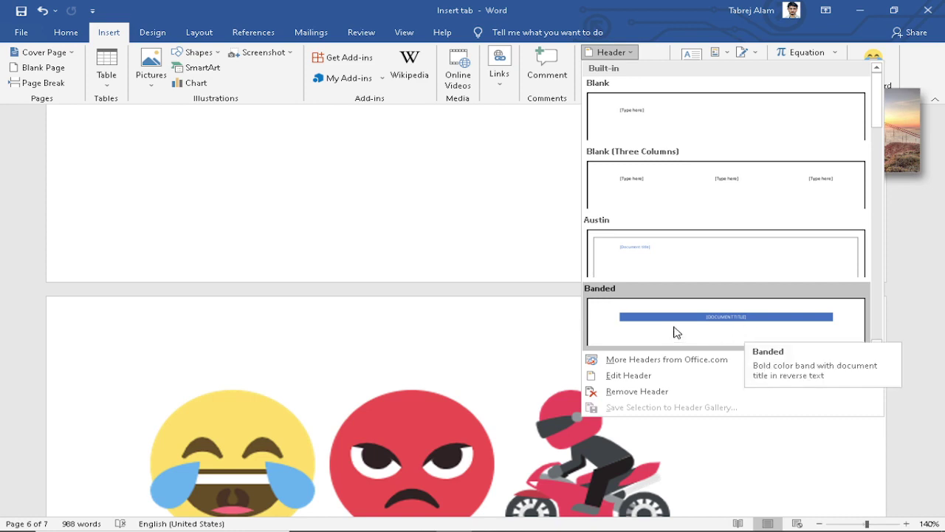
left_click(721, 313)
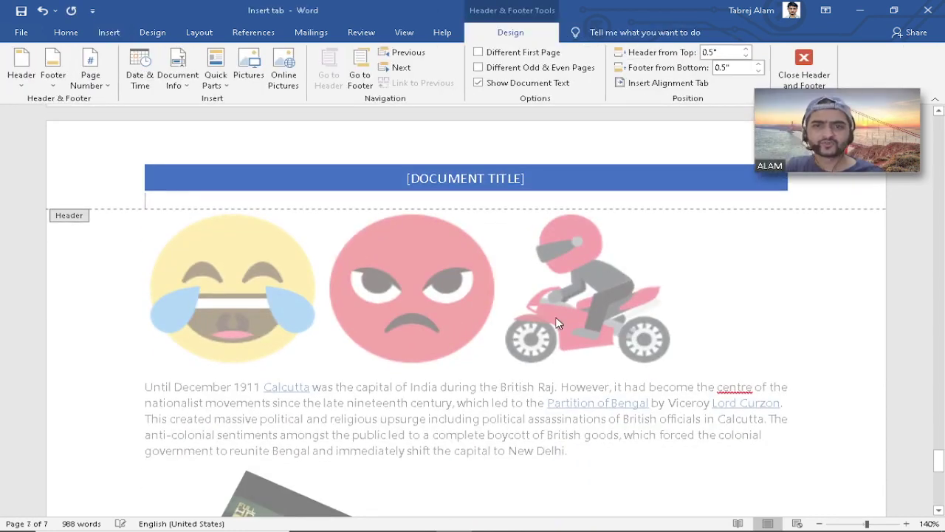
left_click(452, 181)
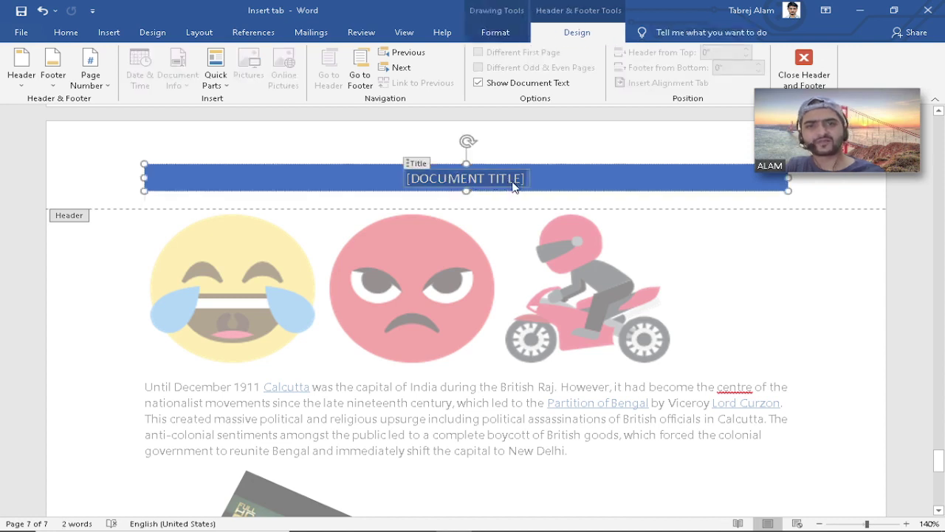
key("Delete")
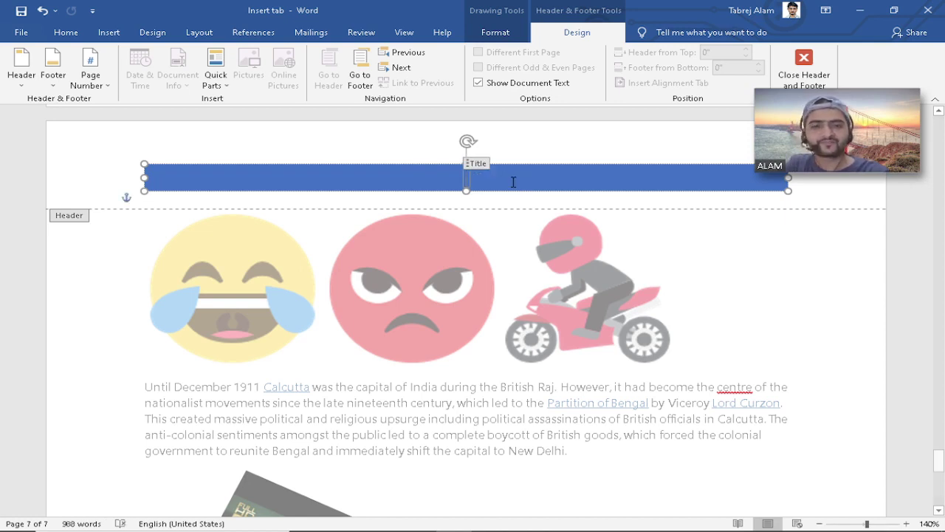
type("CHA")
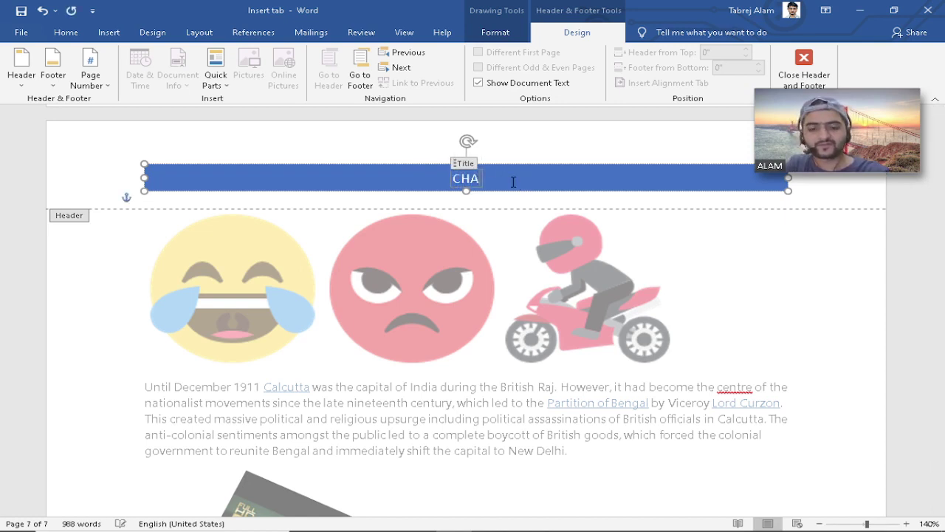
type("PTER 1")
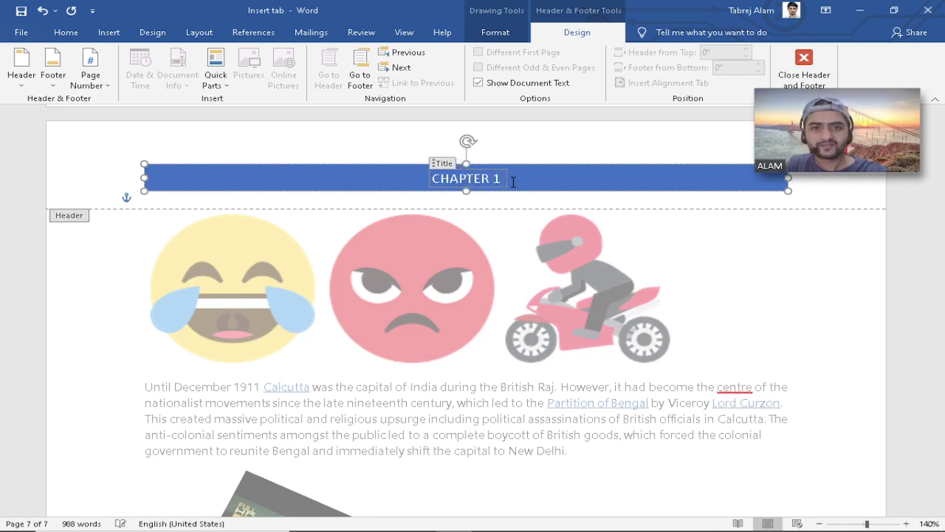
type(" MS WORD")
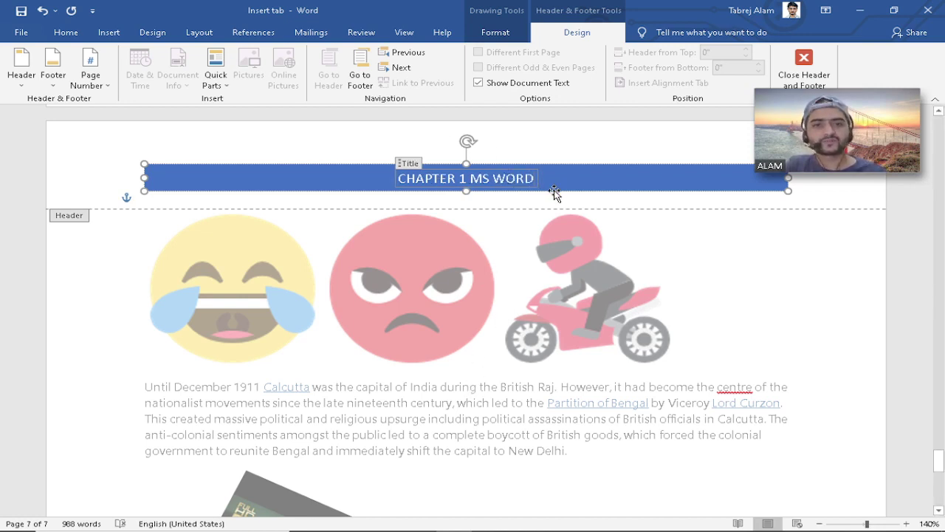
left_click(506, 177)
Review how the "CHAPTER 1 MS WORD" header appears across the other pages of the document
scroll(516, 235, "up", 10)
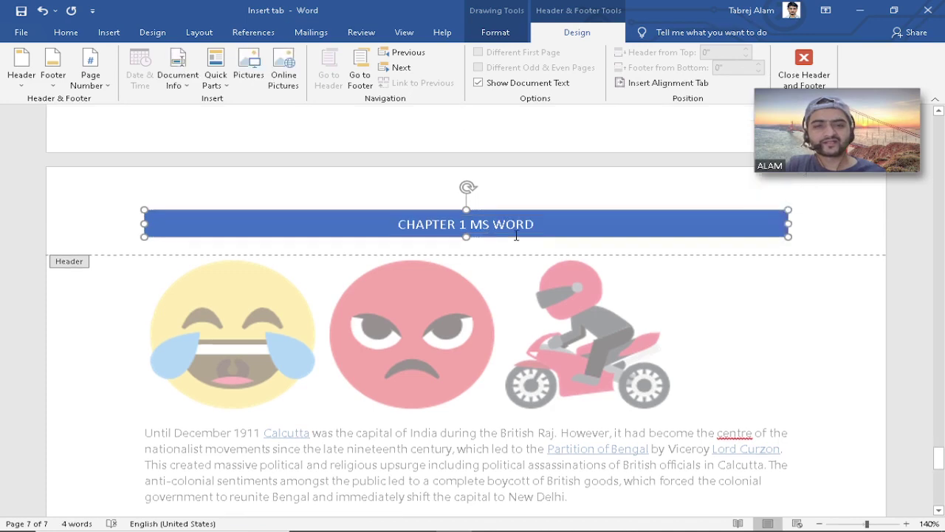
scroll(516, 235, "up", 5)
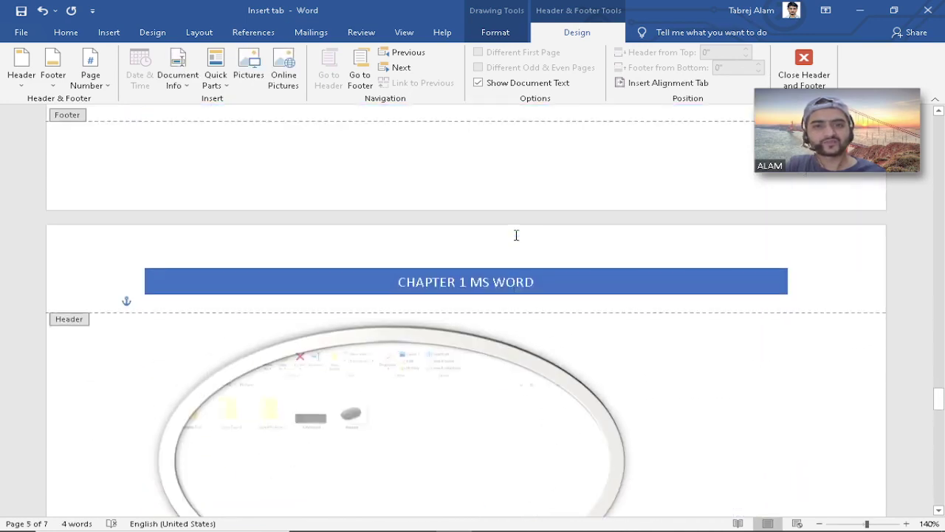
scroll(542, 197, "up", 5)
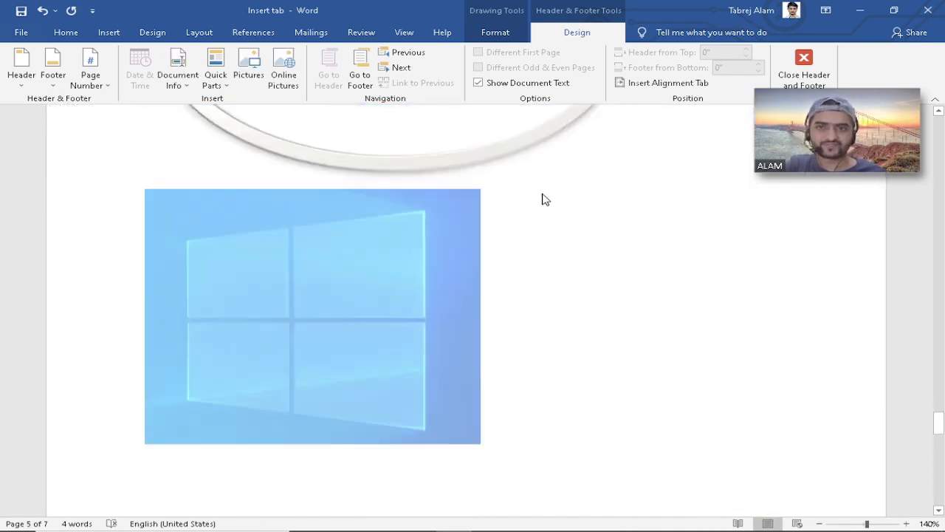
scroll(542, 197, "down", 10)
scroll(550, 197, "up", 3)
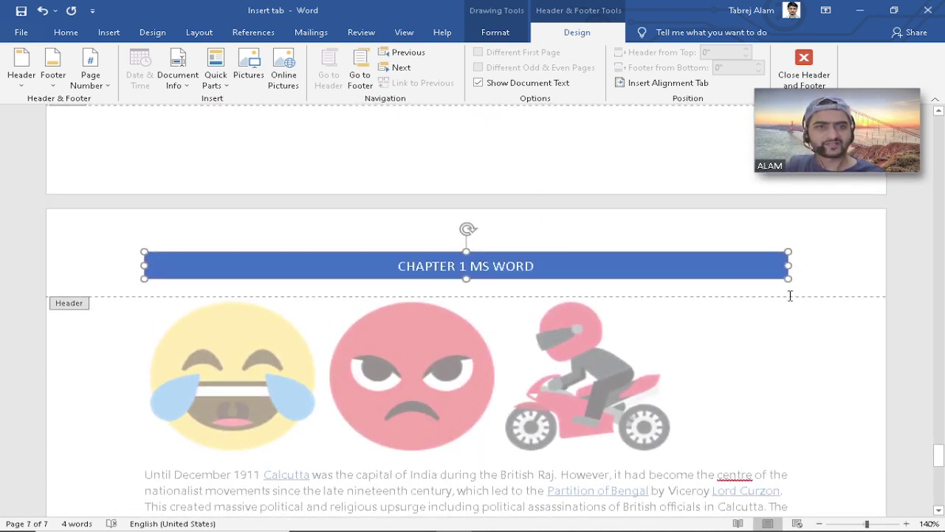
Leave header editing, reopen the header directly from the page, and return to the body text
double_click(720, 373)
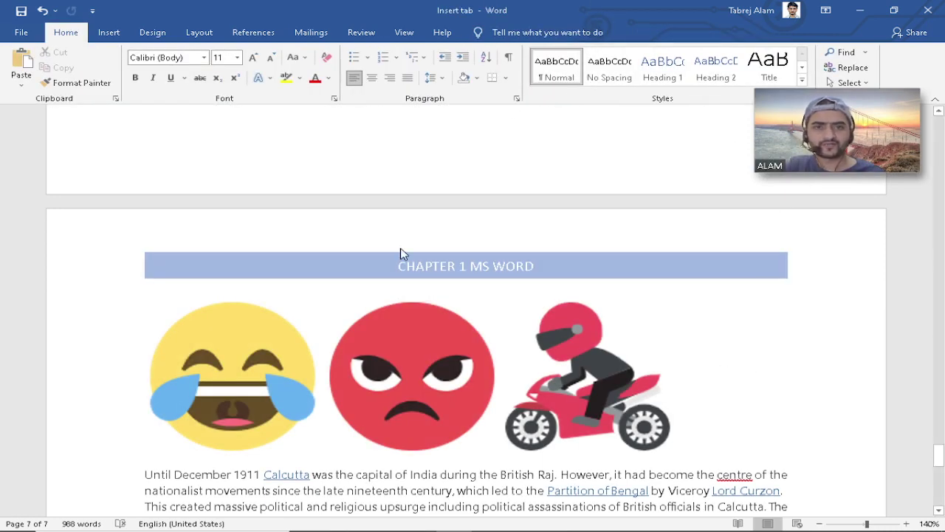
left_click(407, 307)
left_click(824, 364)
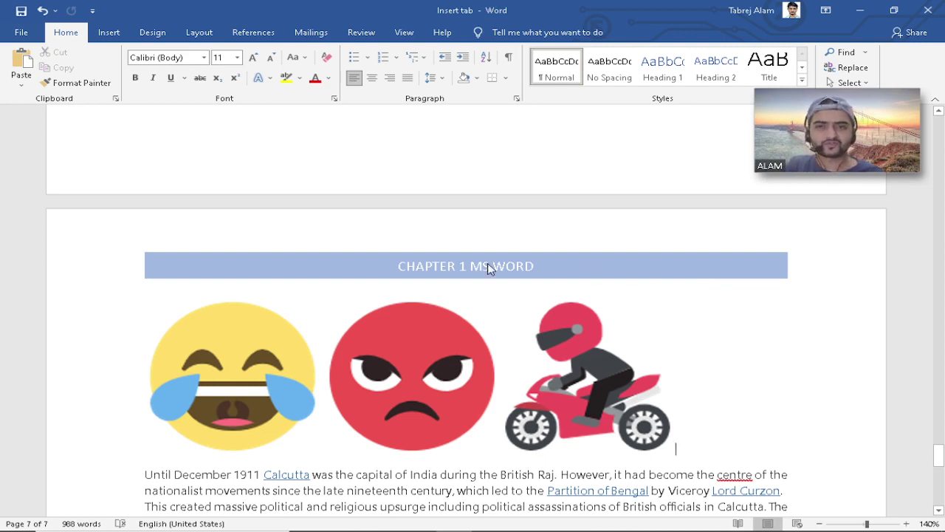
double_click(573, 270)
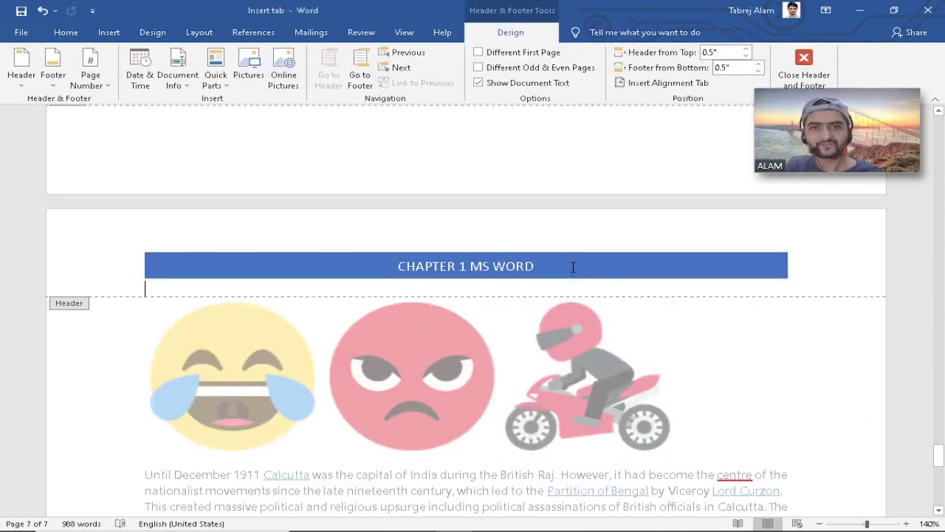
double_click(794, 374)
Open the header for editing and apply a green gradient shape style to its title band
left_click(109, 32)
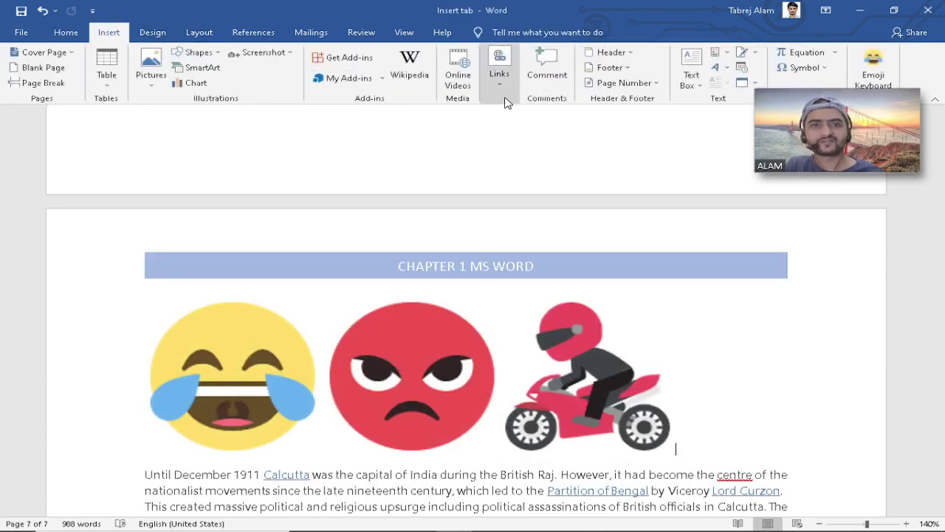
left_click(611, 52)
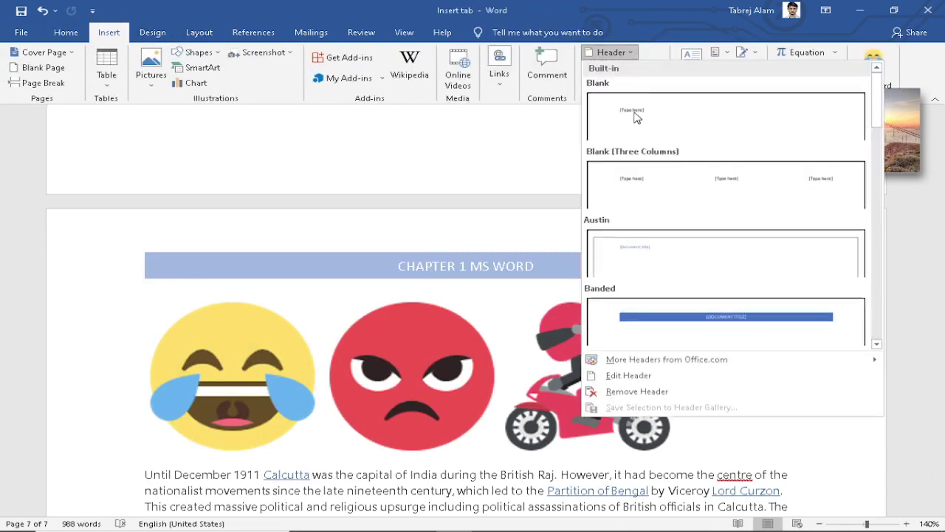
left_click(634, 382)
left_click(473, 181)
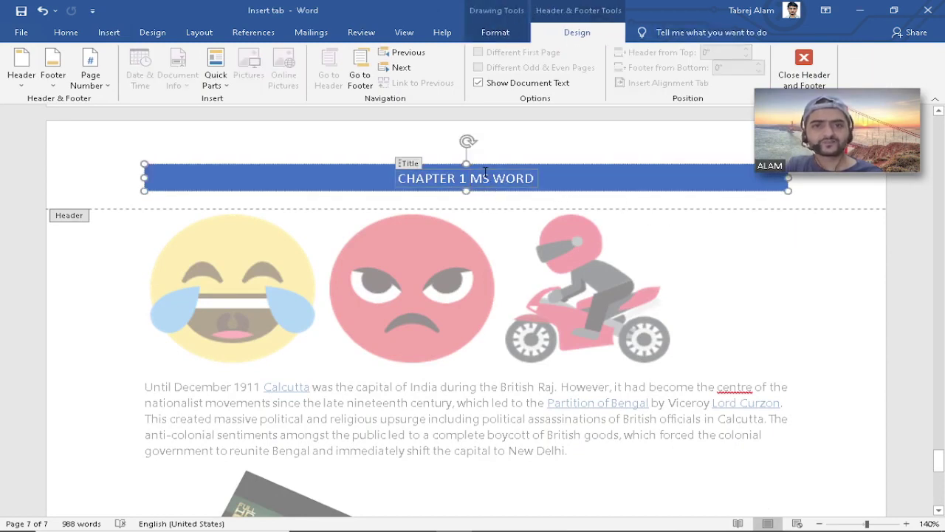
left_click_drag(403, 178, 583, 178)
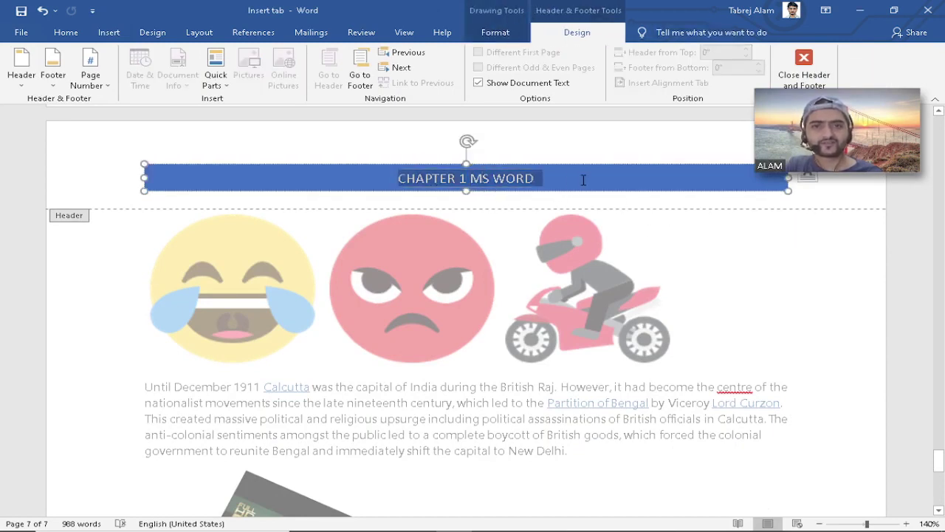
left_click(494, 32)
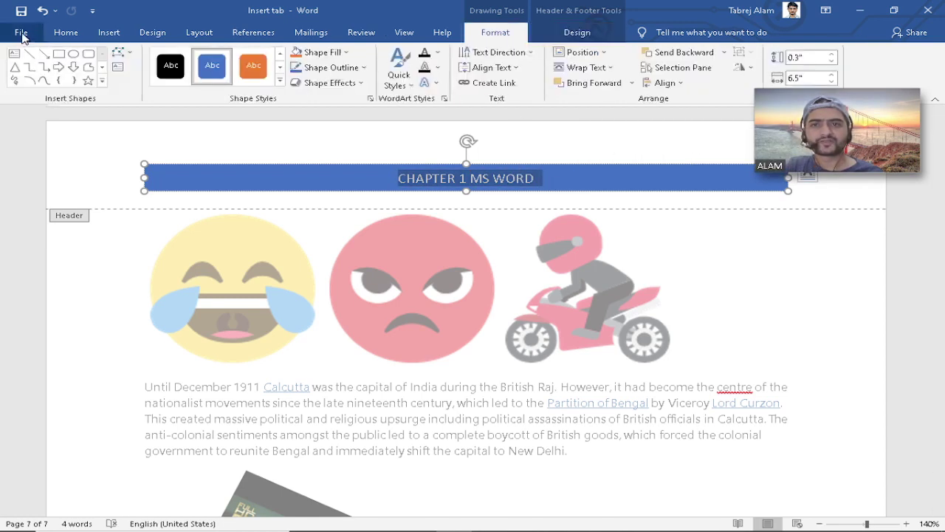
left_click(281, 80)
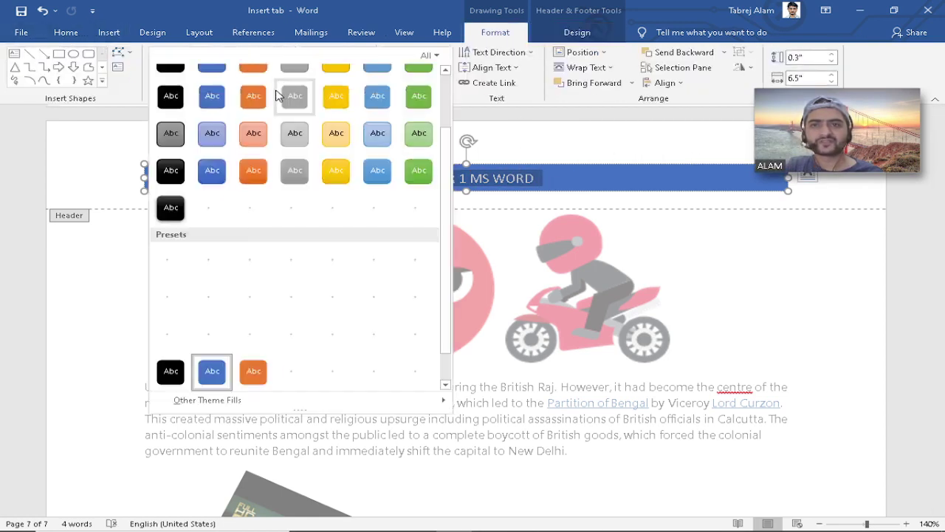
left_click(426, 165)
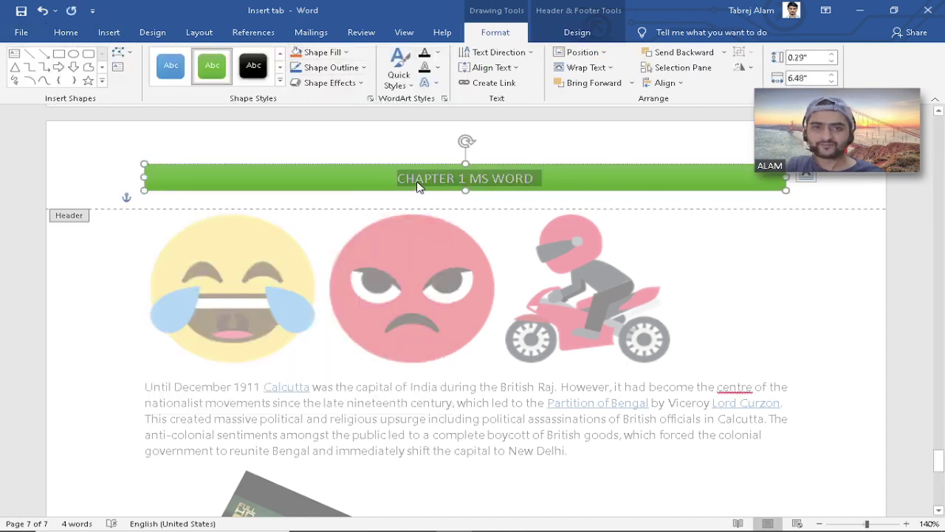
Look through the shape fill colors and the Bevel and Glow text effects available for the header title
left_click(439, 179)
left_click_drag(399, 178, 541, 180)
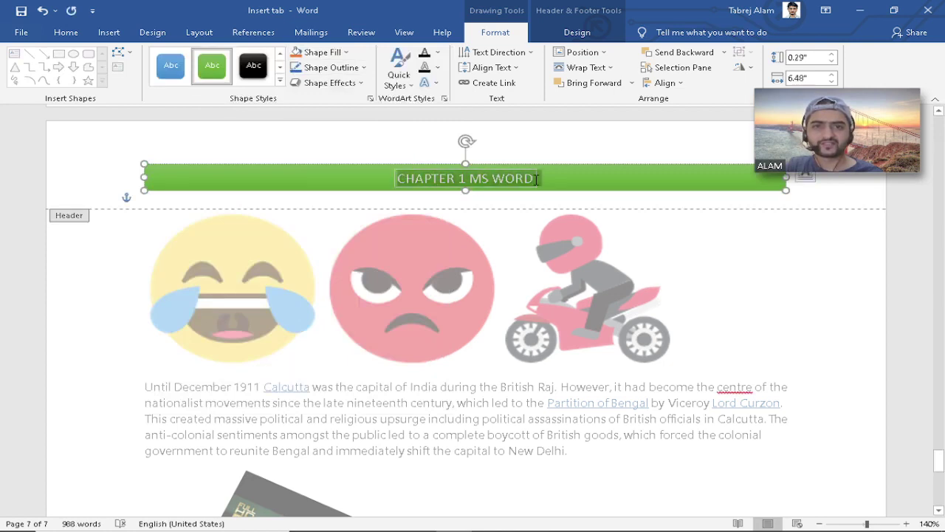
left_click(341, 54)
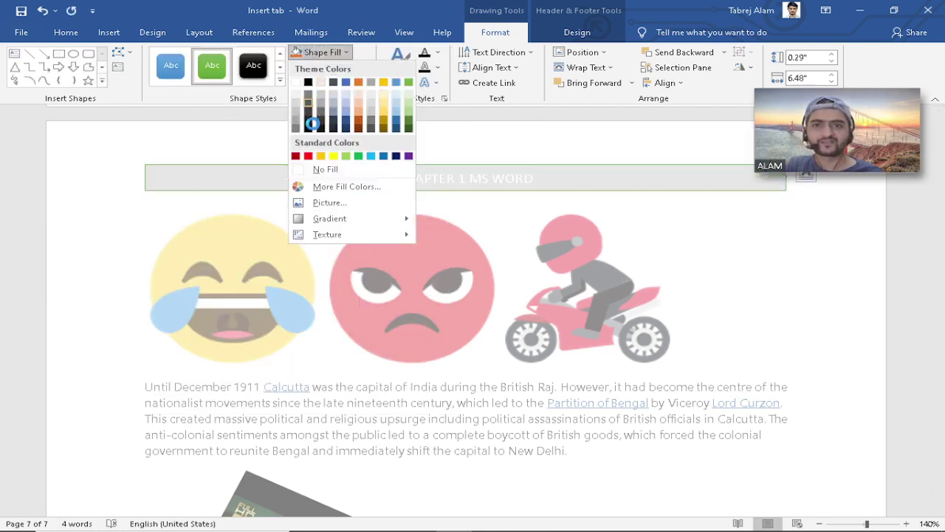
left_click(485, 176)
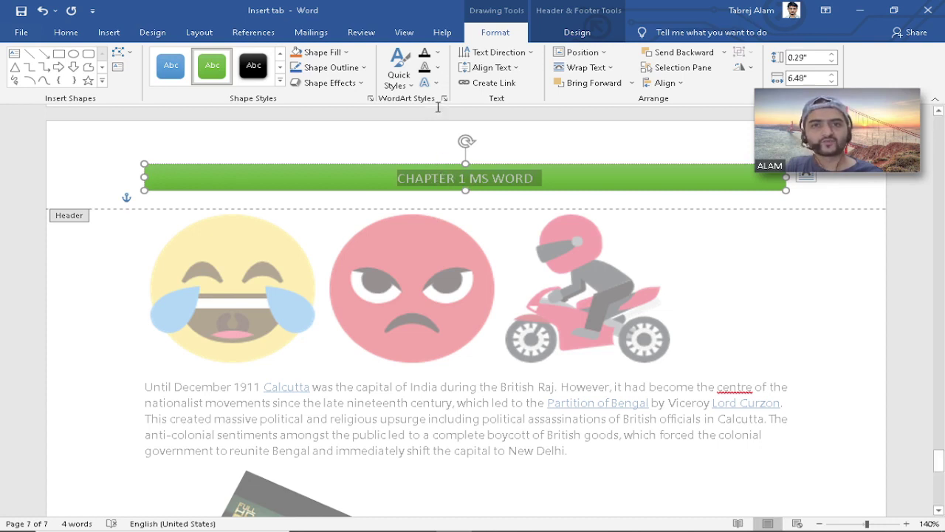
left_click(429, 82)
mouse_move(473, 198)
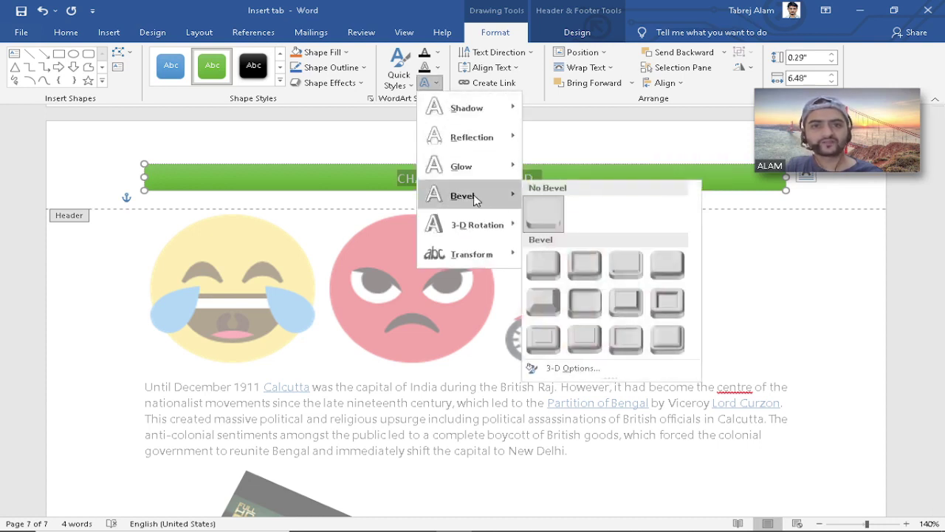
mouse_move(466, 167)
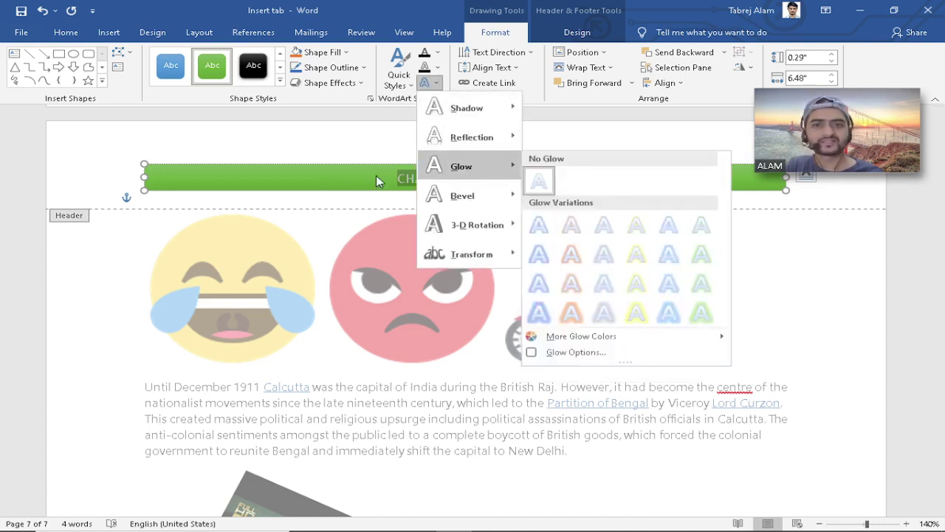
left_click(351, 10)
Highlight the header title in blue, give it an orange outlined text effect, and return to the body text
left_click(65, 32)
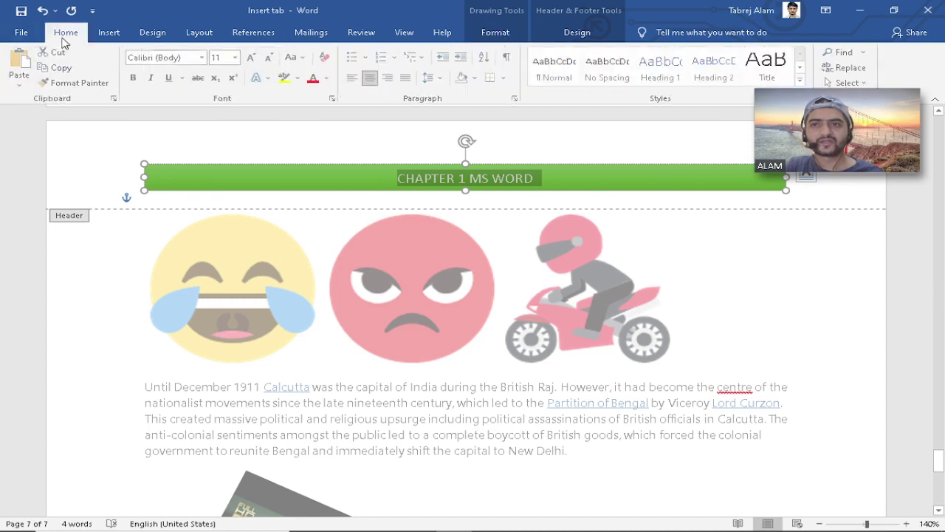
left_click(300, 77)
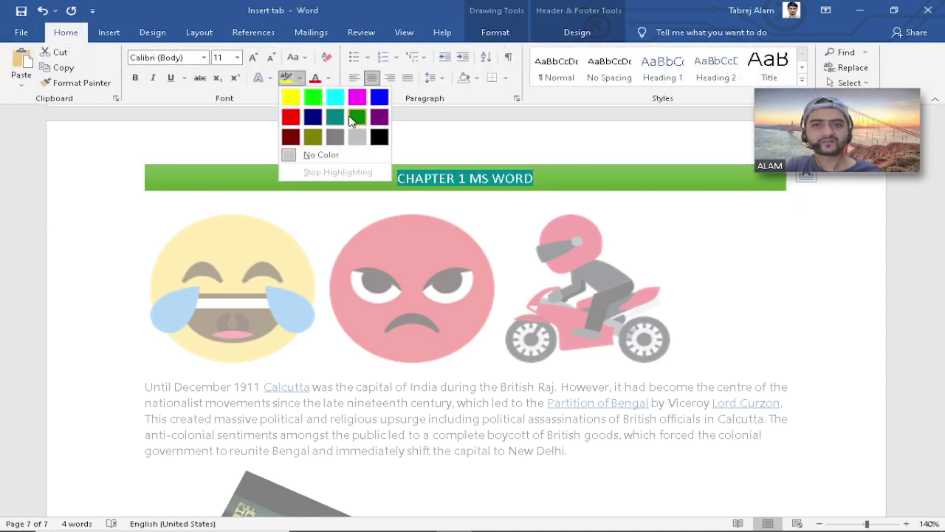
left_click(378, 101)
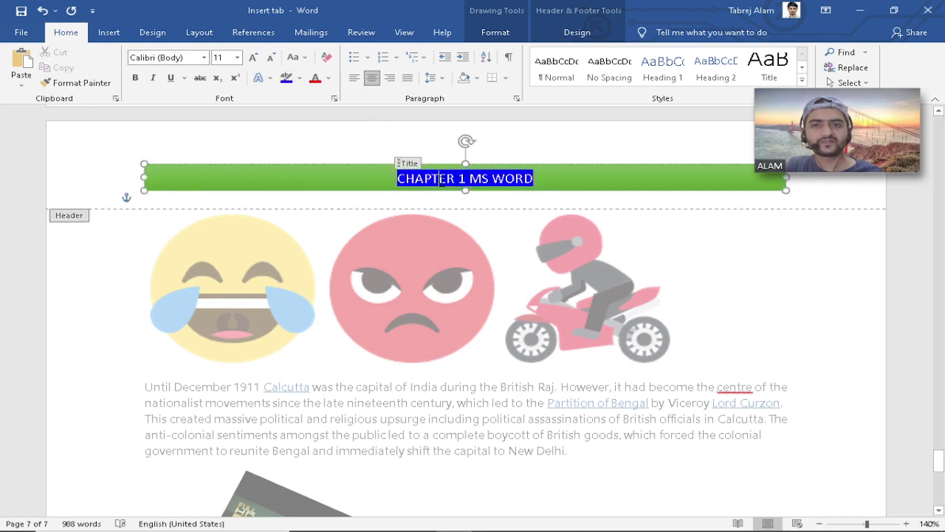
left_click(261, 78)
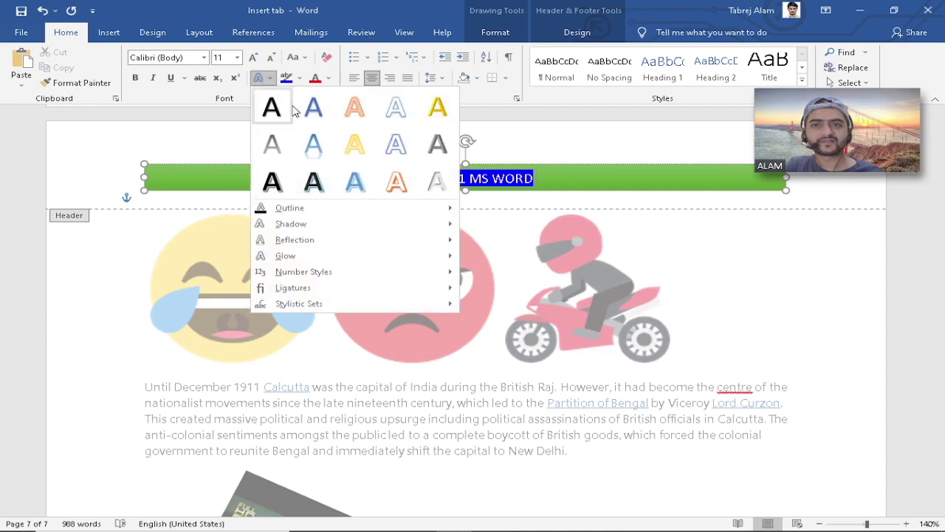
left_click(396, 181)
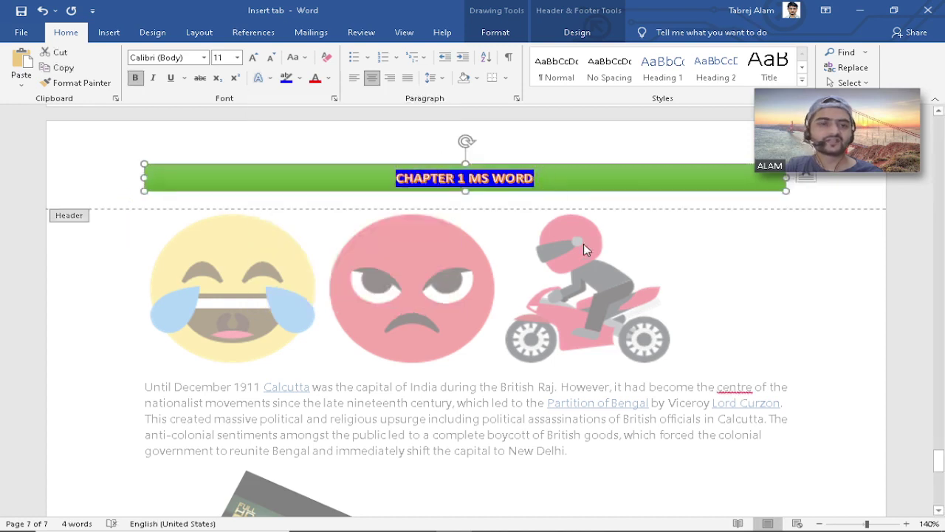
left_click(496, 33)
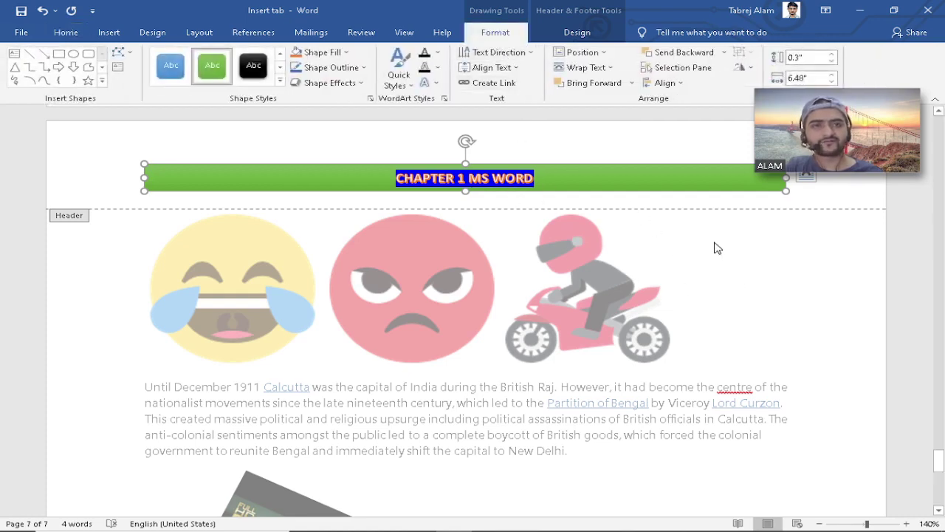
double_click(741, 267)
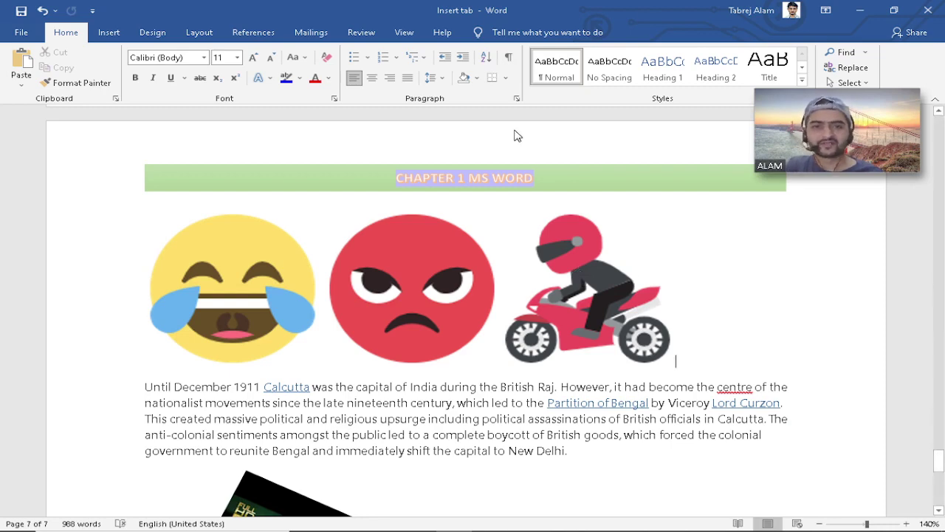
Open the header for editing, switch from it to the page's footer area, and return to the body text
double_click(555, 183)
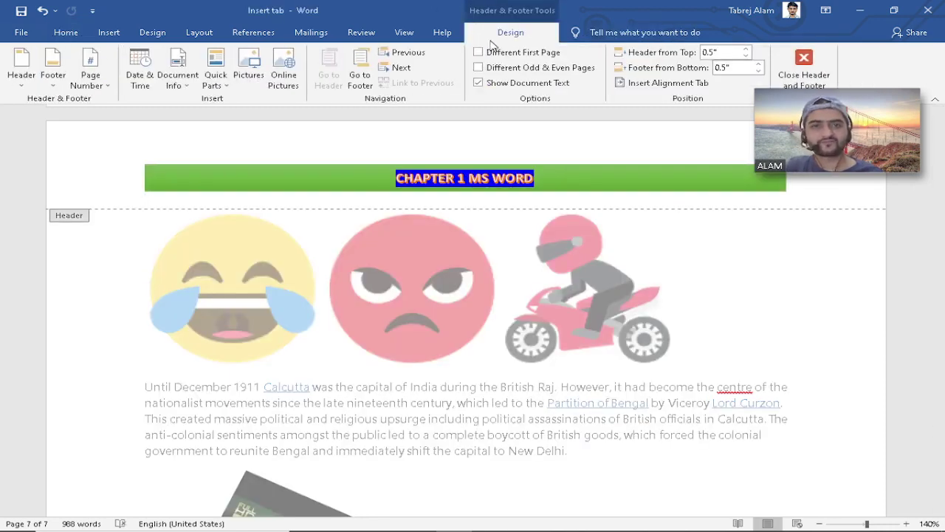
left_click(486, 188)
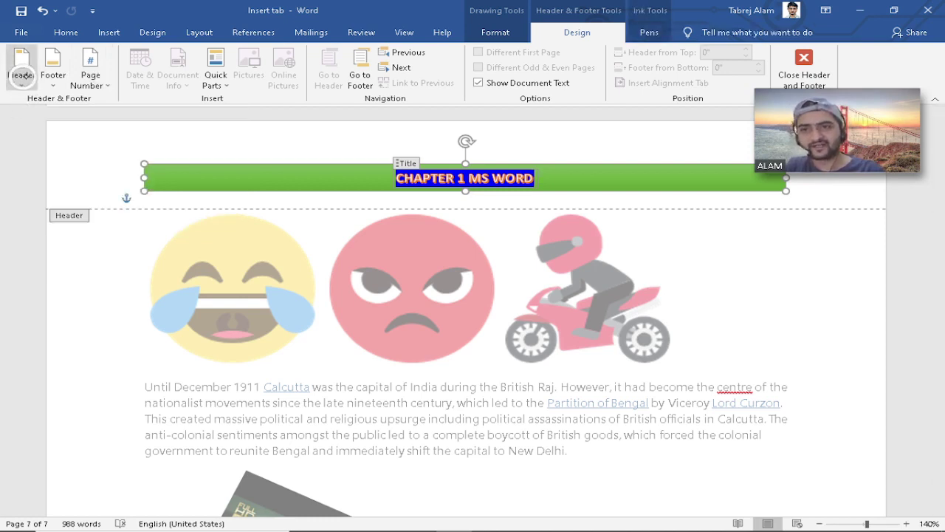
left_click(52, 74)
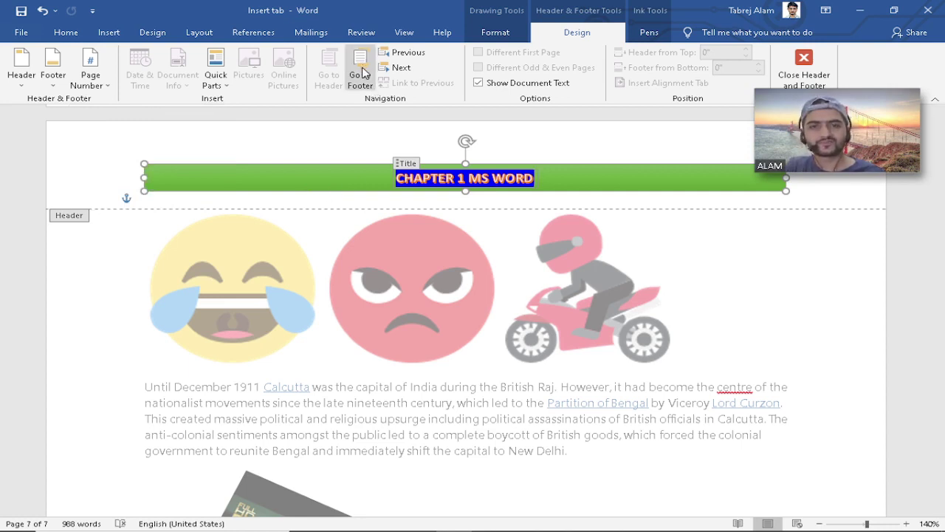
left_click(344, 83)
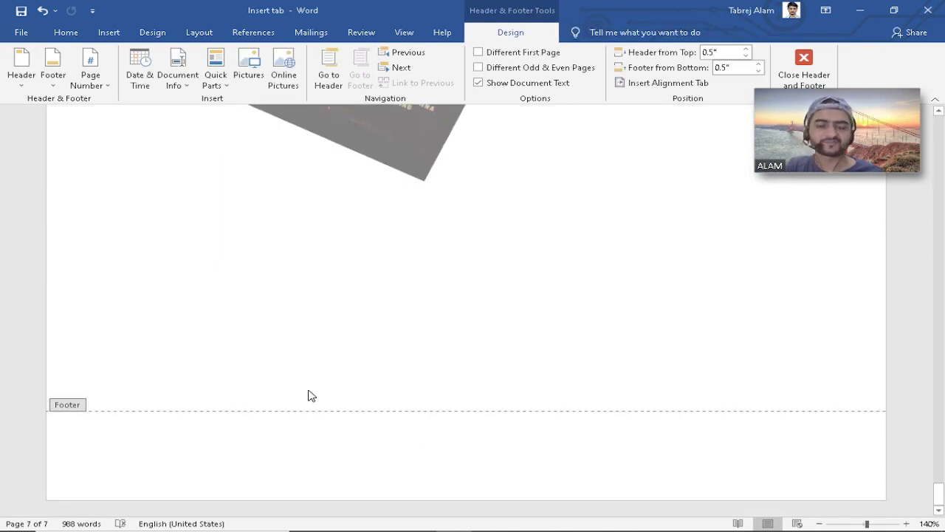
scroll(350, 345, "up", 5)
scroll(347, 329, "down", 2)
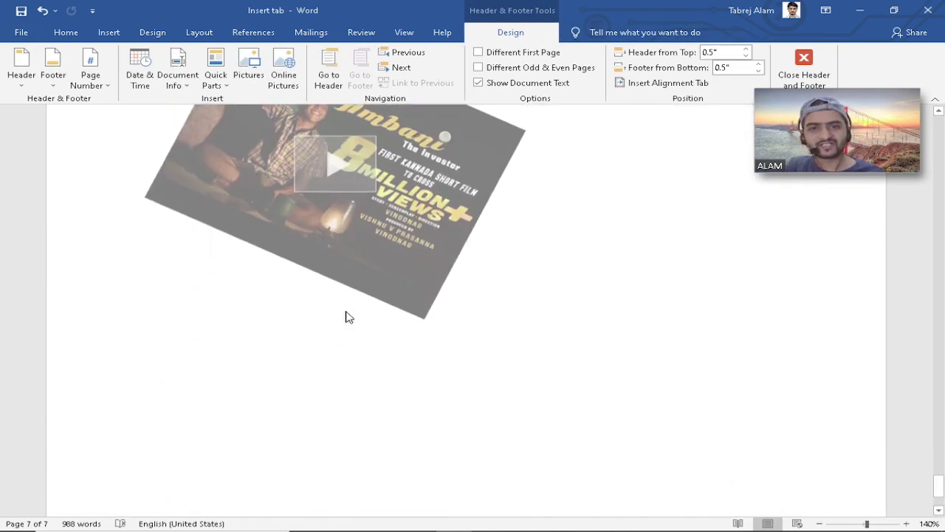
scroll(344, 295, "up", 5)
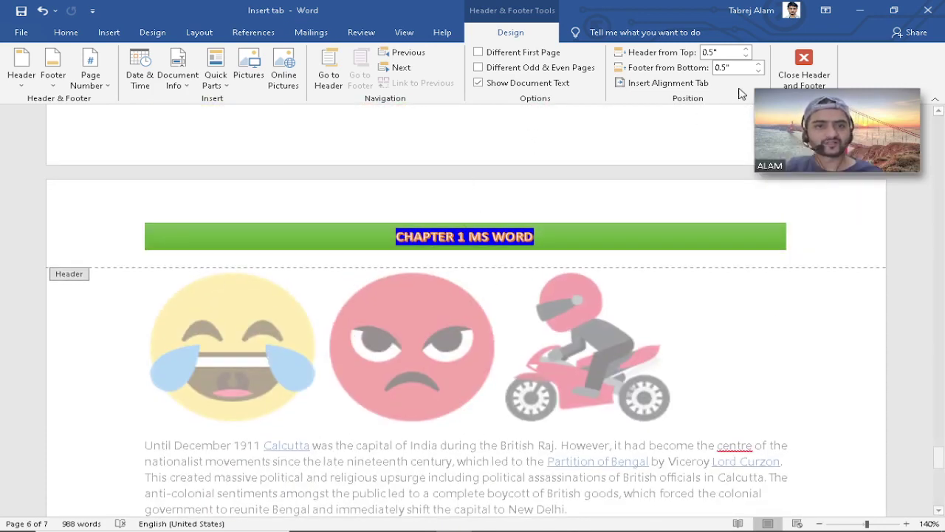
left_click(822, 62)
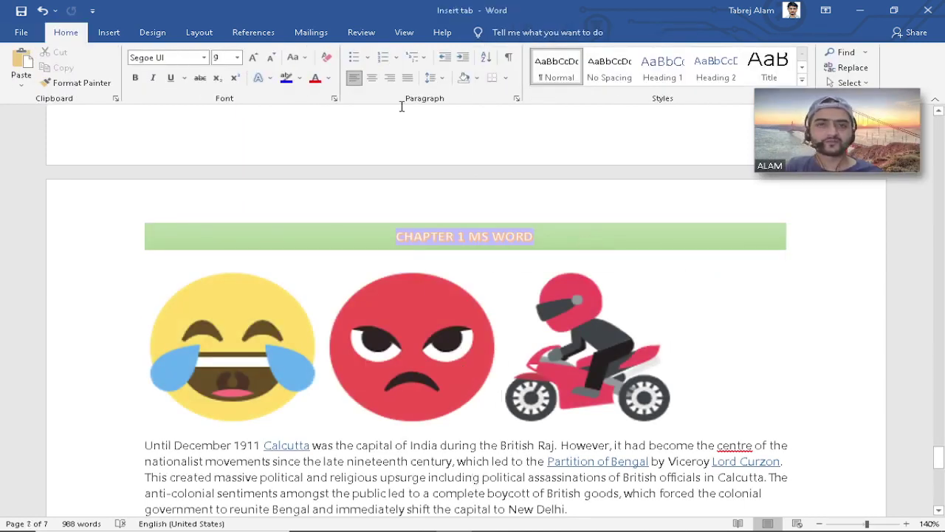
Browse the built-in footer designs and insert the Motion (Even Page) footer
left_click(111, 33)
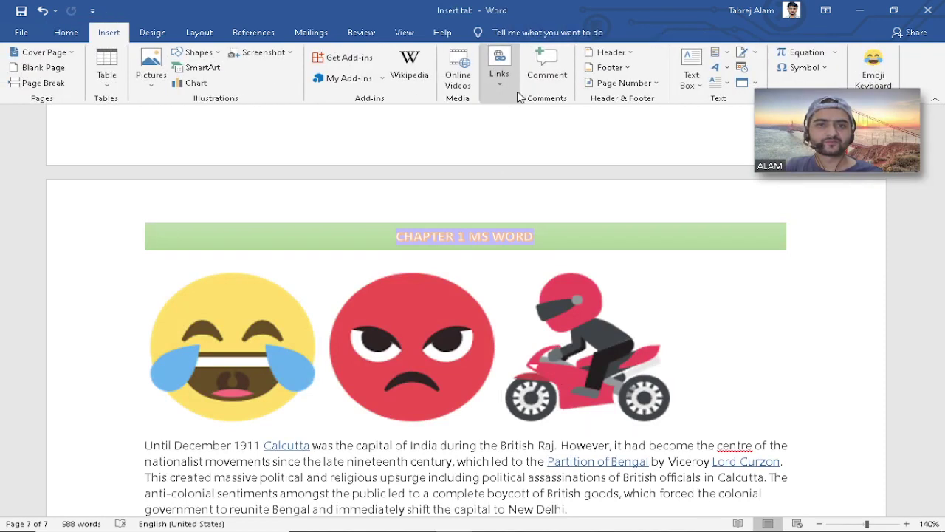
left_click(627, 68)
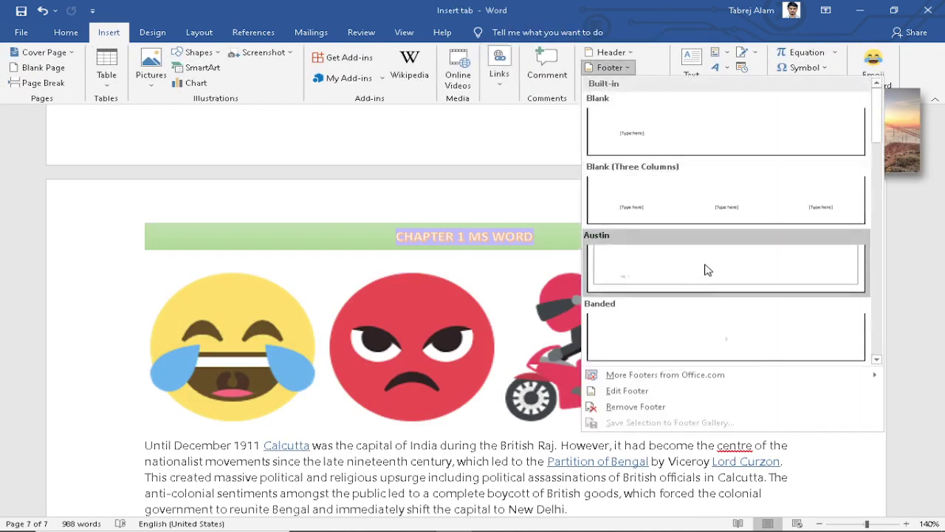
scroll(707, 269, "down", 3)
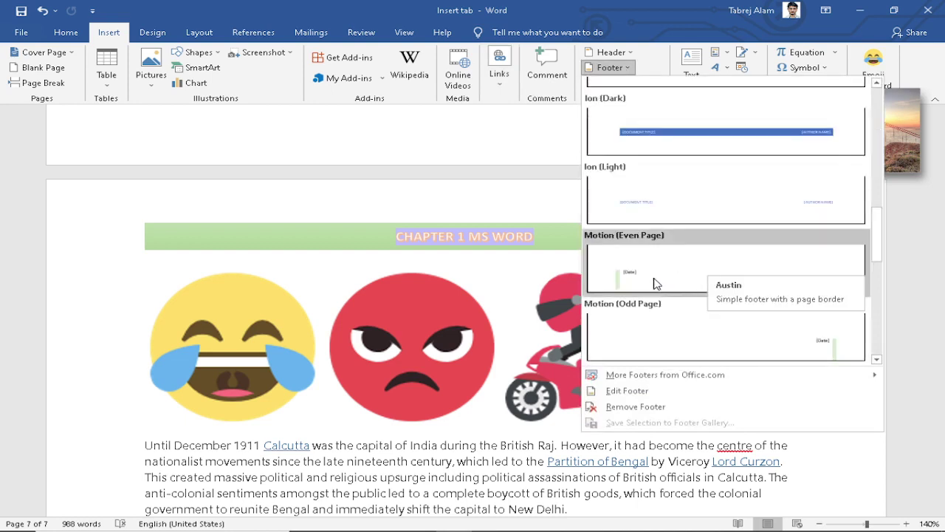
scroll(640, 292, "down", 2)
scroll(643, 288, "up", 1)
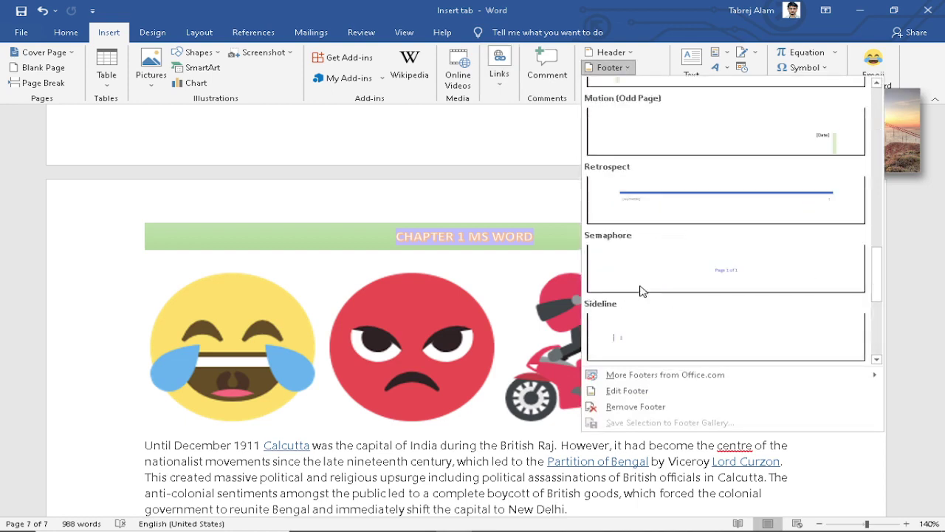
scroll(664, 284, "down", 1)
scroll(720, 283, "up", 3)
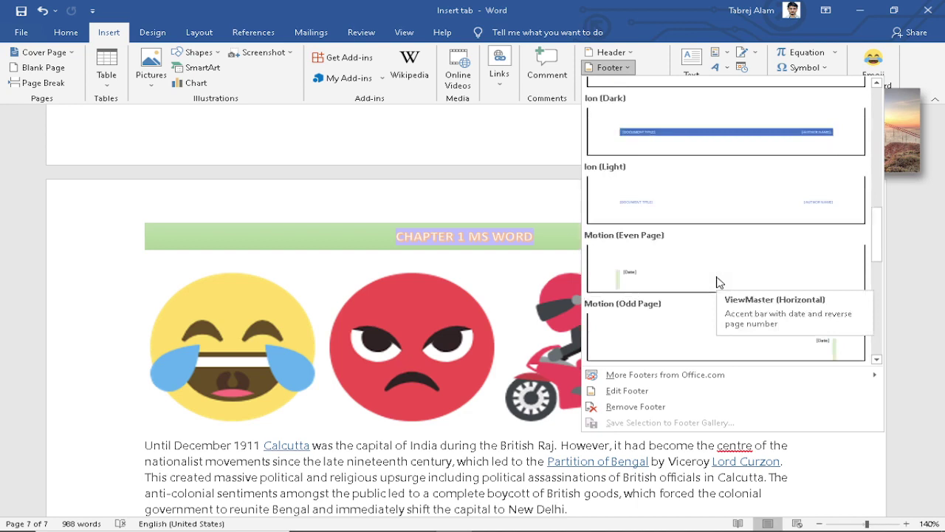
left_click(634, 280)
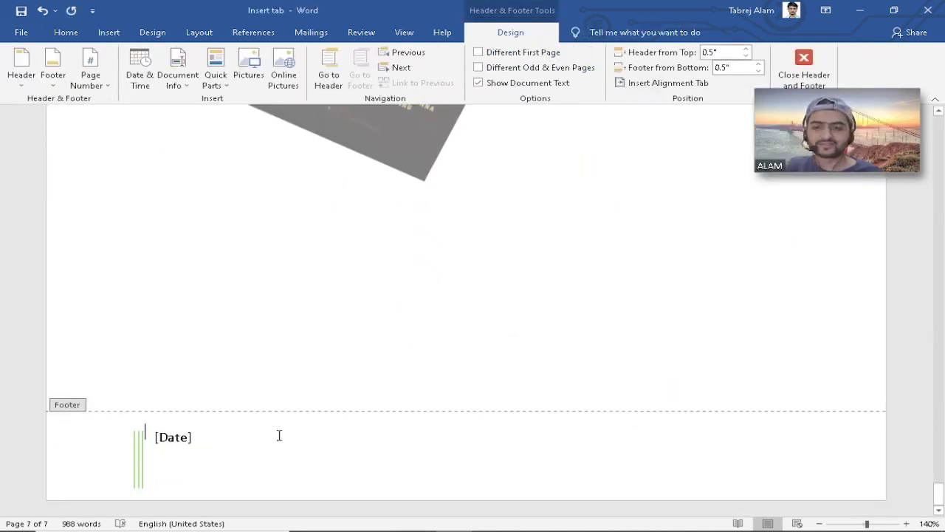
Set the footer's date field to August 15, 2014 and return to the body text
left_click(139, 439)
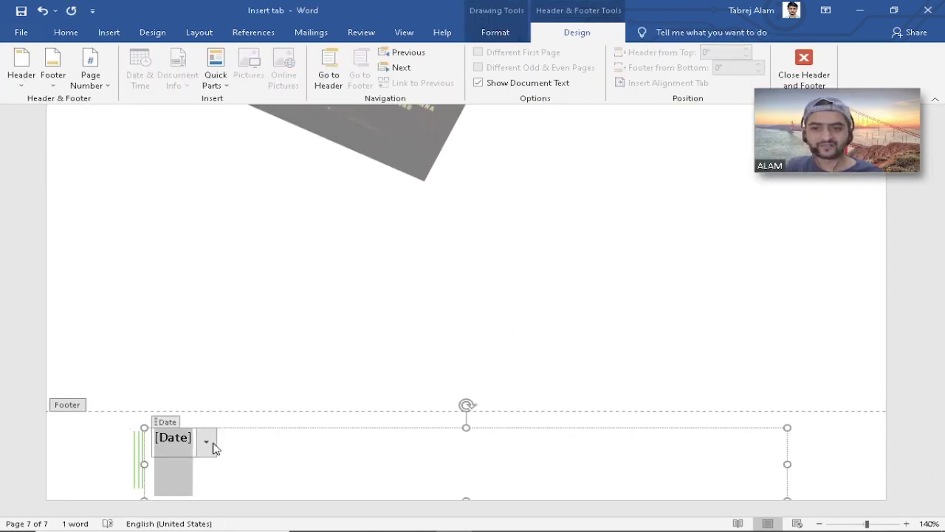
left_click(208, 443)
left_click(209, 446)
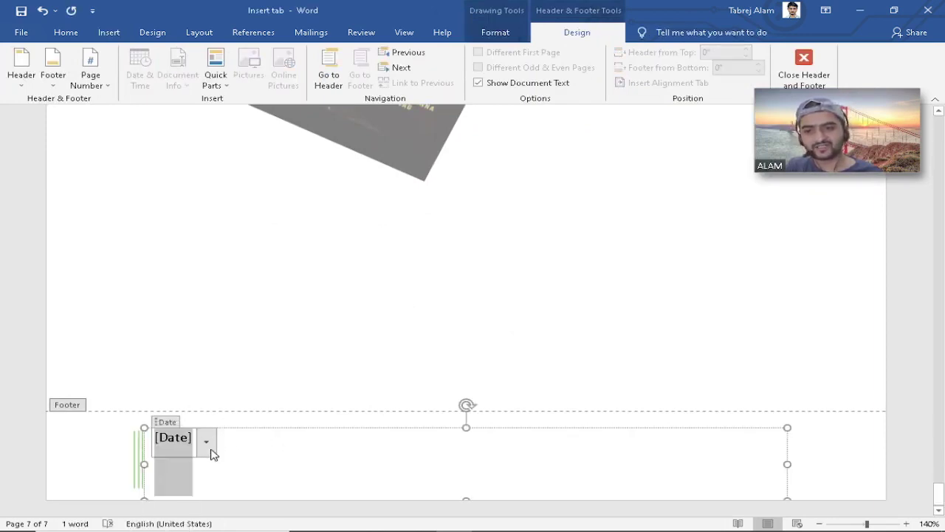
left_click(206, 445)
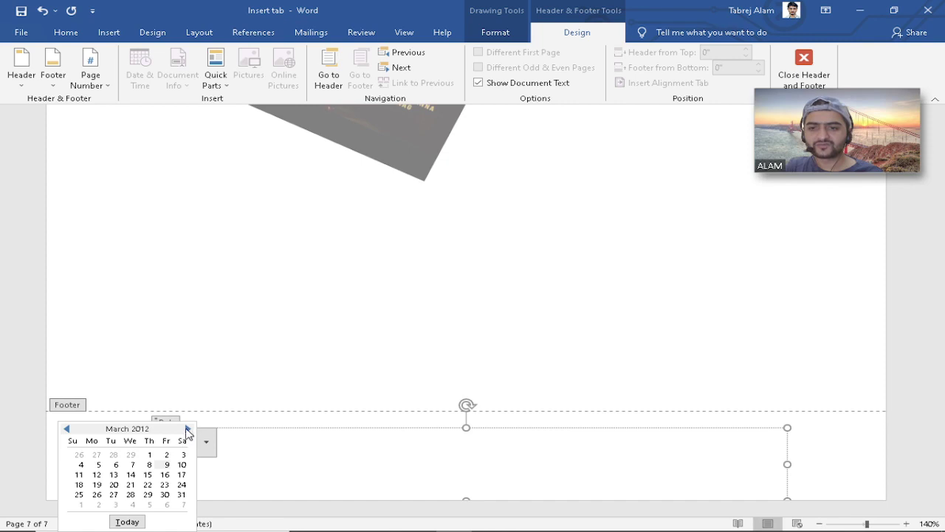
left_click(187, 429)
left_click(188, 428)
left_click(188, 429)
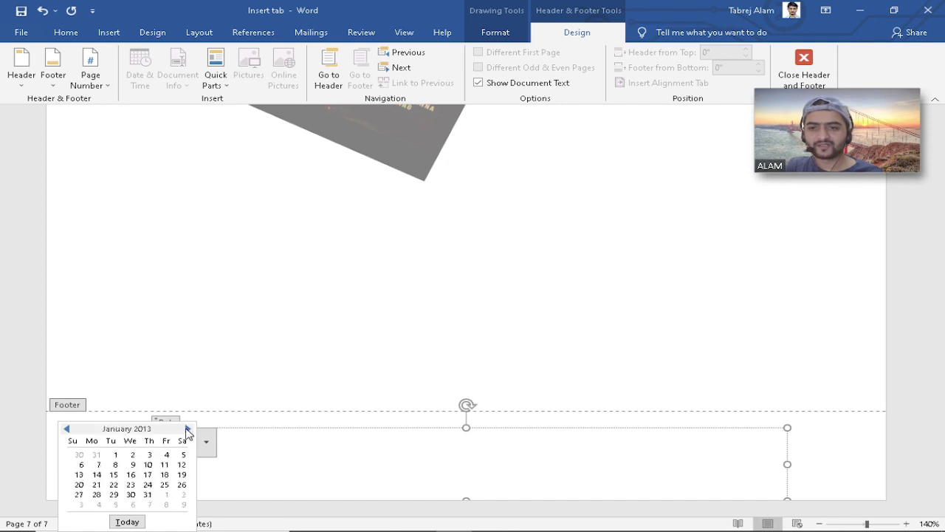
left_click(188, 428)
left_click(188, 429)
left_click(188, 428)
left_click(187, 428)
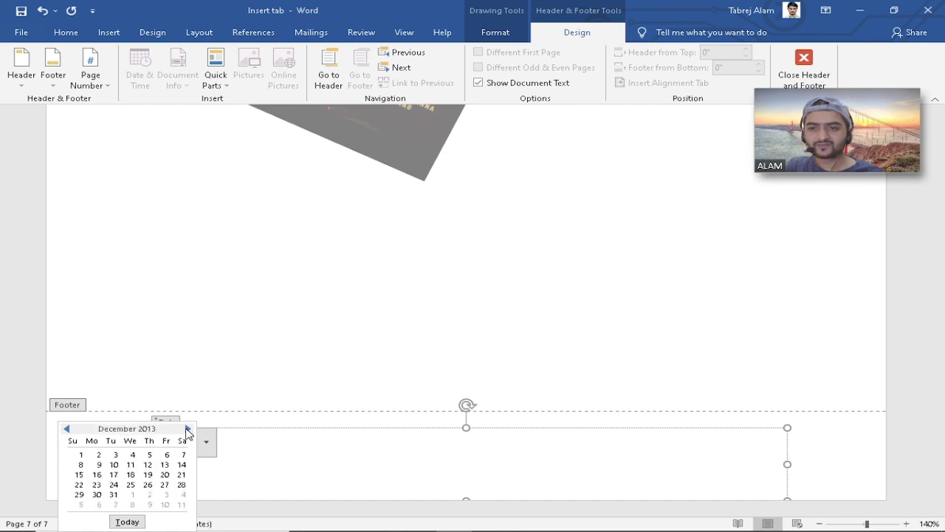
left_click(188, 428)
left_click(67, 429)
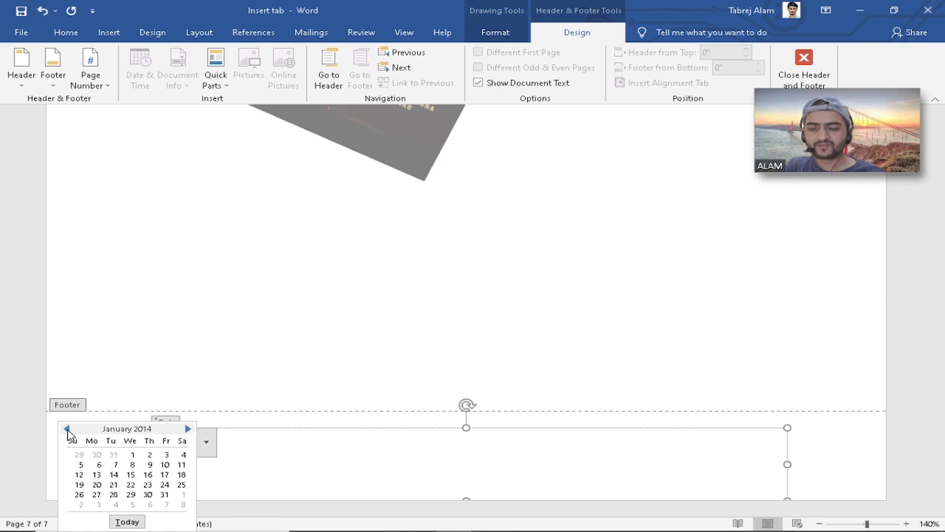
left_click(66, 429)
left_click(67, 430)
double_click(188, 429)
double_click(188, 429)
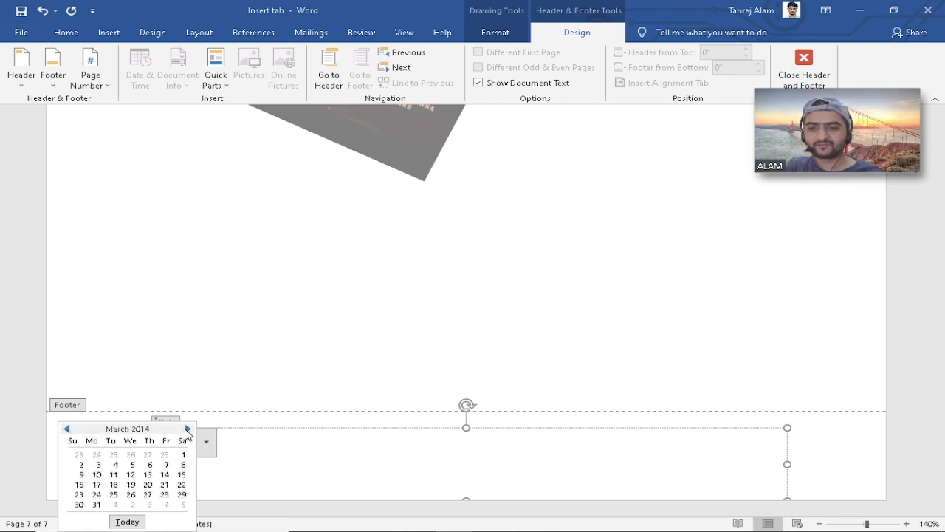
left_click(187, 430)
double_click(187, 429)
left_click(187, 429)
left_click(188, 429)
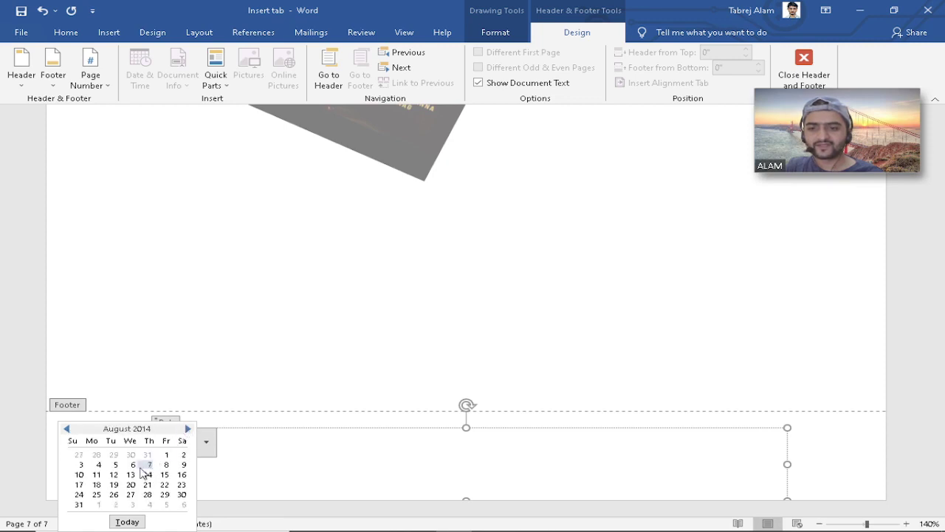
left_click(165, 475)
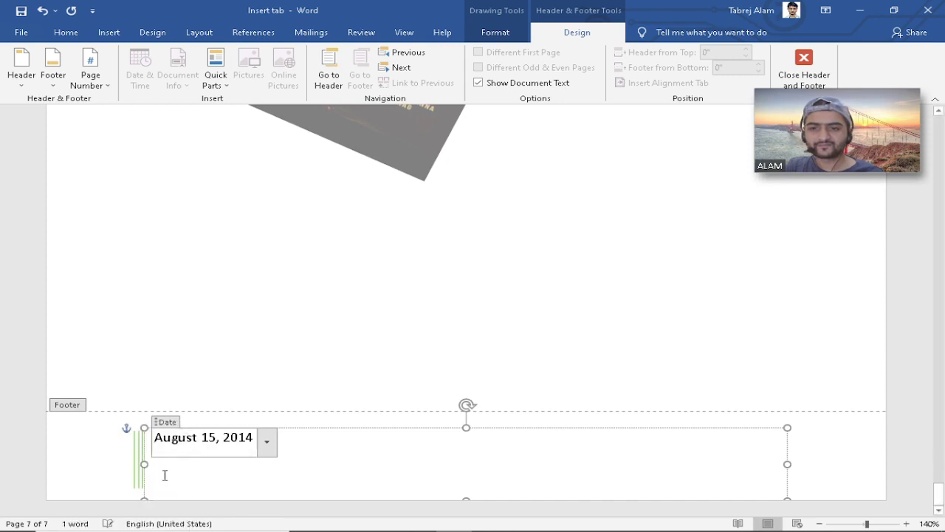
double_click(310, 362)
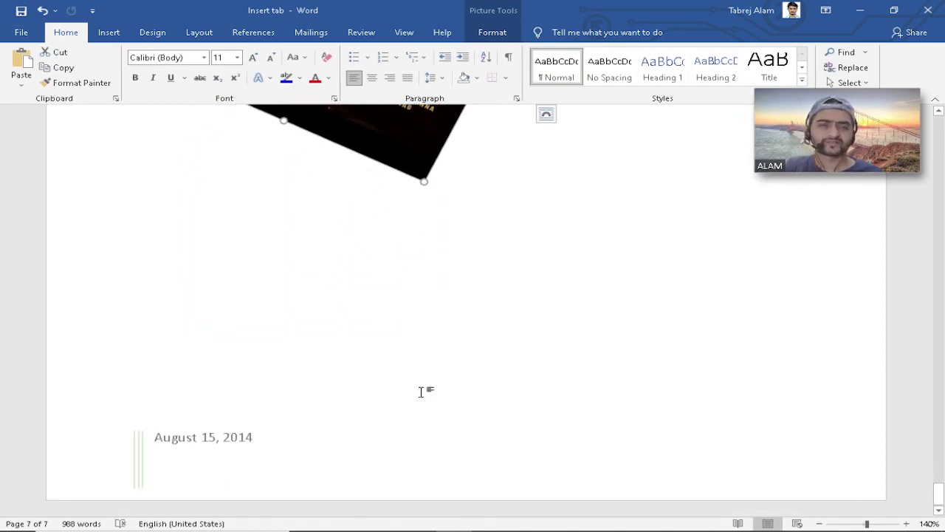
Set the header's distance from the top and the footer's distance from the bottom to 0.2", and leave header editing
scroll(421, 392, "up", 10)
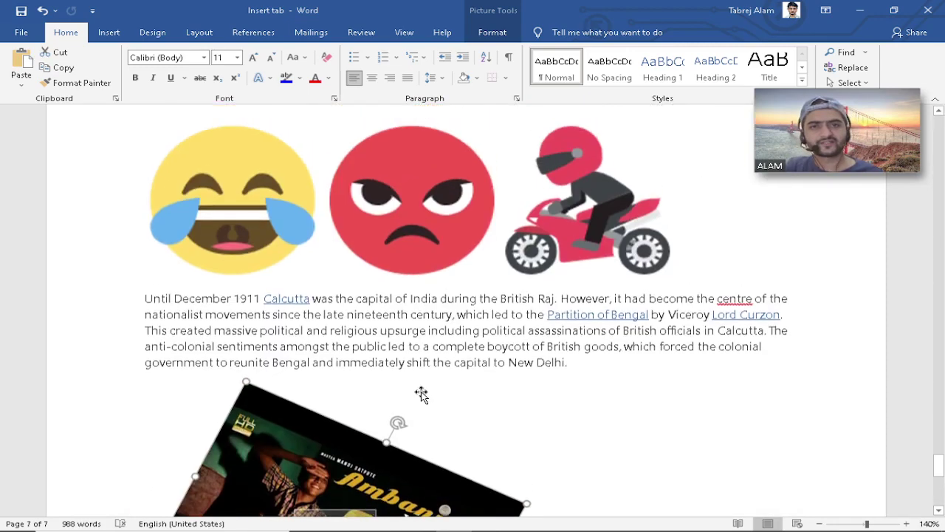
scroll(421, 362, "up", 3)
scroll(422, 363, "down", 7)
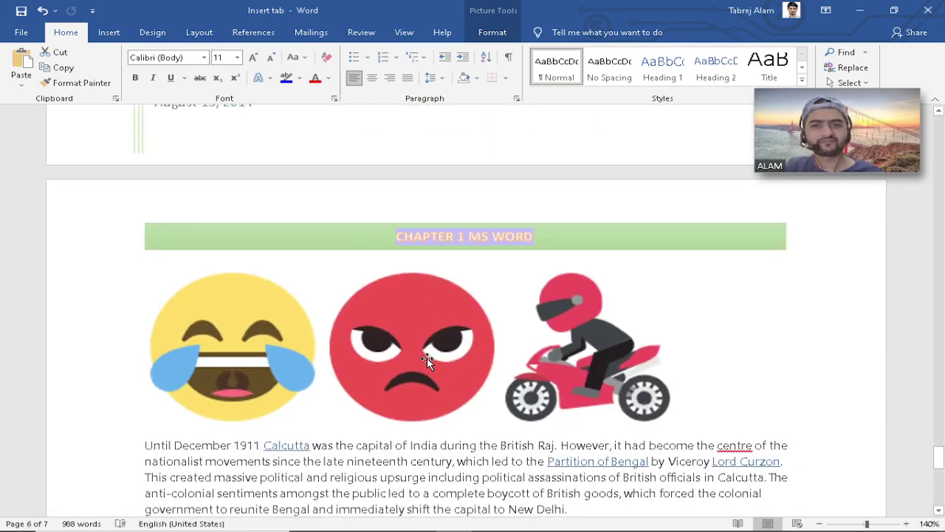
double_click(303, 215)
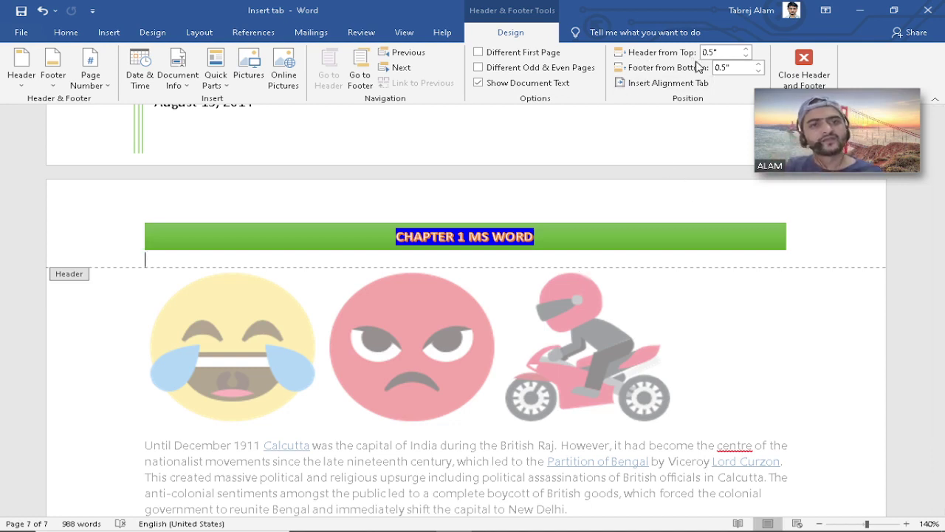
left_click(746, 58)
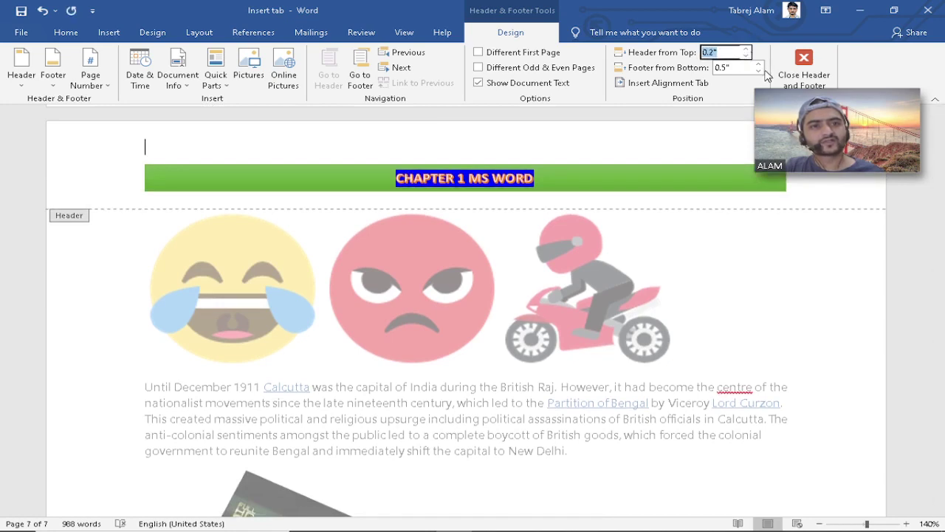
left_click(759, 71)
scroll(648, 295, "down", 6)
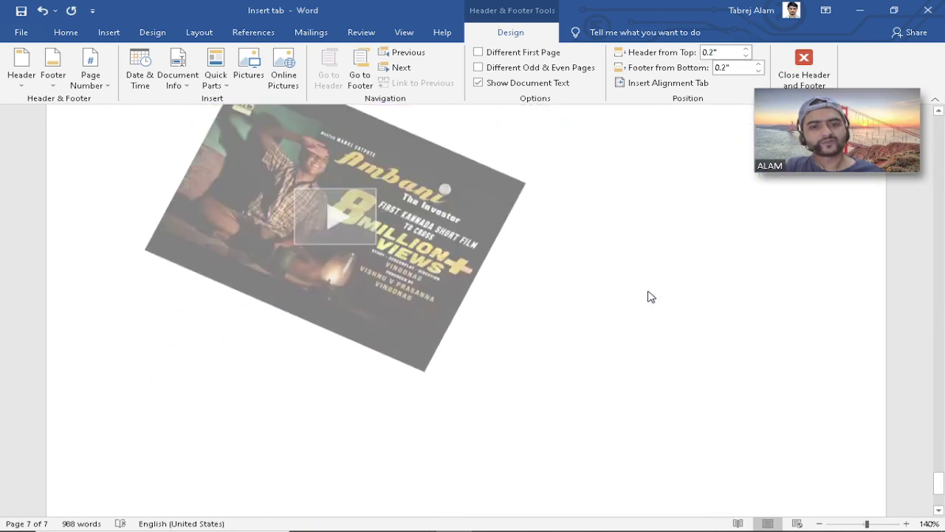
scroll(554, 323, "up", 13)
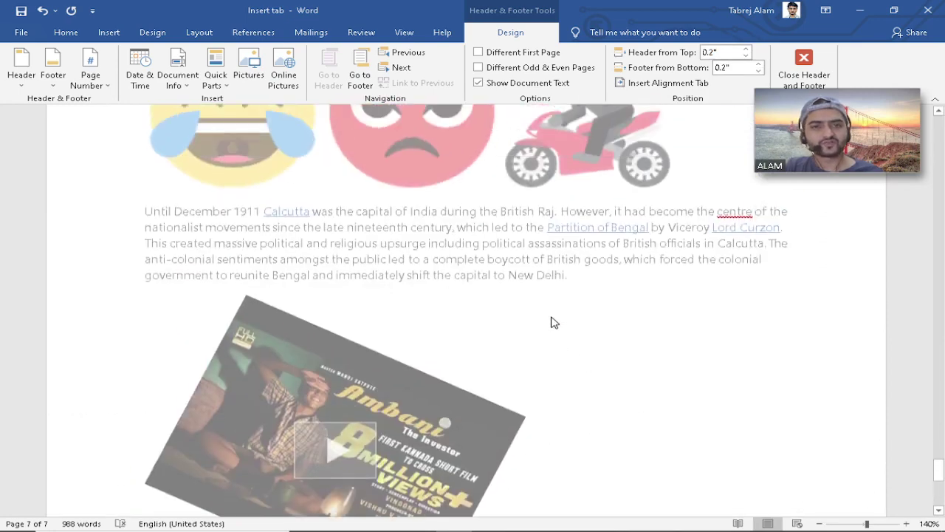
scroll(553, 317, "down", 3)
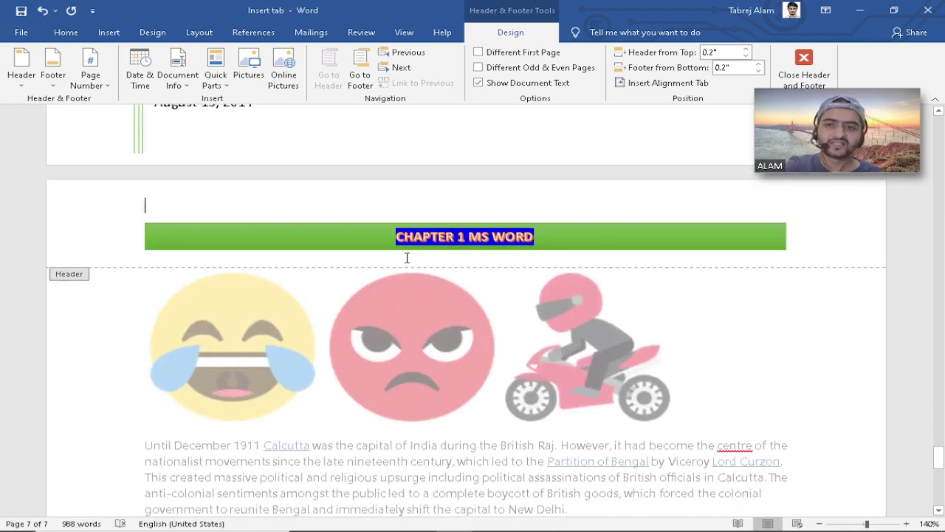
double_click(720, 308)
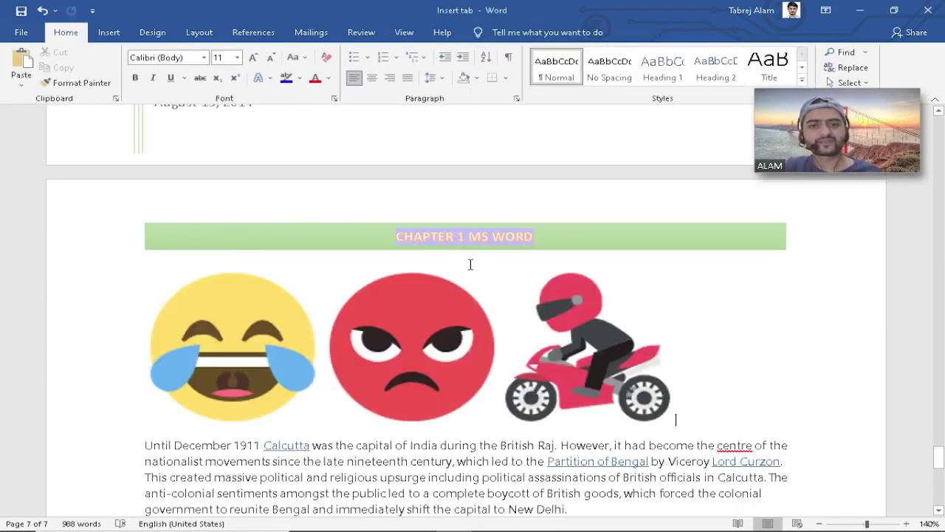
Reopen the header, set its distance from the top to 0.6", and return to the body text
double_click(538, 225)
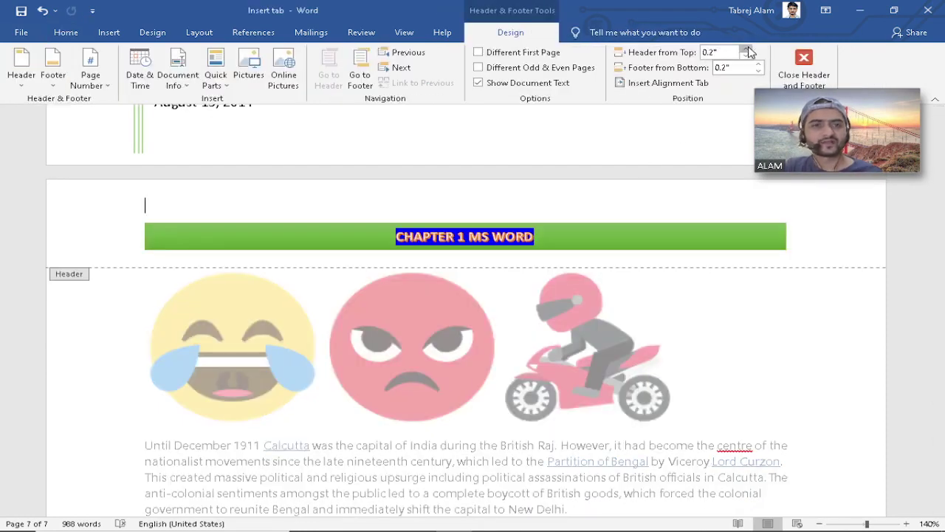
left_click(748, 49)
left_click(748, 48)
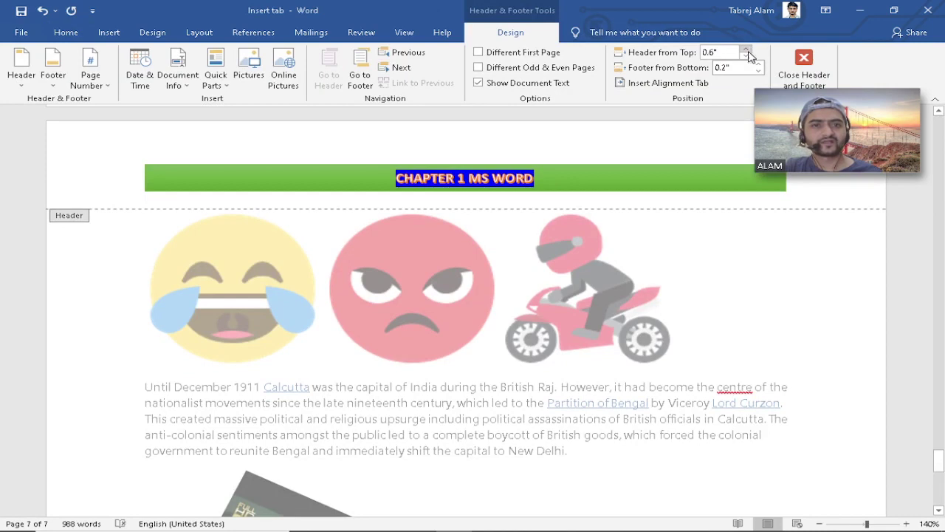
double_click(813, 294)
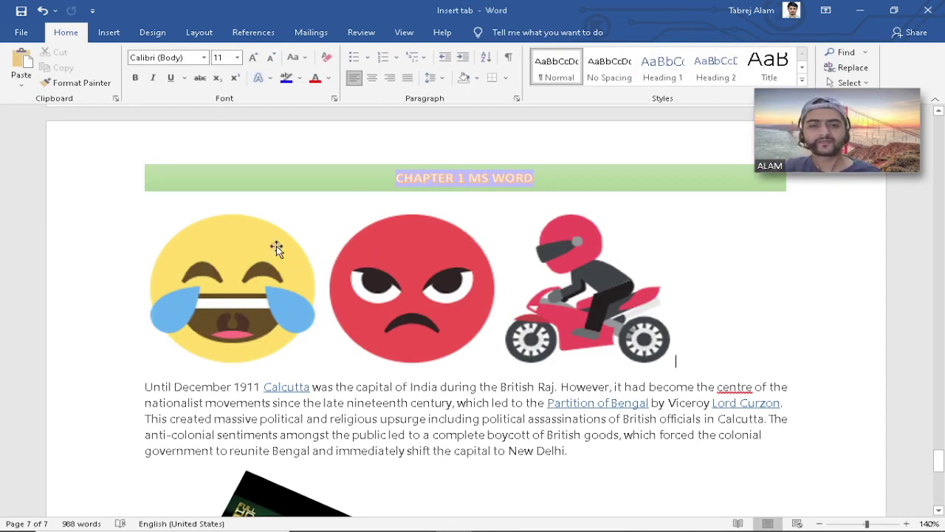
Browse the built-in header designs and replace the current header with the Facet (Odd Page) design
left_click(119, 32)
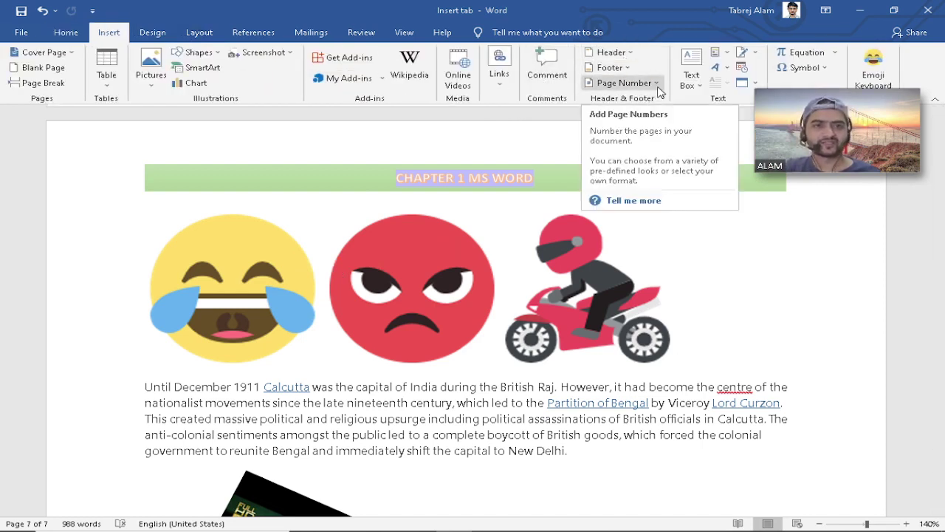
left_click(612, 52)
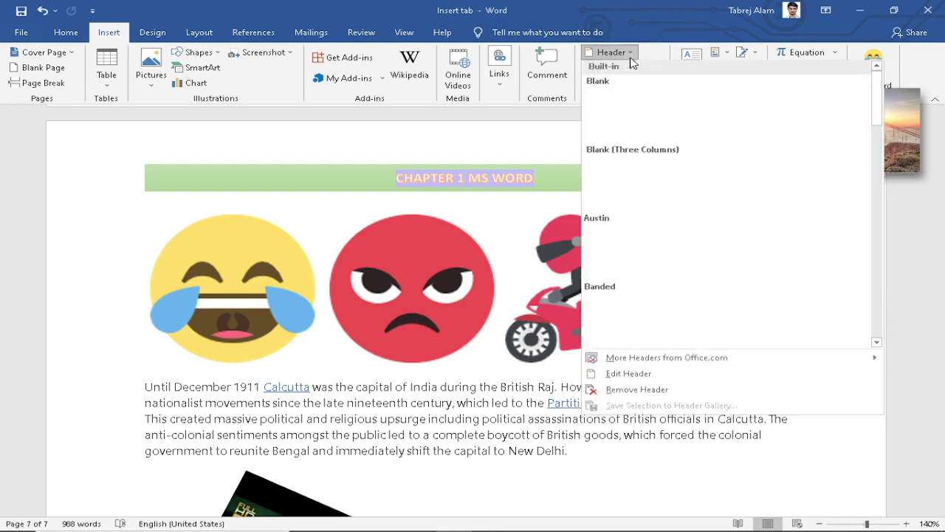
scroll(867, 110, "down", 6)
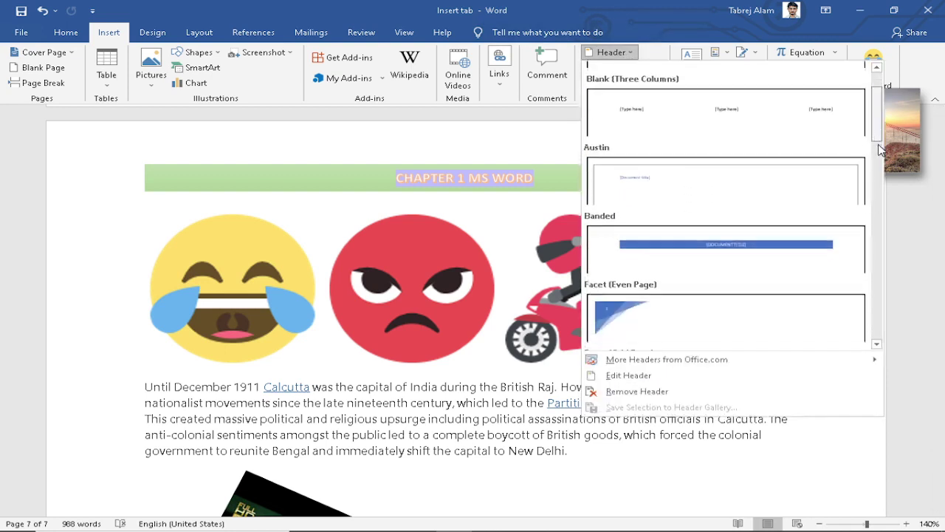
scroll(859, 114, "up", 1)
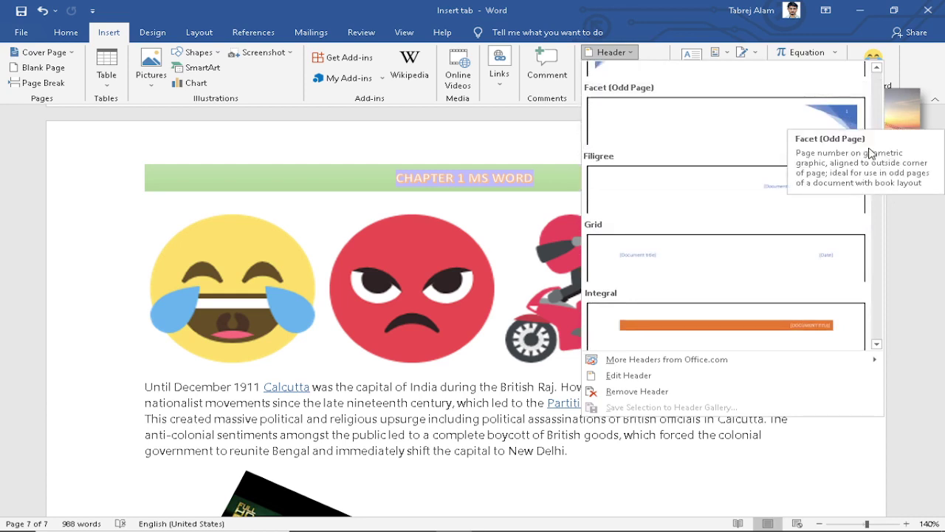
scroll(874, 124, "up", 3)
scroll(876, 127, "down", 4)
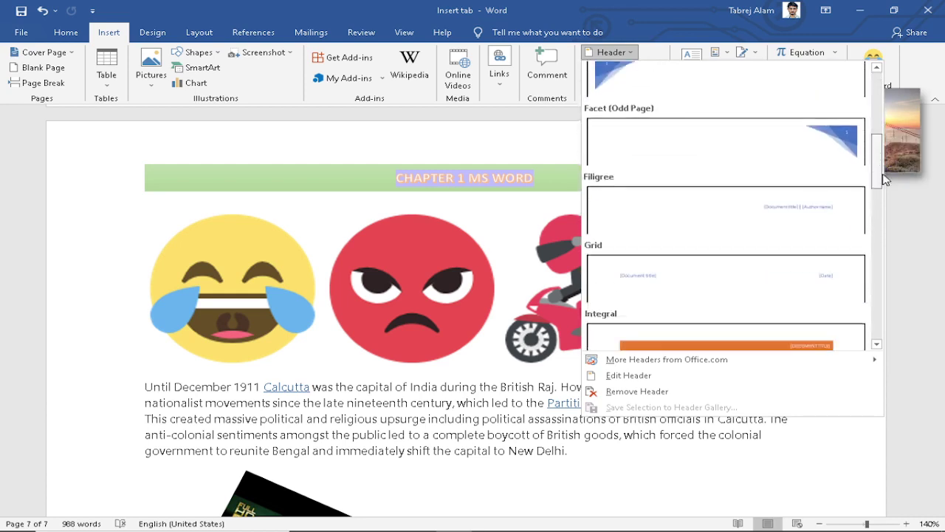
scroll(890, 192, "up", 1)
scroll(879, 192, "up", 3)
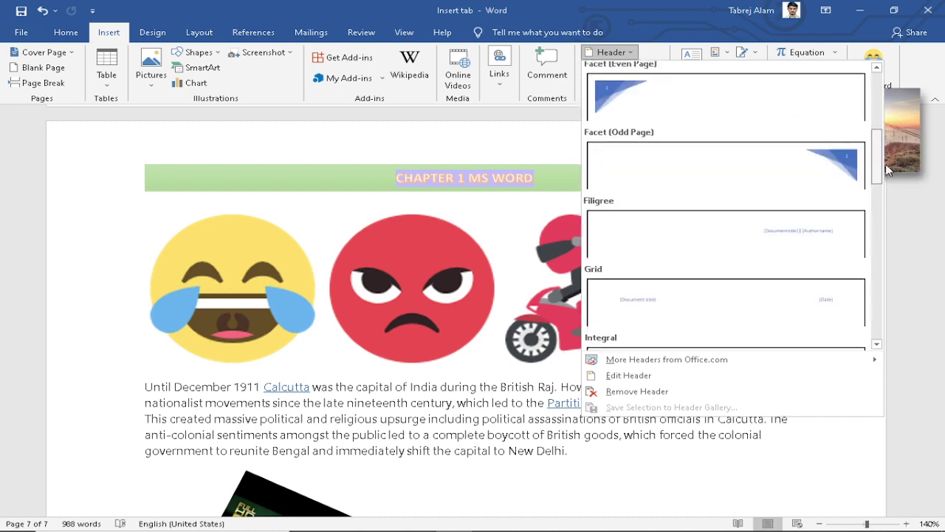
left_click(783, 174)
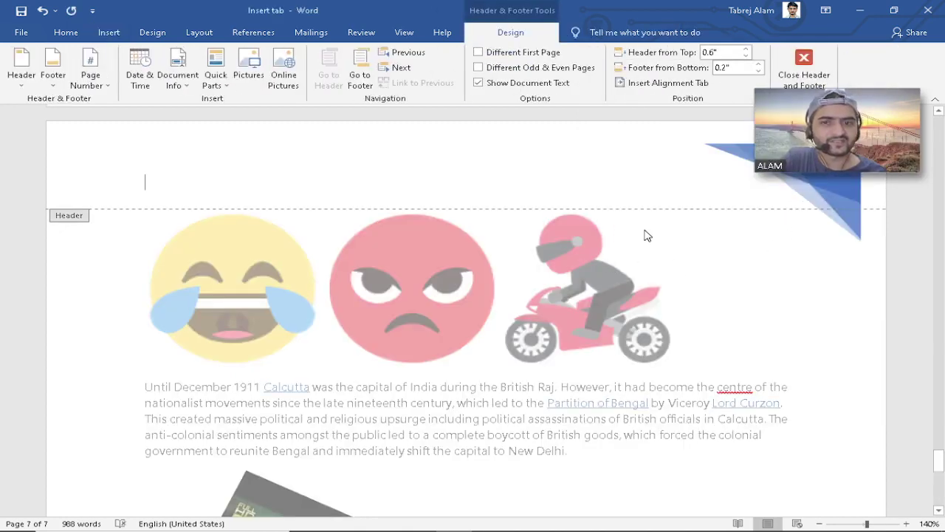
Review the new header's page numbers on the neighbouring pages and return to the body text on the last page
scroll(633, 238, "up", 1)
scroll(633, 240, "up", 15)
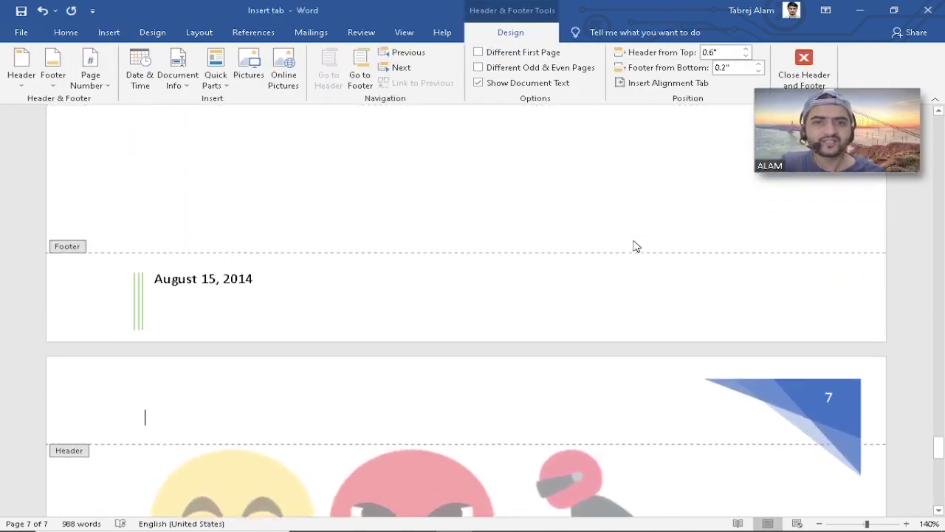
scroll(827, 211, "down", 3)
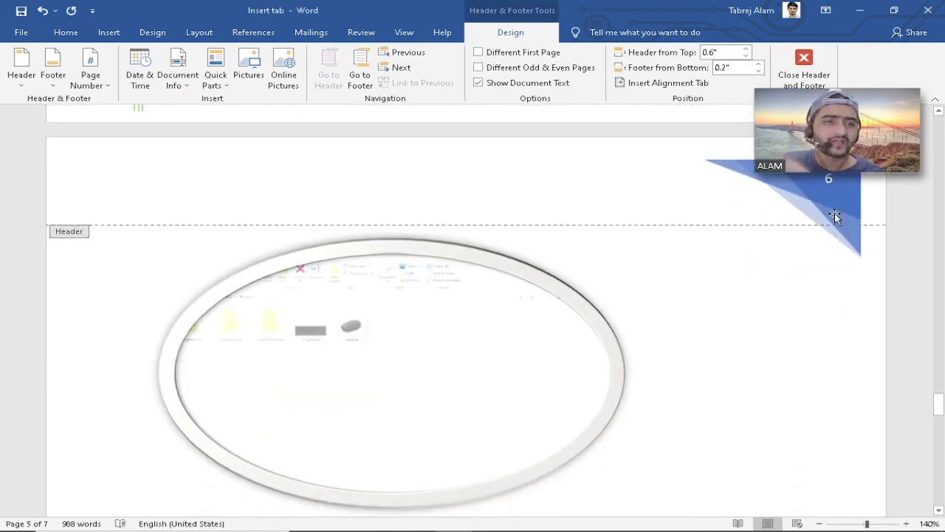
scroll(848, 220, "up", 2)
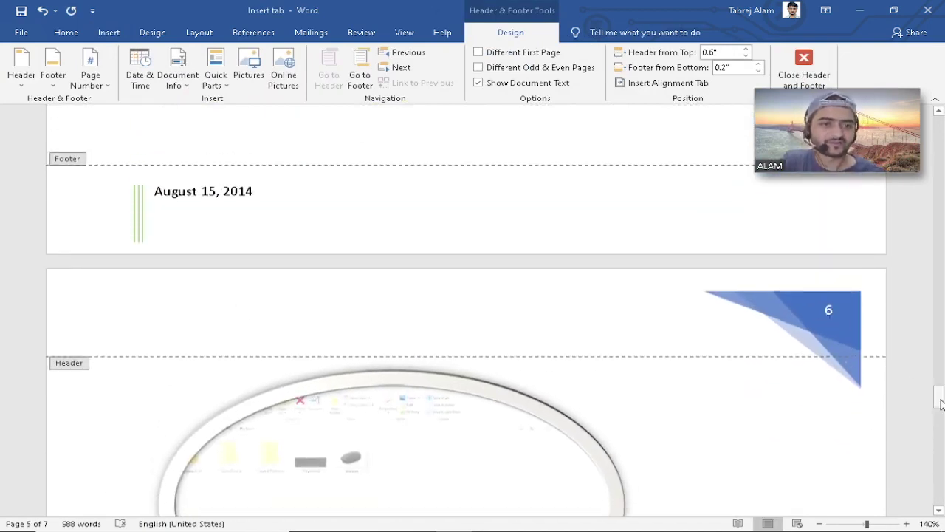
left_click_drag(941, 402, 941, 496)
double_click(684, 287)
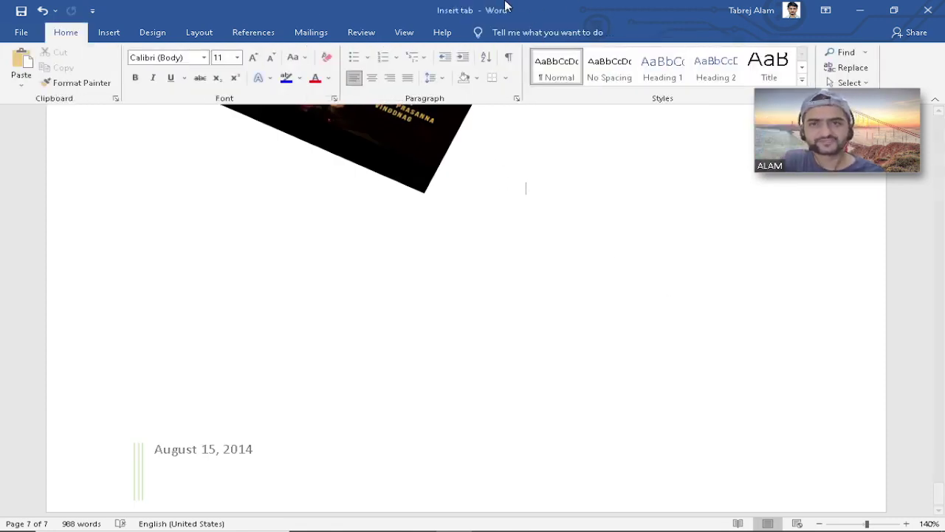
Insert a plain right-aligned page number at the bottom of the pages, return to the body text, and check the numbering on neighbouring pages
left_click(108, 33)
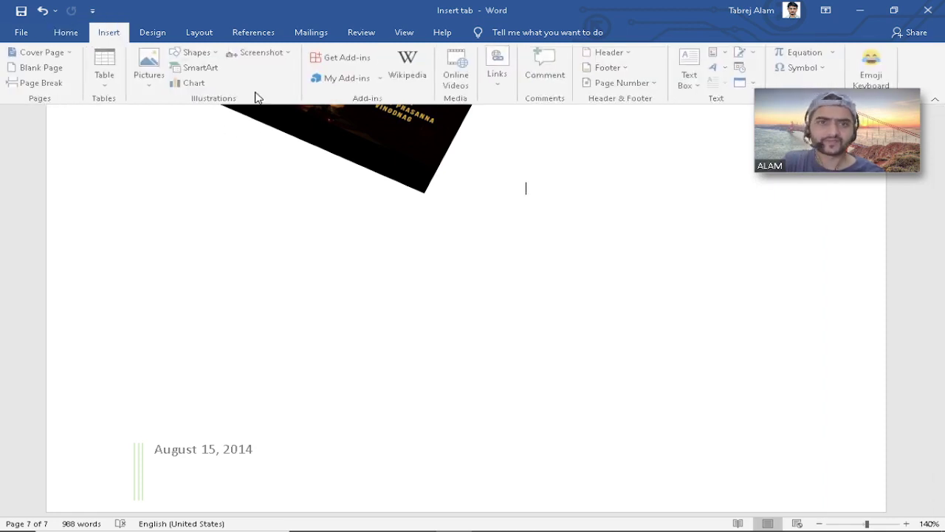
left_click(660, 84)
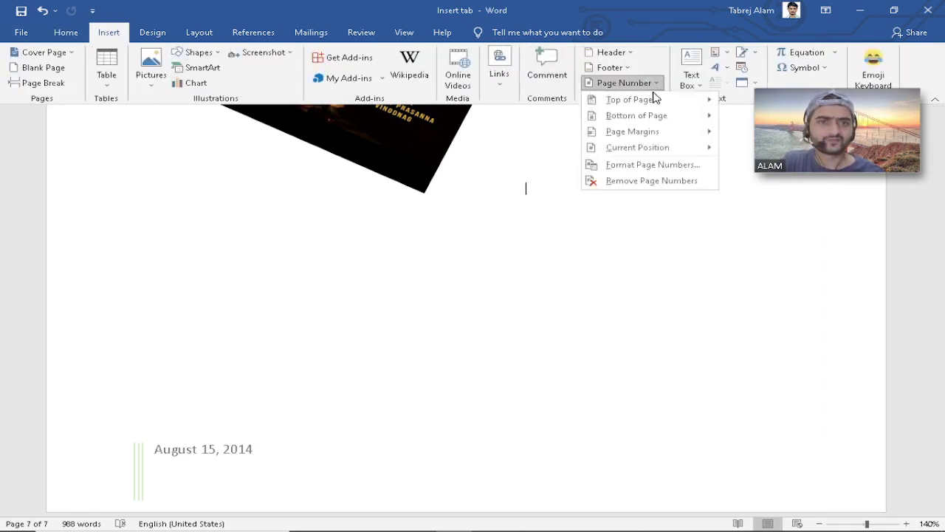
mouse_move(650, 102)
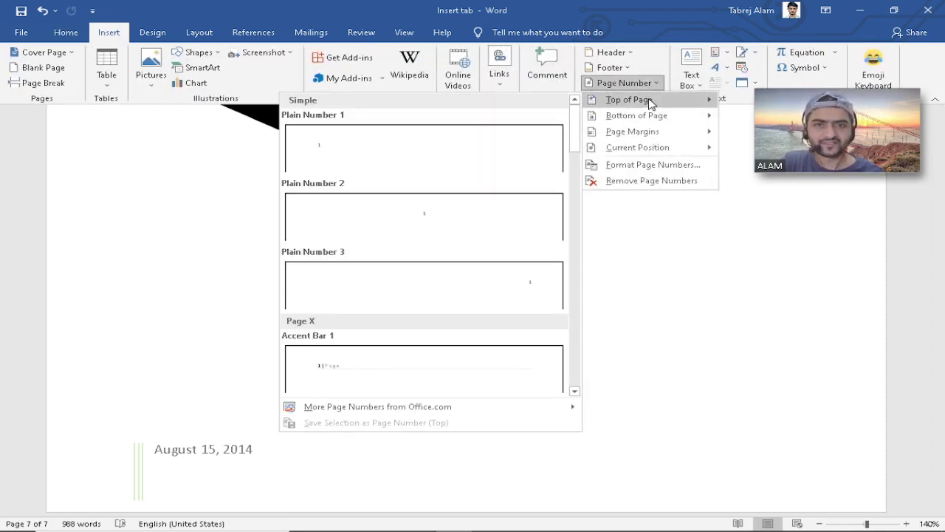
mouse_move(661, 121)
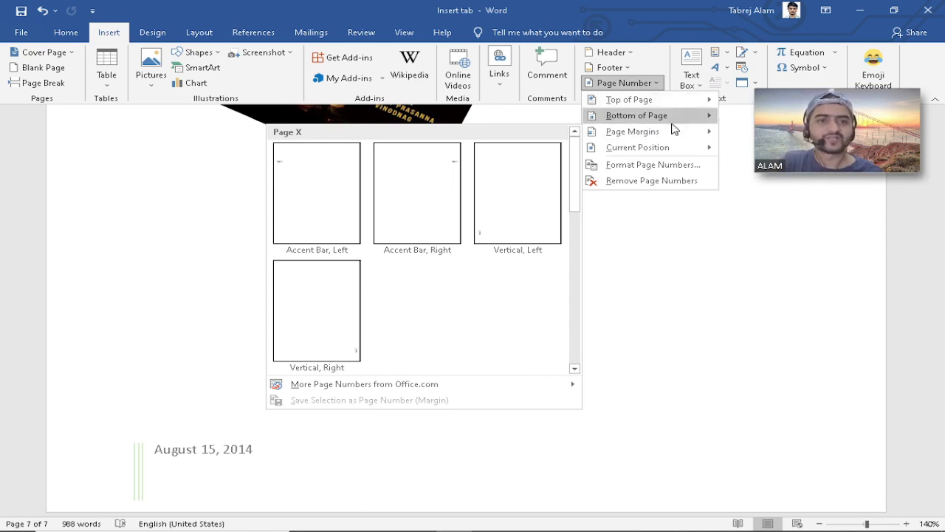
left_click(498, 315)
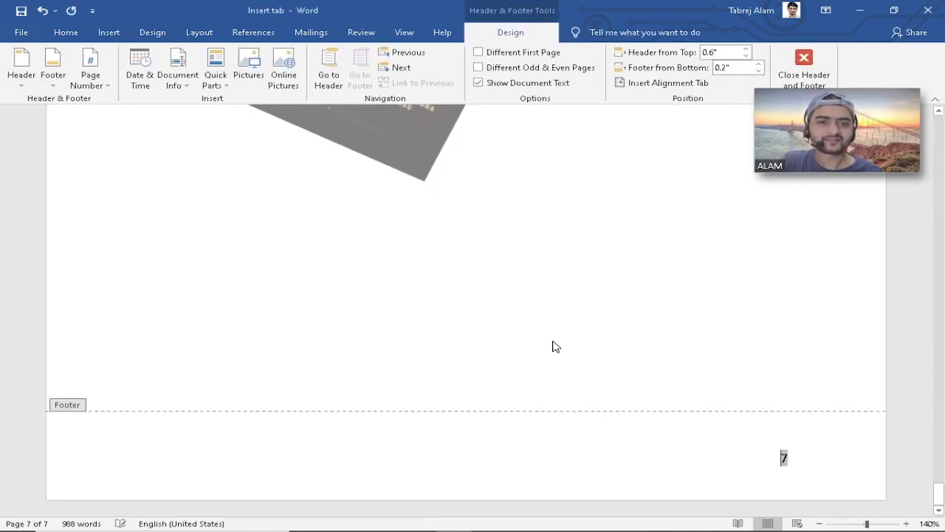
double_click(763, 361)
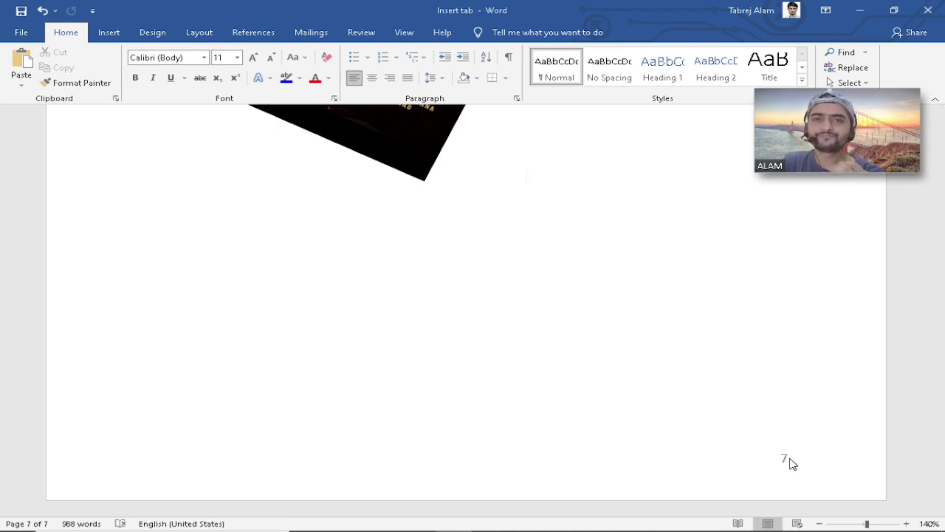
scroll(598, 436, "up", 10)
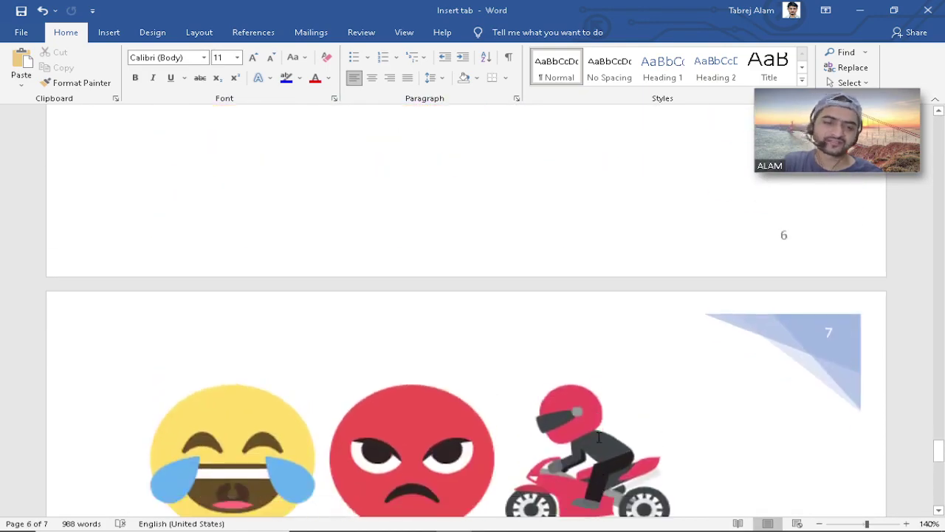
scroll(595, 436, "down", 5)
scroll(601, 422, "up", 5)
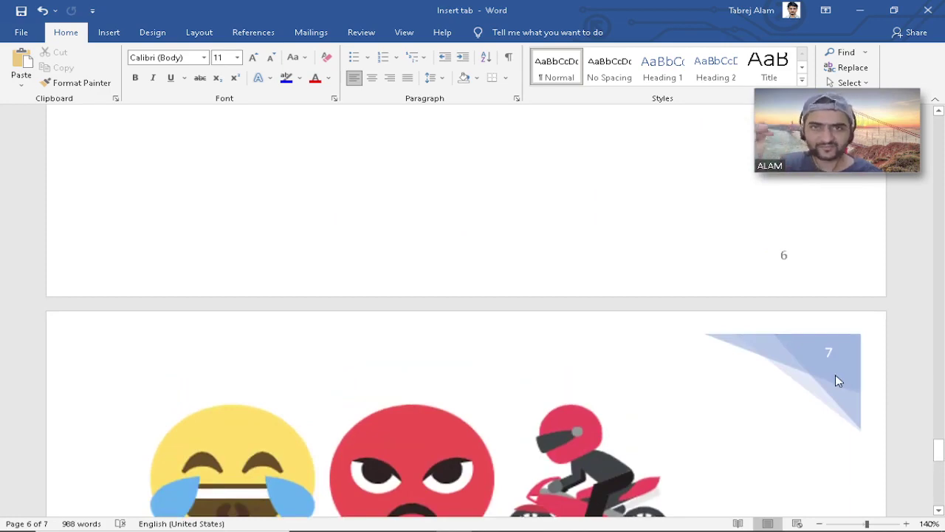
scroll(834, 375, "down", 10)
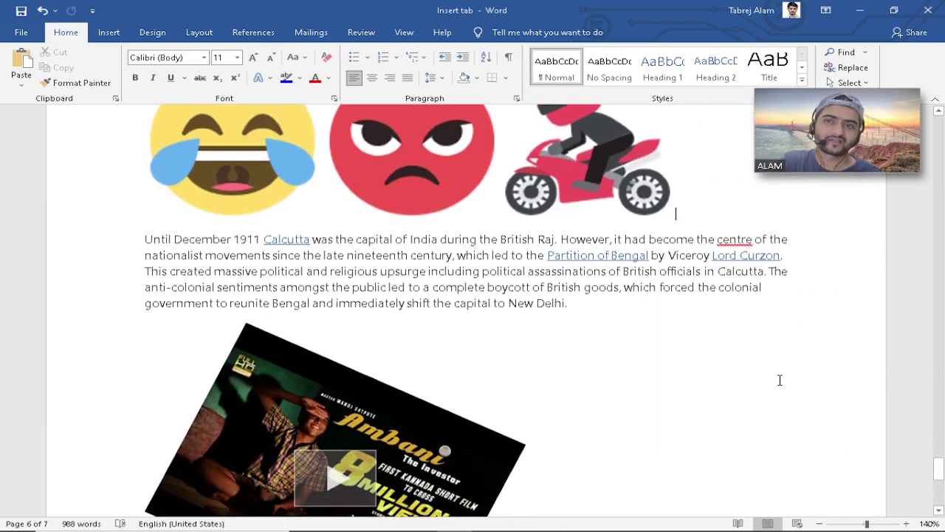
Select the rotated online video at the end of page 7
left_click(110, 32)
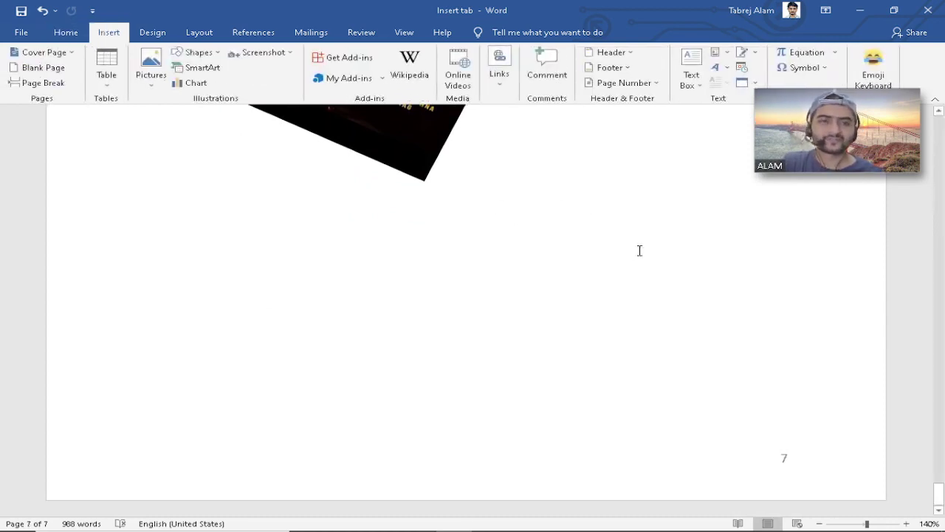
left_click_drag(475, 277, 313, 277)
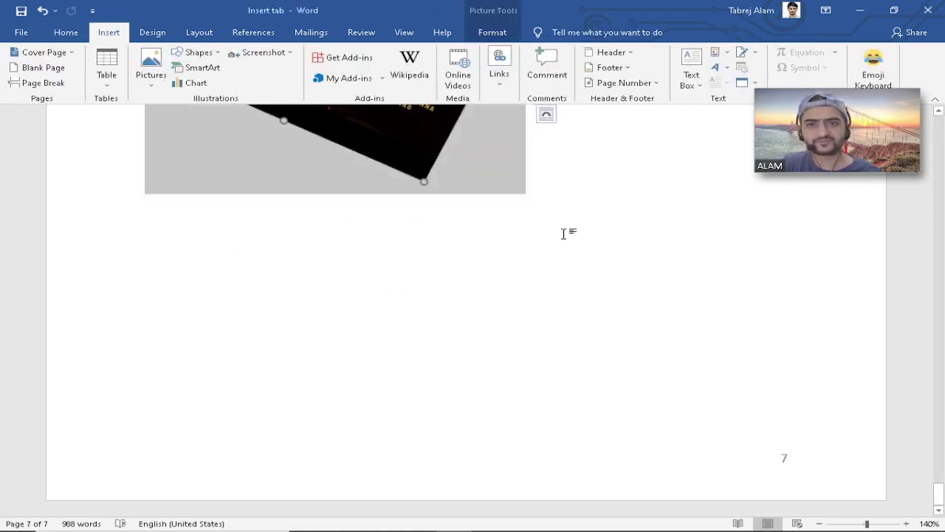
Add the line "HSDNSHDNHS" below the rotated video on page 7 and start a new paragraph beneath it
left_click(583, 191)
key("Return")
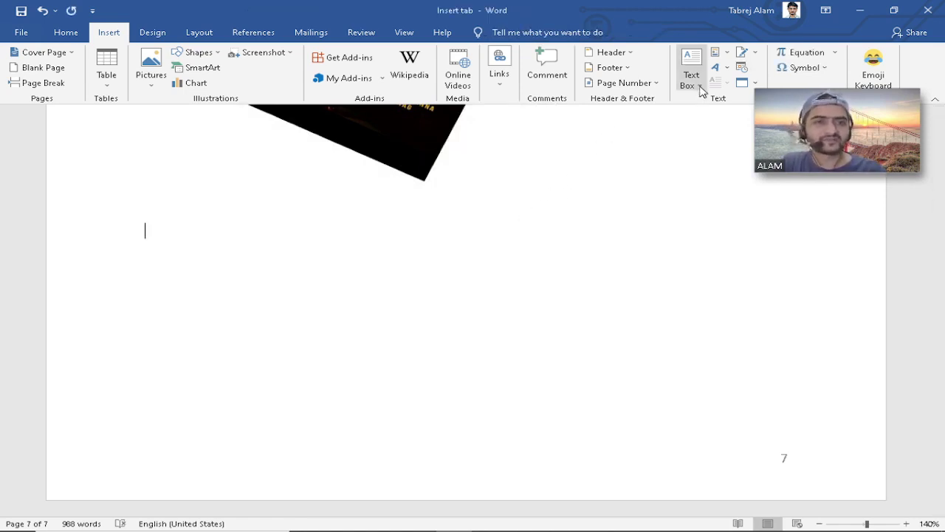
type("HSDNSHDNHS")
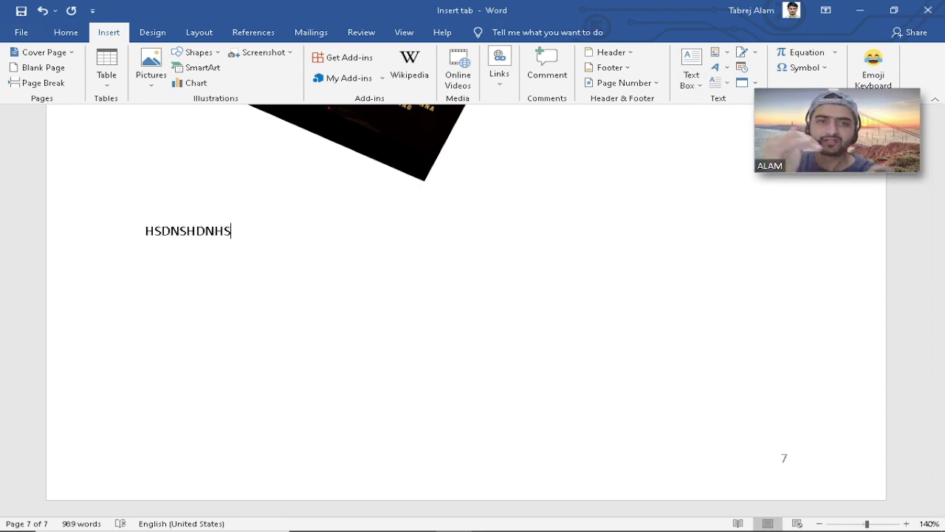
scroll(667, 431, "up", 4)
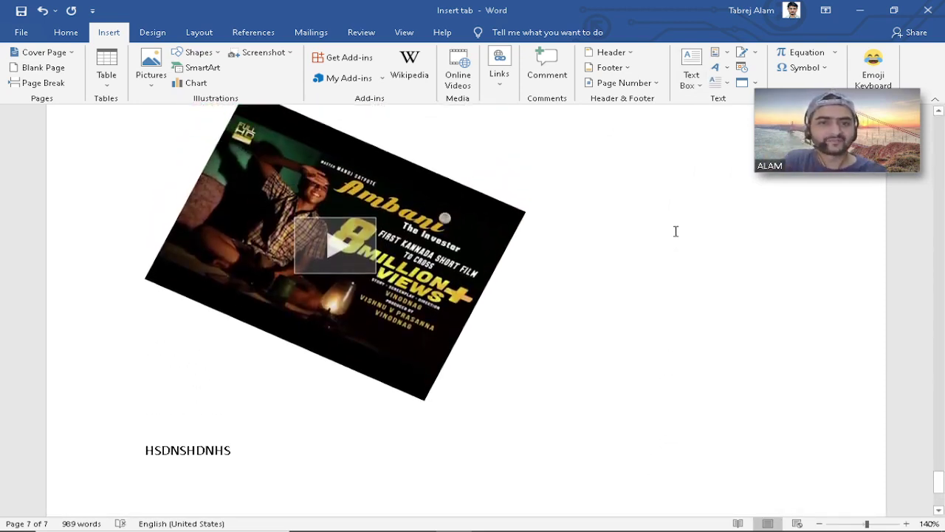
scroll(517, 362, "down", 3)
left_click(332, 282)
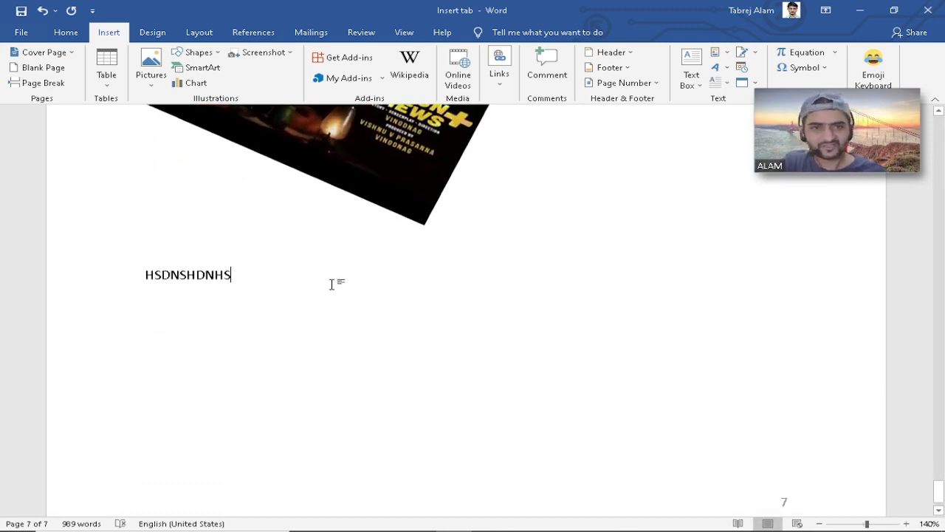
key("Return")
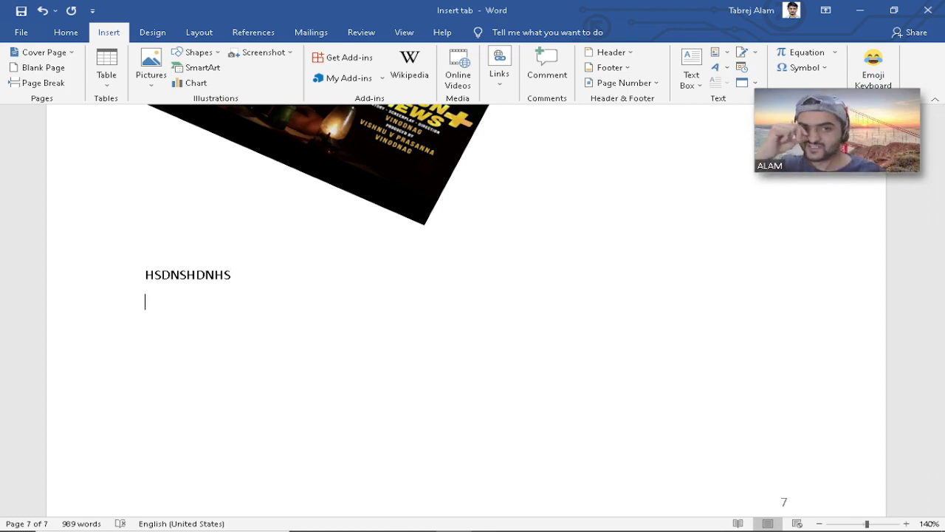
Insert the built-in Facet Quote text box at the empty paragraph
left_click(688, 83)
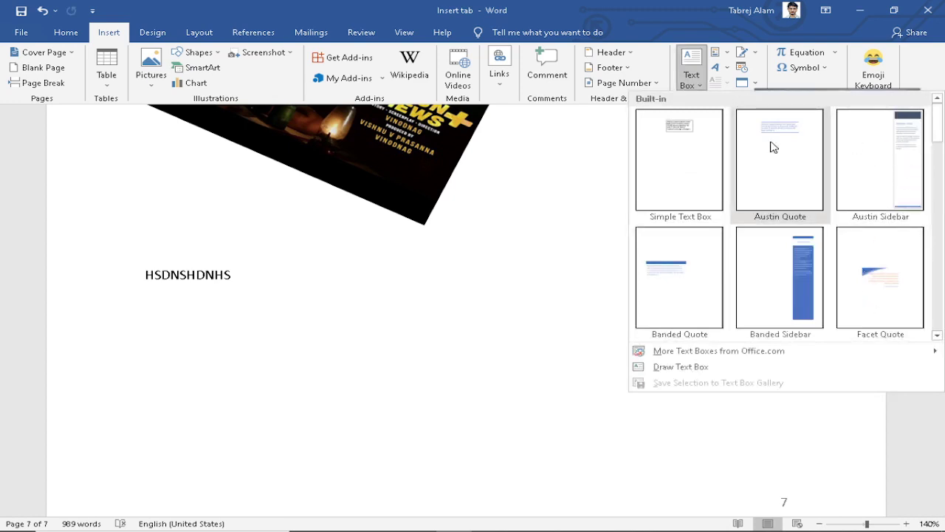
left_click(845, 285)
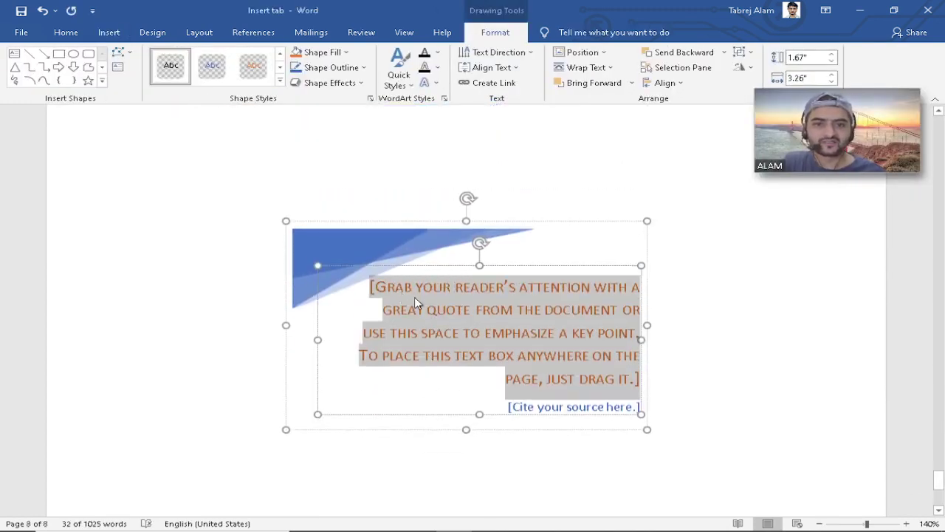
left_click(714, 353)
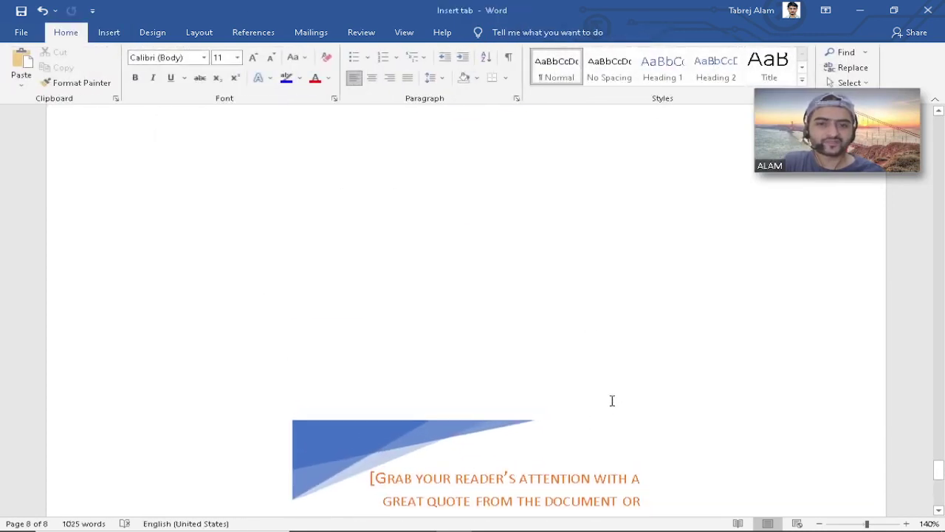
scroll(612, 402, "down", 3)
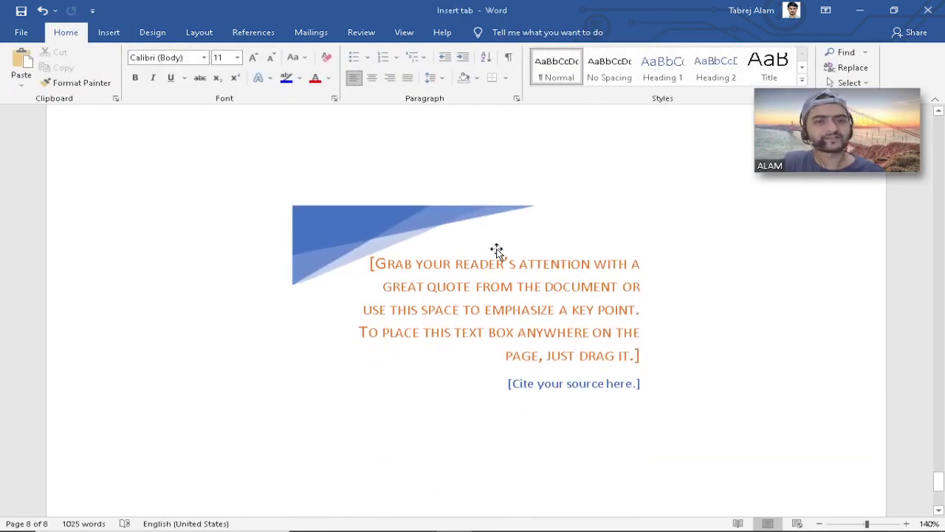
left_click(395, 220)
scroll(519, 288, "up", 2)
scroll(520, 288, "down", 2)
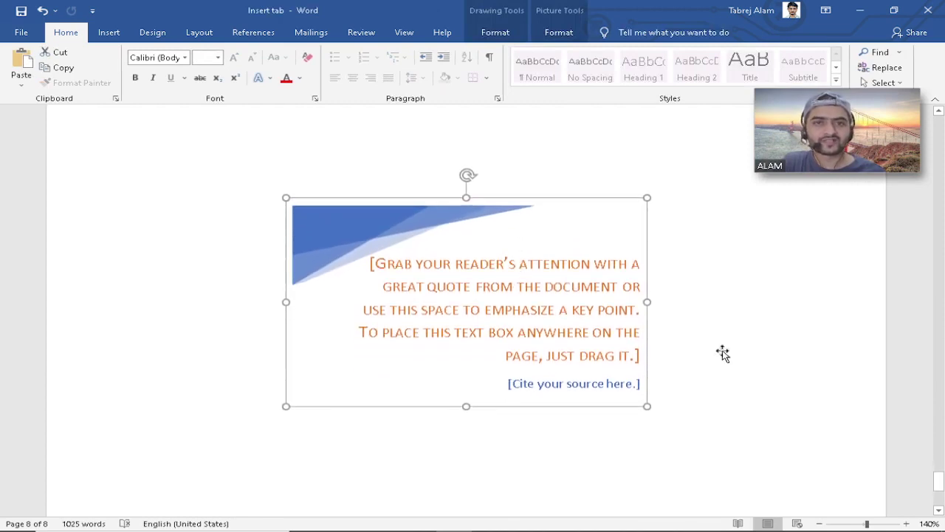
left_click(722, 352)
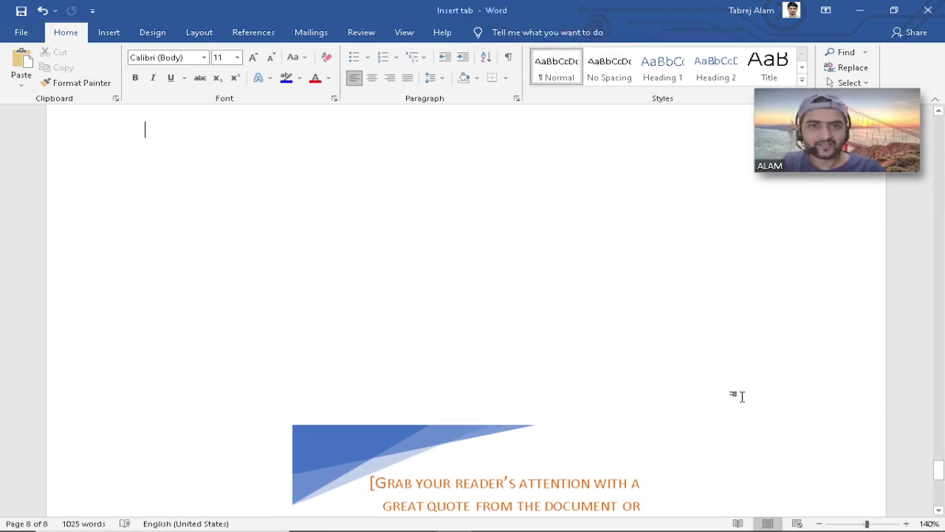
scroll(387, 251, "down", 2)
Move the quote text box from page 8 up to page 7, just below the paragraph about Calcutta
left_click(395, 361)
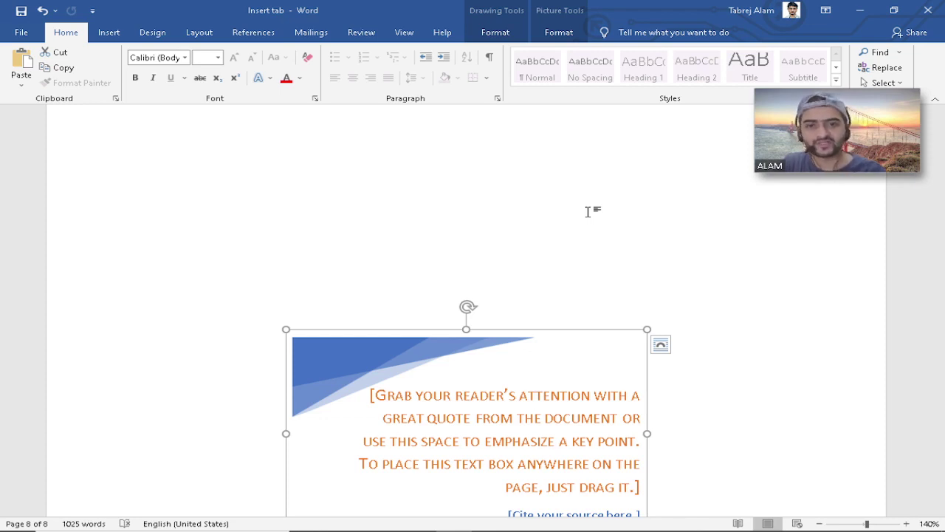
left_click_drag(437, 347, 415, 334)
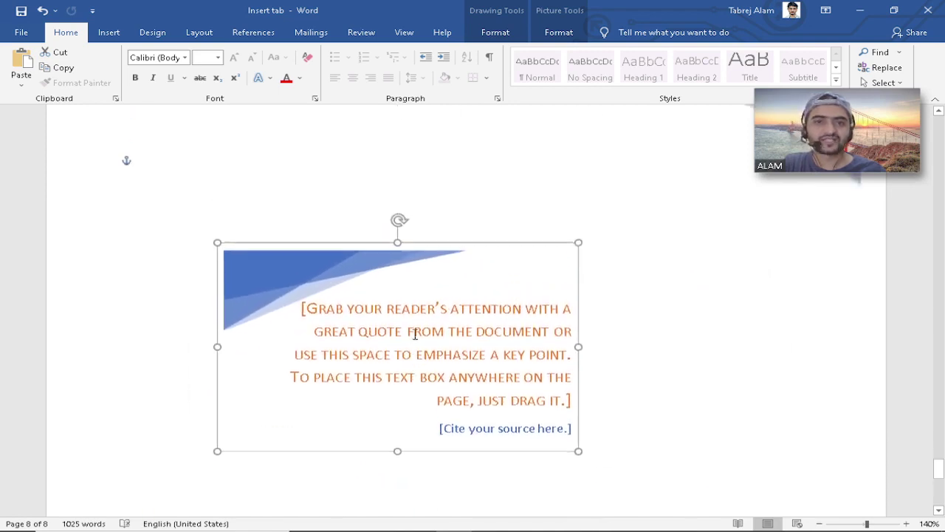
scroll(416, 334, "up", 3)
scroll(428, 395, "down", 2)
scroll(428, 391, "up", 3)
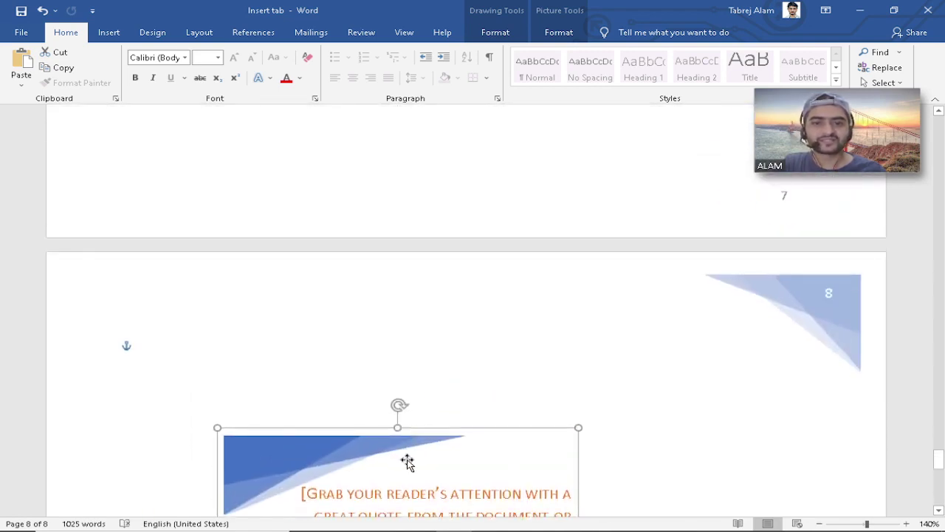
left_click_drag(407, 461, 430, 130)
scroll(470, 352, "up", 8)
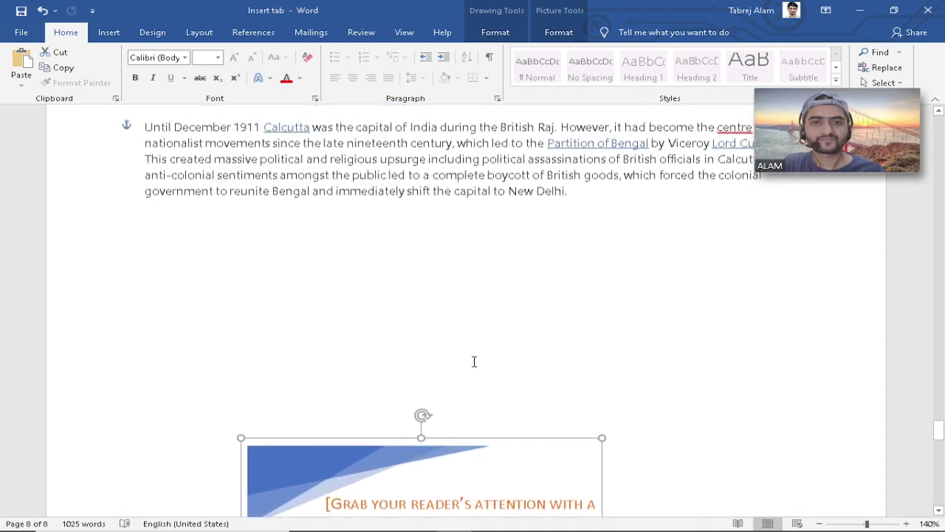
left_click_drag(468, 480, 500, 294)
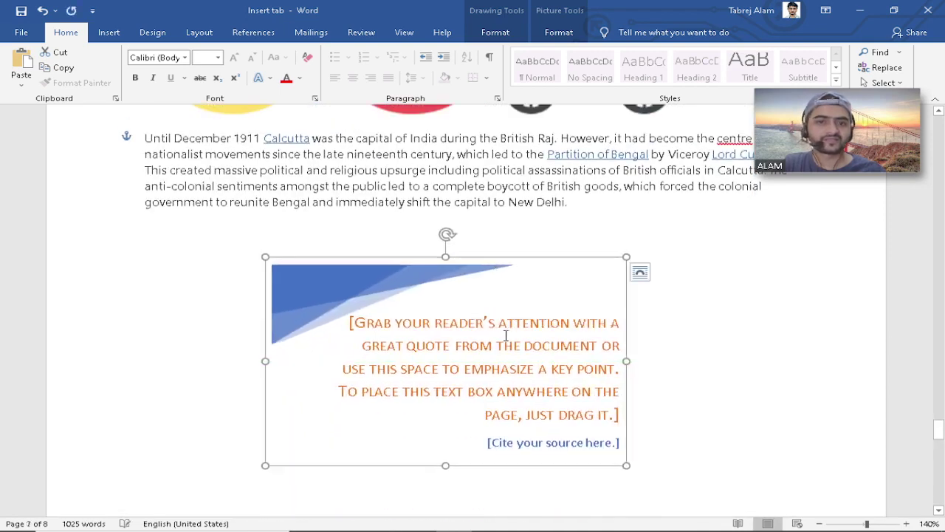
left_click(494, 32)
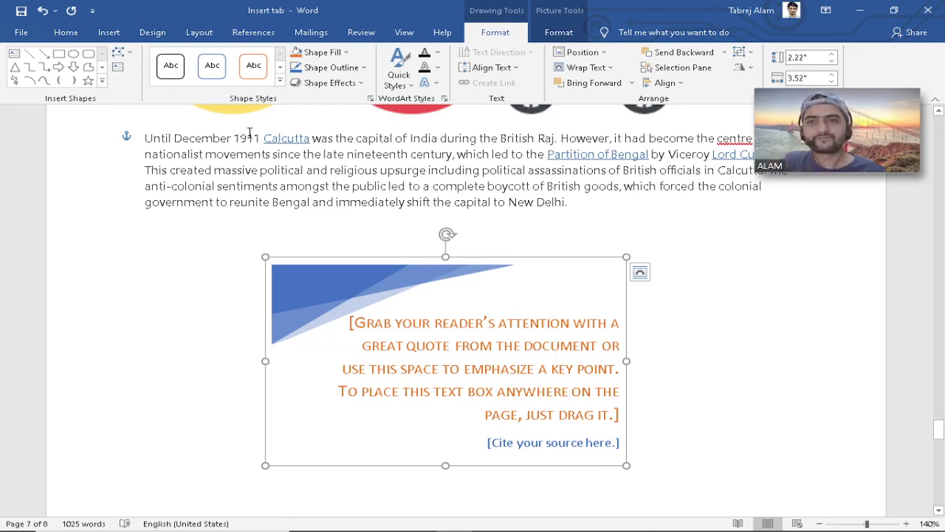
left_click(280, 80)
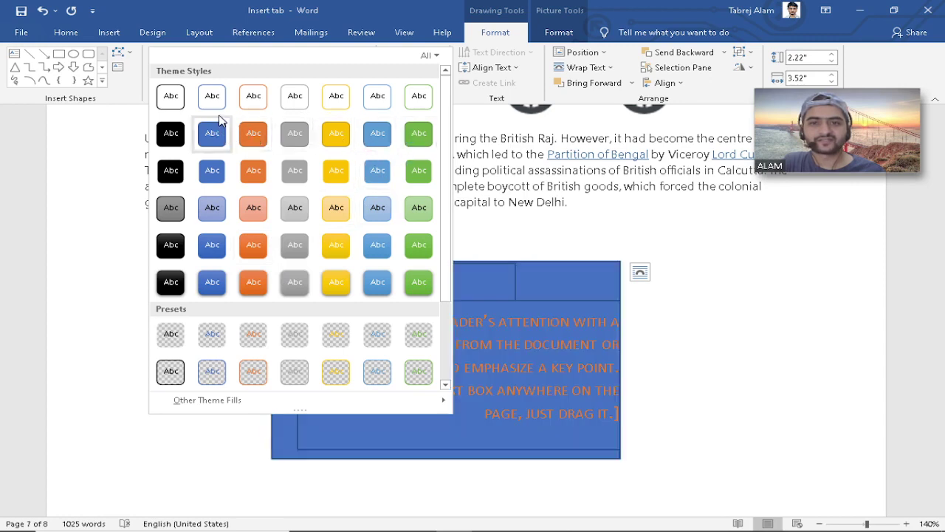
left_click(488, 35)
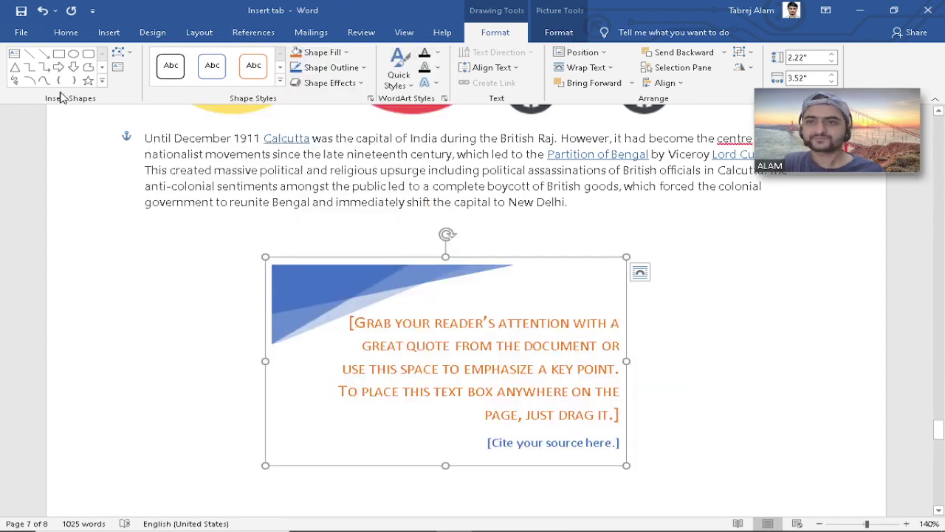
Try a green outline on the quote text box and change the outline colour to standard blue
left_click(363, 72)
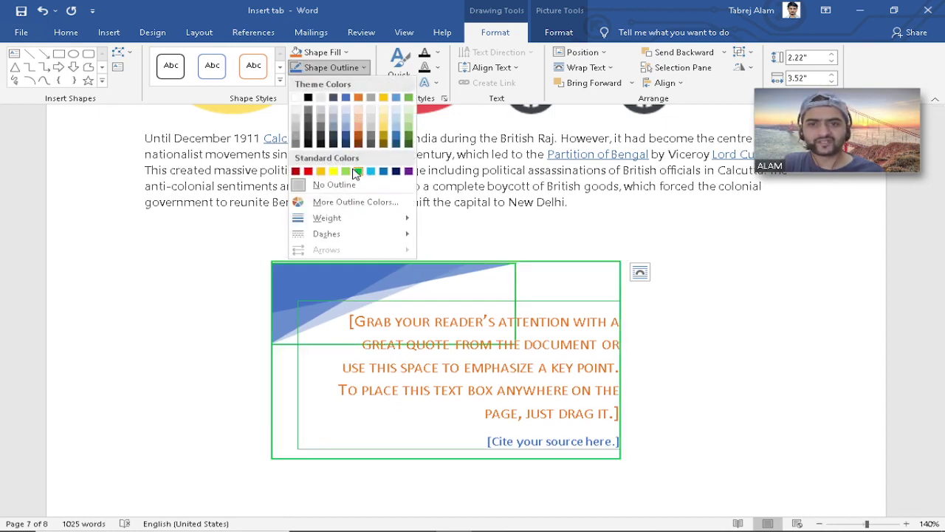
left_click(355, 171)
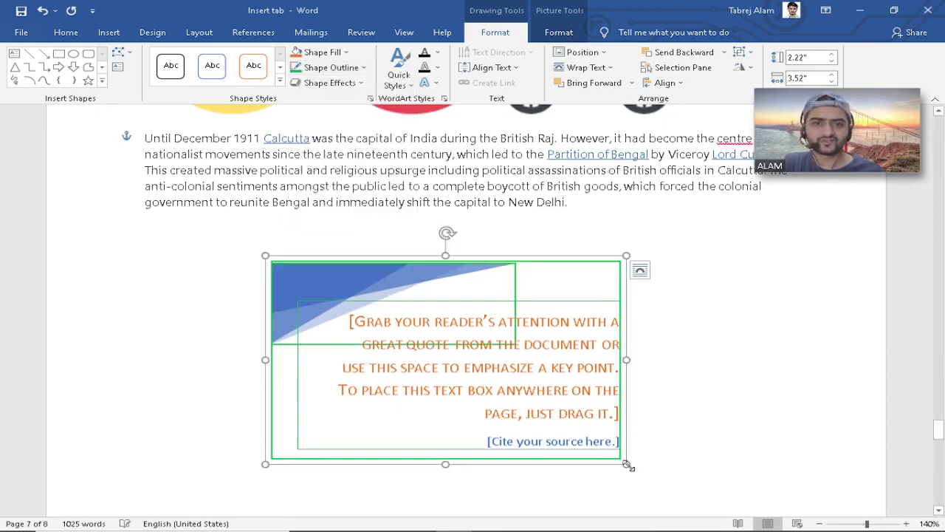
left_click(362, 68)
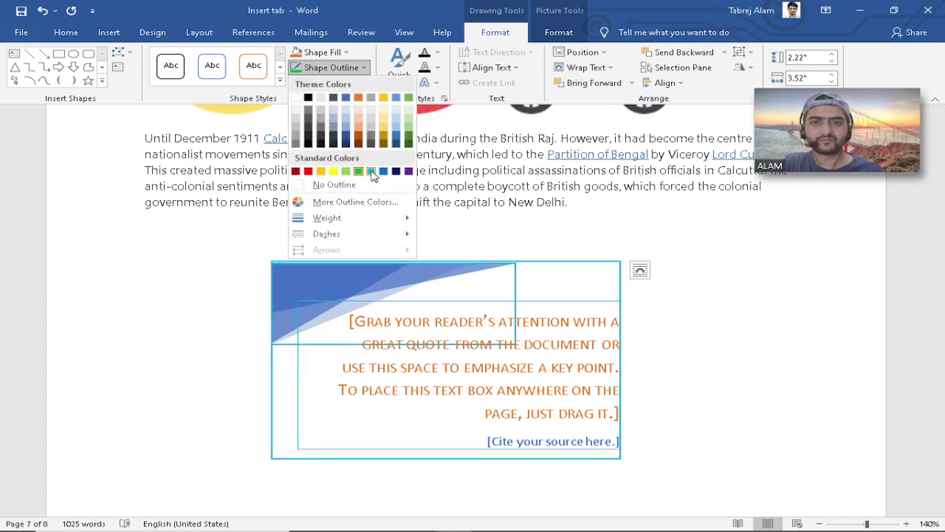
left_click(383, 171)
left_click(644, 400)
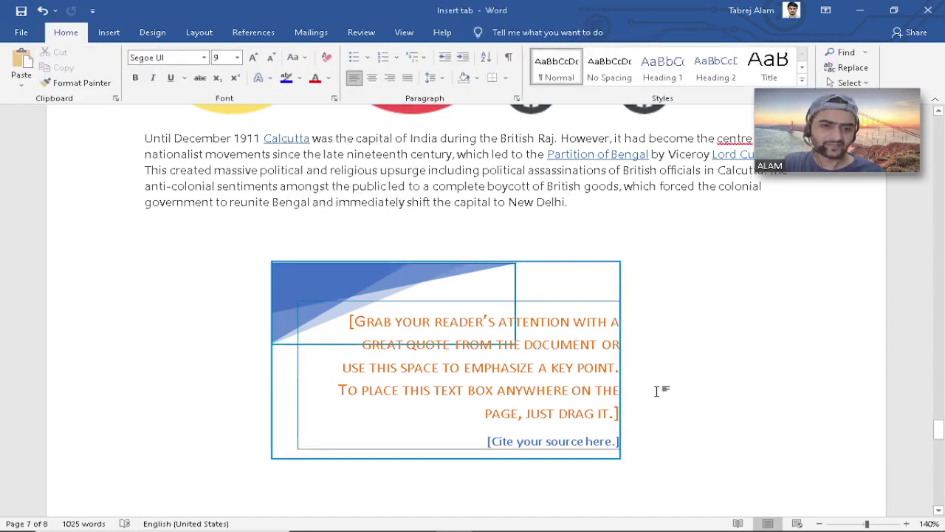
Set the outline weight of the quote text box to 2¼ pt
left_click(548, 267)
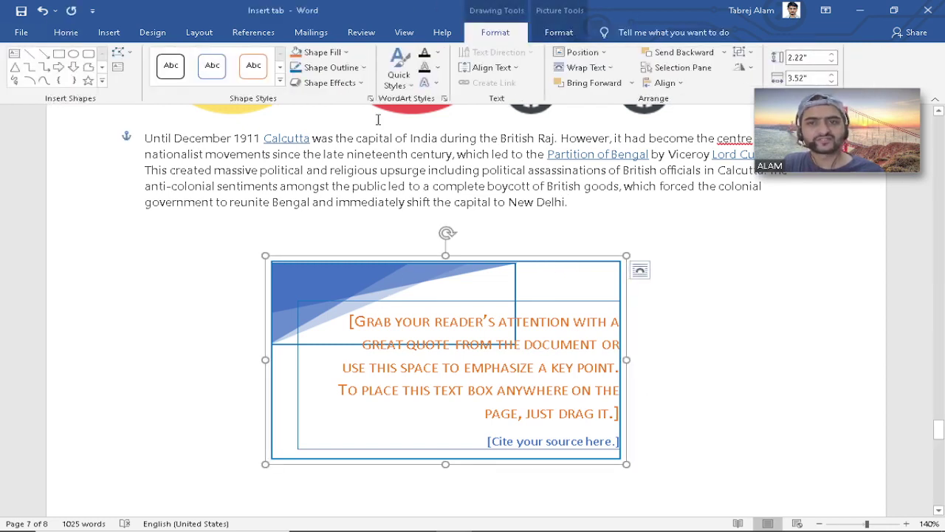
left_click(336, 67)
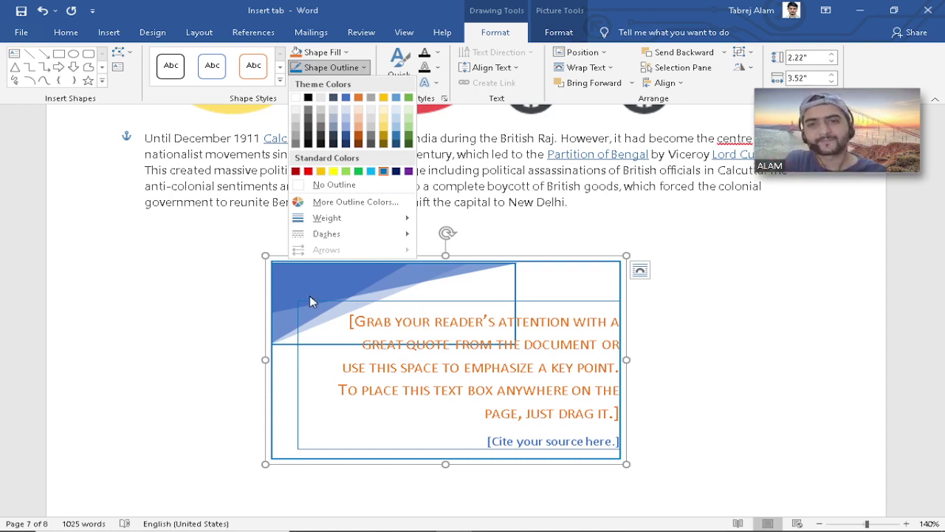
mouse_move(347, 222)
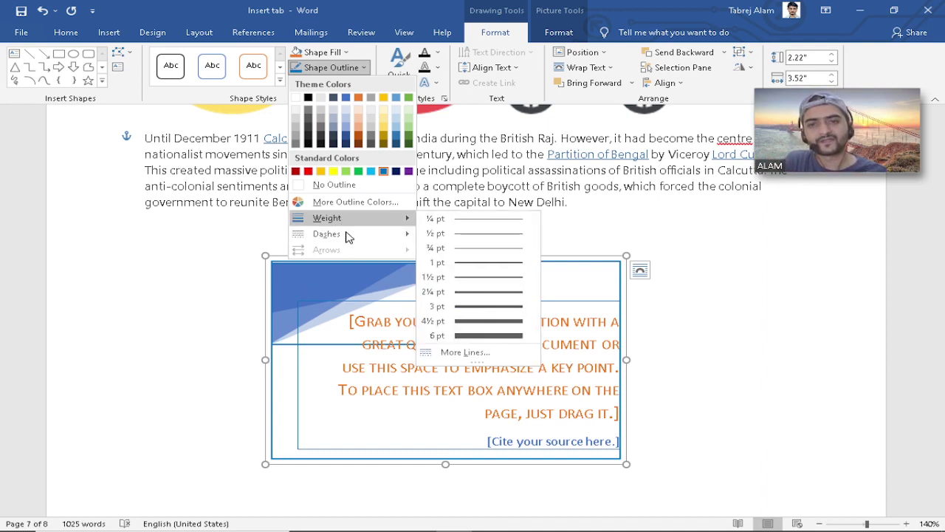
left_click(504, 292)
triple_click(547, 391)
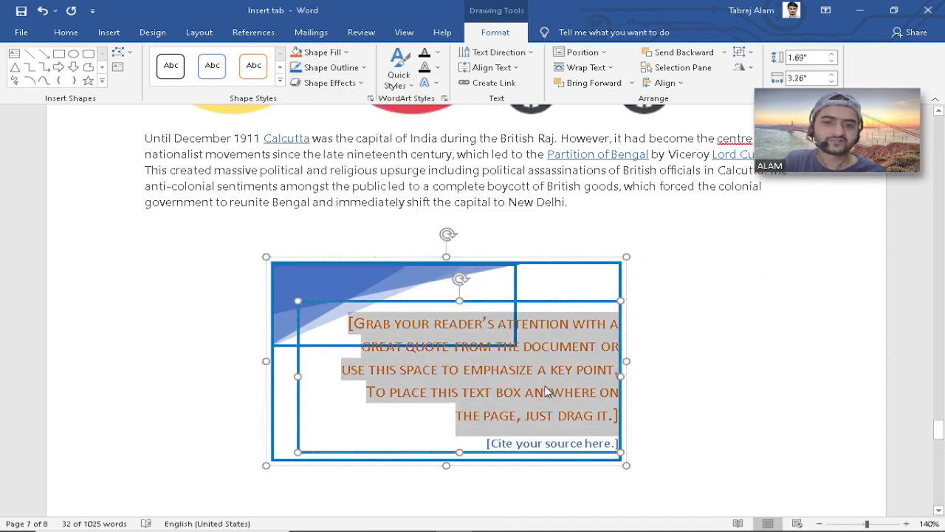
left_click(685, 358)
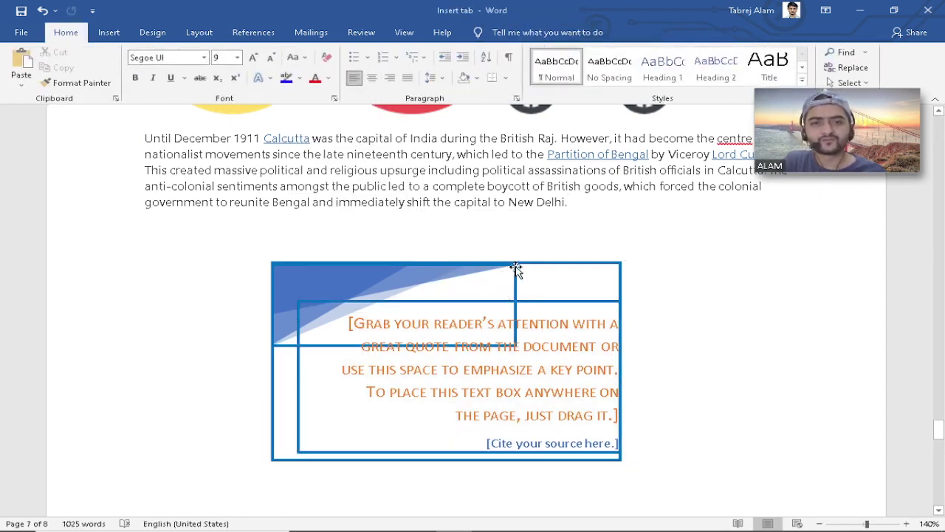
Move the quote text box up into the Calcutta paragraph so the text wraps around both sides
left_click(517, 266)
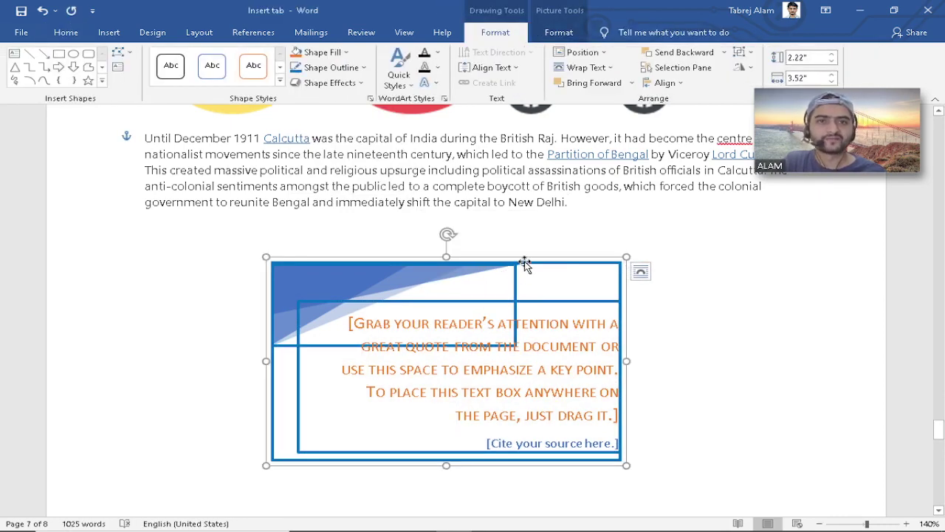
left_click_drag(525, 264, 531, 157)
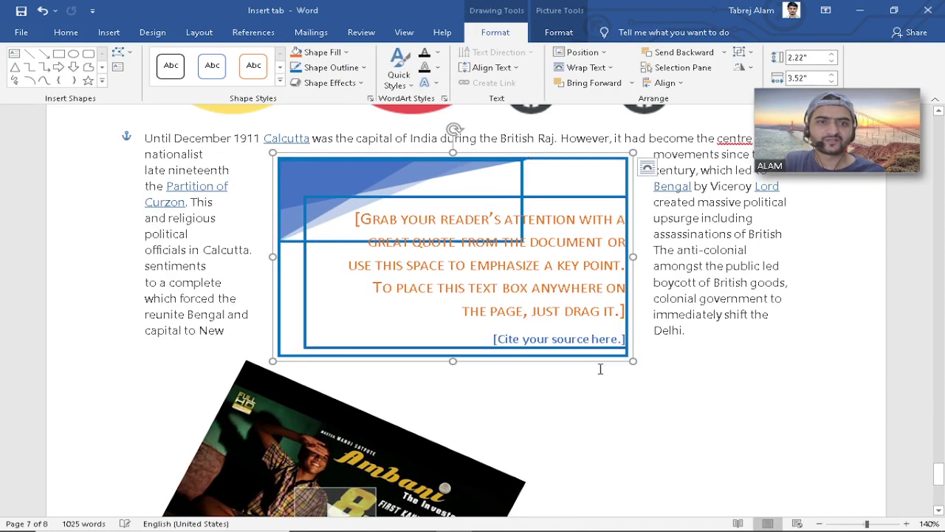
left_click(696, 337)
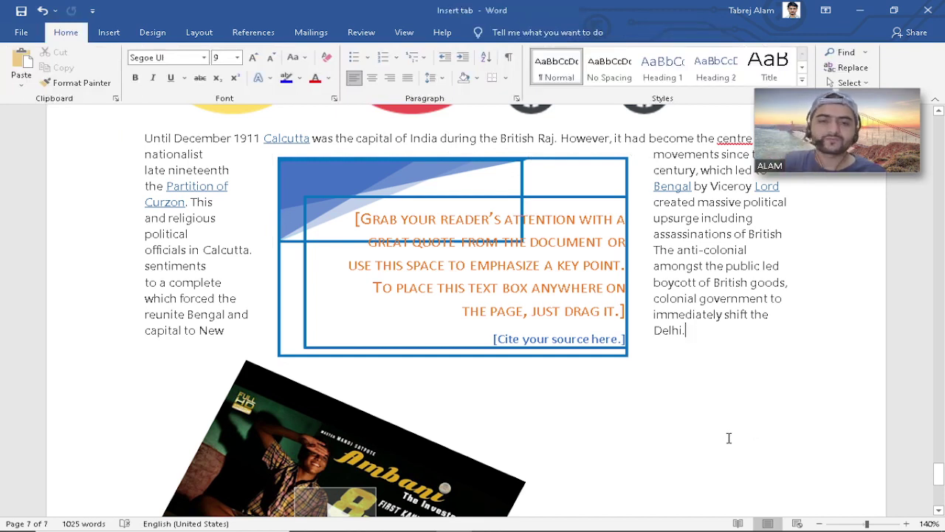
left_click(500, 186)
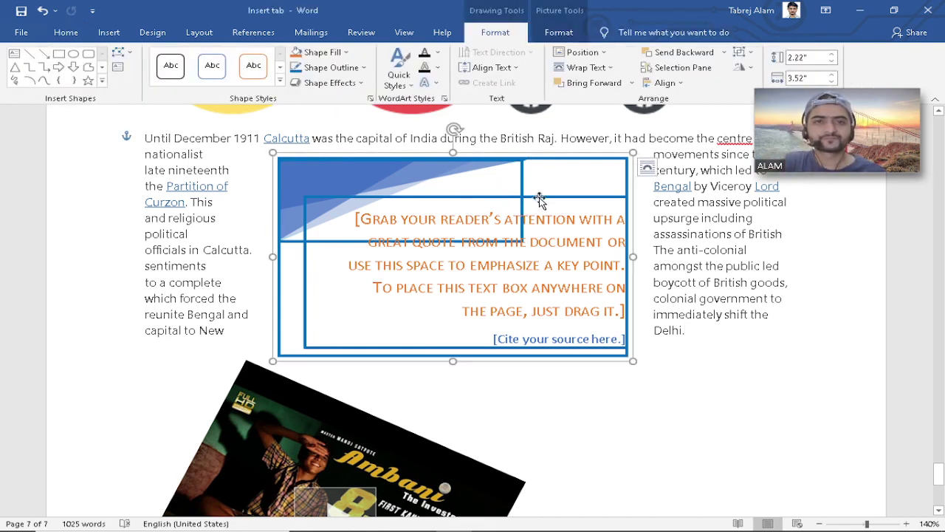
left_click(109, 32)
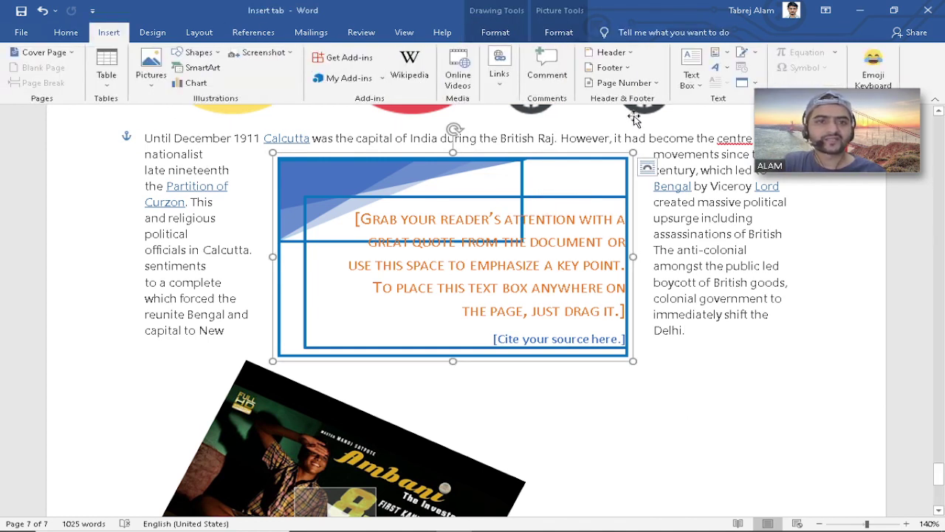
left_click(680, 249)
left_click(559, 196)
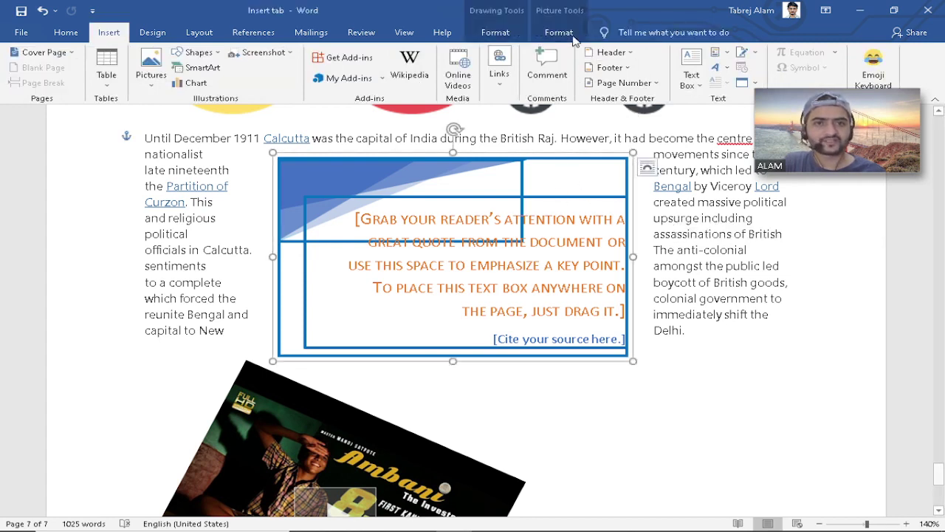
left_click(495, 32)
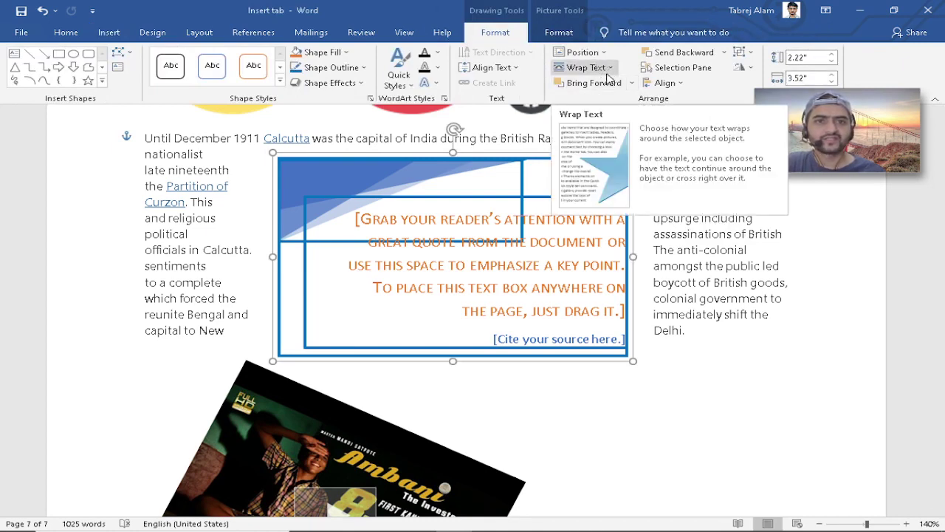
left_click(584, 53)
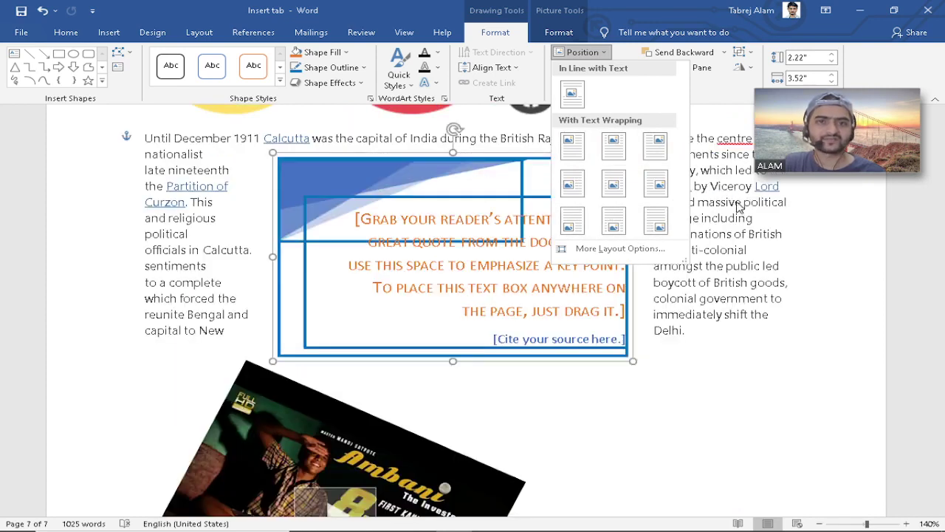
left_click(739, 207)
left_click(613, 167)
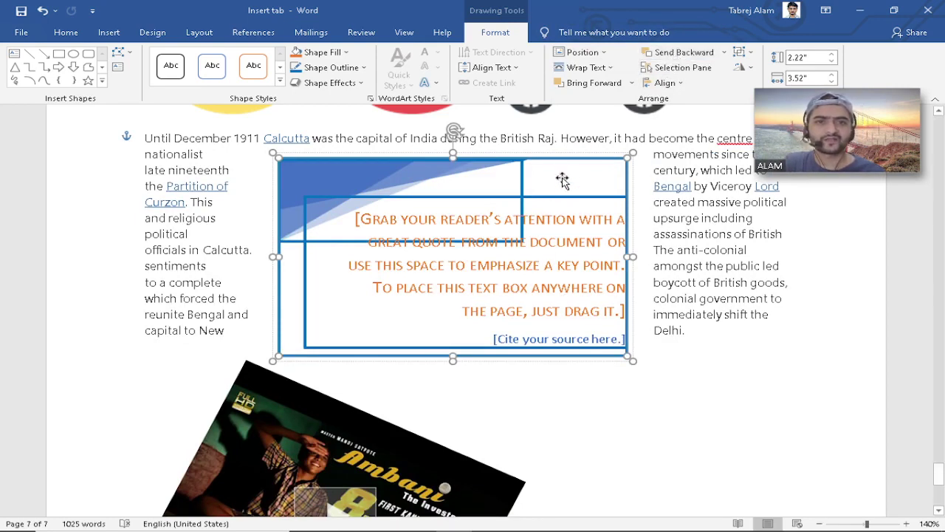
left_click_drag(565, 167, 498, 312)
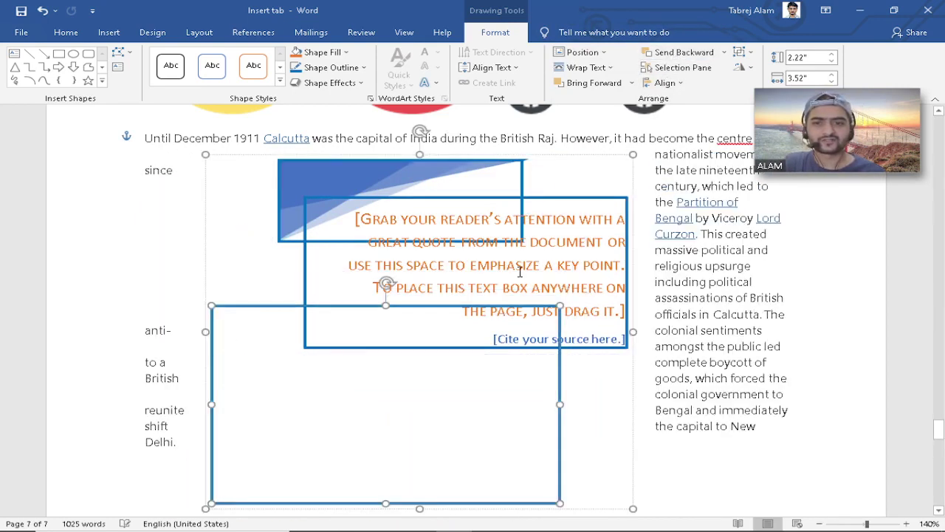
key("ctrl+z")
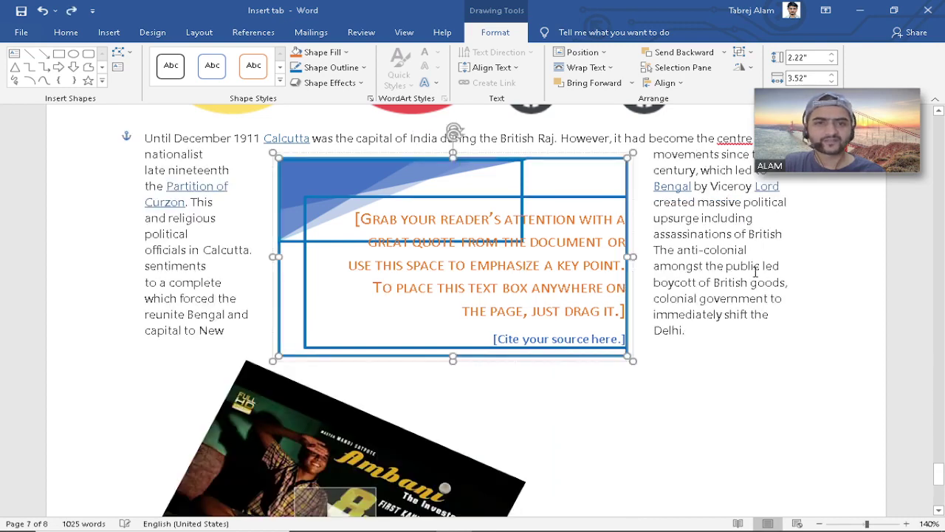
Send the quote text box backward one level and bring it in front of text
left_click(610, 163)
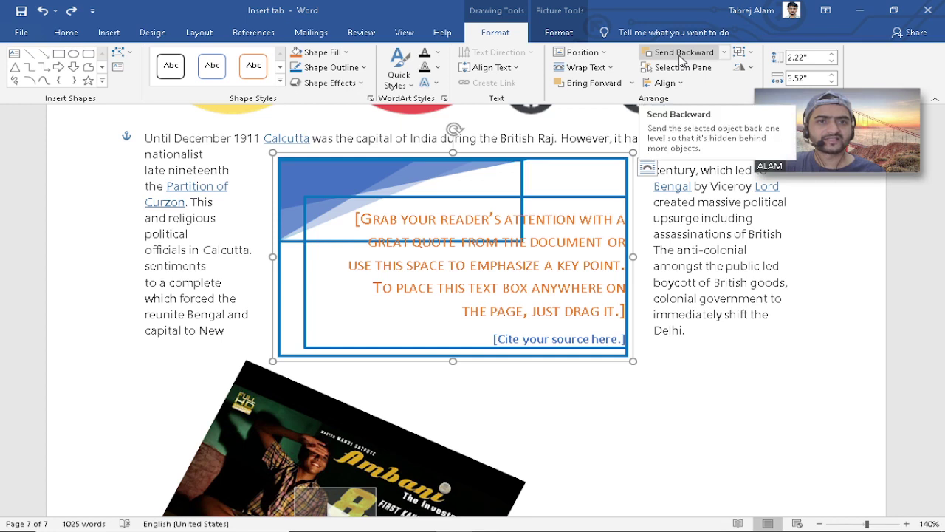
left_click(681, 58)
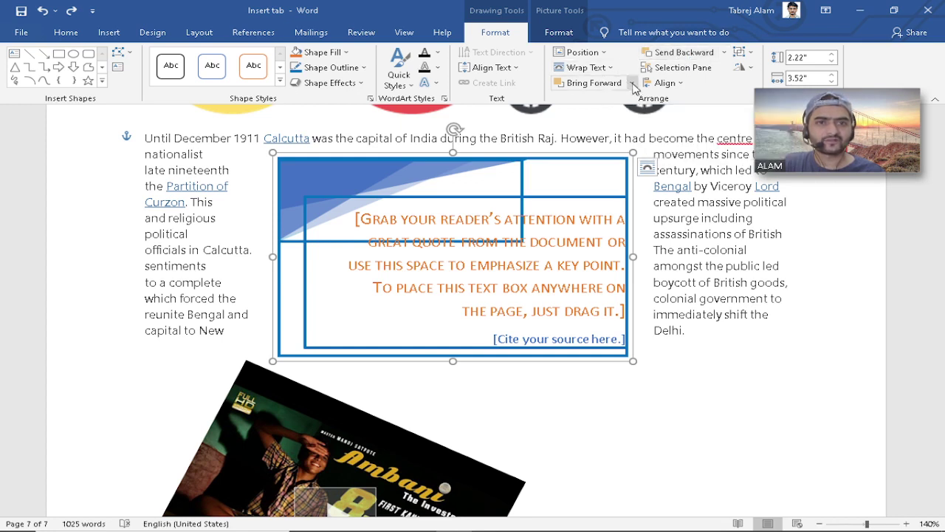
left_click(632, 83)
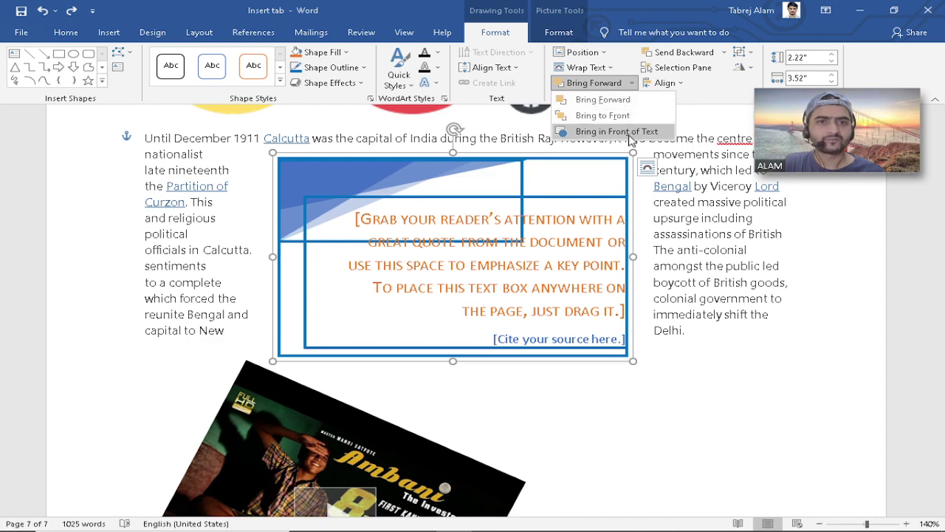
left_click(629, 132)
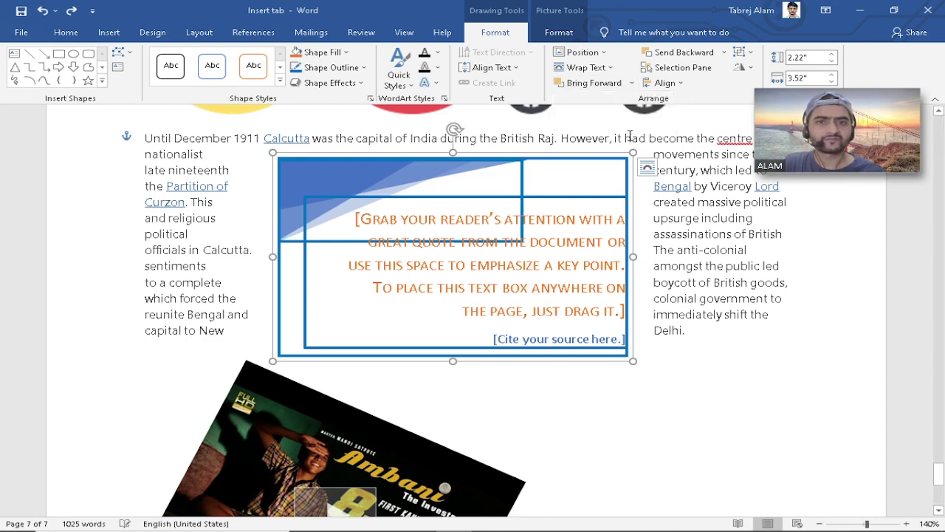
Shift the quote text box slightly within the Calcutta paragraph
left_click(681, 250)
left_click(611, 158)
left_click_drag(608, 157, 581, 237)
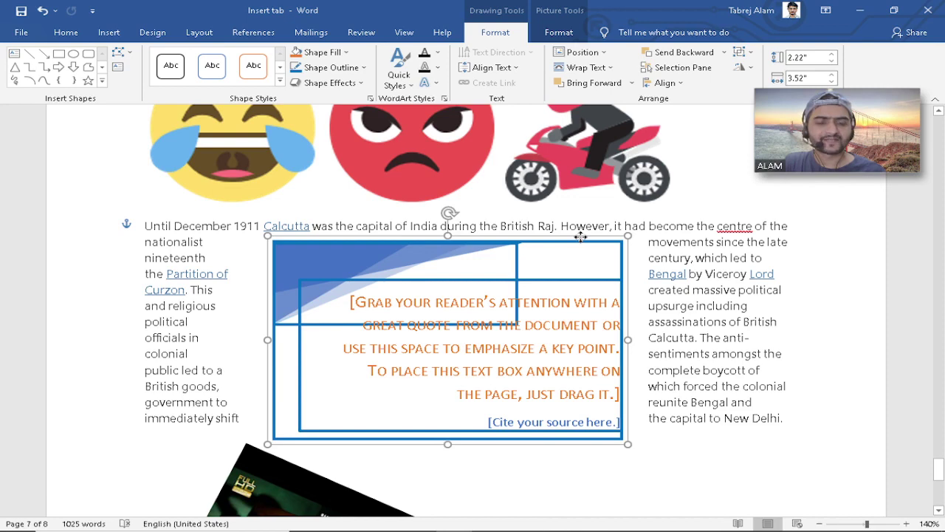
left_click_drag(580, 237, 581, 237)
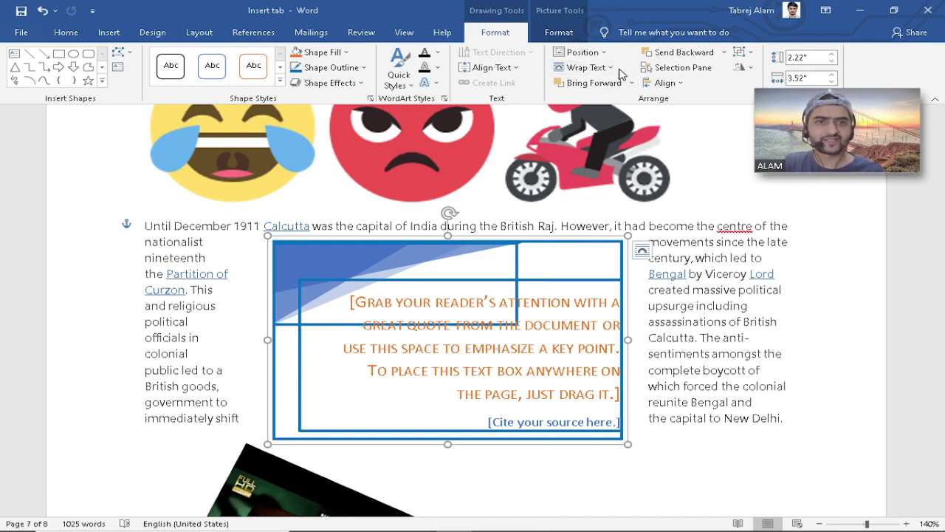
Set the quote text box's wrapping to Behind Text and move it up behind the Calcutta paragraph
left_click(614, 69)
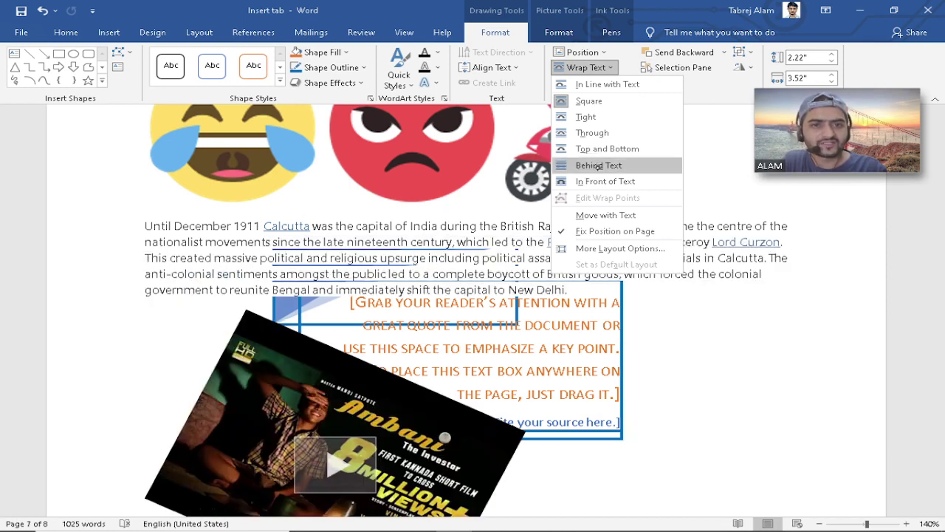
left_click(598, 166)
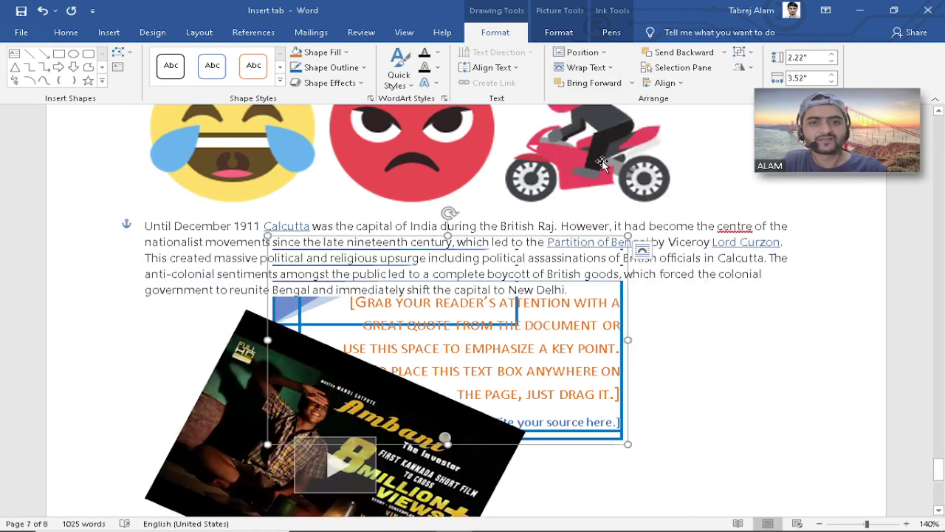
mouse_move(629, 377)
left_mouse_down()
mouse_move(626, 304)
mouse_move(628, 326)
left_mouse_up()
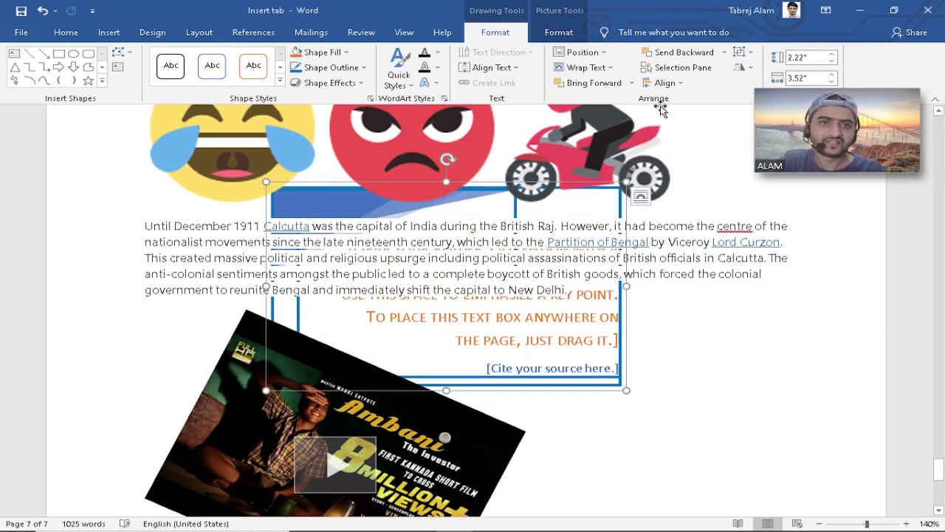
left_click(606, 89)
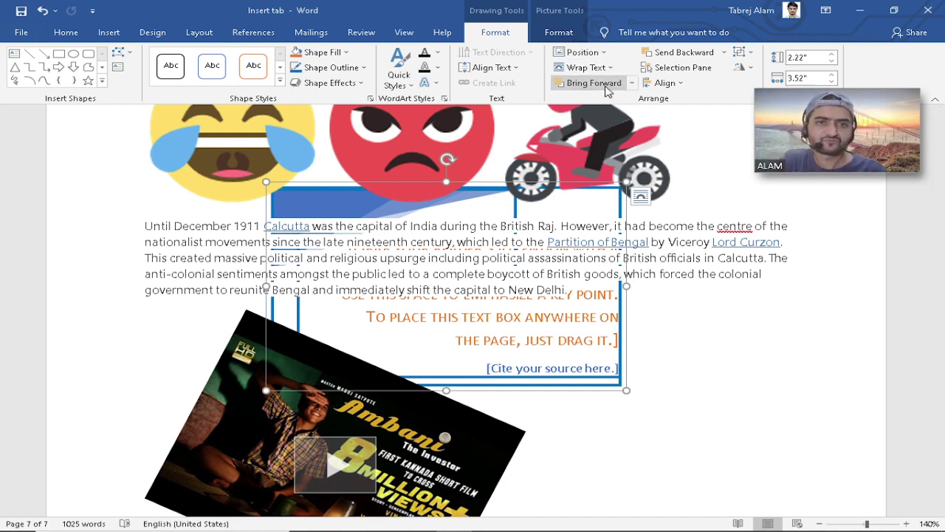
Change the quote text box's wrapping to Tight and move it back into the Calcutta paragraph, just below the first line
left_click(610, 69)
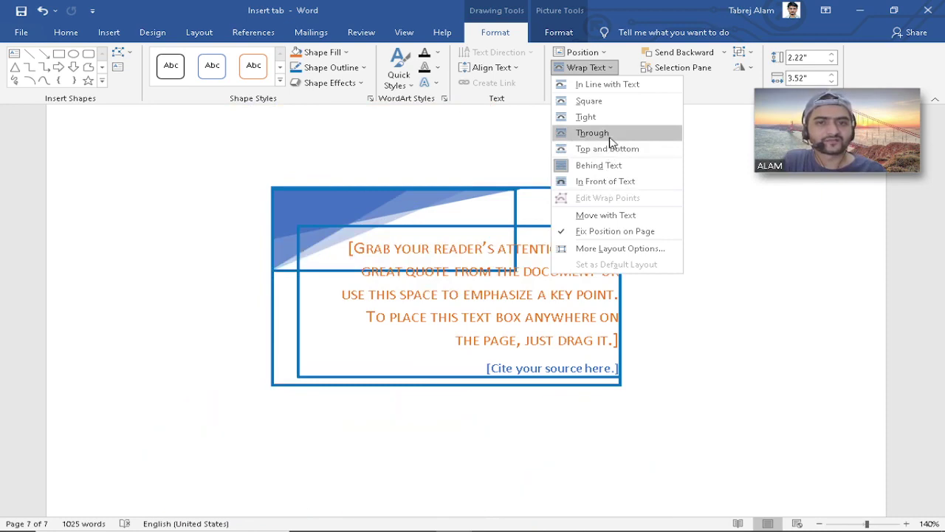
left_click(591, 116)
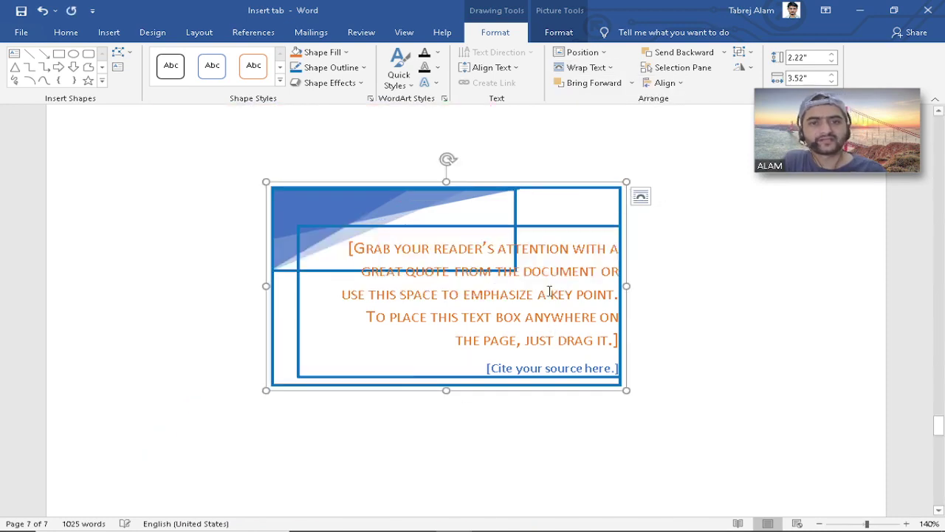
scroll(564, 215, "up", 5)
scroll(564, 211, "down", 7)
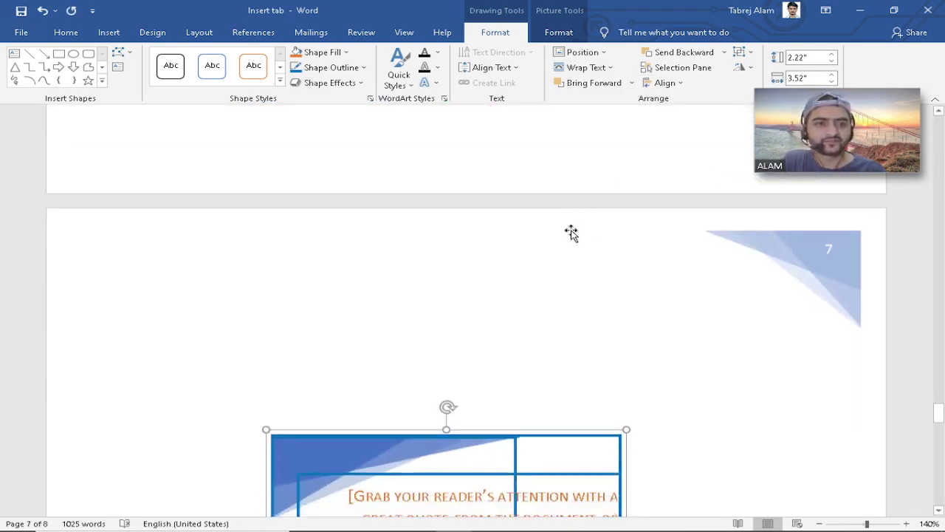
scroll(573, 232, "down", 4)
scroll(546, 185, "up", 3)
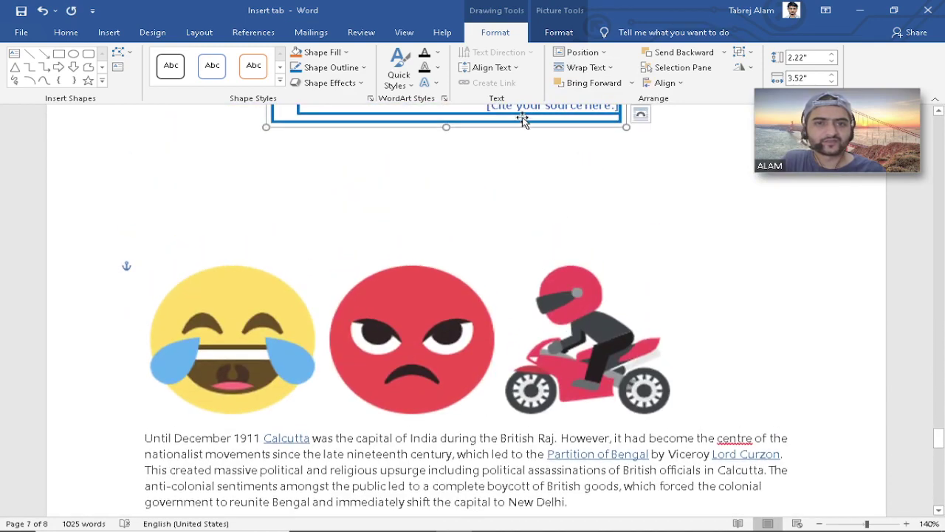
left_click_drag(523, 118, 532, 176)
scroll(547, 269, "up", 5)
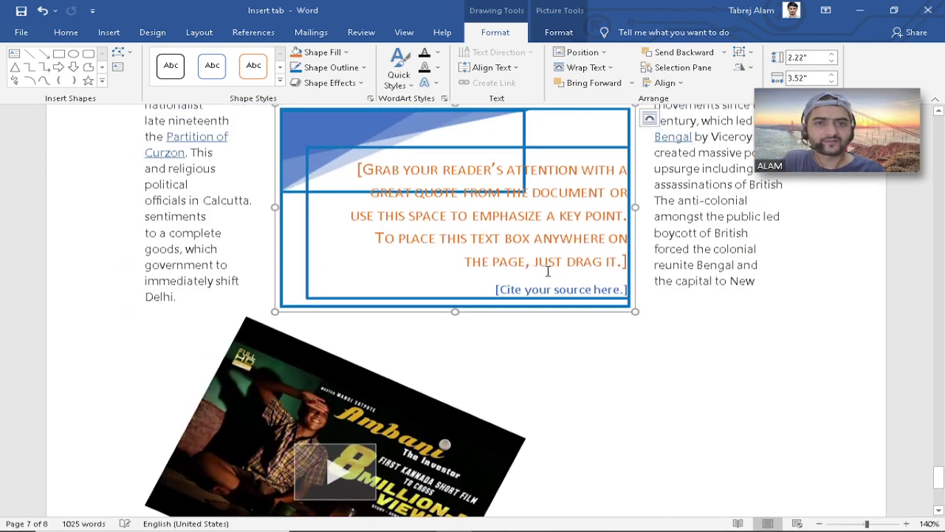
left_click_drag(603, 281, 613, 285)
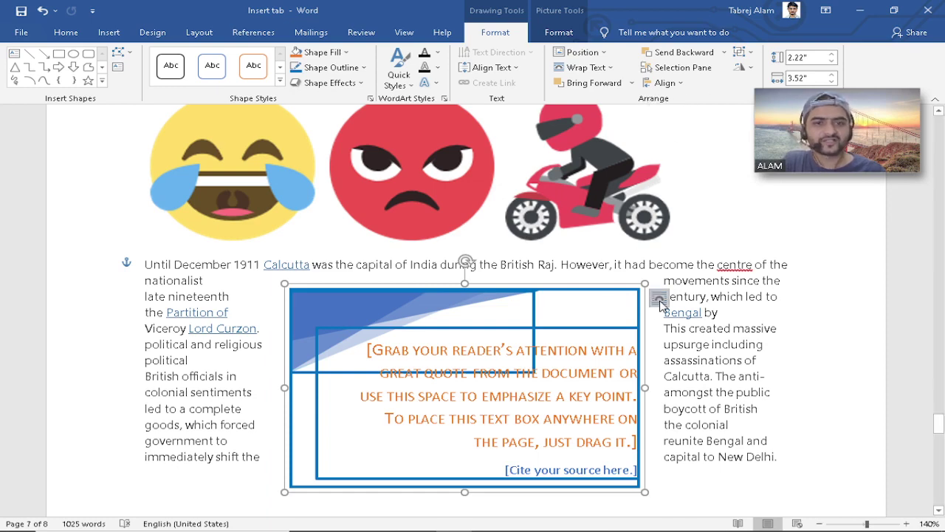
Resize the quote text box to about 2.23" high and 3.11" wide
left_click_drag(645, 283, 614, 294)
mouse_move(562, 313)
left_mouse_down()
mouse_move(562, 347)
mouse_move(561, 302)
left_mouse_up()
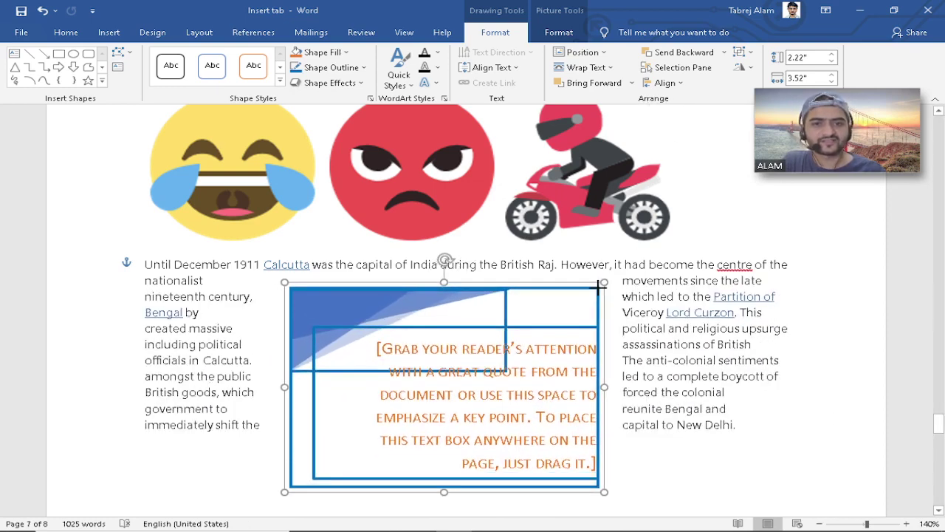
left_click(667, 311)
left_click(550, 306)
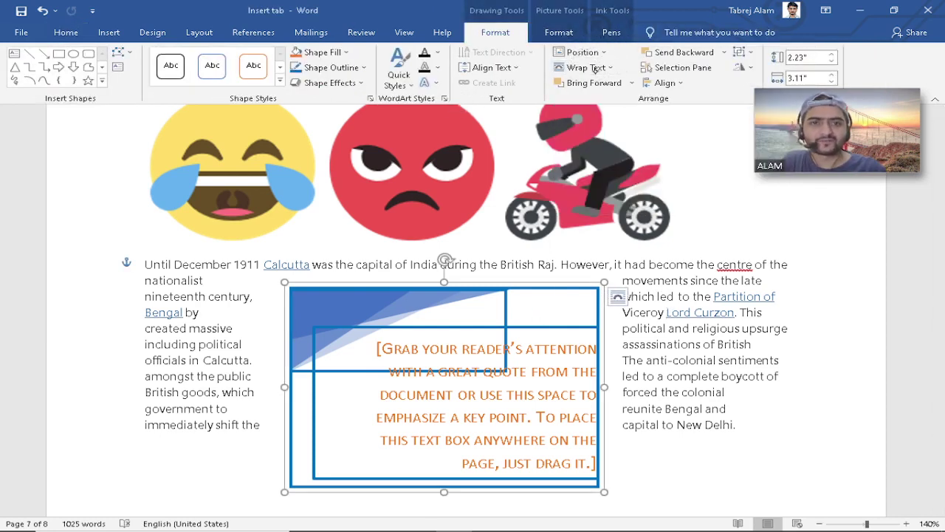
Delete the quote text box from the Calcutta paragraph
left_click(419, 200)
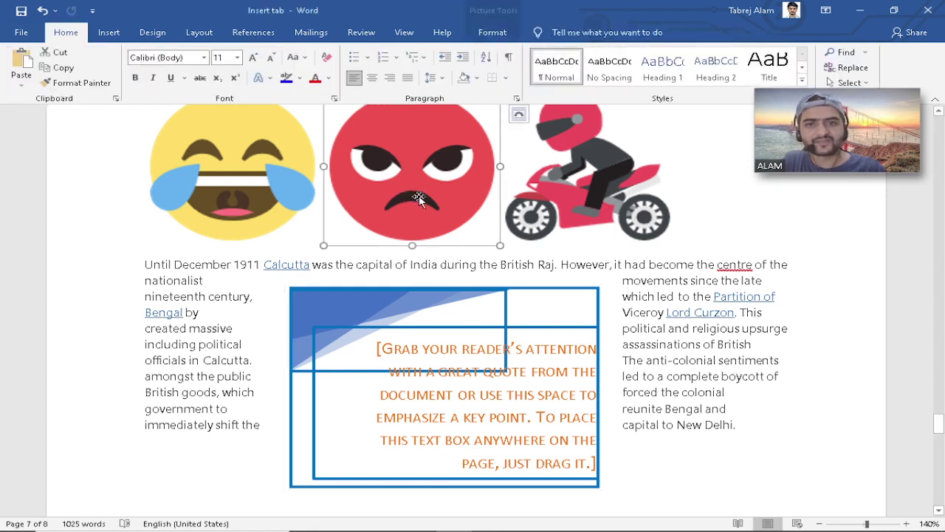
key("Tab")
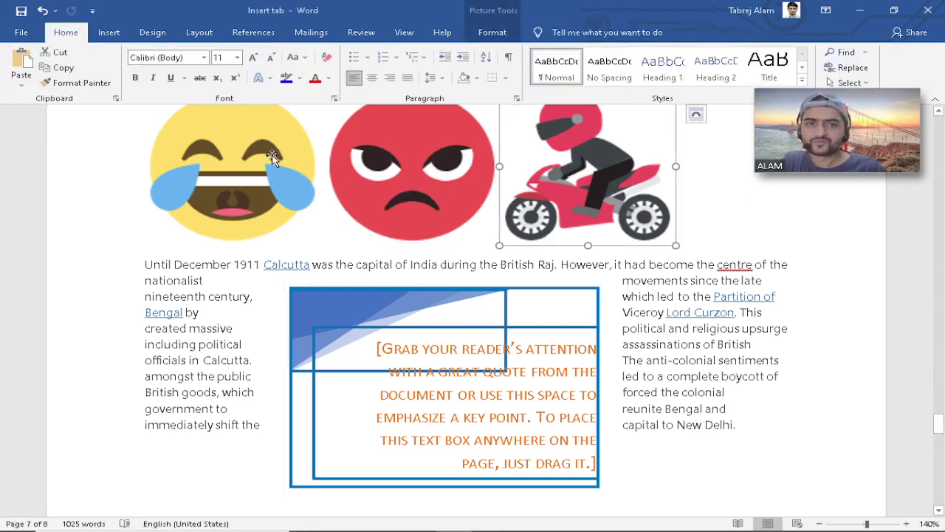
left_click(273, 157)
left_click(562, 316)
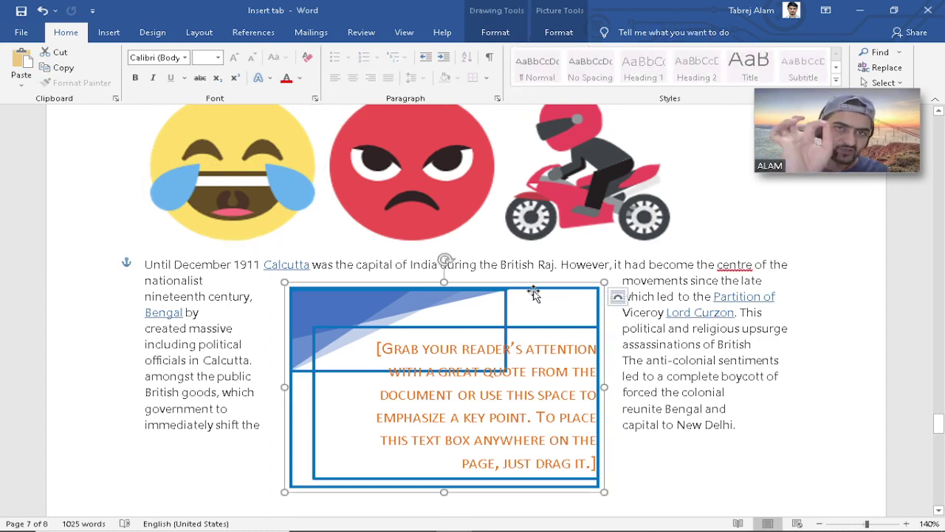
key("Delete")
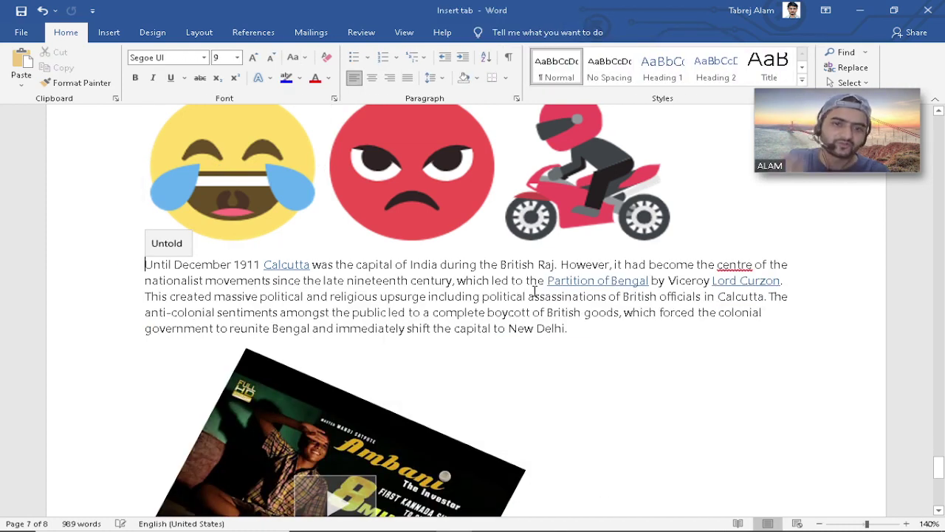
Move the laughing emoji into the Calcutta paragraph after "late nineteenth century," and set its text wrapping to Through
left_click(225, 167)
left_click_drag(226, 166, 456, 282)
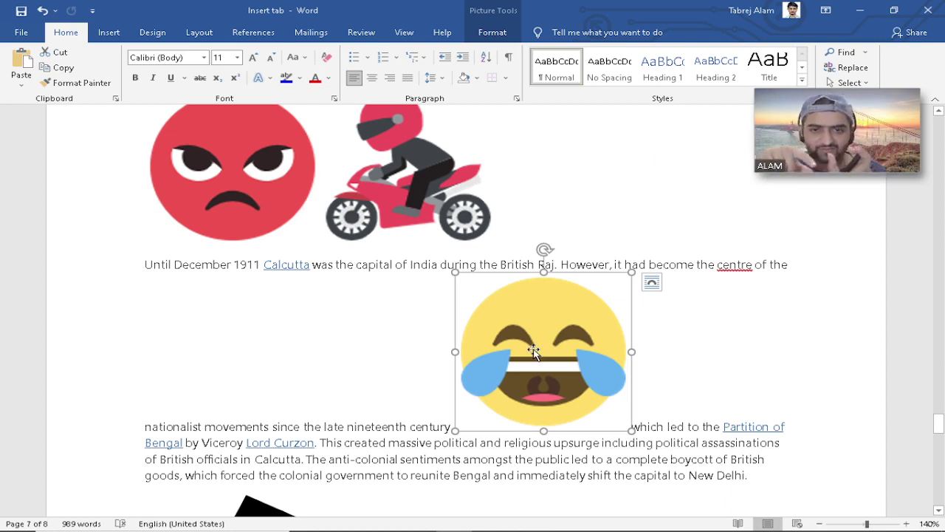
left_click(492, 33)
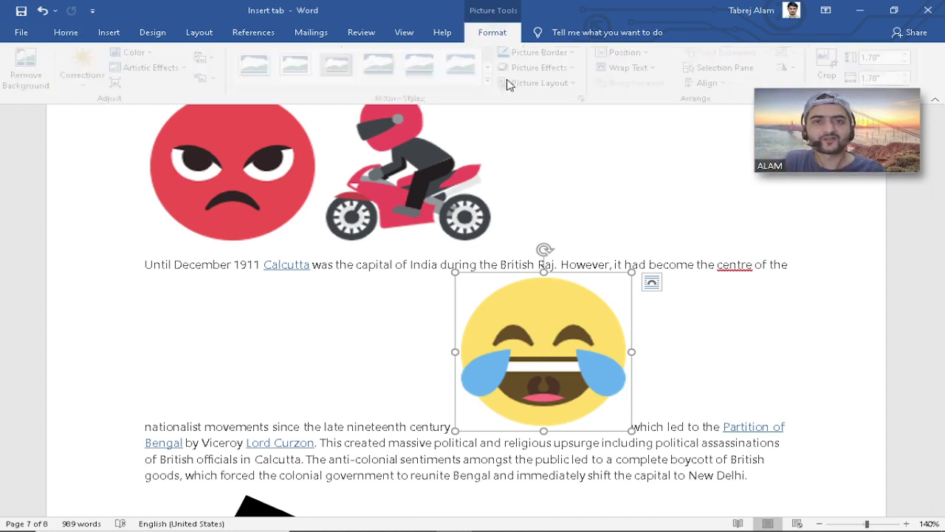
left_click(649, 67)
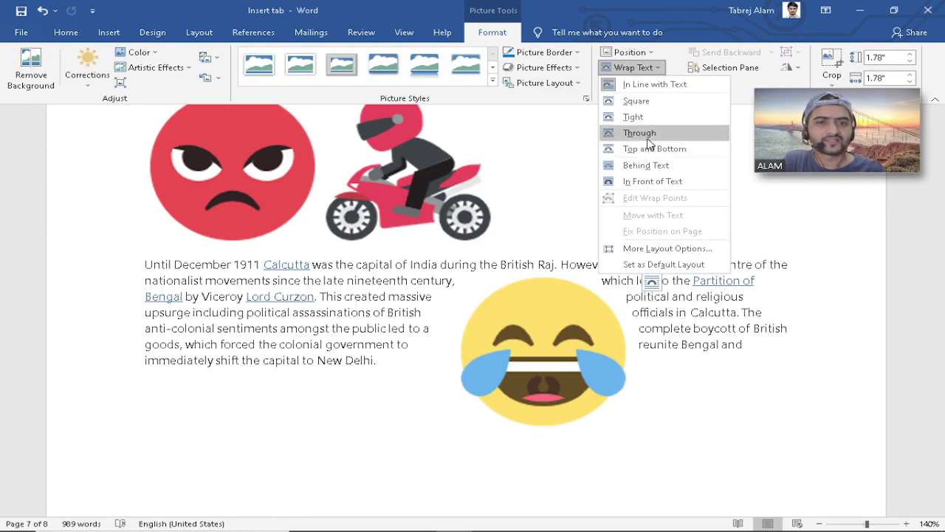
left_click(648, 137)
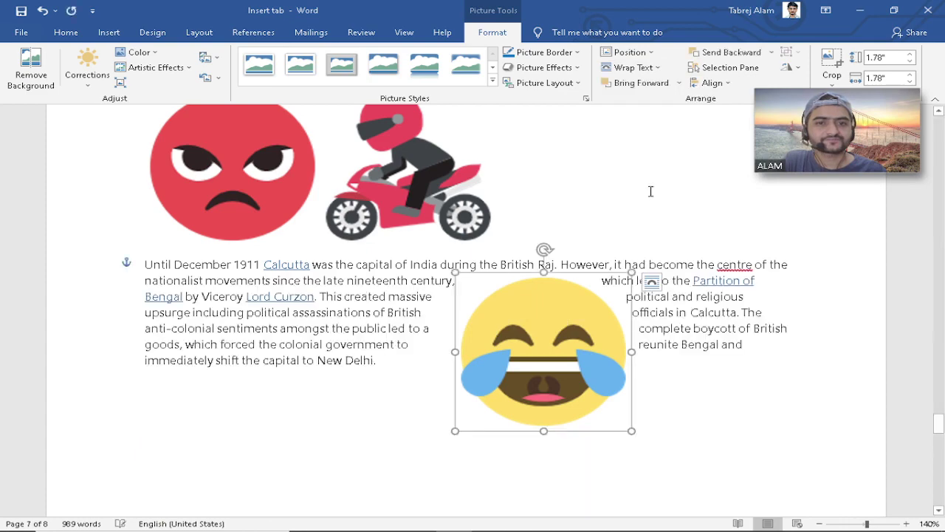
Move the laughing emoji further left and slightly up, to the middle of the Calcutta paragraph, starting at its first line
left_click(659, 71)
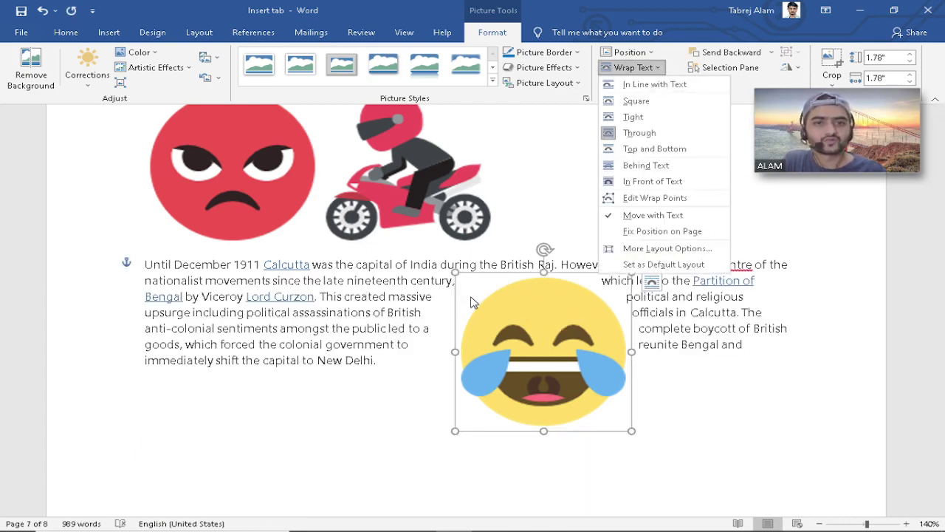
left_click(553, 330)
left_click_drag(550, 327, 474, 310)
left_click(624, 340)
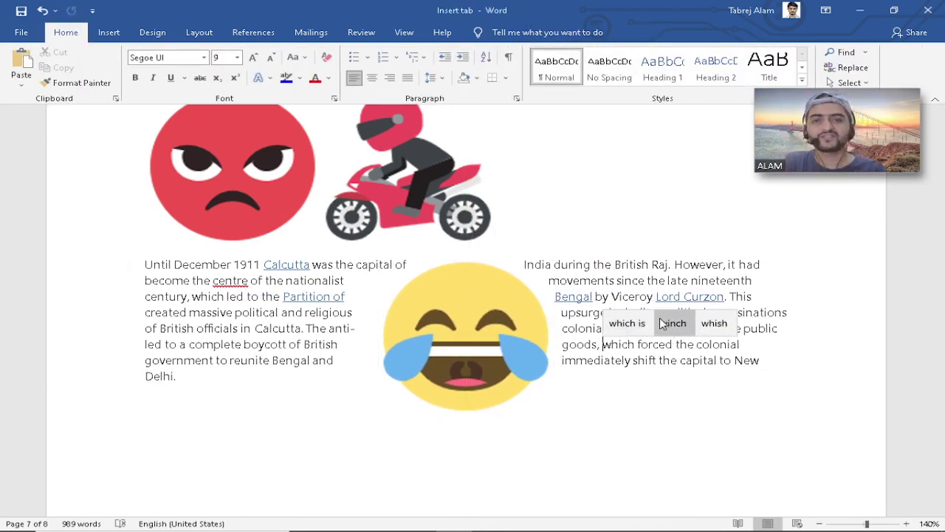
left_click(362, 341)
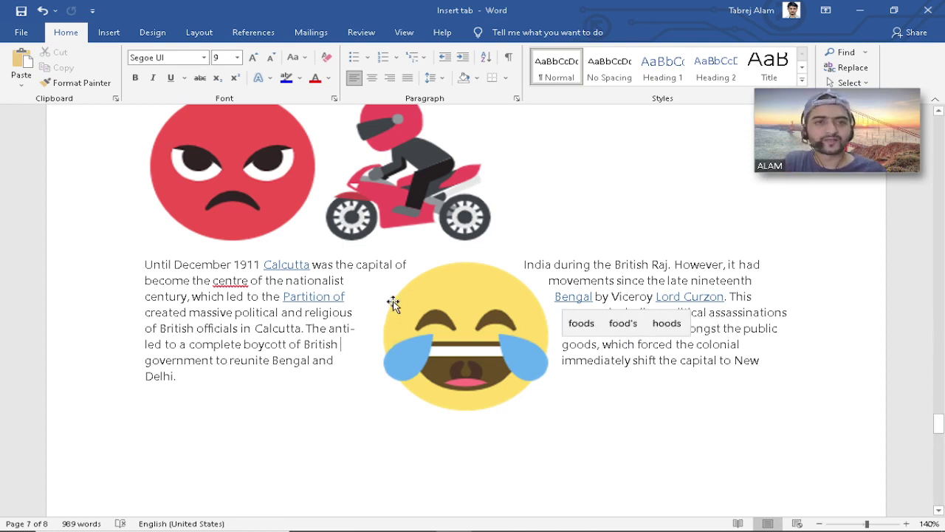
left_click(294, 361)
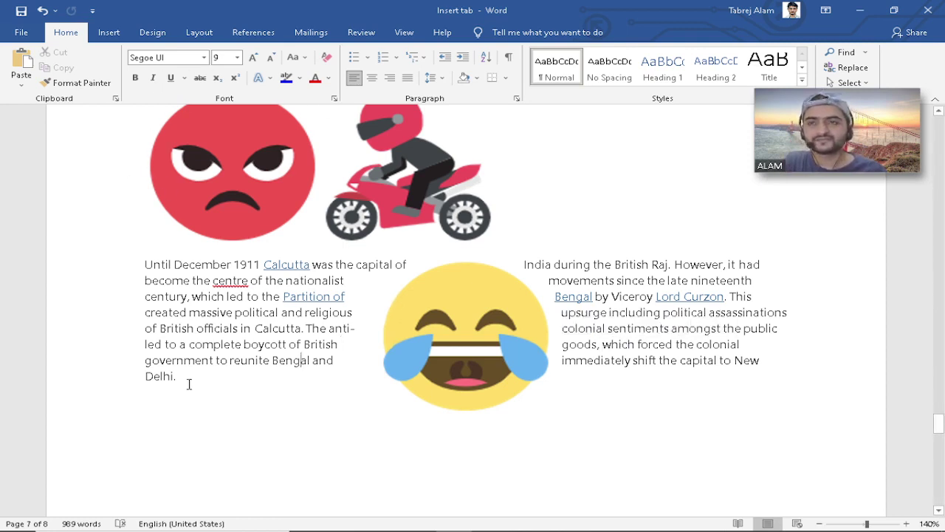
Select the laughing emoji in the Calcutta paragraph and open its cropping options
left_click(108, 32)
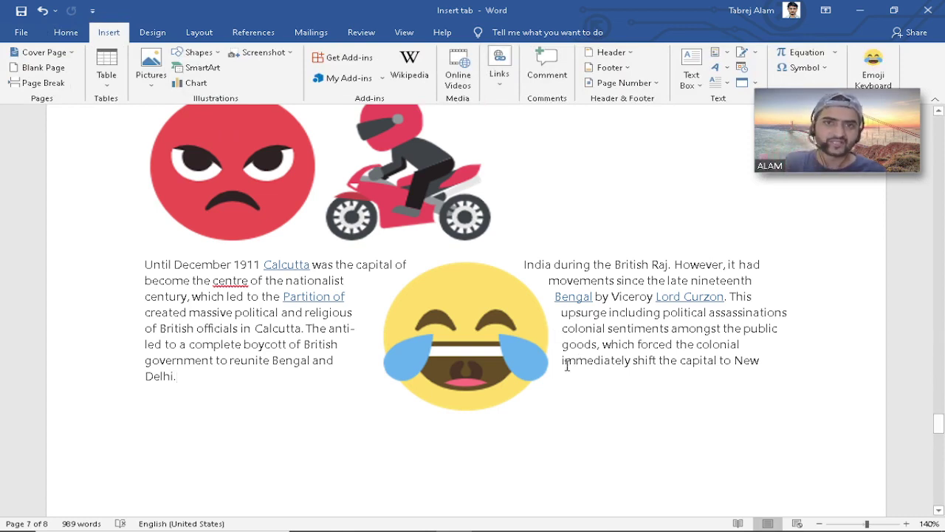
left_click(481, 315)
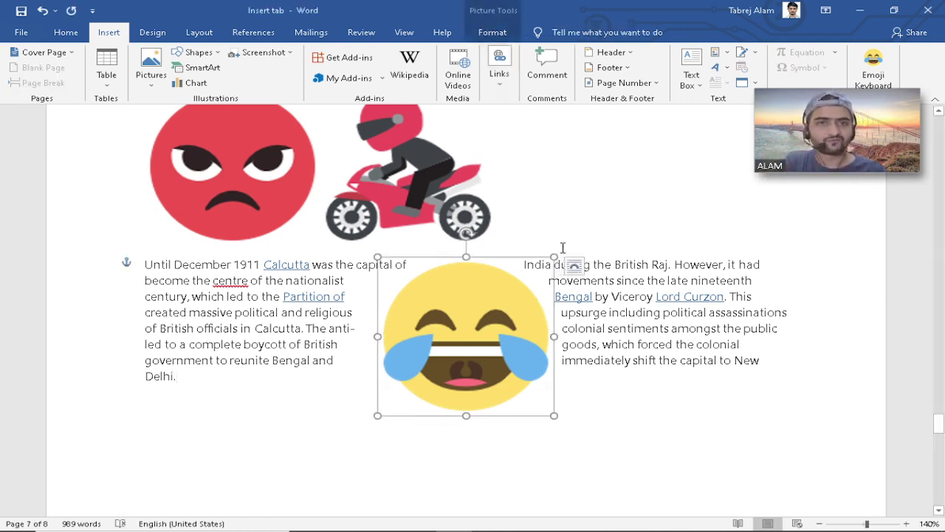
left_click(492, 32)
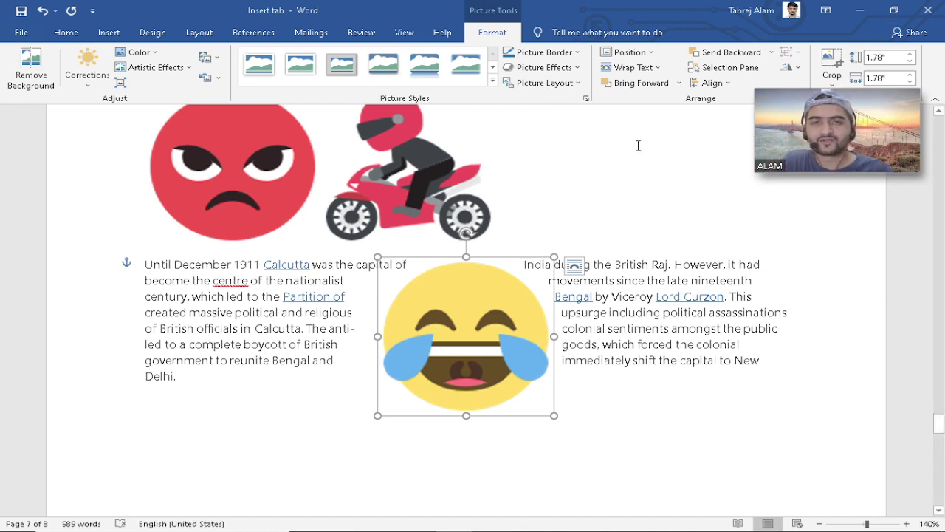
mouse_move(790, 118)
left_mouse_down()
mouse_move(790, 138)
mouse_move(790, 128)
left_mouse_up()
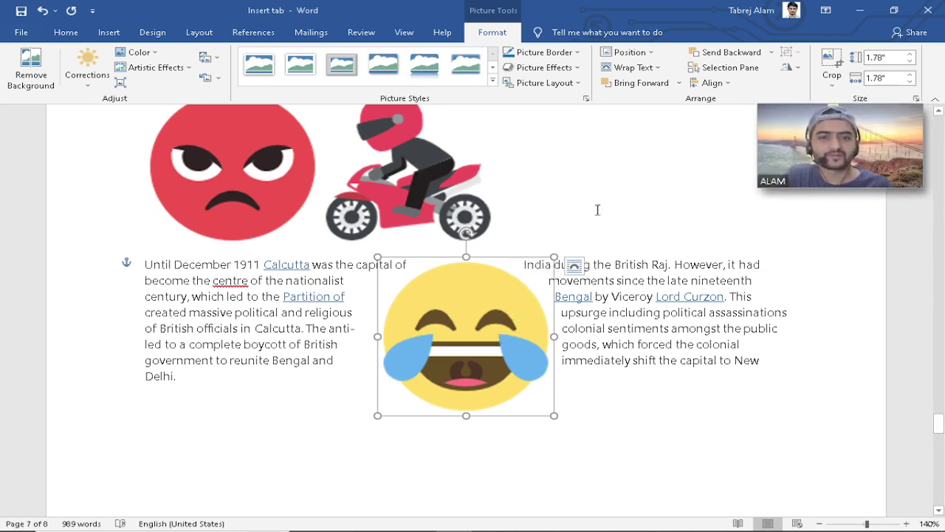
left_click(829, 86)
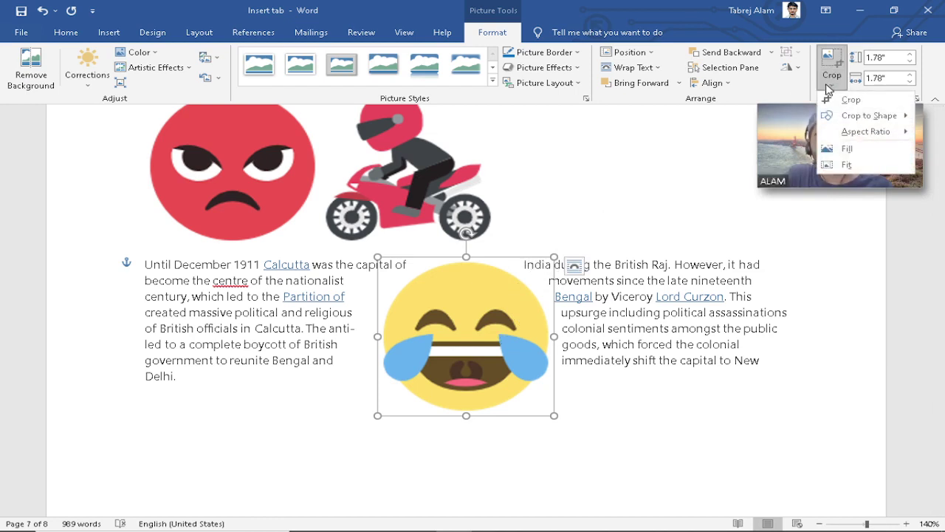
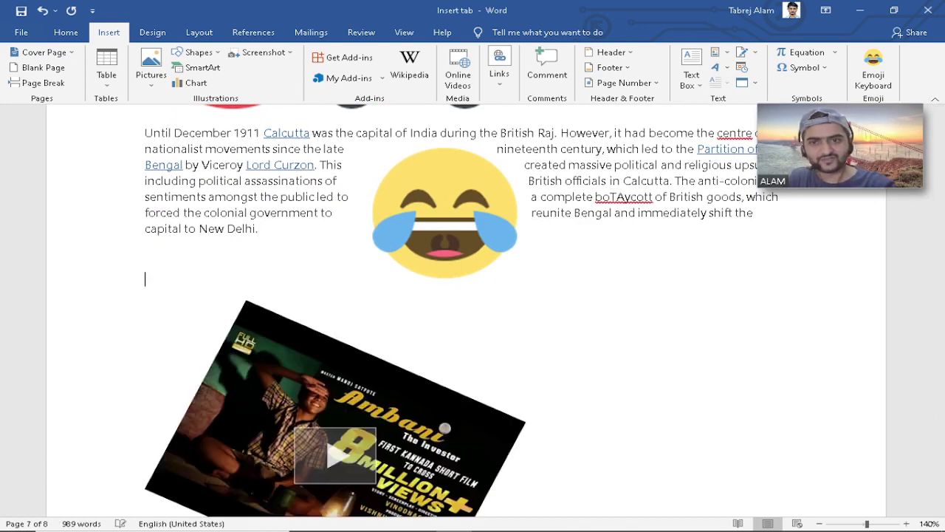
Insert blue-outlined WordArt reading "NEW DELHI" on the empty line between the Calcutta paragraph and the video
left_click(717, 67)
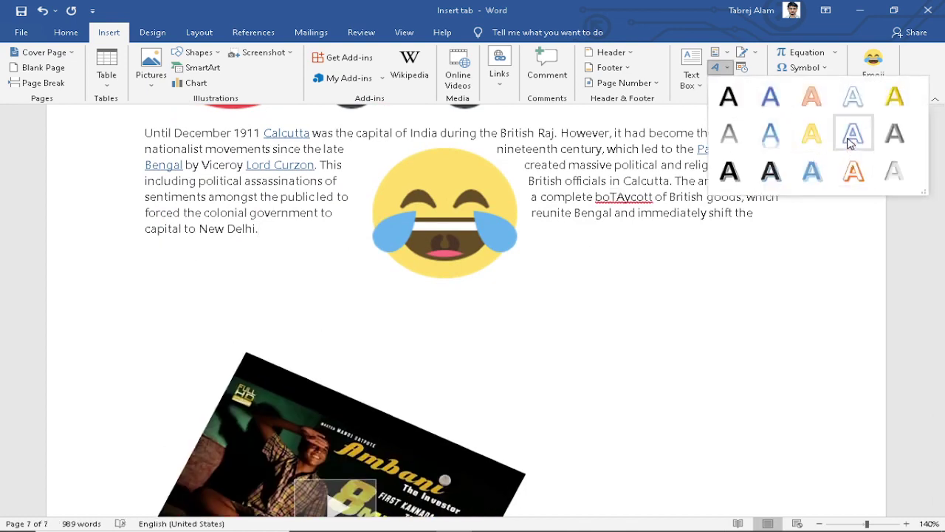
left_click(851, 142)
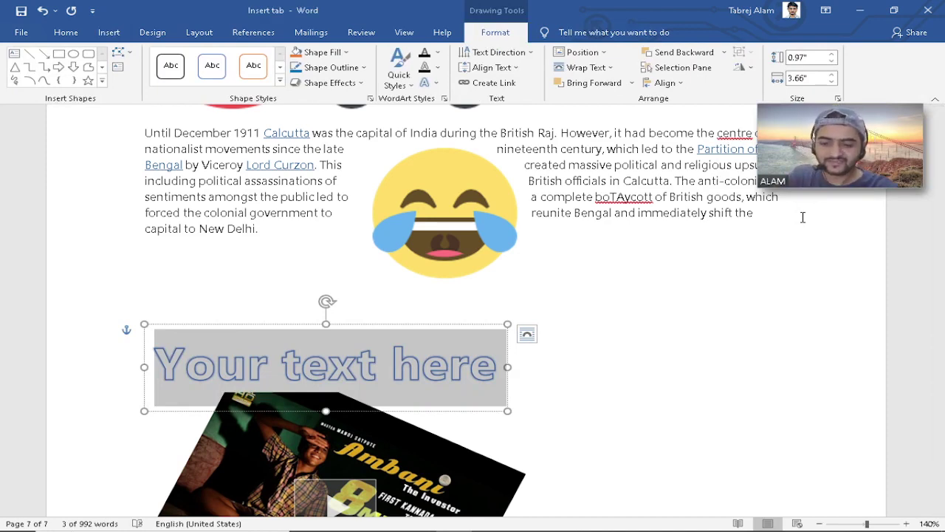
type("nde")
key("BackSpace")
key("BackSpace")
key("BackSpace")
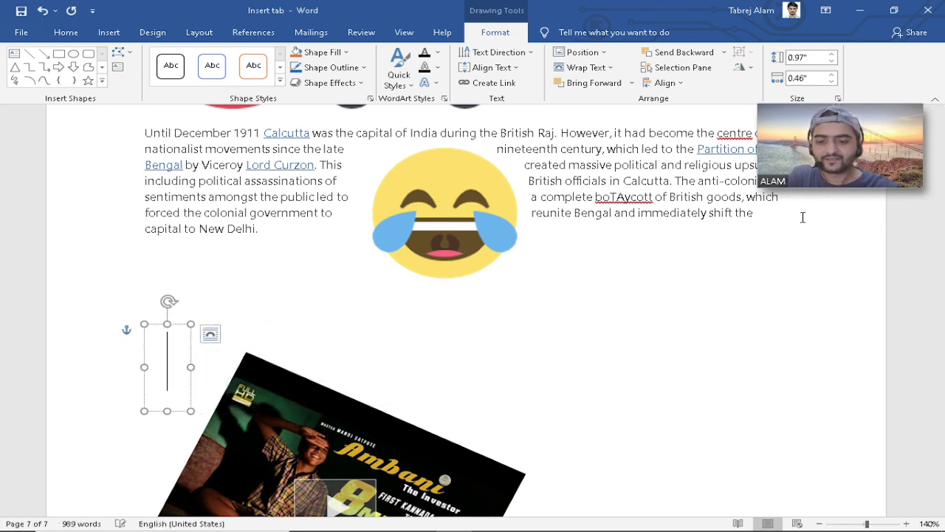
type("NEW DELHI")
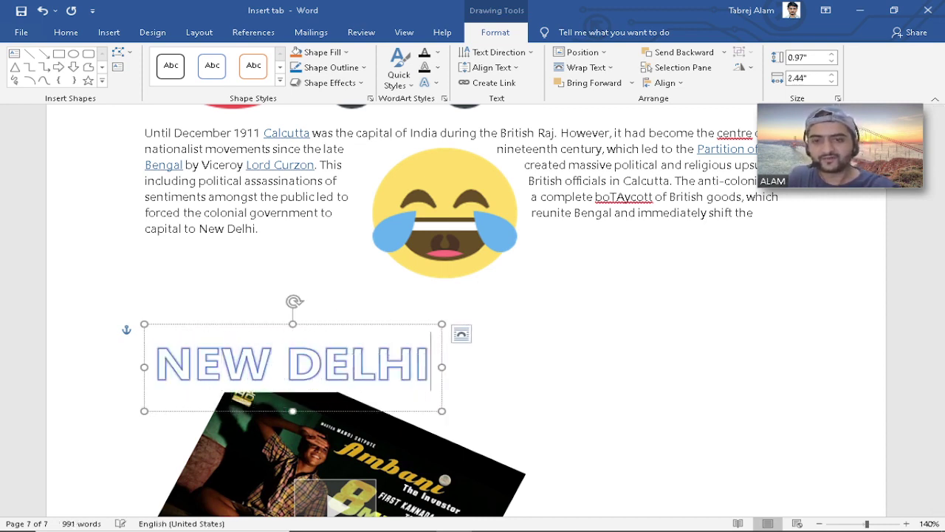
Place the cursor at the end of the Calcutta paragraph and search Bing's online pictures for "KEYBOARD"
left_click(224, 211)
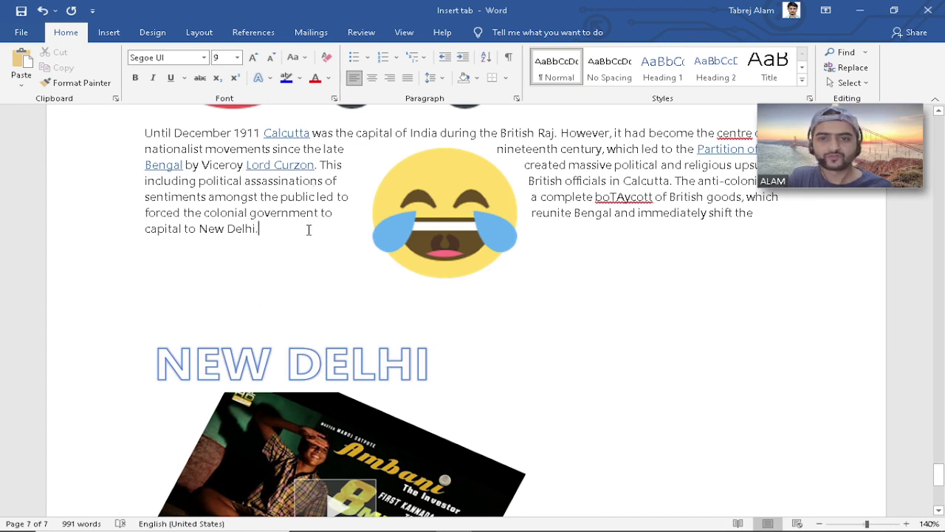
left_click(110, 34)
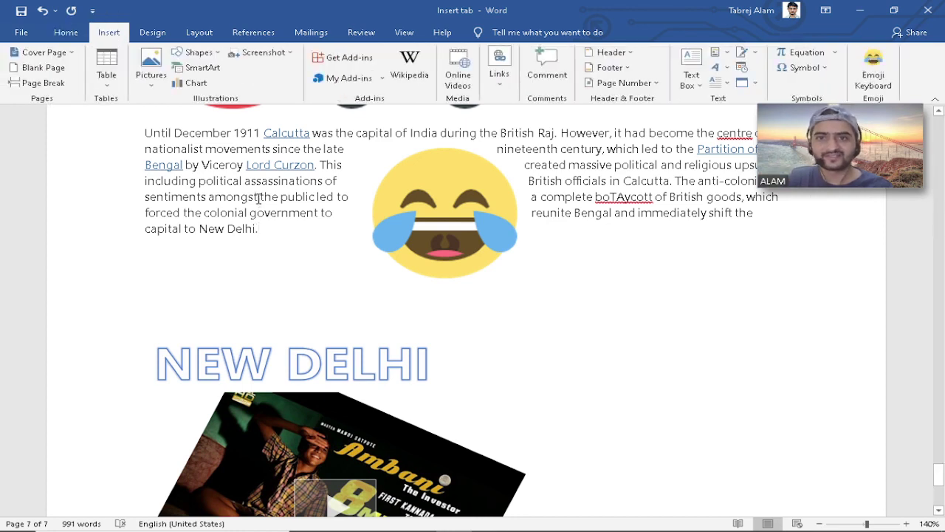
left_click(151, 74)
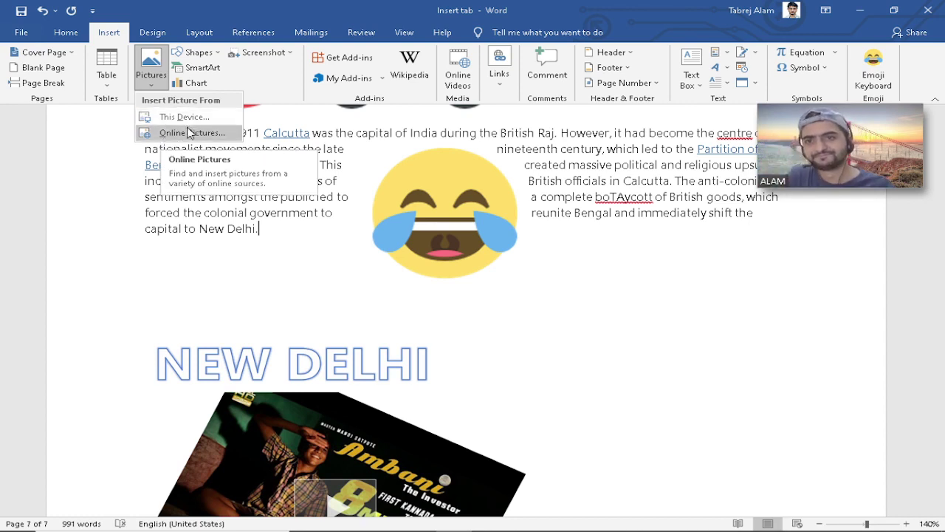
left_click(187, 131)
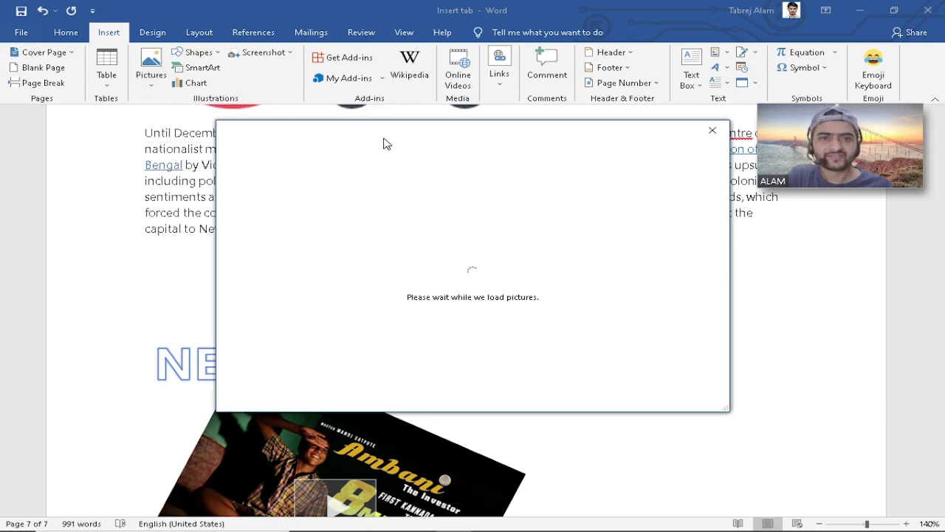
left_click(553, 197)
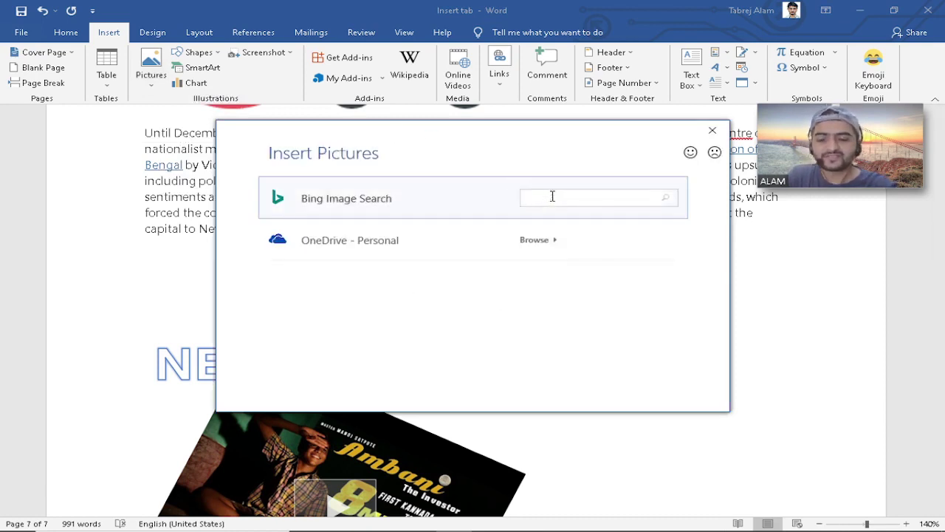
type("KEYBOARD")
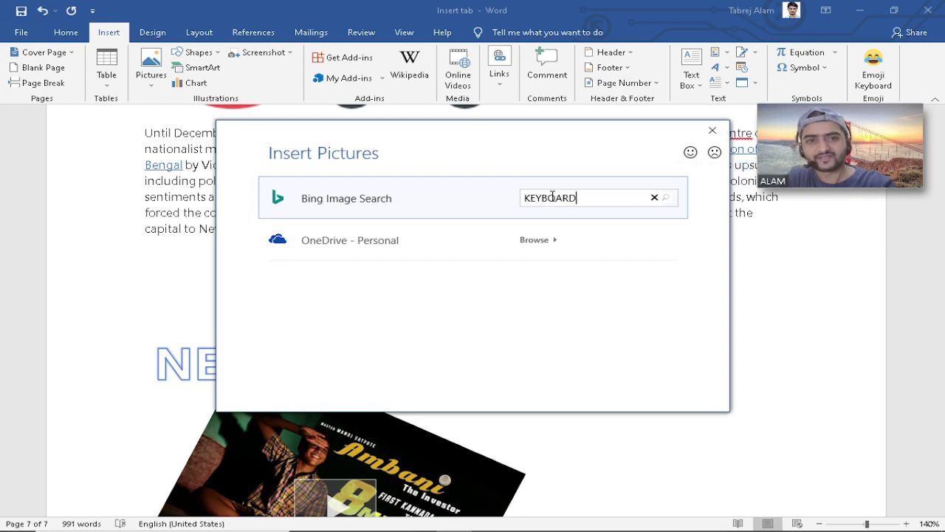
key("Return")
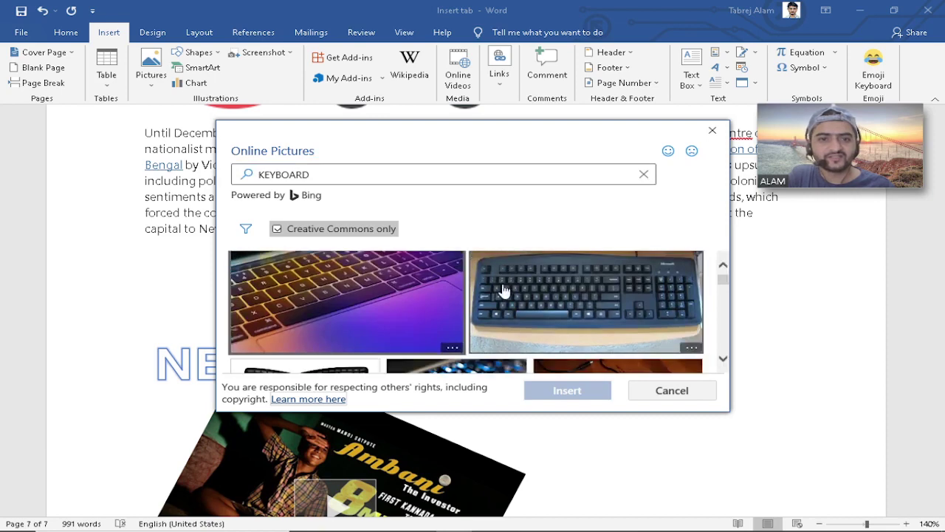
Insert the black Das Keyboard picture from the search results, dismissing the IObit Uninstaller notification
scroll(549, 303, "down", 5)
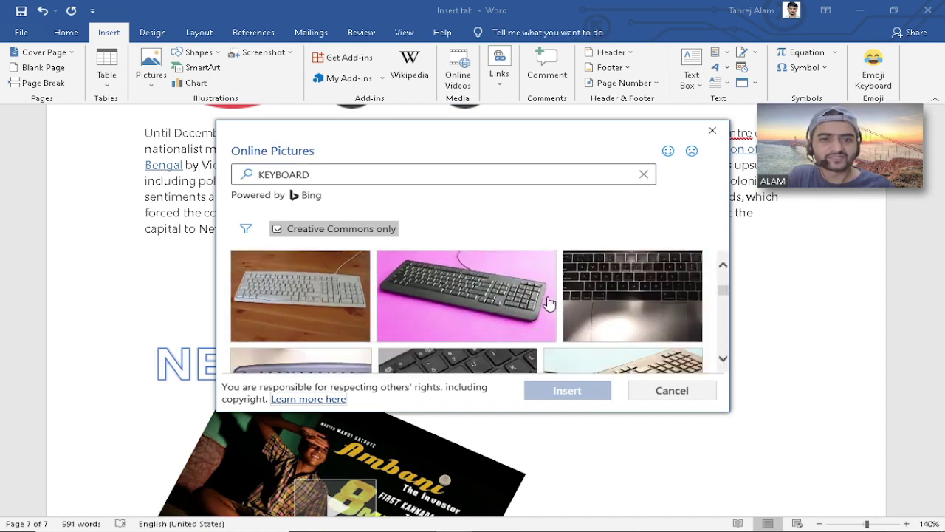
scroll(549, 303, "down", 5)
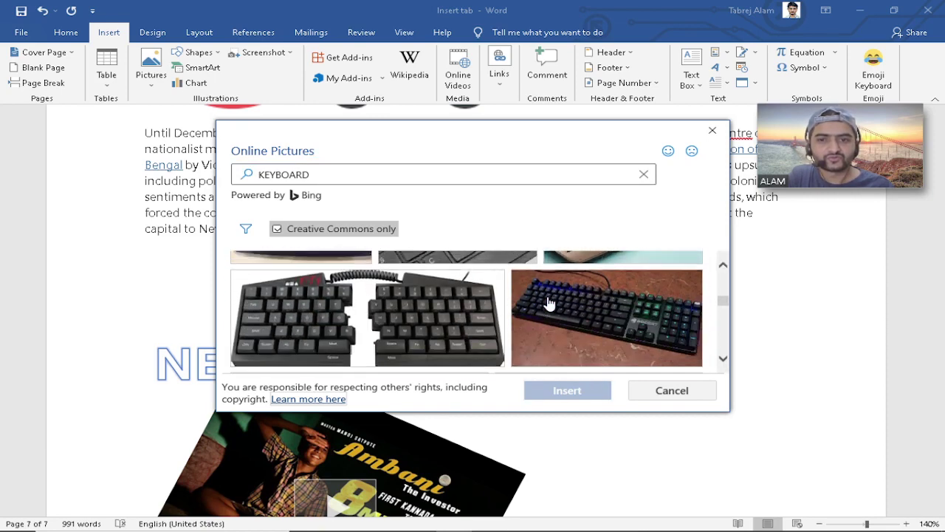
scroll(548, 303, "down", 3)
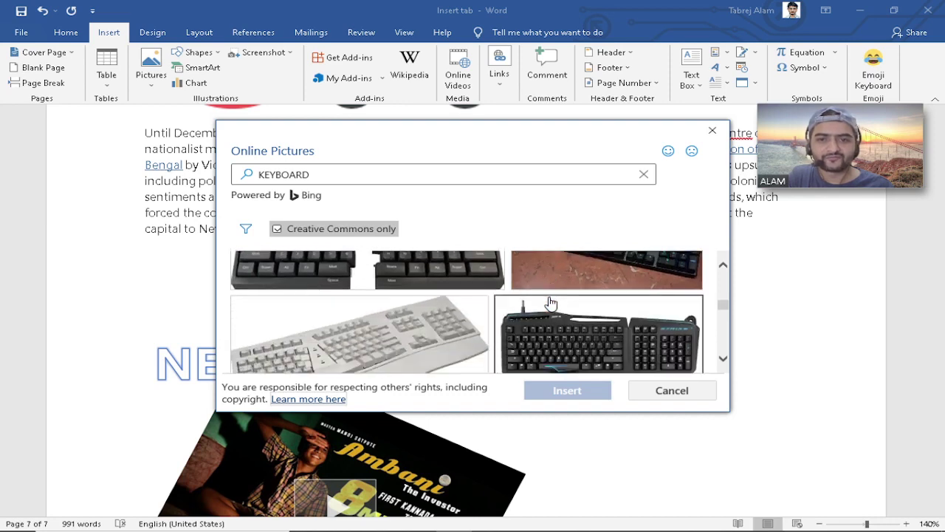
scroll(631, 327, "down", 4)
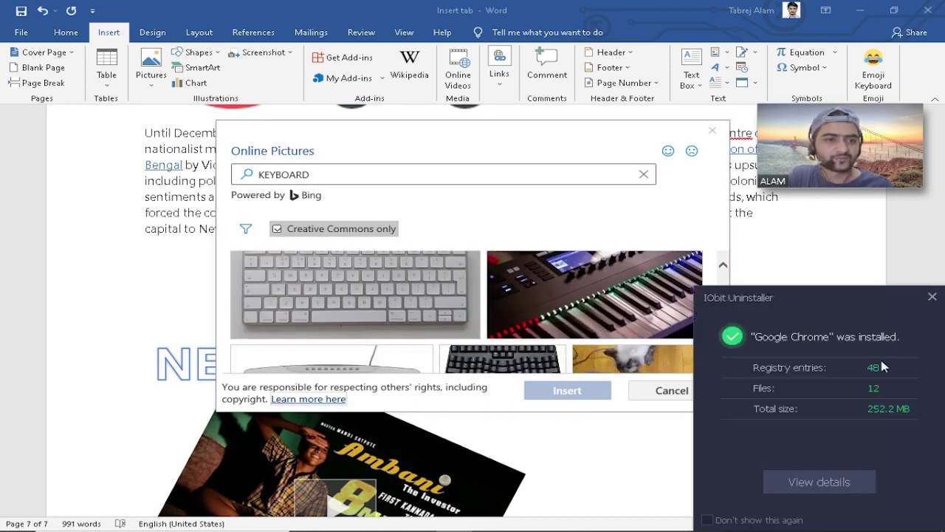
left_click(933, 296)
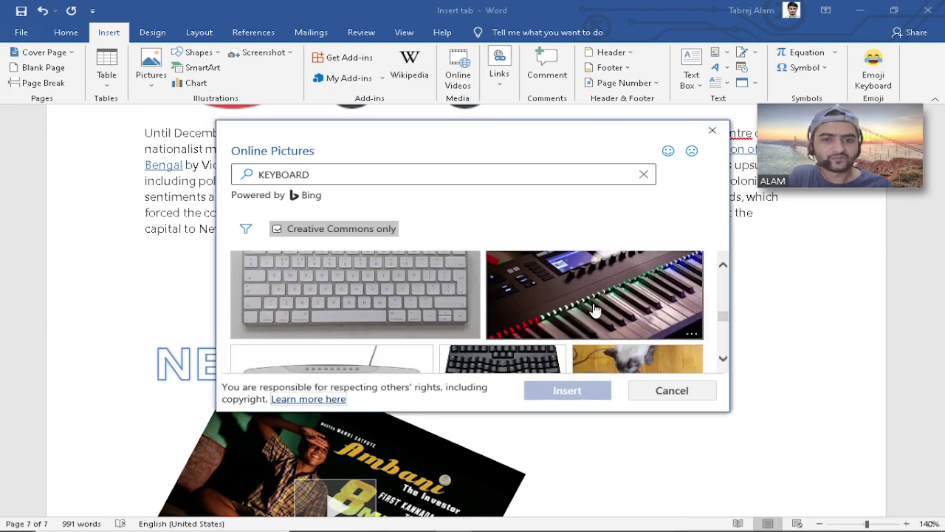
scroll(595, 309, "up", 1)
scroll(595, 309, "down", 1)
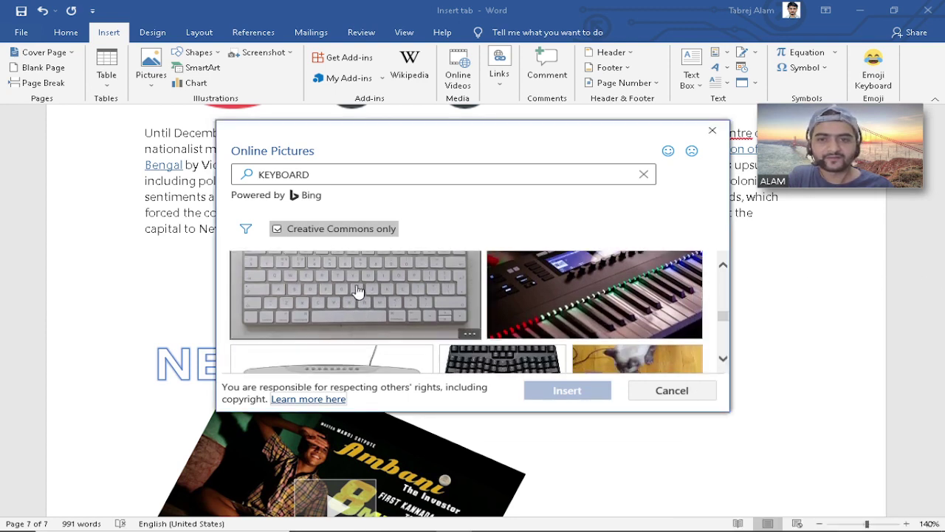
scroll(466, 322, "down", 2)
scroll(466, 320, "down", 3)
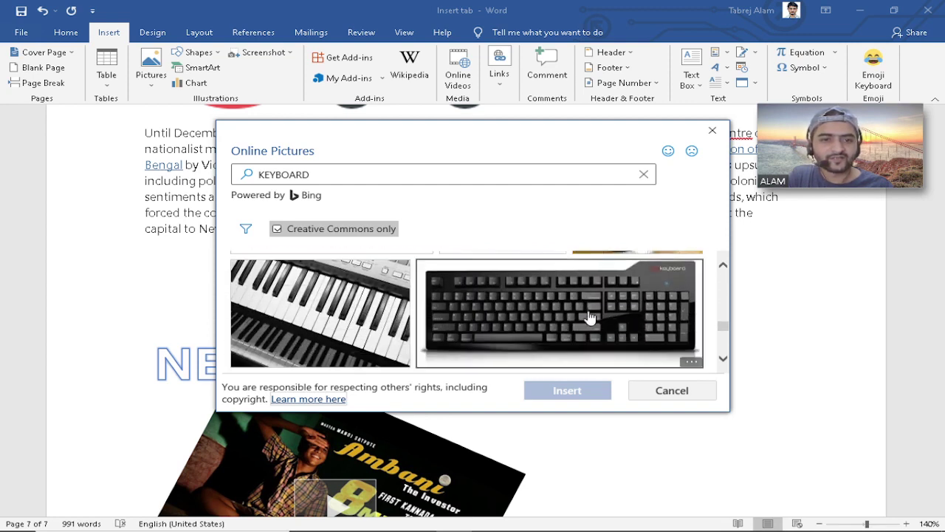
left_click(591, 319)
left_click(597, 392)
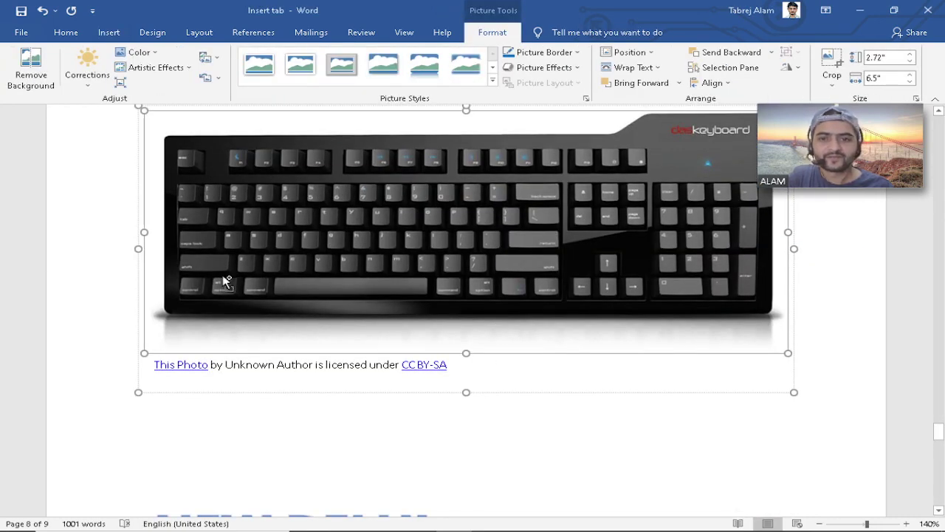
Enter "GDHDGD" in capitals followed by "hdndhdndhfnhd" in lowercase on the empty line below the keyboard picture's licence caption
scroll(218, 289, "up", 8)
scroll(216, 294, "up", 7)
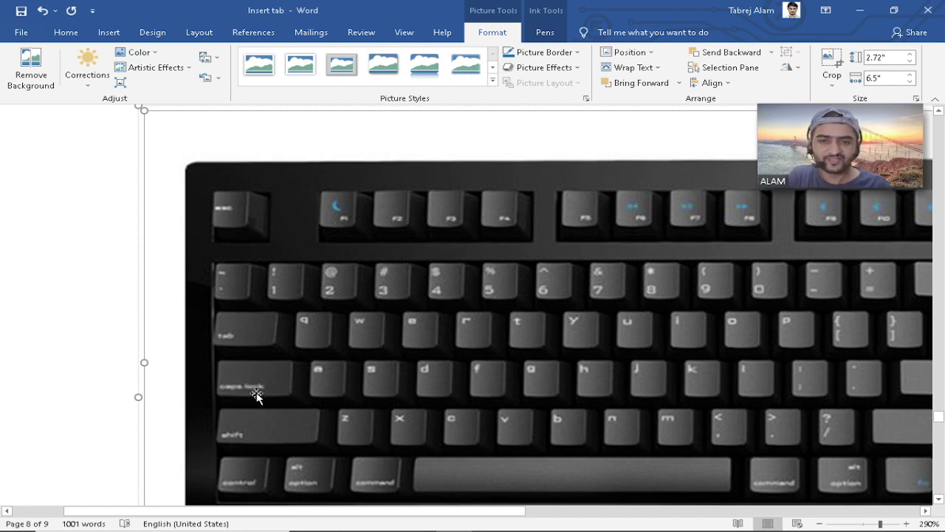
scroll(266, 362, "up", 6)
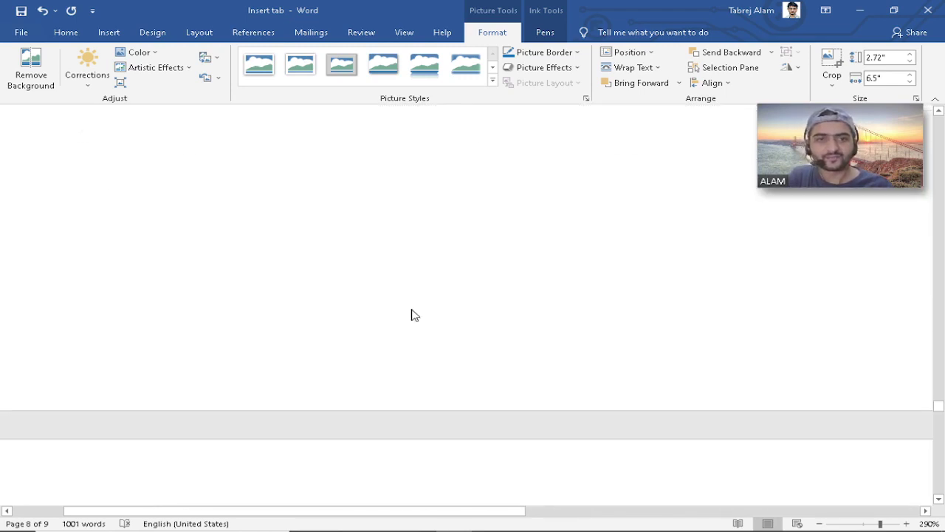
scroll(412, 310, "down", 6)
scroll(418, 255, "up", 5)
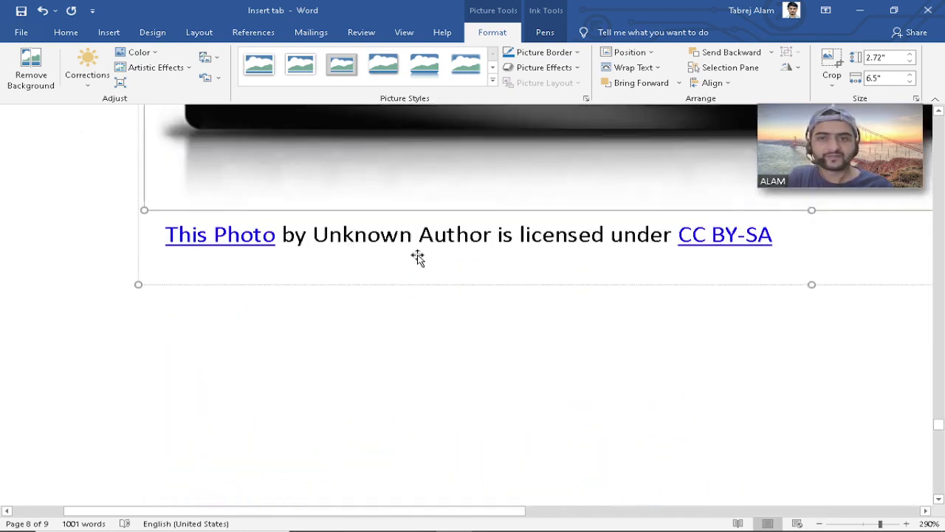
scroll(418, 256, "down", 2)
left_click(374, 249)
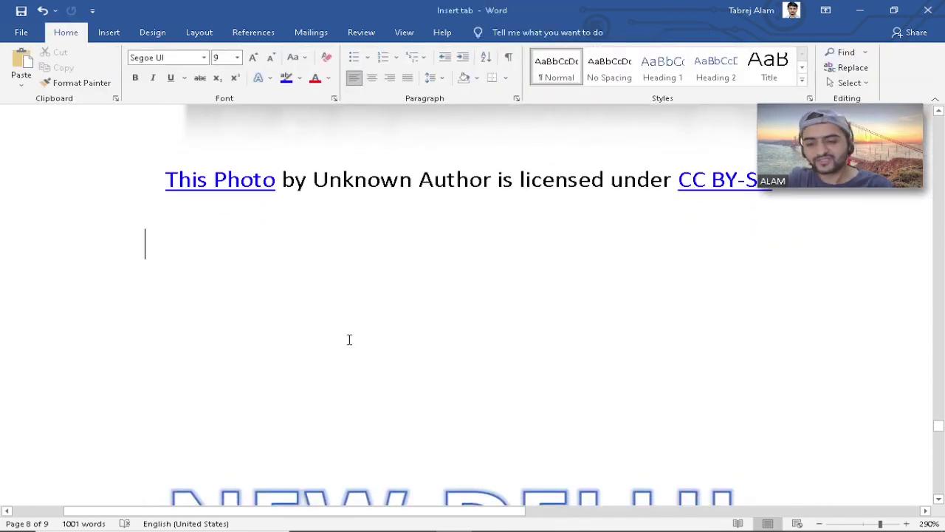
type("GDHDGD")
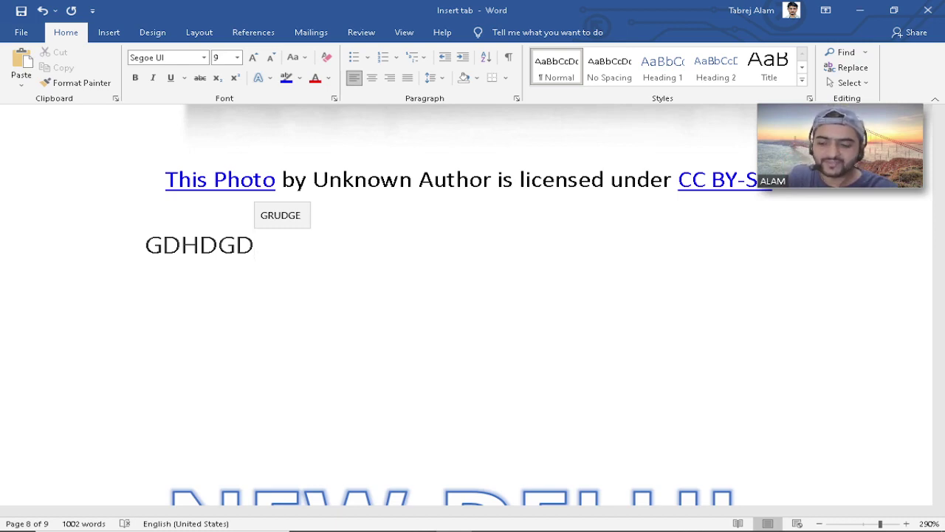
type("hdndhdndhfnhd")
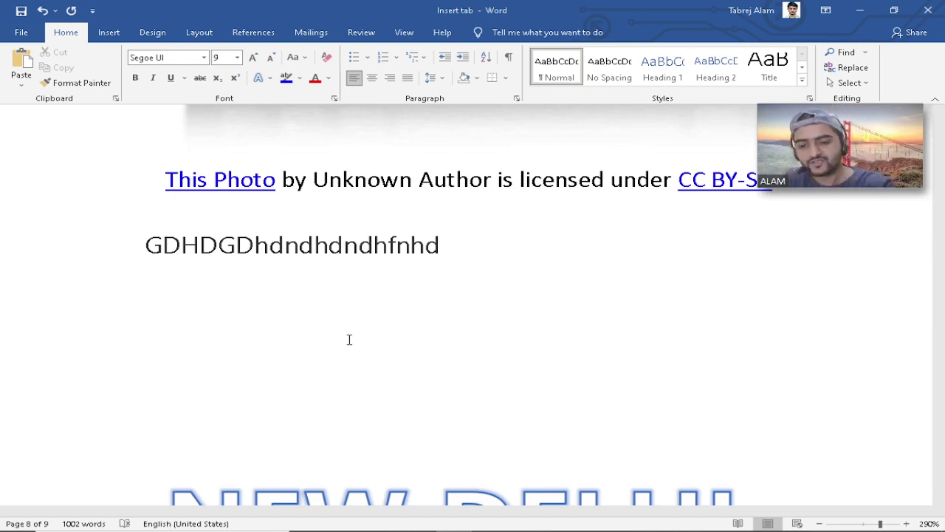
Append "TYU" in capitals and "ujujhju" in lowercase to the sample text below the keyboard picture's caption
type("TYU")
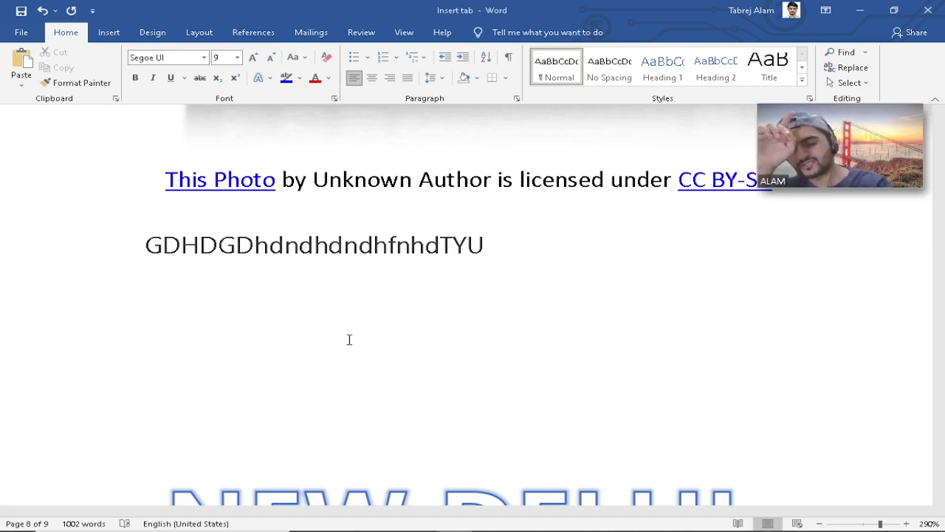
type("ujujhju")
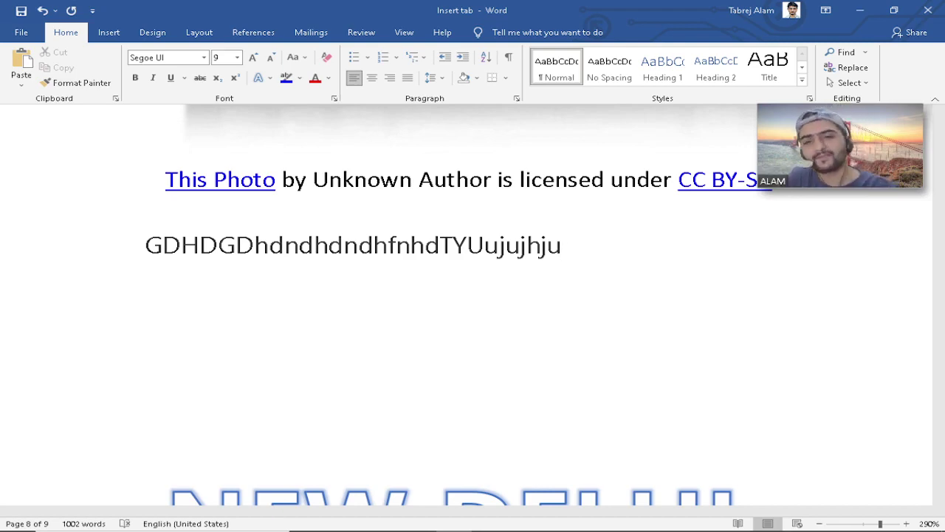
scroll(357, 339, "up", 3)
scroll(357, 339, "down", 3)
scroll(359, 338, "up", 3)
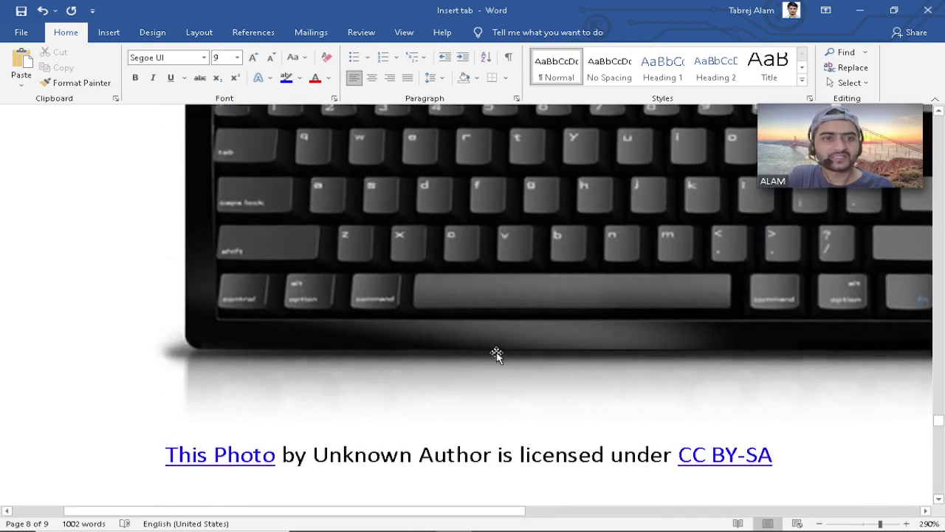
left_click(109, 32)
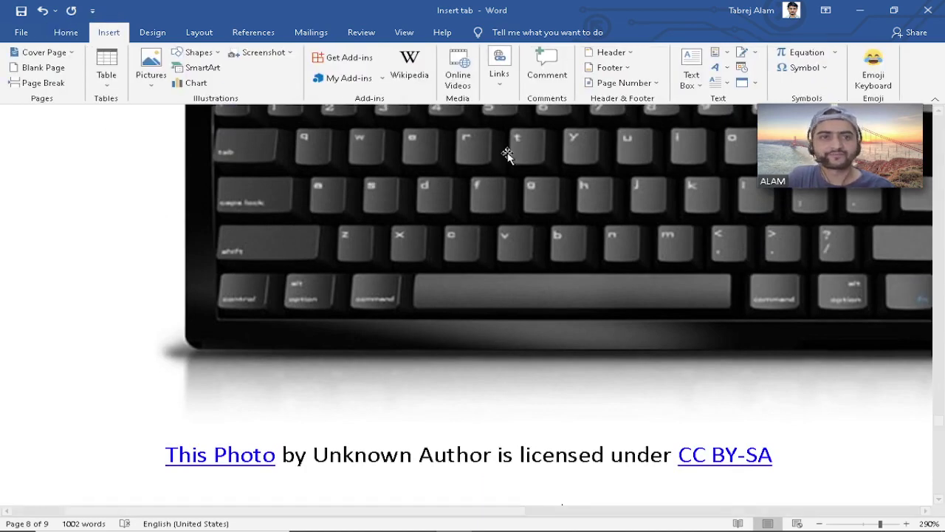
scroll(607, 387, "down", 5)
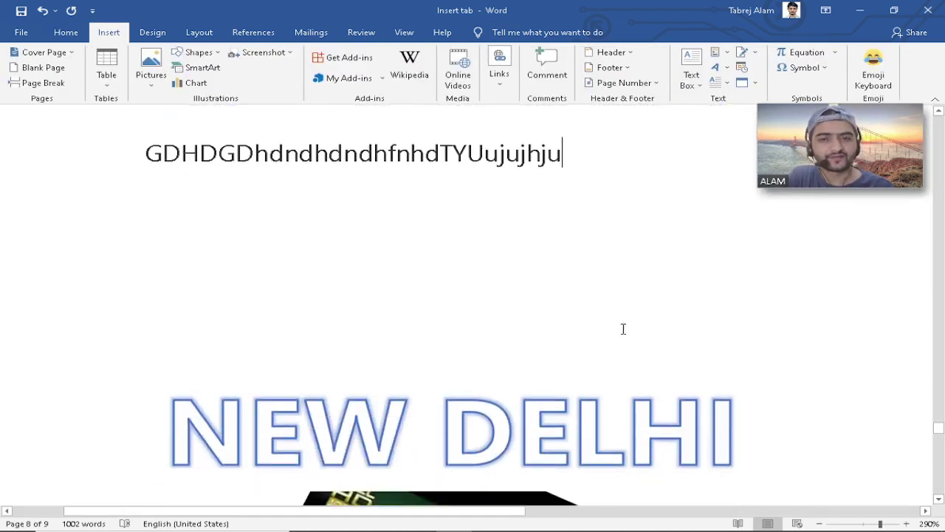
left_click(726, 72)
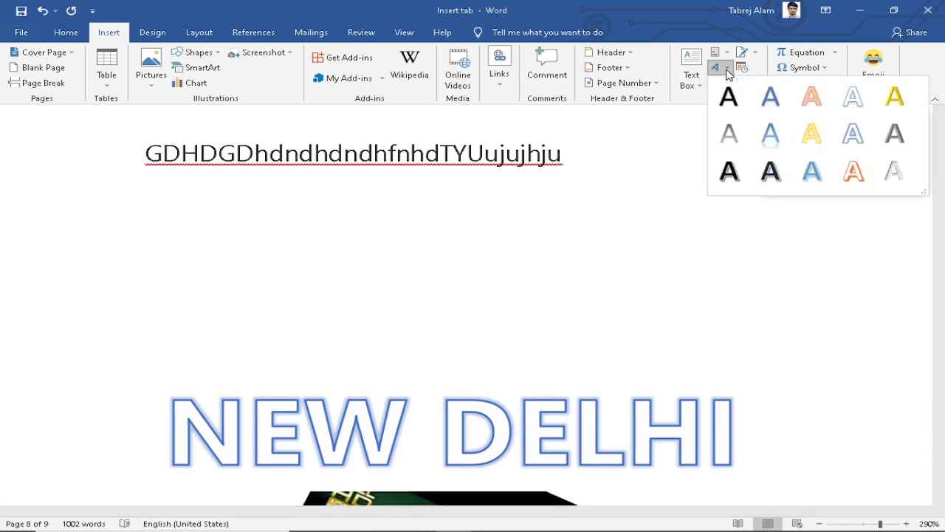
left_click(727, 71)
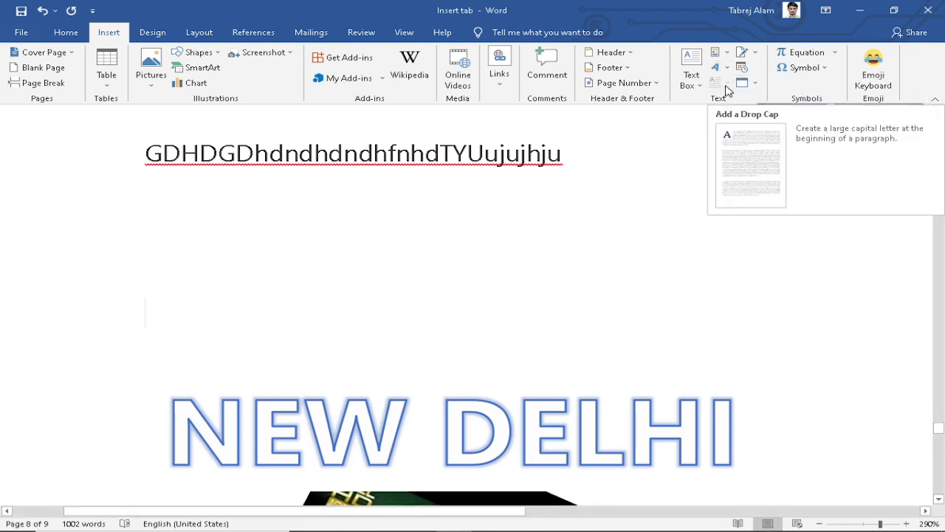
left_click(756, 56)
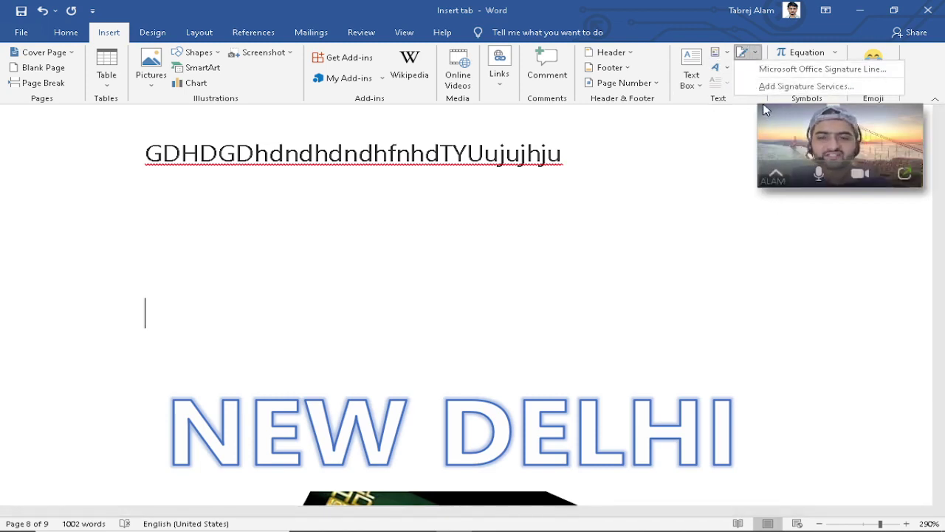
left_click(526, 321)
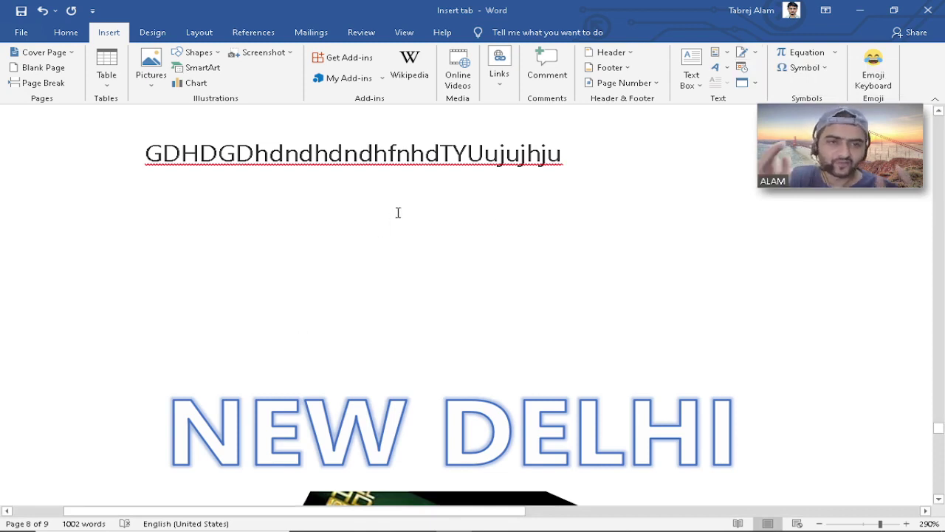
Insert a Microsoft Office signature line above the NEW DELHI WordArt, entering the signer's name as suggested signer, title and e-mail address
left_click(742, 52)
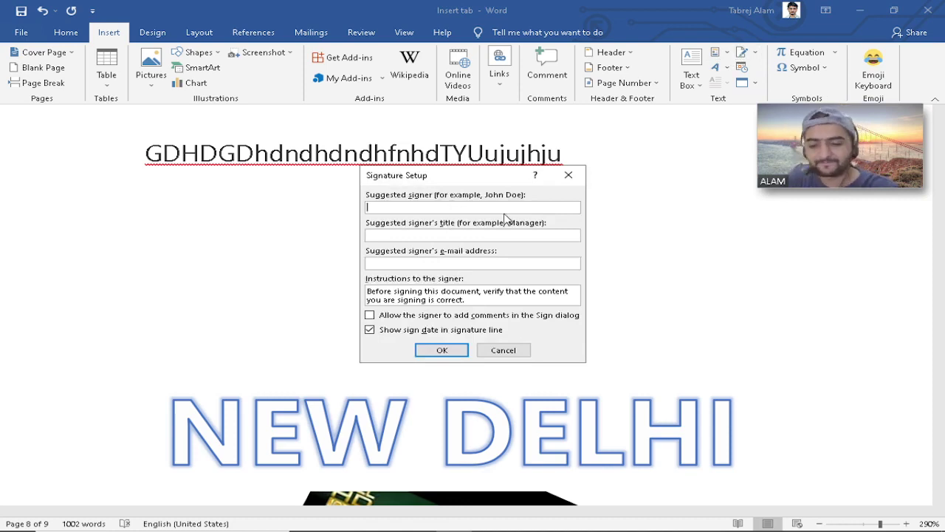
type("tab")
key("BackSpace")
key("BackSpace")
key("BackSpace")
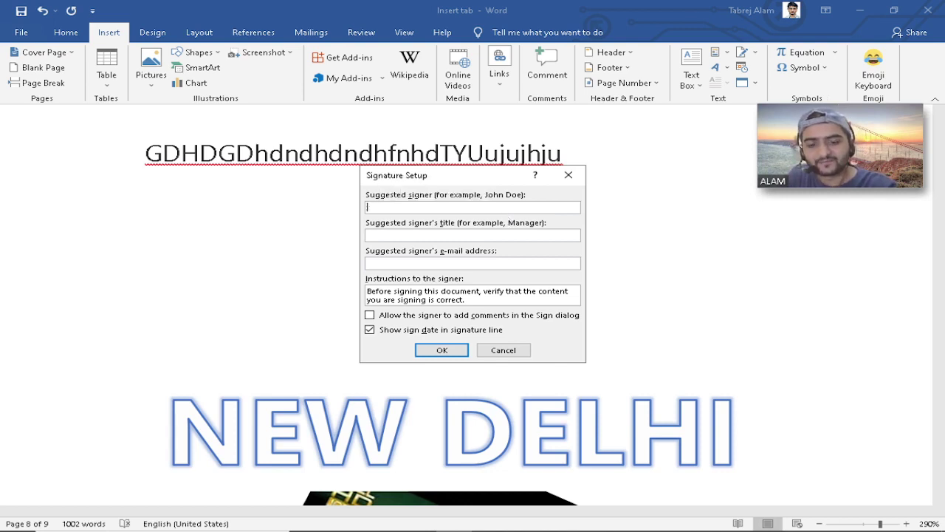
type("alam")
key("Tab")
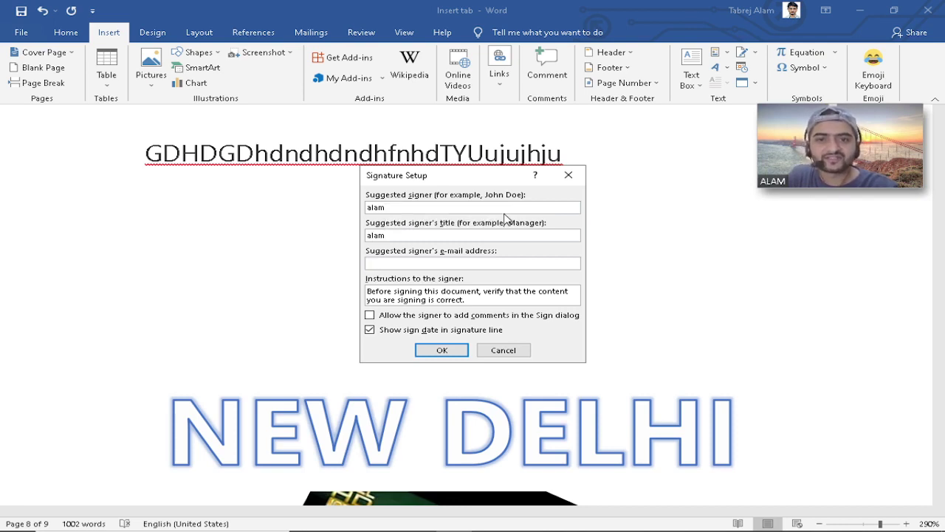
type("alam")
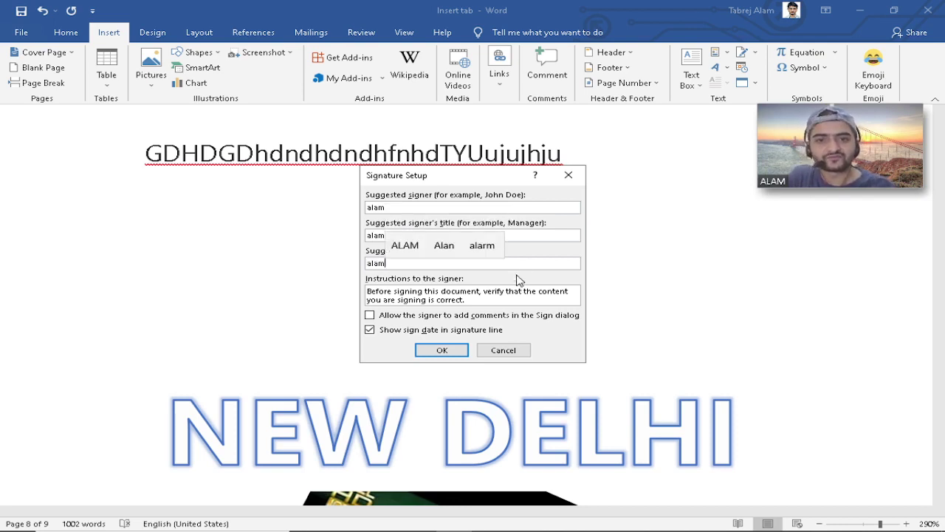
left_click(442, 350)
scroll(439, 332, "down", 5)
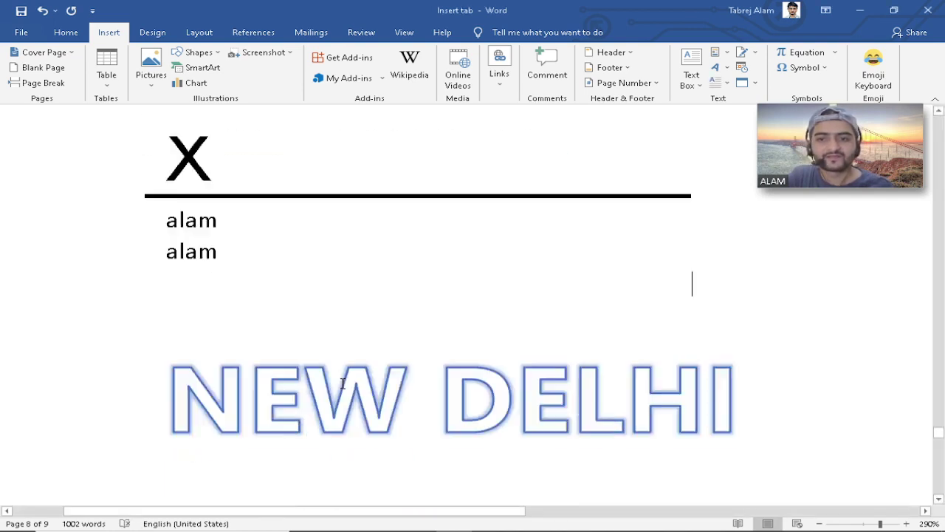
Shrink the inserted signature line proportionally to about three quarters of its size
scroll(213, 160, "up", 4)
left_click(226, 322)
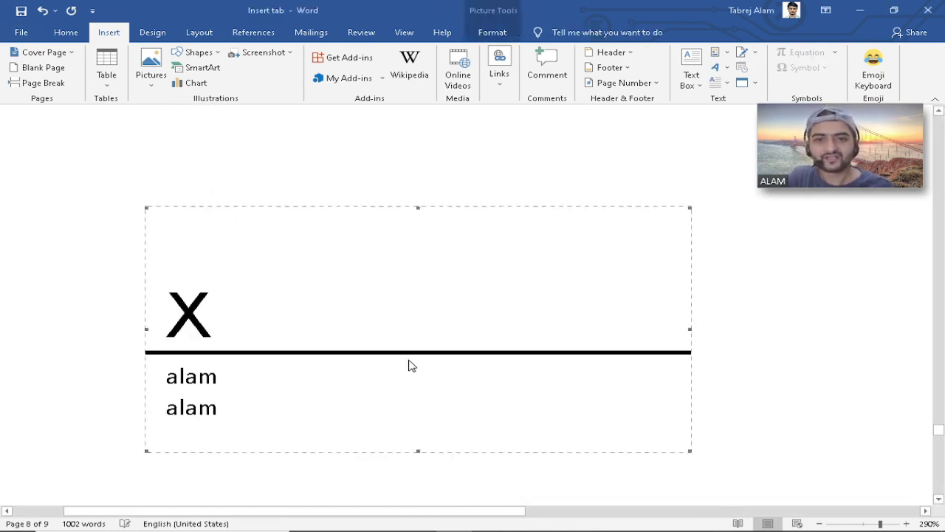
left_click_drag(148, 210, 296, 329)
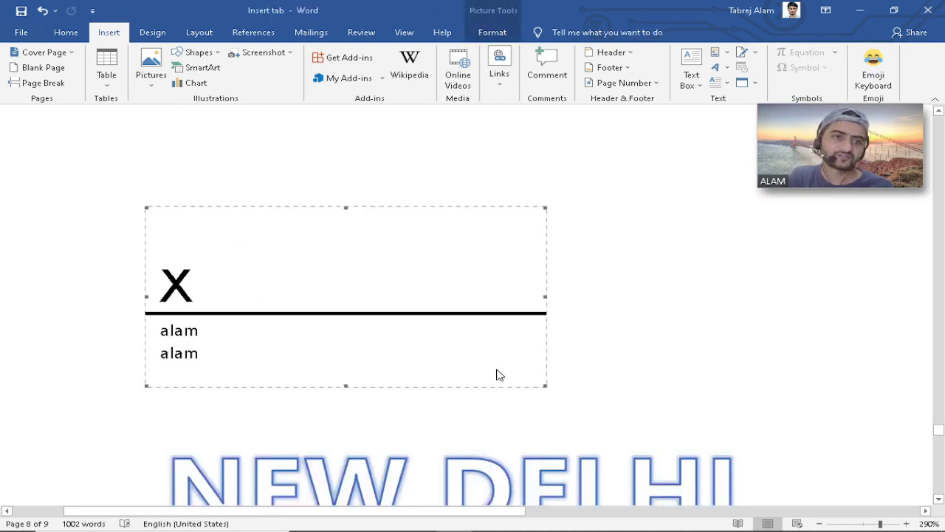
Undo the resizing and insertion of the signature line
right_click(439, 294)
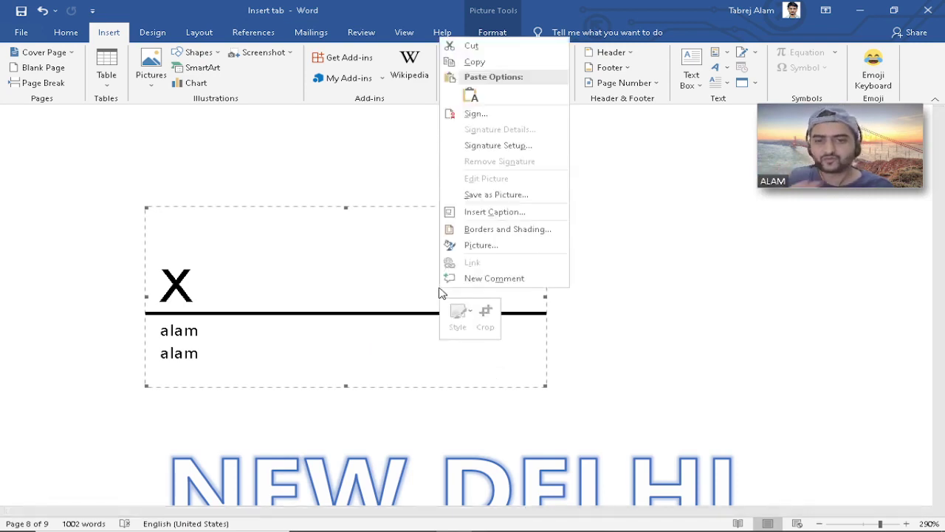
left_click(386, 293)
right_click(392, 297)
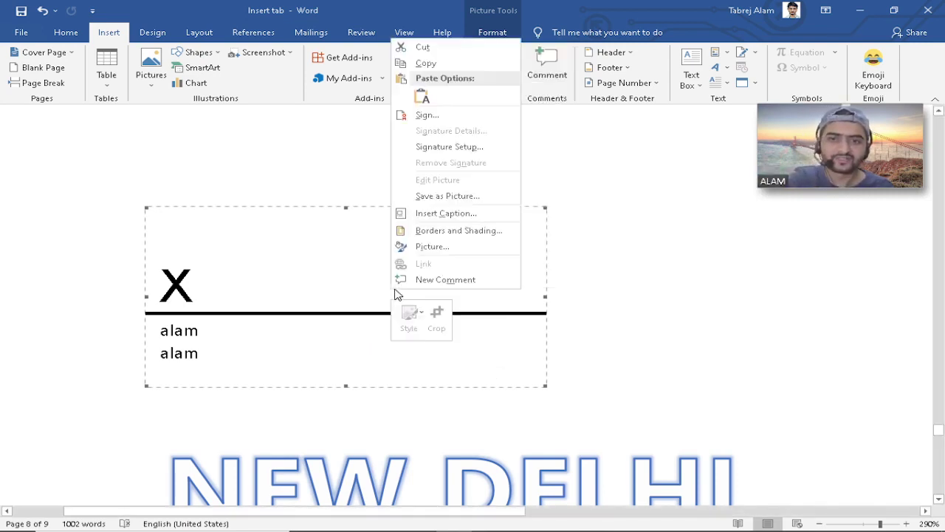
left_click(376, 342)
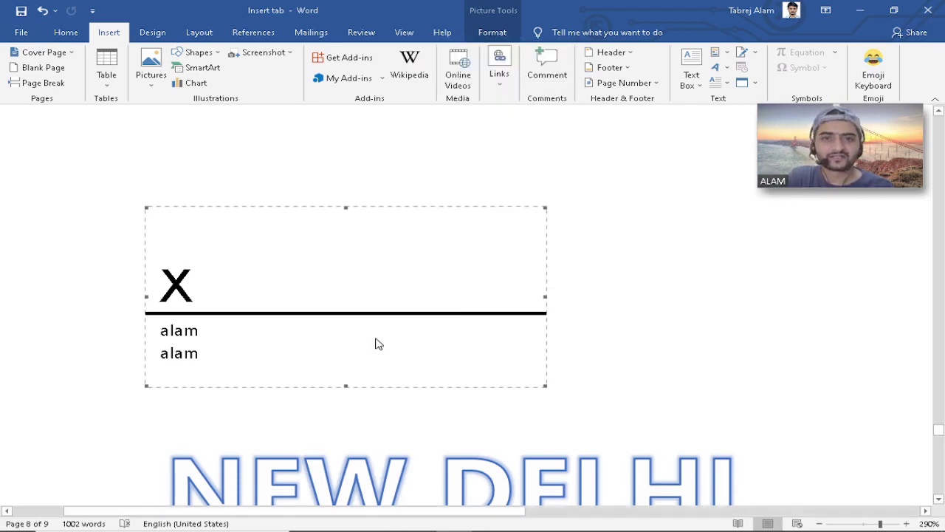
key("ctrl+z")
scroll(380, 312, "up", 3)
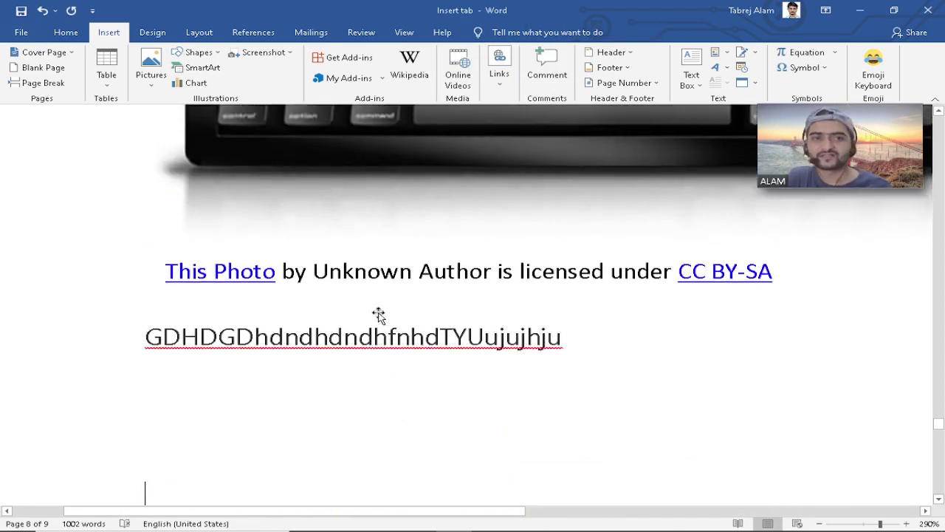
Zoom out to 140%, enter "Hello" at the start of blank page 9 and begin a new line below it
scroll(401, 312, "down", 3)
scroll(487, 371, "down", 7)
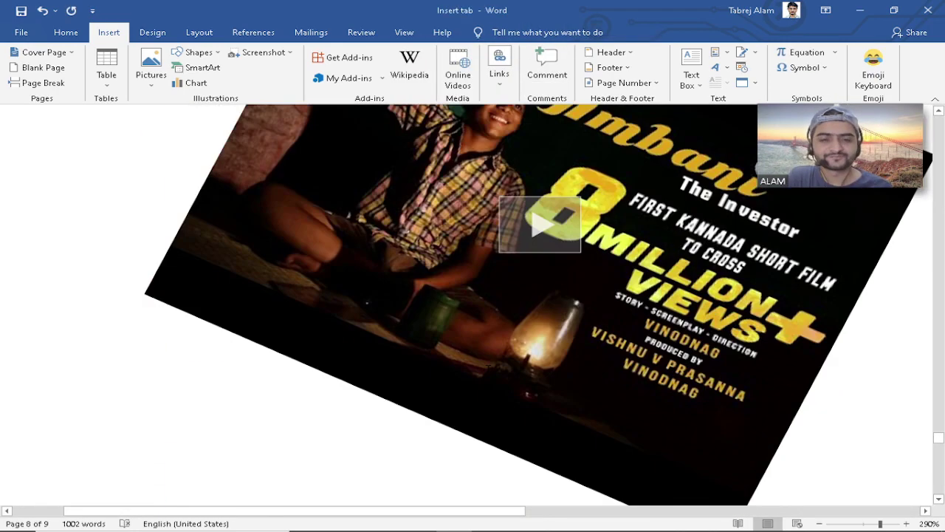
scroll(487, 369, "up", 5)
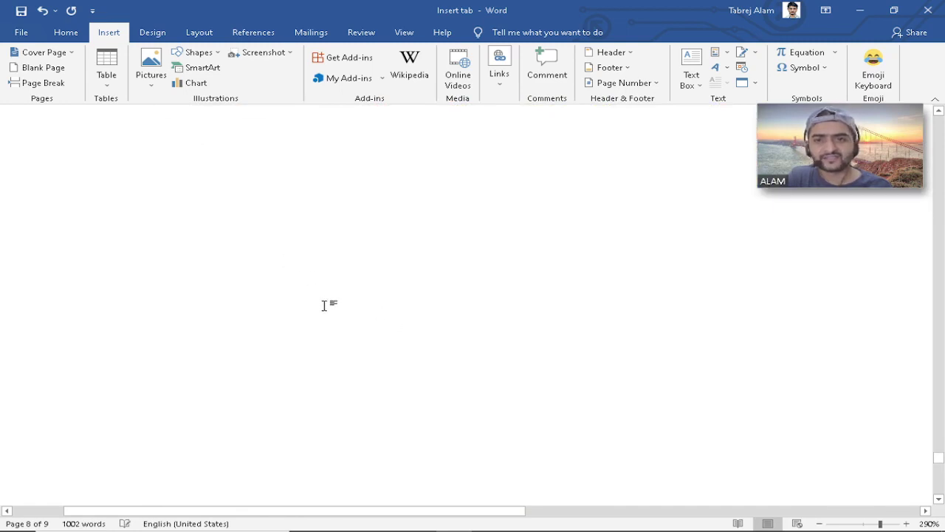
scroll(334, 340, "down", 2)
scroll(331, 342, "down", 12)
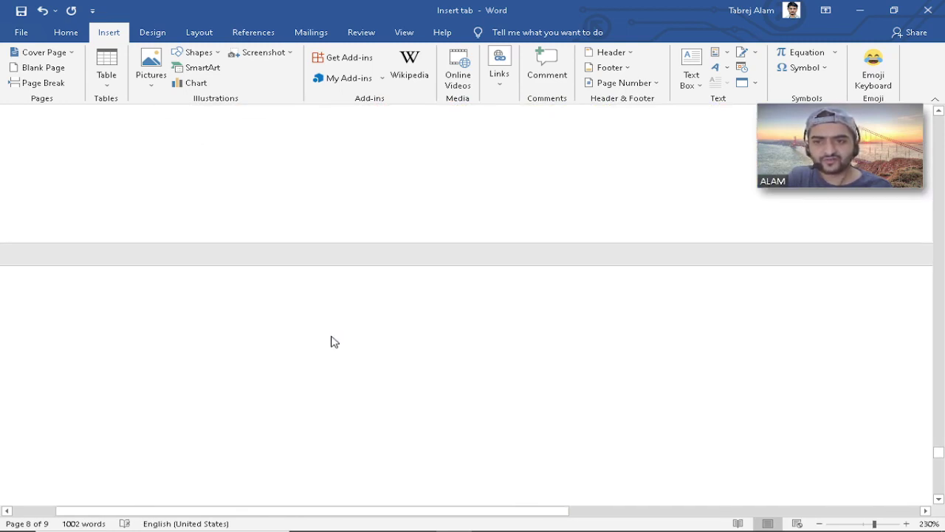
scroll(329, 342, "down", 3)
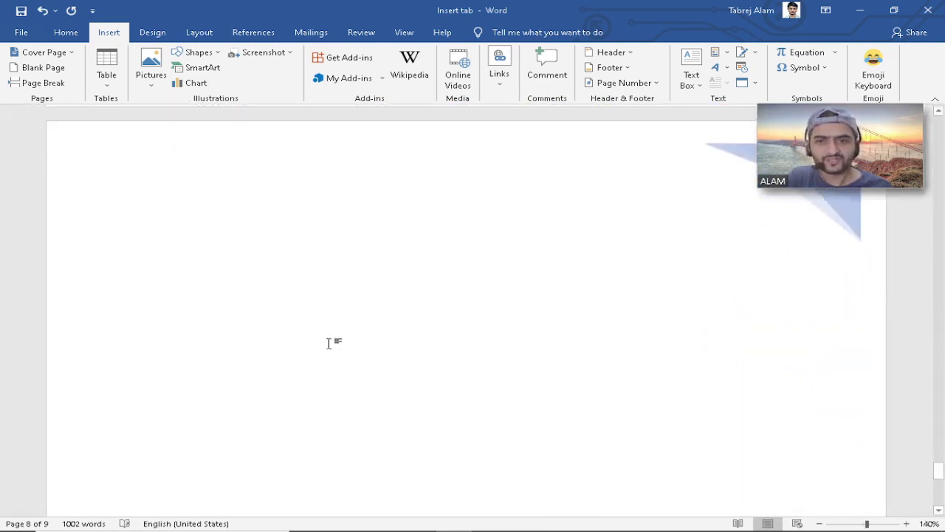
scroll(327, 338, "up", 2)
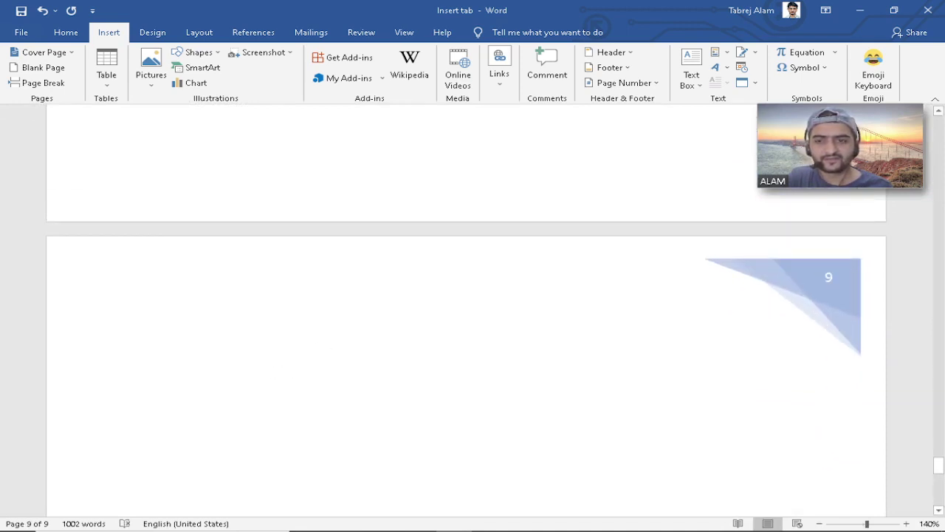
type("dfs")
key("BackSpace")
key("BackSpace")
key("BackSpace")
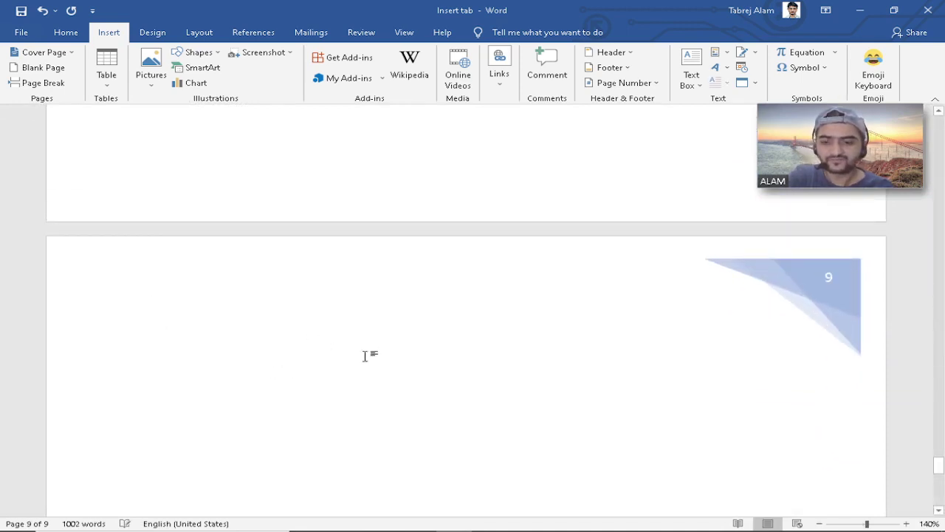
type("Hello")
key("Return")
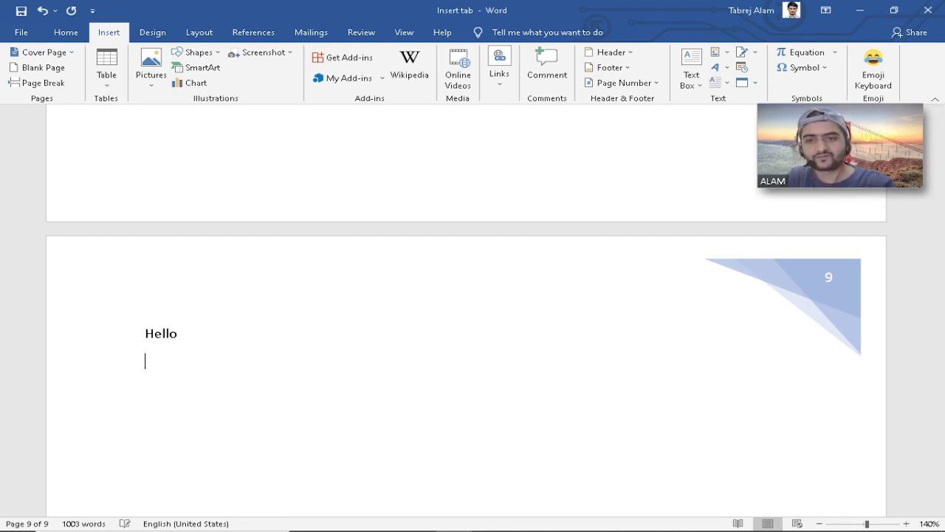
Insert the current date below "Hello" in the "Friday, August 6, 2021" format
left_click(743, 69)
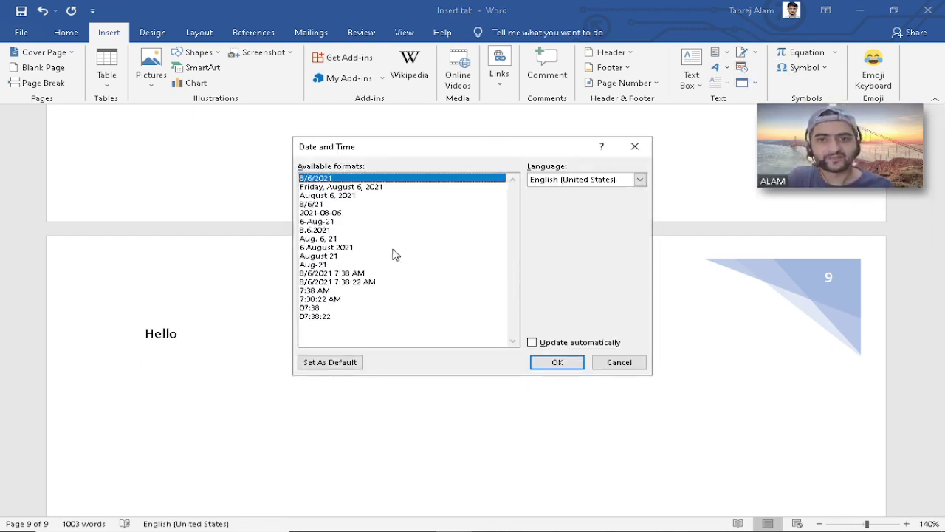
key("Down")
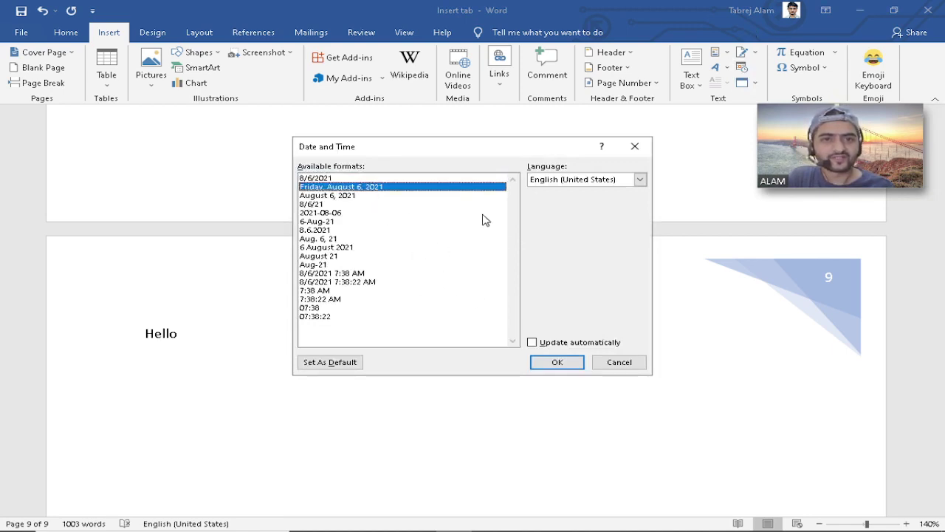
left_click(558, 362)
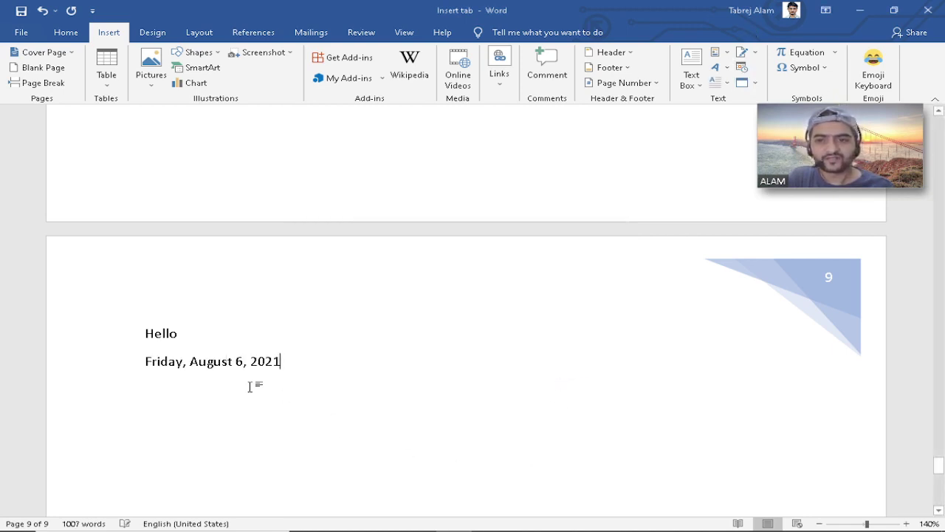
left_click(81, 363)
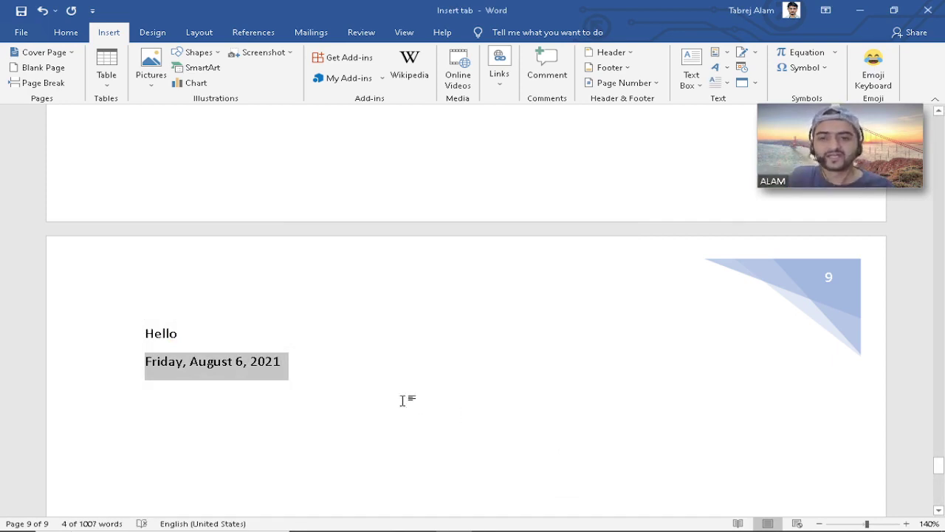
left_click(309, 374)
left_click(74, 366)
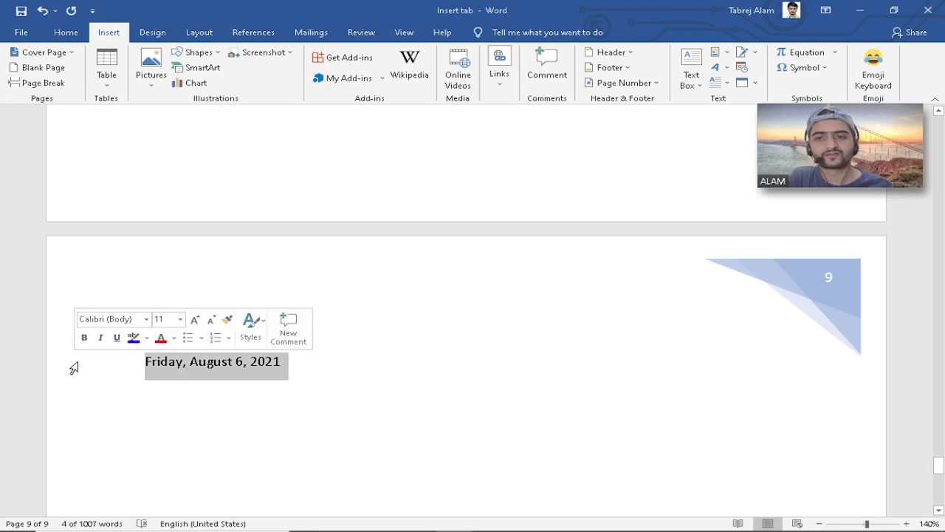
left_click(576, 376)
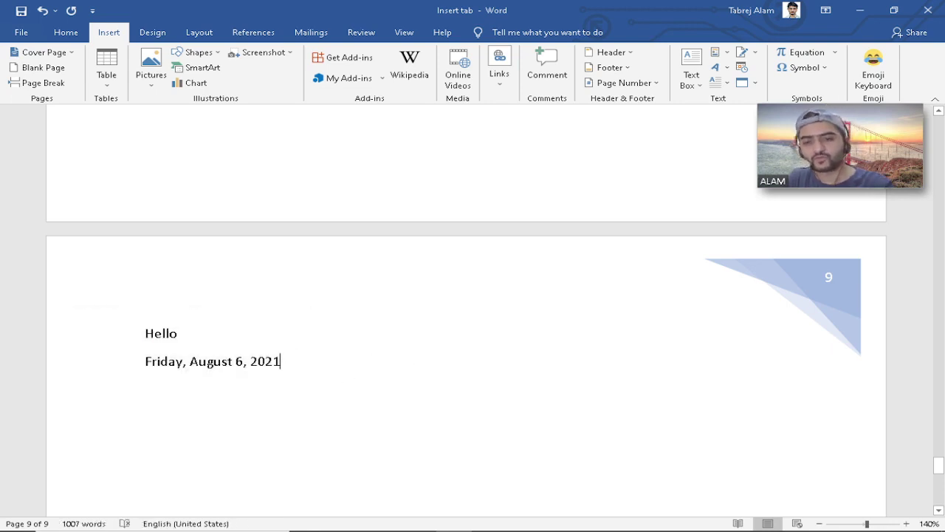
Insert the current date and time on a new line below the date, in the "8/6/2021 7:38:44 AM" format, and begin another line
key("Return")
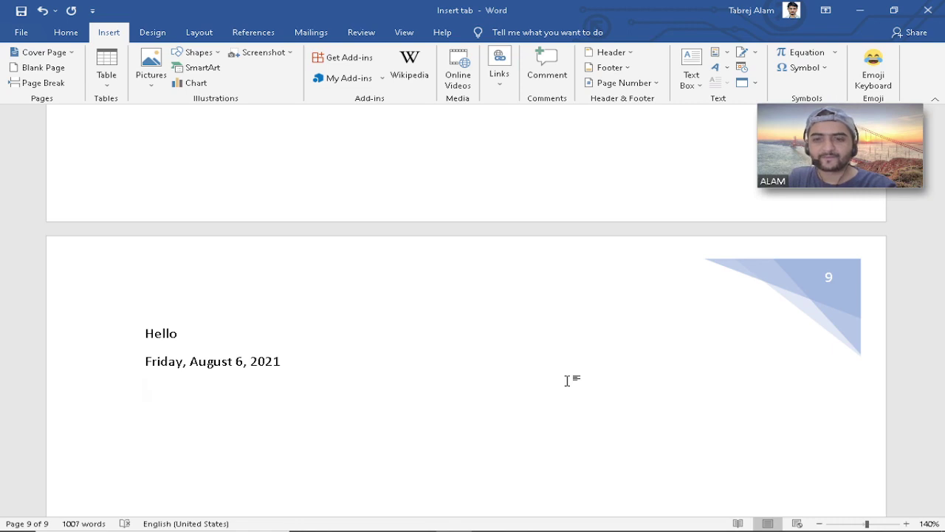
left_click(742, 67)
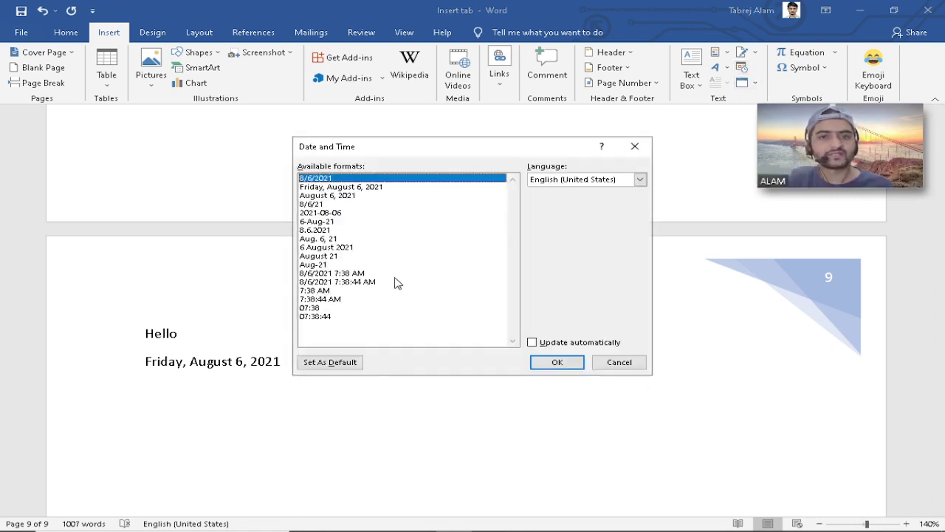
left_click(327, 195)
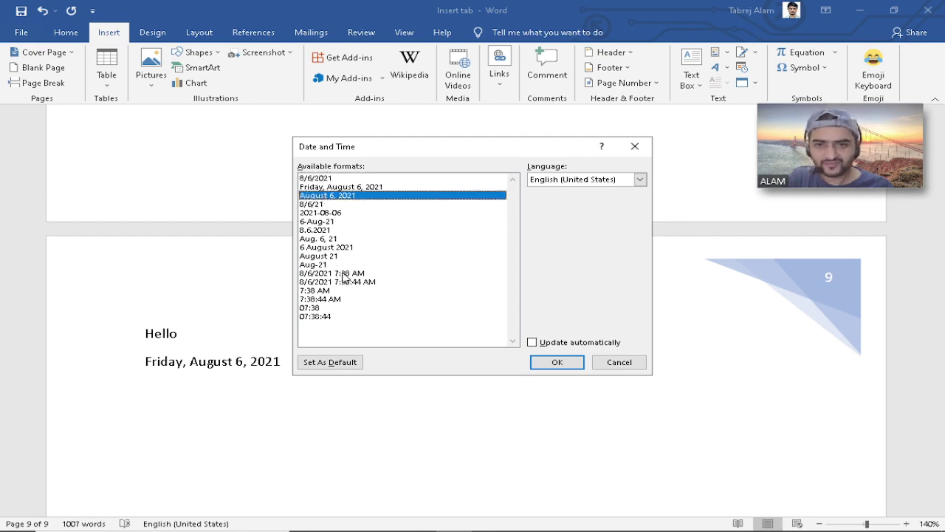
left_click(344, 274)
left_click(350, 281)
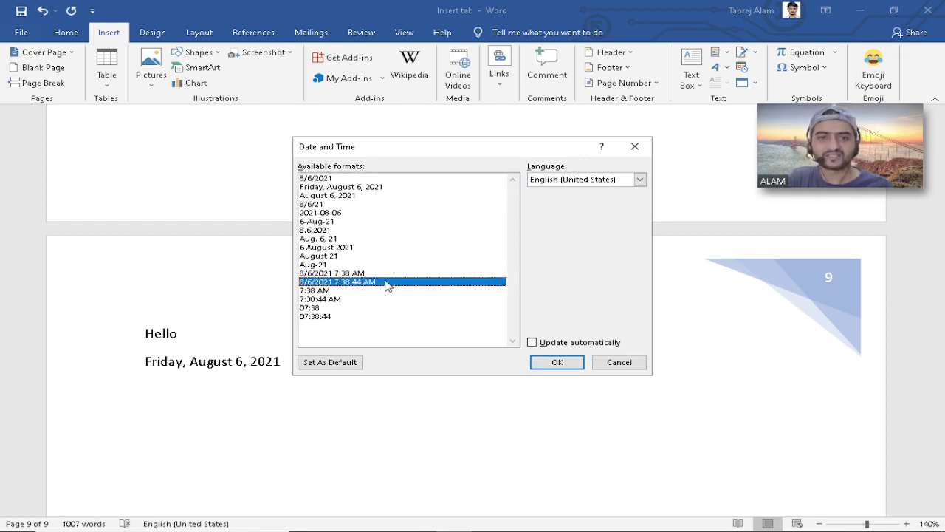
left_click(558, 362)
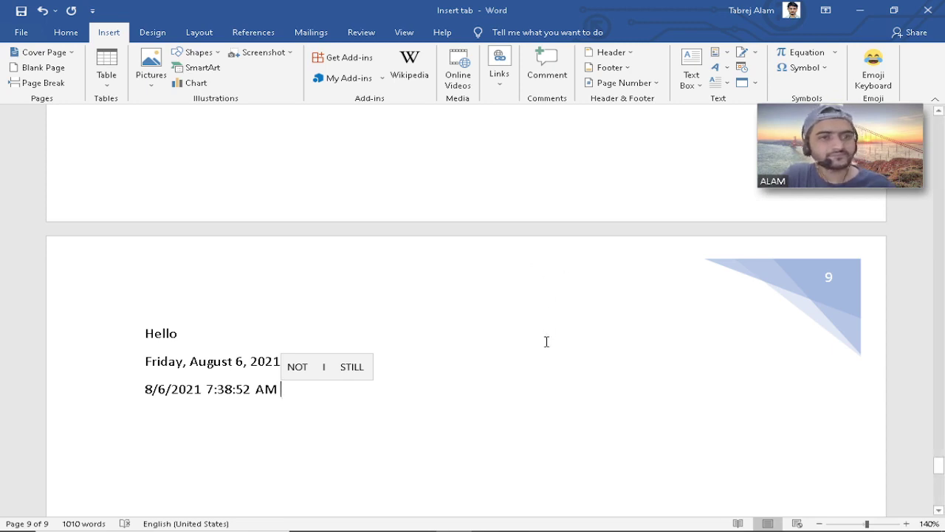
key("Return")
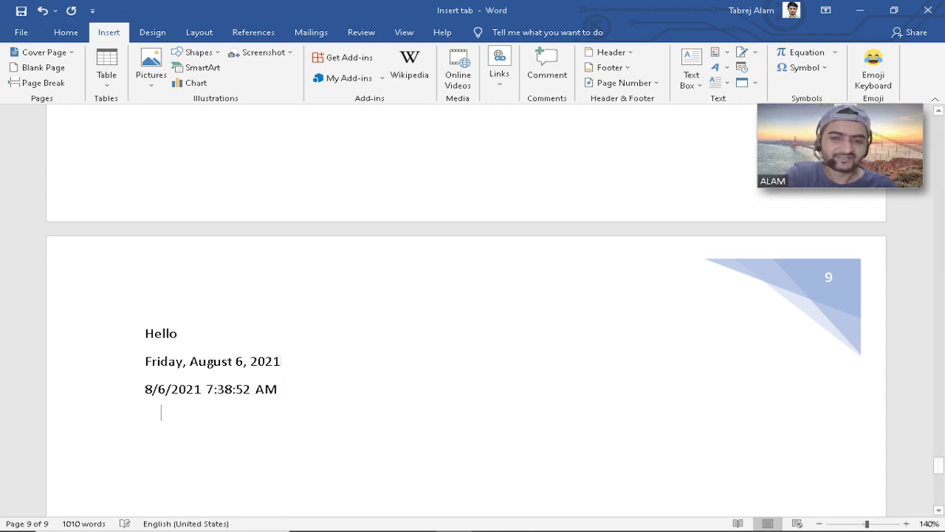
Open the Object dialog and examine the object types for new objects and the options for creating one from a file
scroll(364, 390, "down", 3)
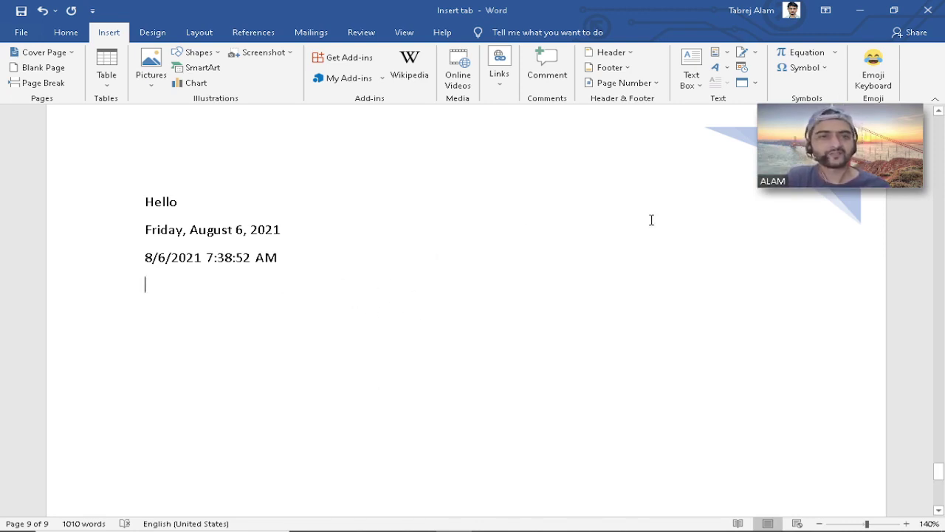
left_click(754, 83)
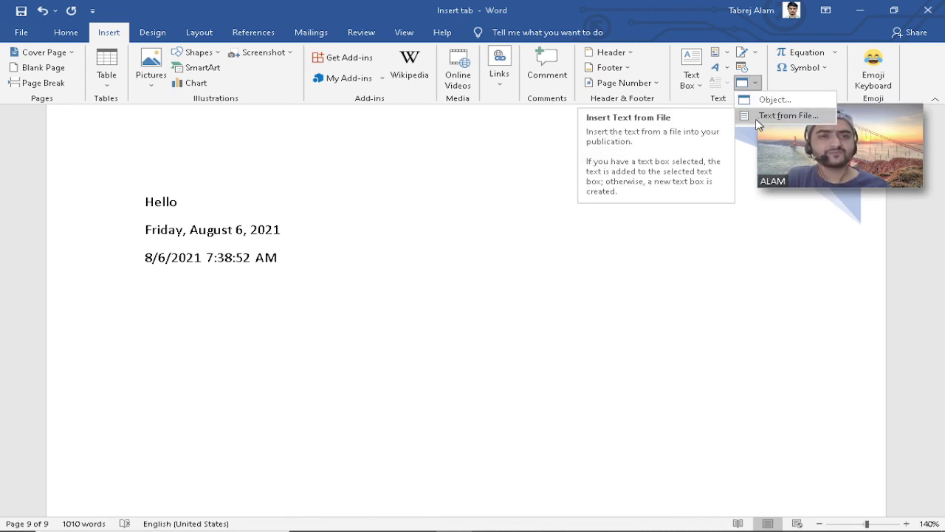
left_click(759, 103)
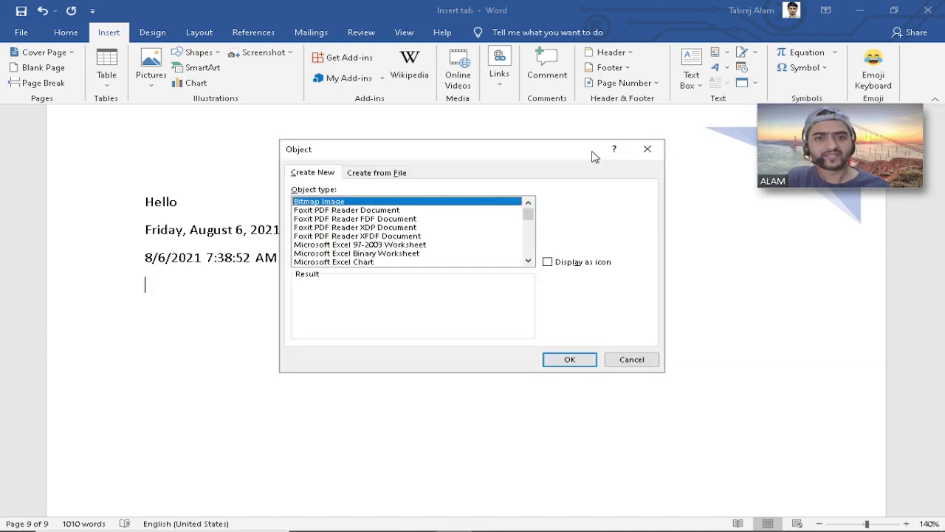
left_click(348, 217)
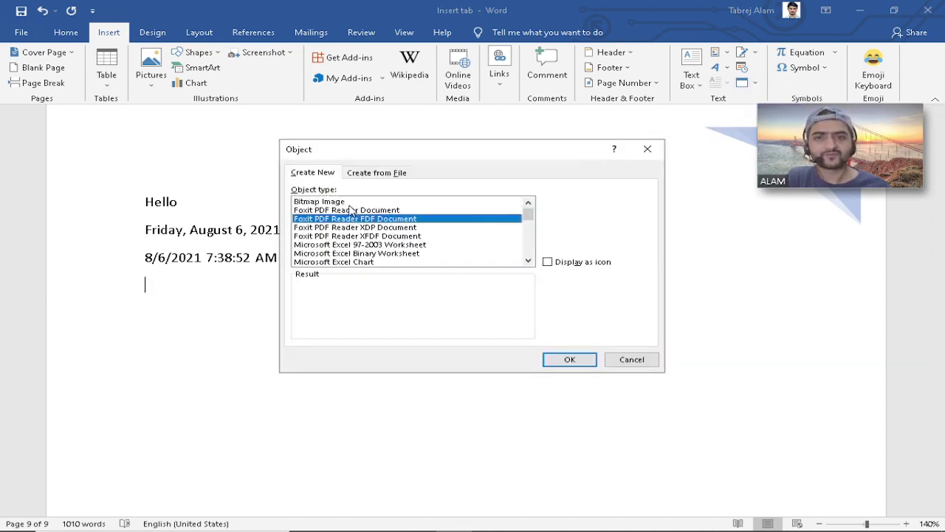
left_click(344, 203)
left_click(350, 211)
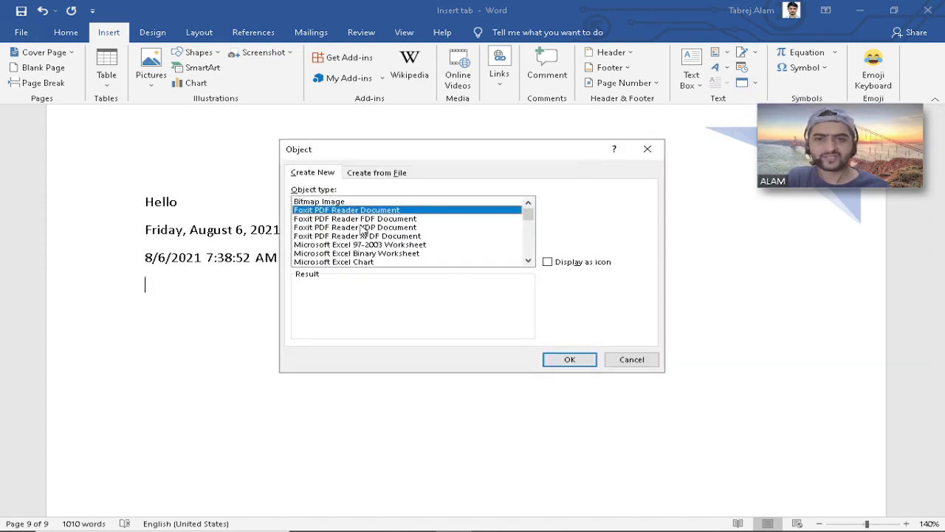
left_click(361, 220)
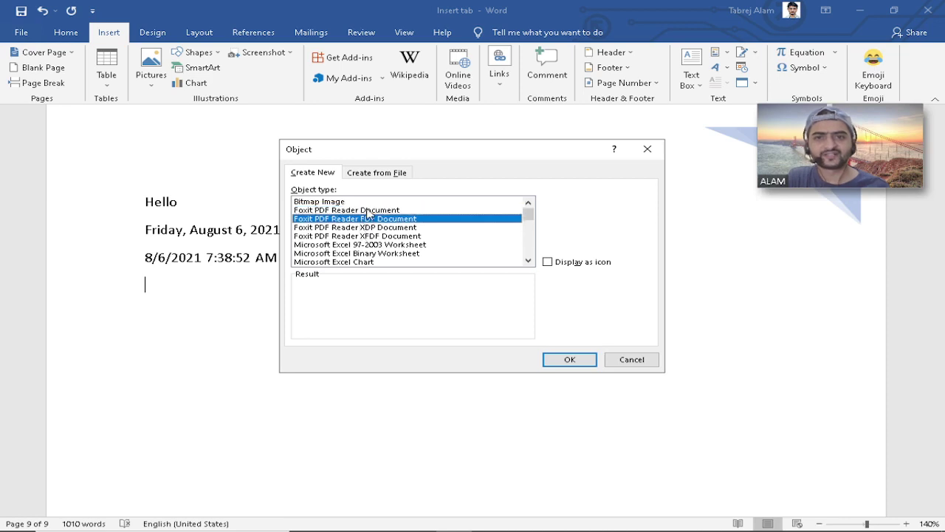
left_click(370, 176)
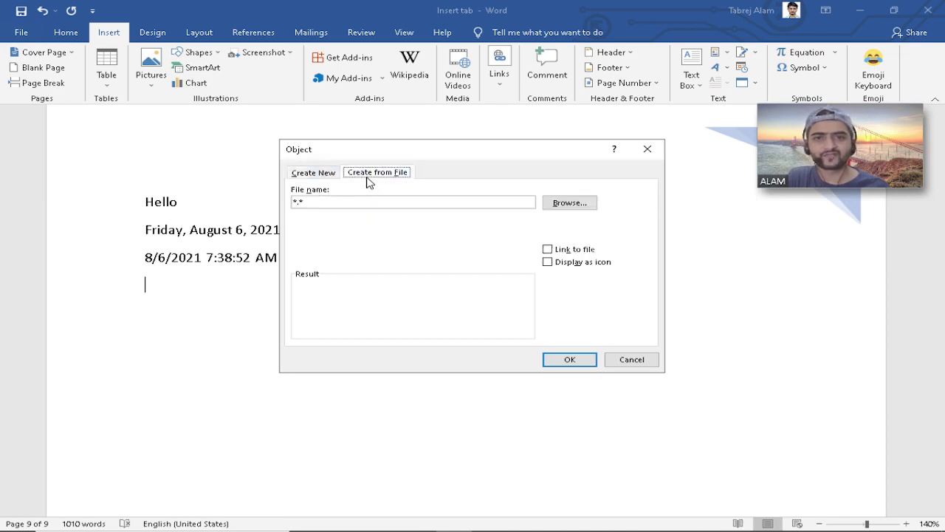
left_click(310, 178)
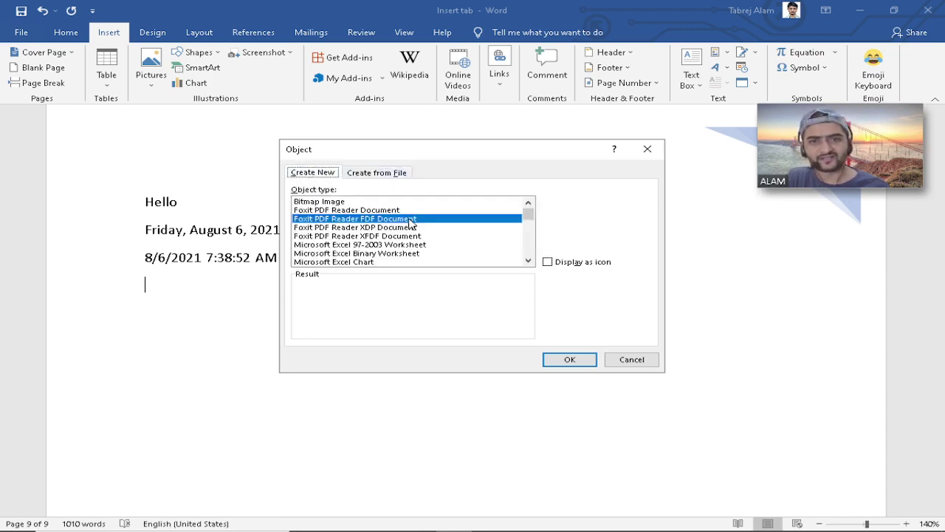
left_click_drag(528, 218, 529, 259)
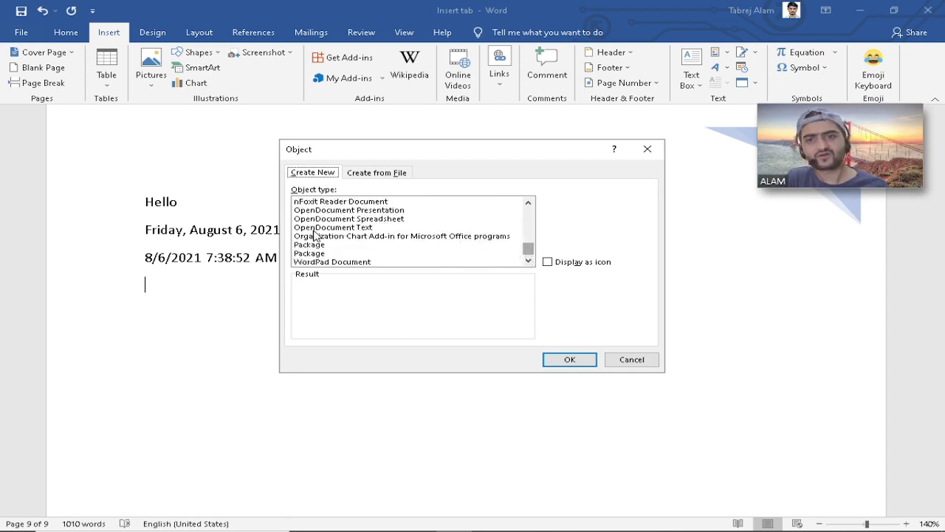
left_click_drag(532, 248, 535, 214)
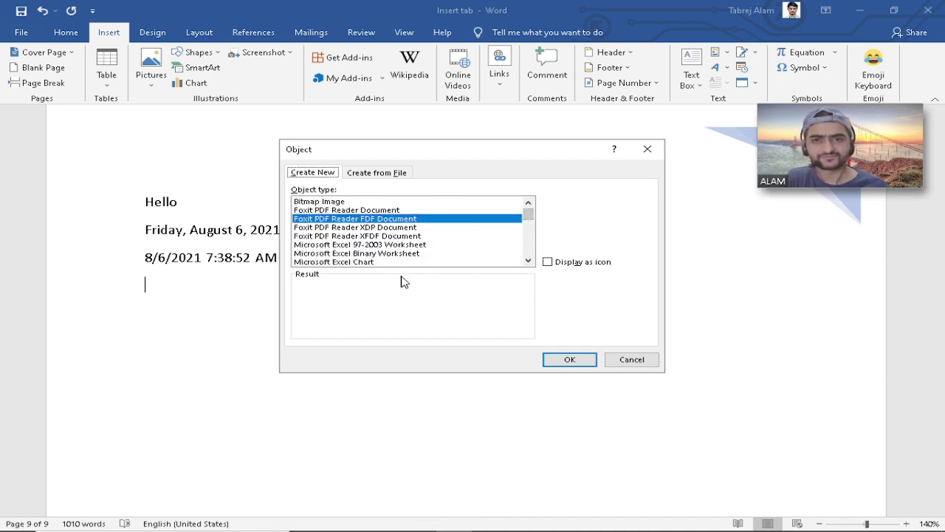
Insert a Foxit PDF Reader FDF Document object below the date and time, using the "business studies Chapter 1" introduction file
left_click(380, 235)
left_click(378, 222)
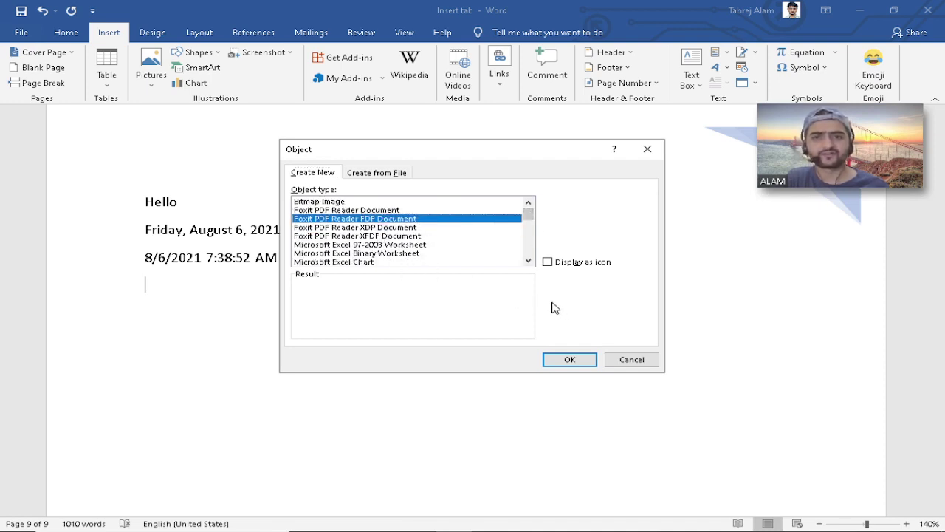
left_click(548, 361)
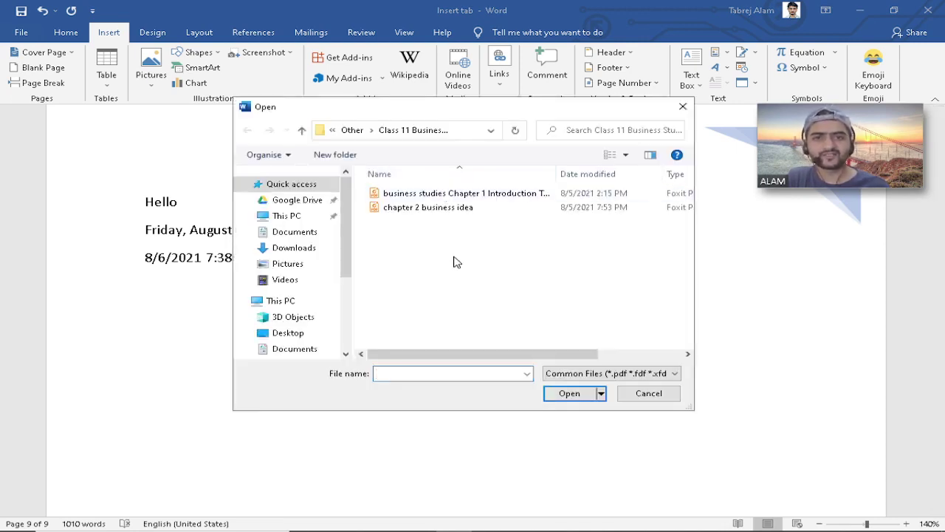
left_click(454, 198)
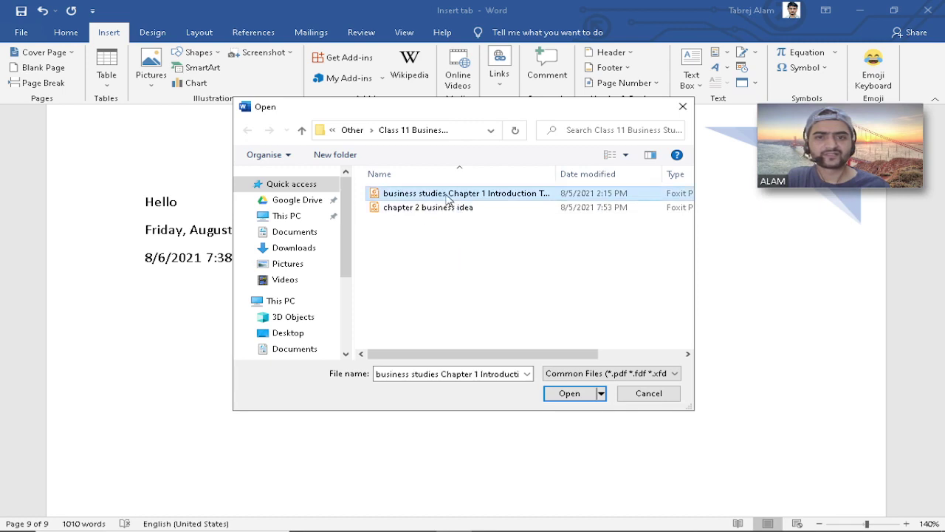
left_click(568, 393)
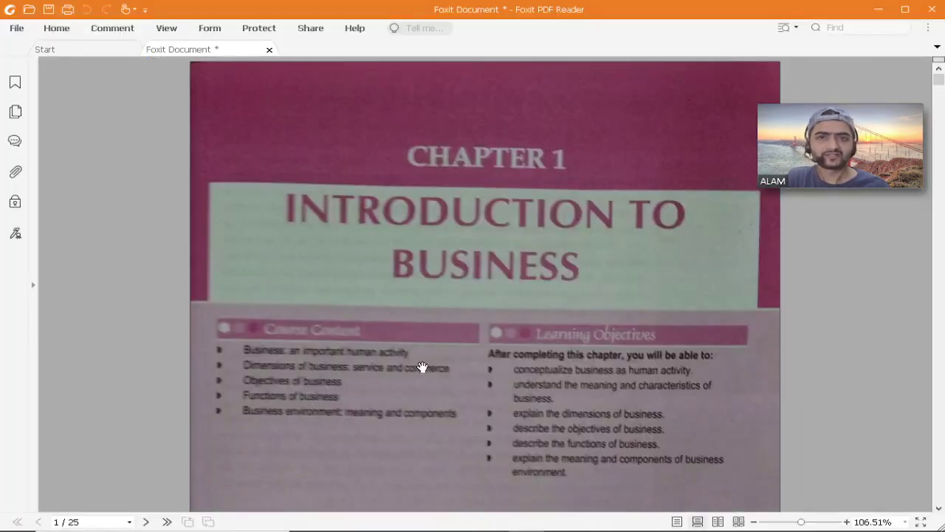
Look through the first page of the opened PDF, return to Word and examine the embedded object on page 10
scroll(422, 367, "down", 5)
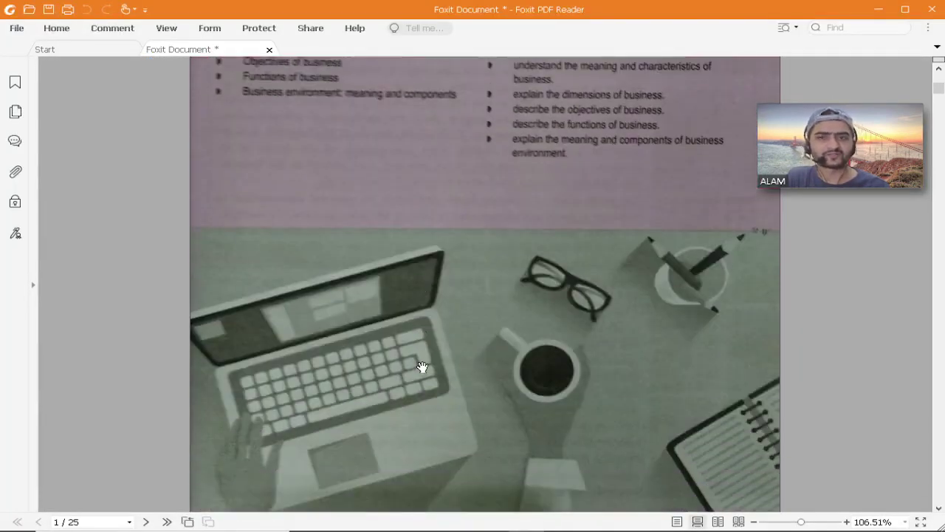
scroll(421, 368, "down", 2)
left_click(868, 15)
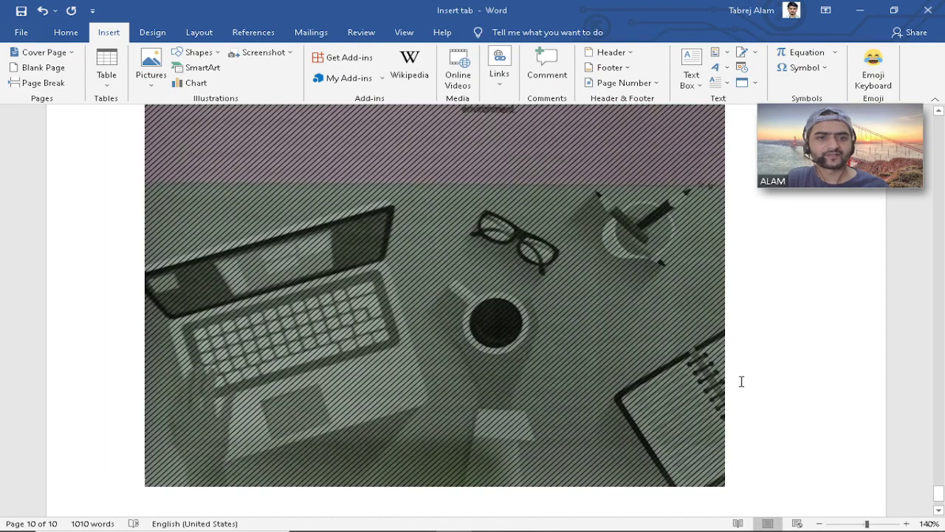
scroll(505, 342, "up", 6)
scroll(505, 341, "down", 7)
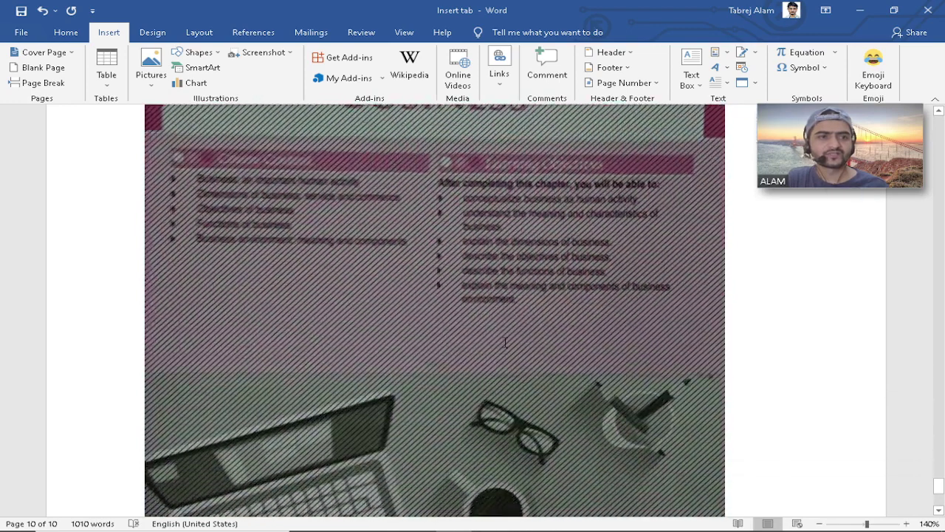
scroll(505, 342, "up", 4)
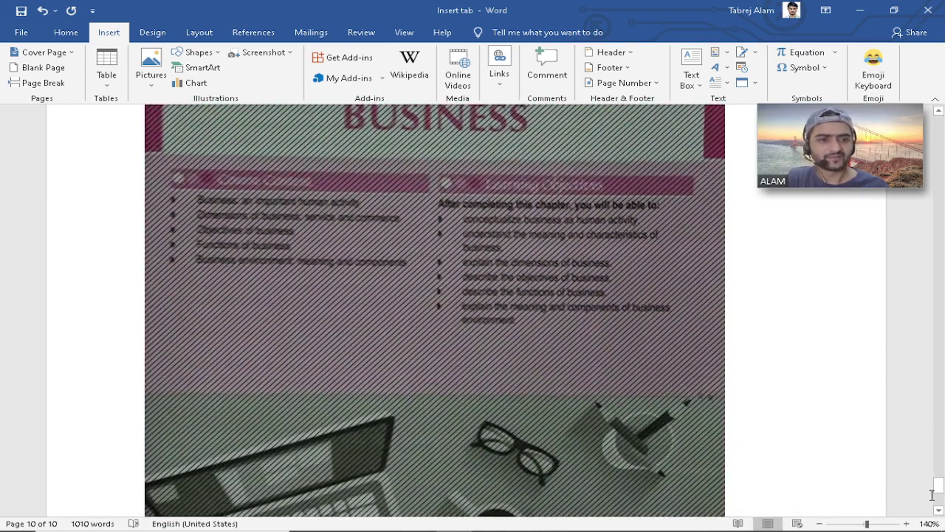
mouse_move(940, 489)
left_mouse_down()
mouse_move(937, 433)
mouse_move(934, 490)
left_mouse_up()
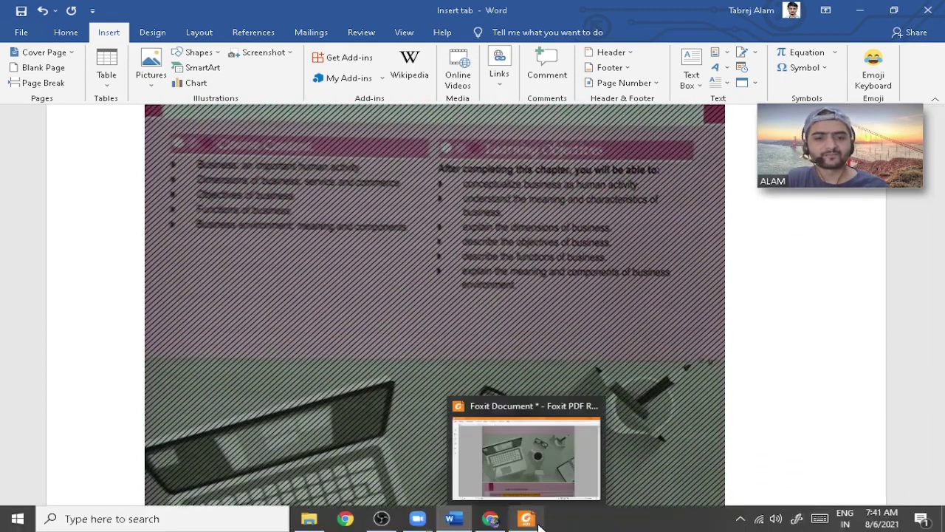
Switch to Foxit PDF Reader, view the start of the chapter's first page, and return to the Word document
left_click(527, 520)
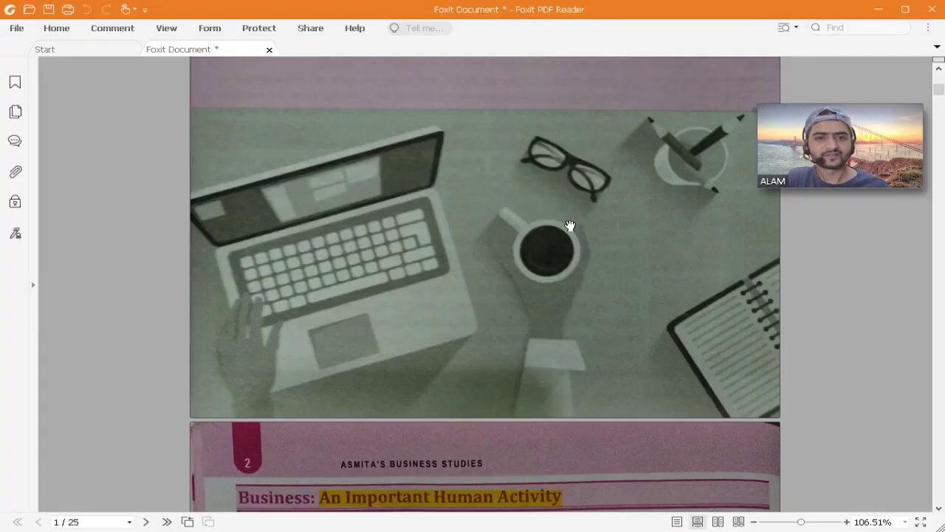
left_click(939, 79)
left_click_drag(941, 87, 941, 83)
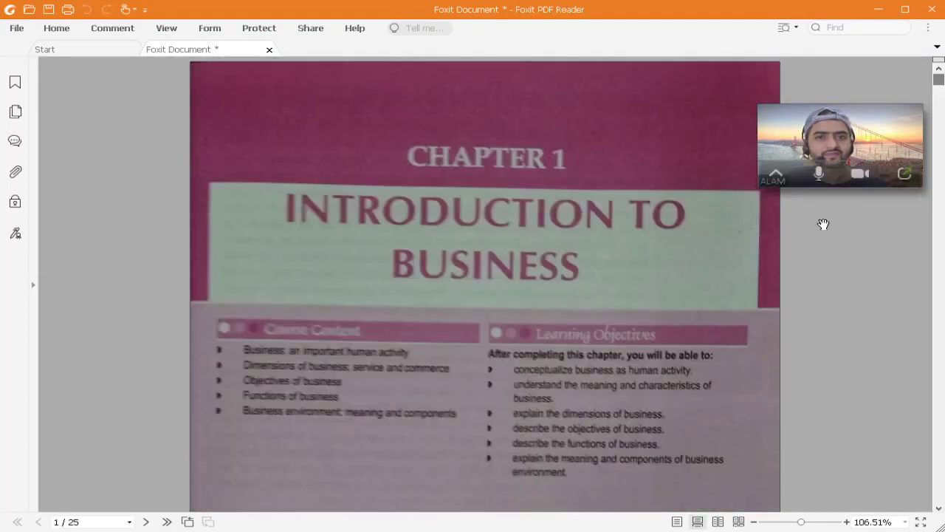
scroll(581, 382, "down", 1)
scroll(580, 381, "up", 1)
left_click(878, 9)
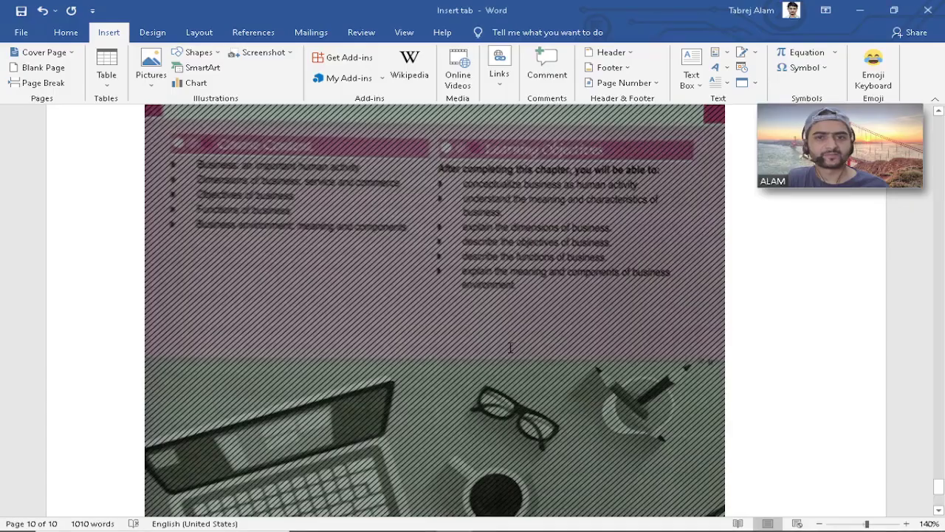
Look over the embedded PDF object in Word, open it in Foxit PDF Reader and browse to page 3
scroll(511, 352, "up", 5)
scroll(487, 330, "down", 12)
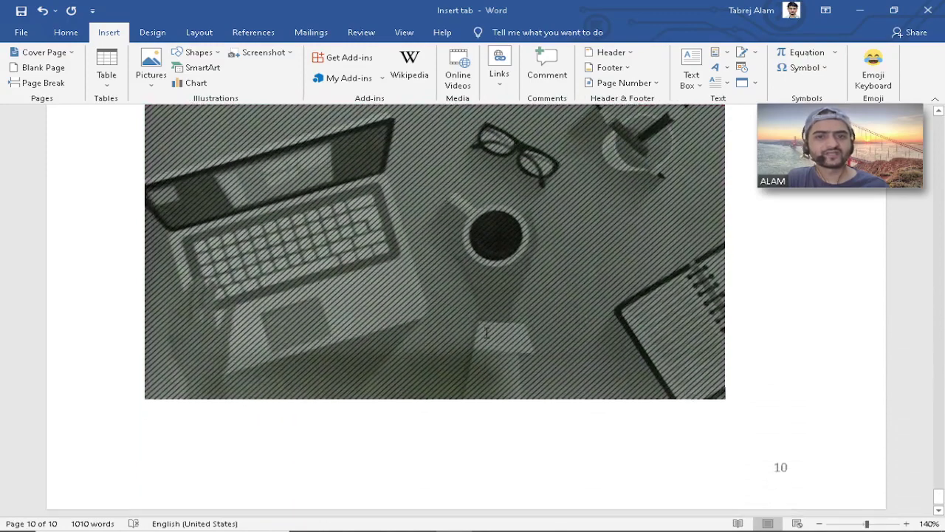
scroll(487, 333, "up", 10)
left_click(487, 331)
scroll(487, 325, "up", 1)
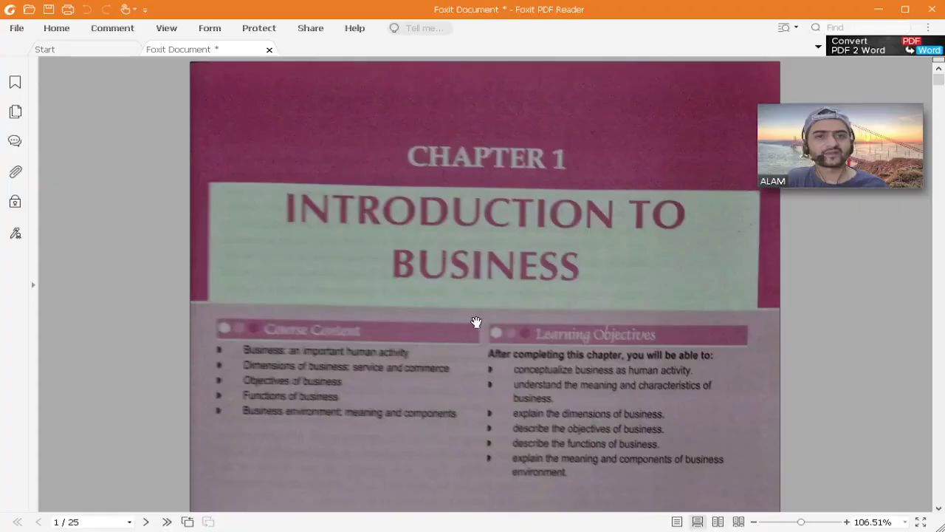
left_click_drag(939, 80, 940, 127)
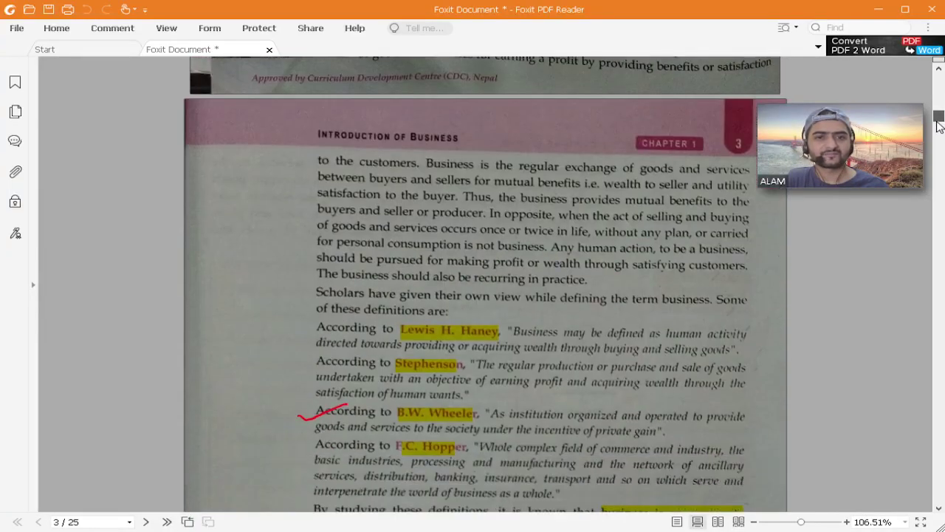
scroll(717, 244, "down", 1)
Switch back to Word, view the rest of the embedded PDF object and check its available commands without applying any
key("alt+Tab")
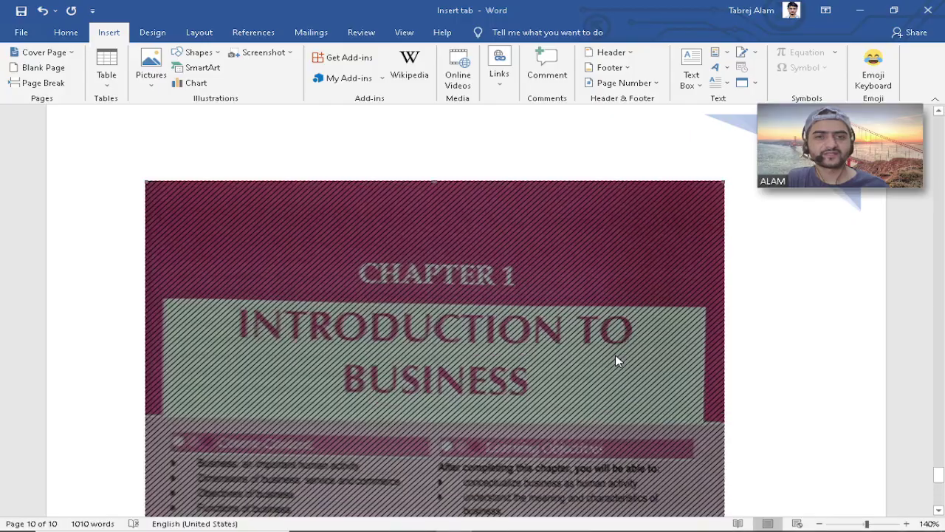
scroll(616, 358, "down", 5)
scroll(456, 421, "down", 3)
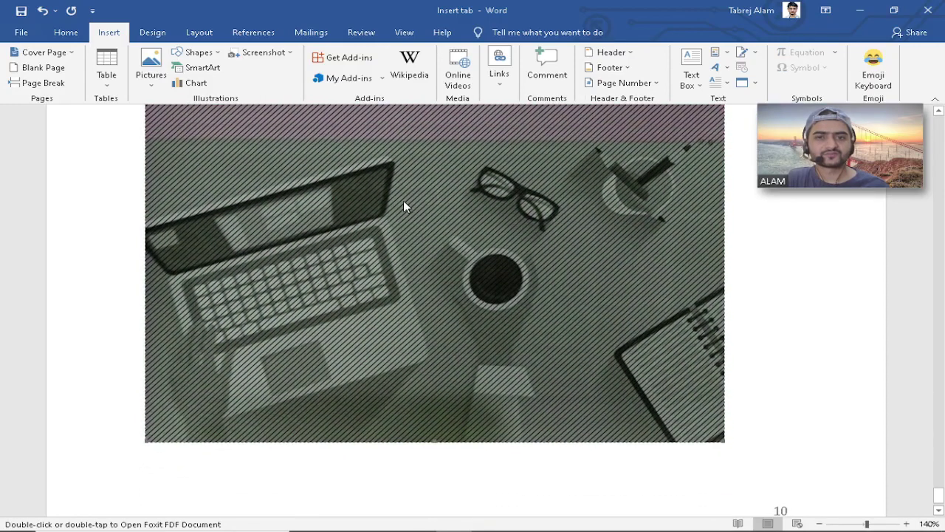
right_click(405, 207)
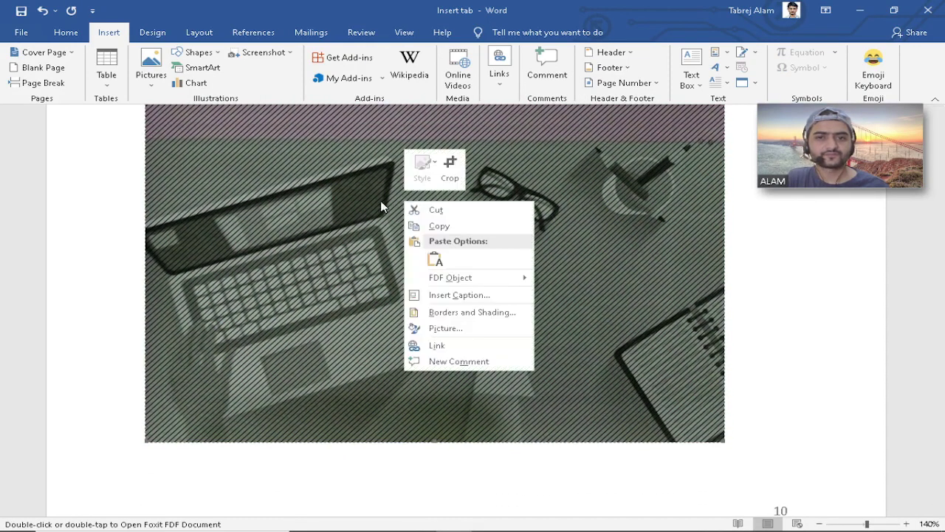
left_click(357, 200)
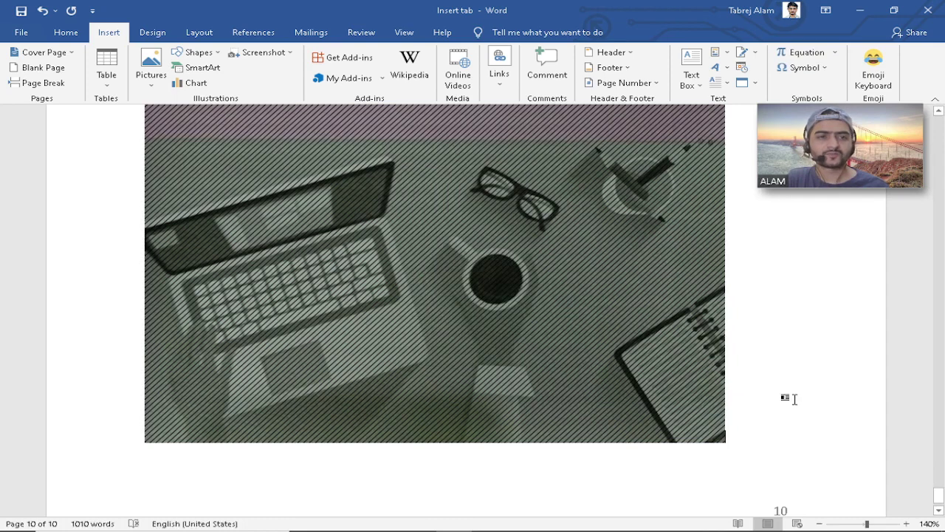
Look over the embedded PDF object on page 10 up to its chapter title and check its available commands
scroll(794, 399, "up", 3)
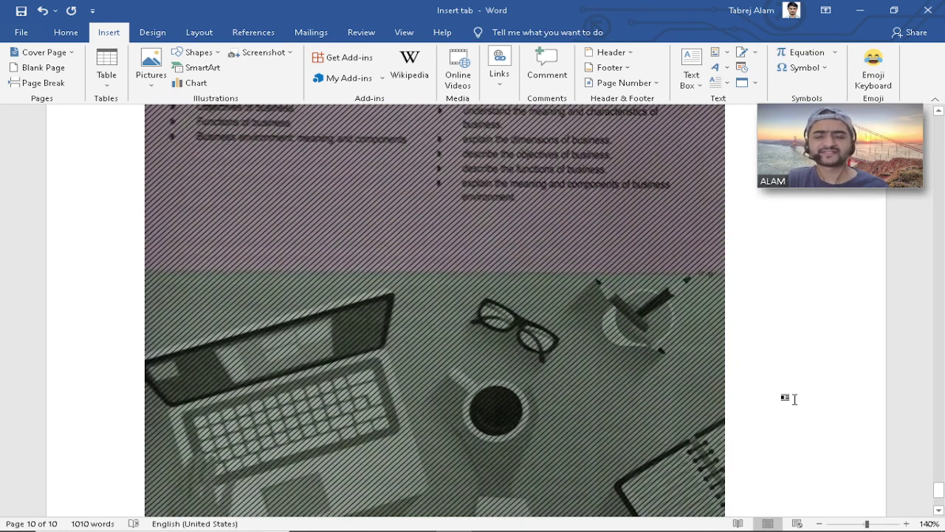
scroll(794, 399, "up", 8)
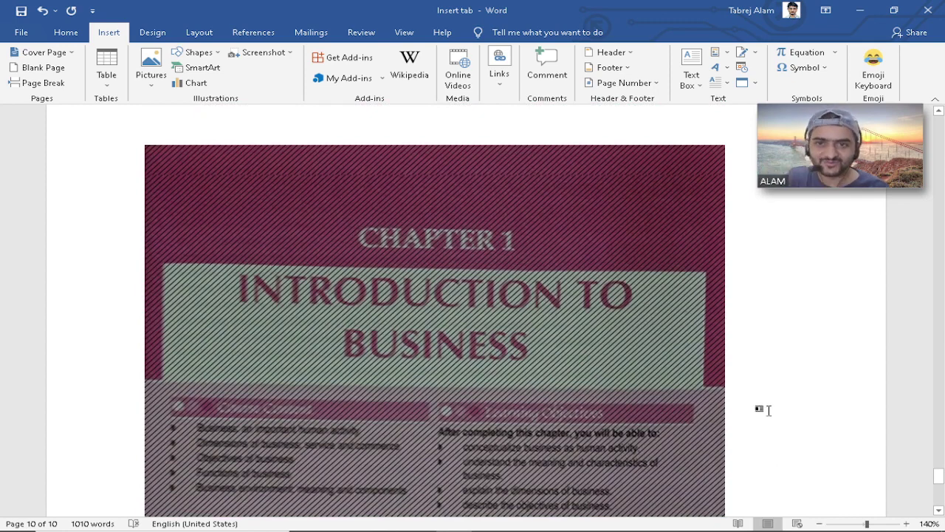
left_click(364, 282)
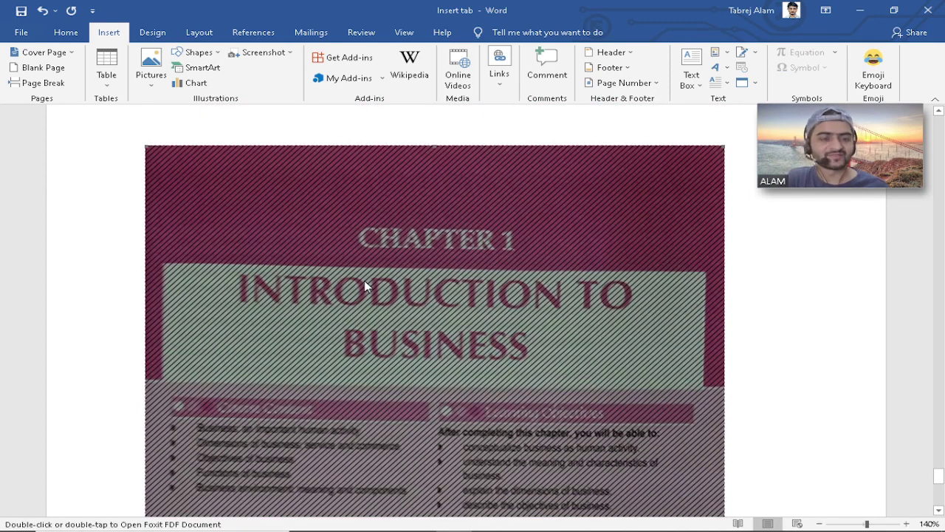
right_click(364, 280)
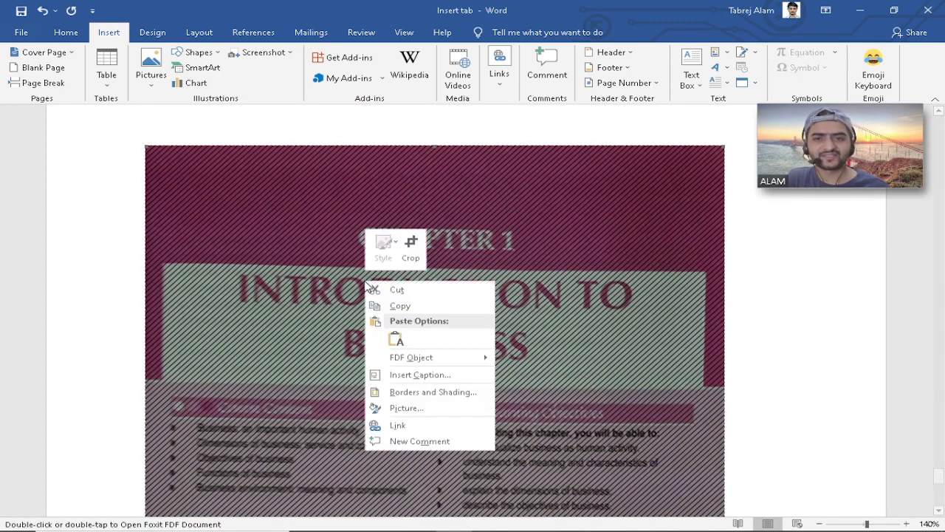
left_click(347, 402)
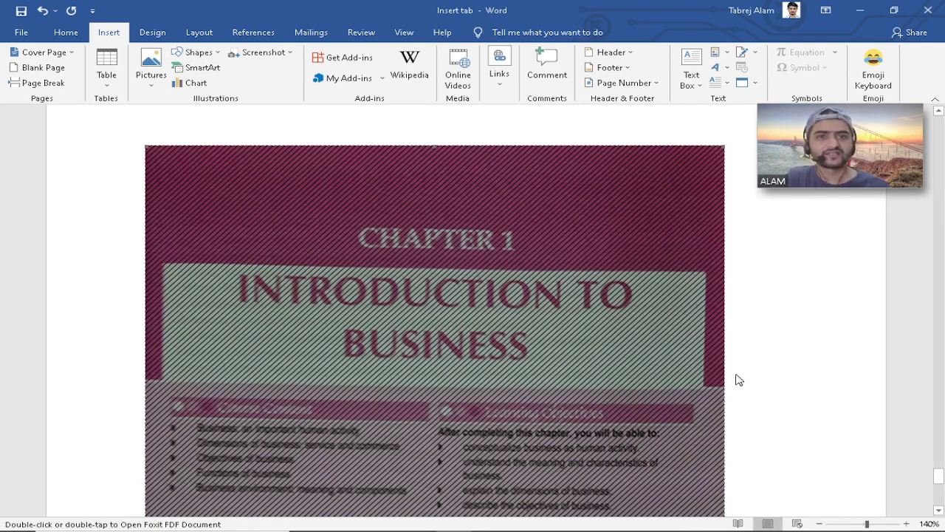
Switch to Foxit PDF Reader, close the opened PDF document and exit the reader to return to Word
mouse_move(434, 505)
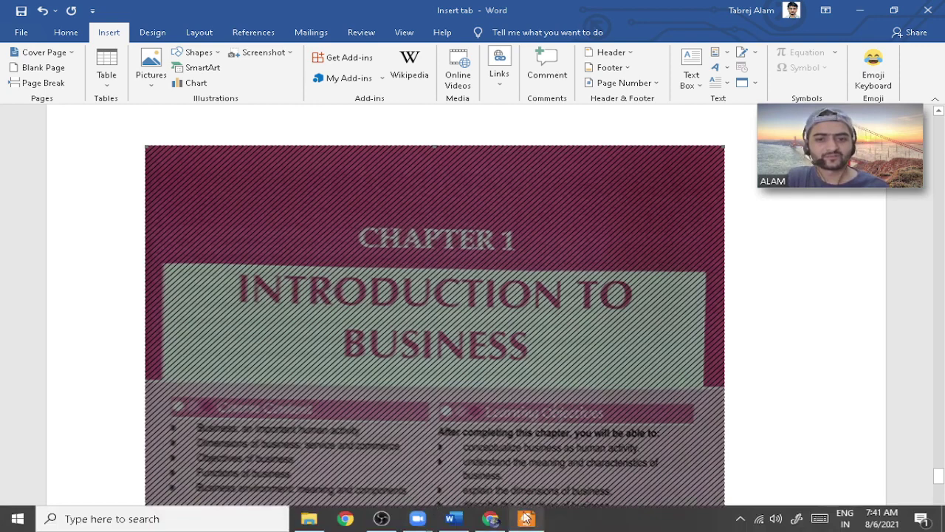
left_click(527, 519)
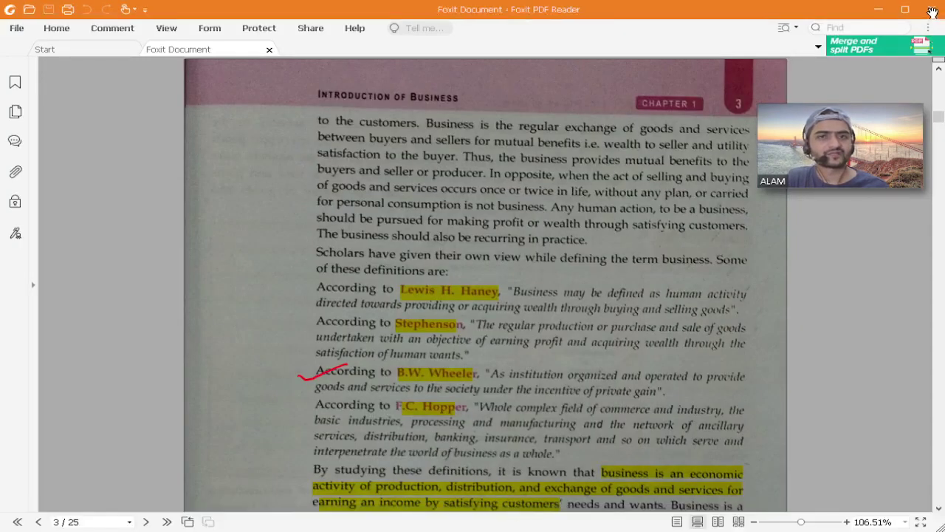
key("ctrl+w")
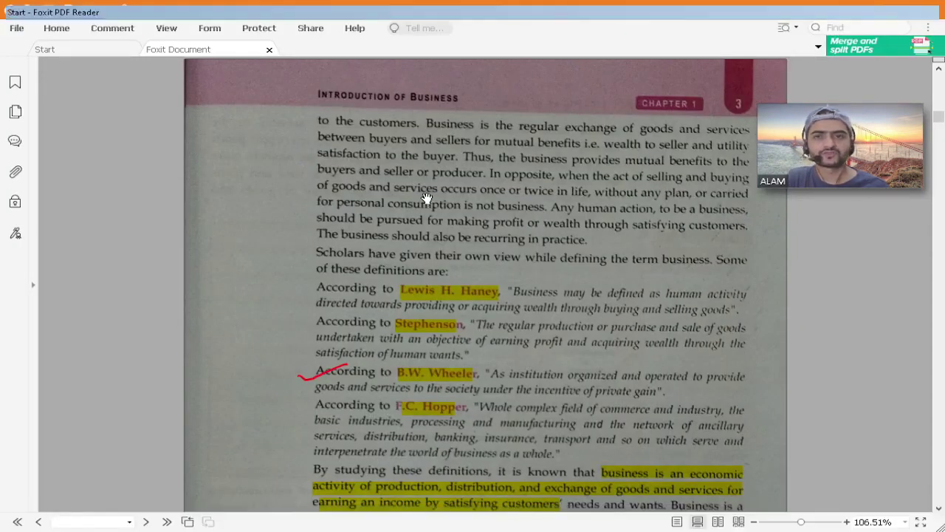
left_click(938, 10)
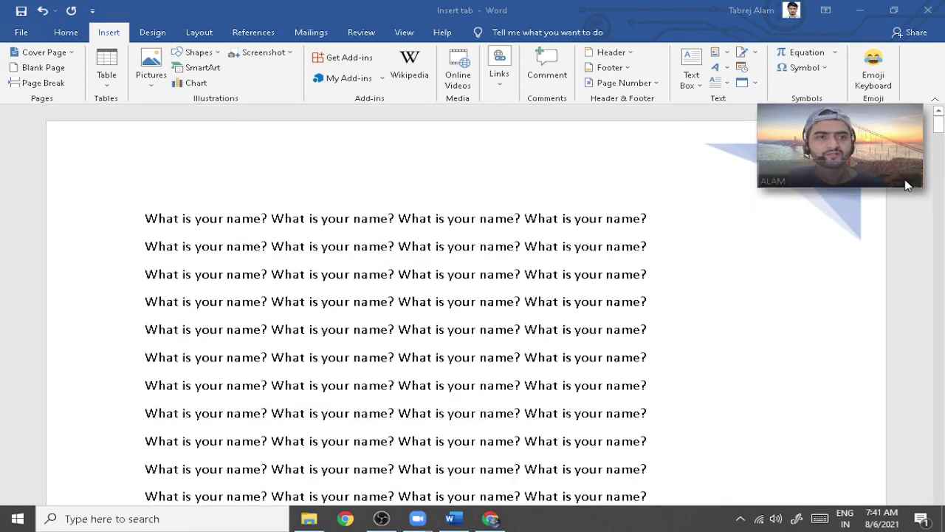
Delete the embedded PDF object from page 10 of the document
left_click_drag(936, 130, 939, 473)
left_click(407, 247)
scroll(407, 251, "up", 2)
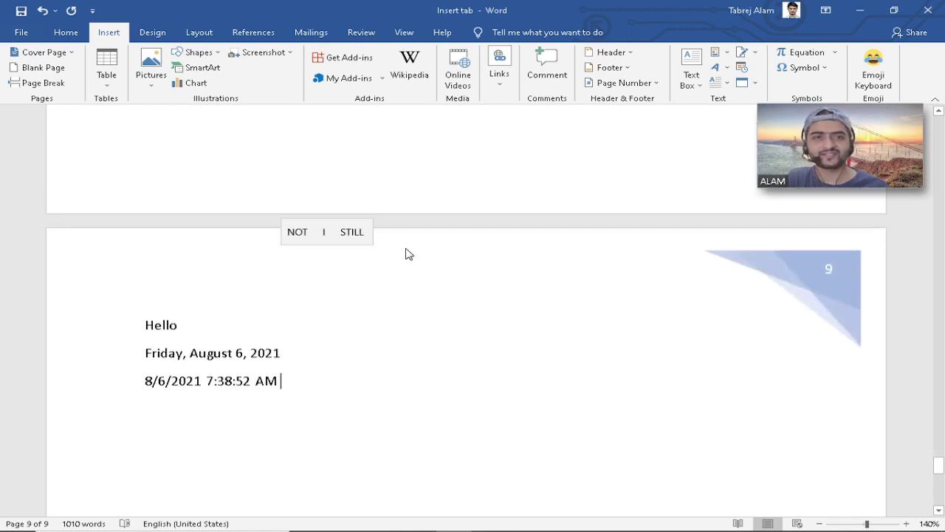
Add two blank lines below the date and time on page 9 and place the cursor on the last one
left_click(755, 82)
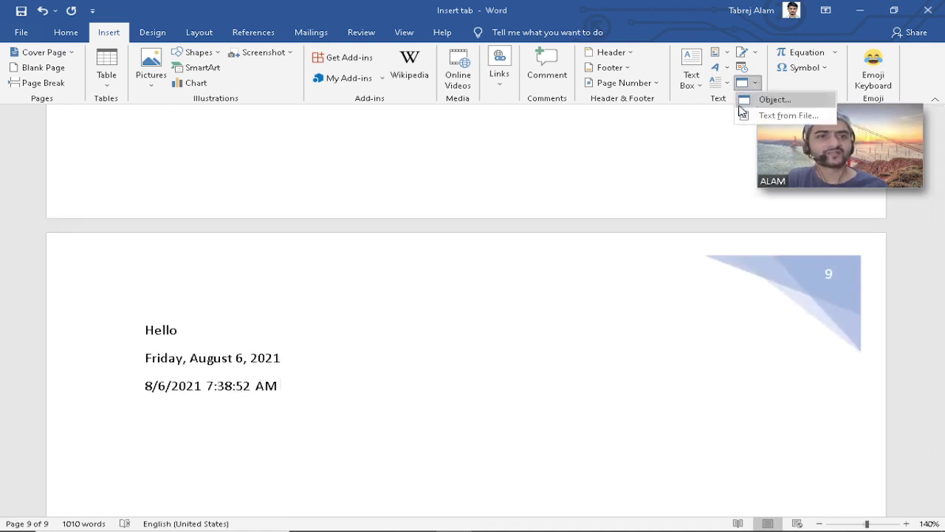
left_click(369, 421)
key("Return")
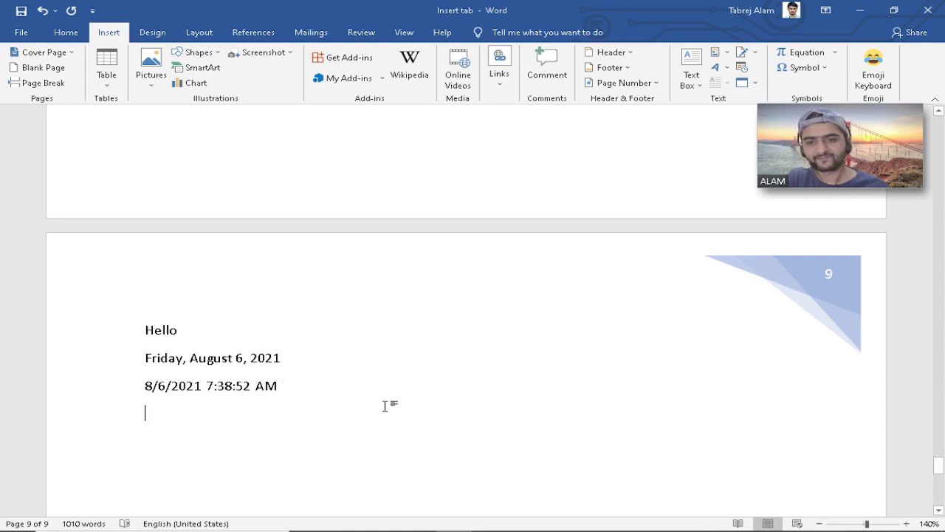
key("Return")
scroll(160, 369, "down", 4)
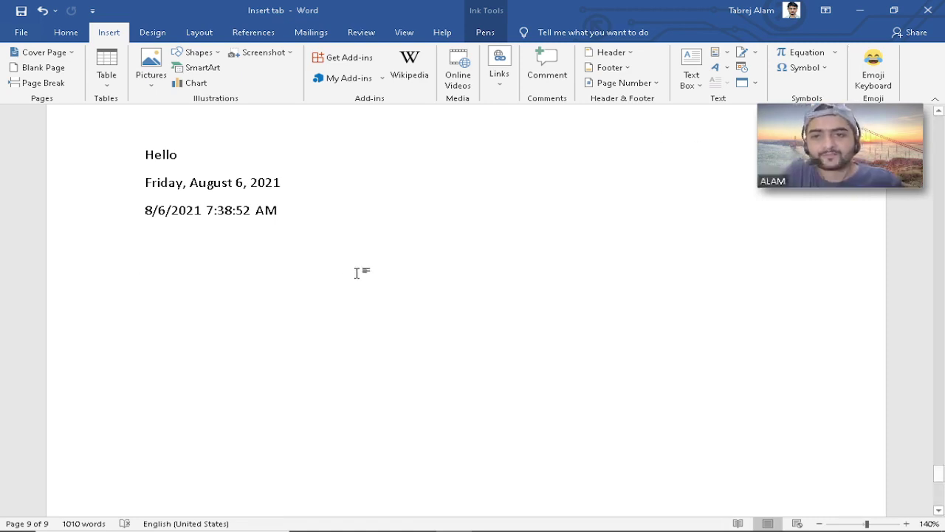
left_click(330, 265)
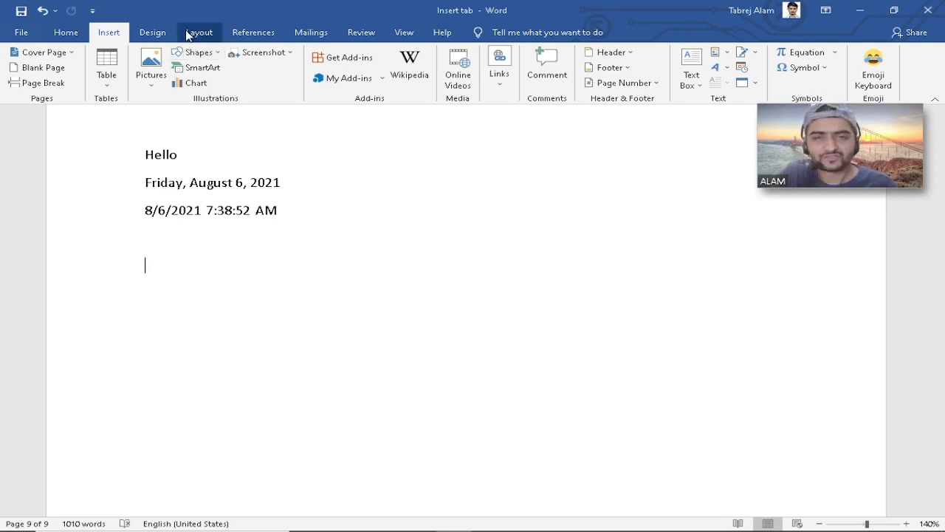
Insert the built-in Quadratic Formula equation on the blank line below the date and time
left_click(65, 32)
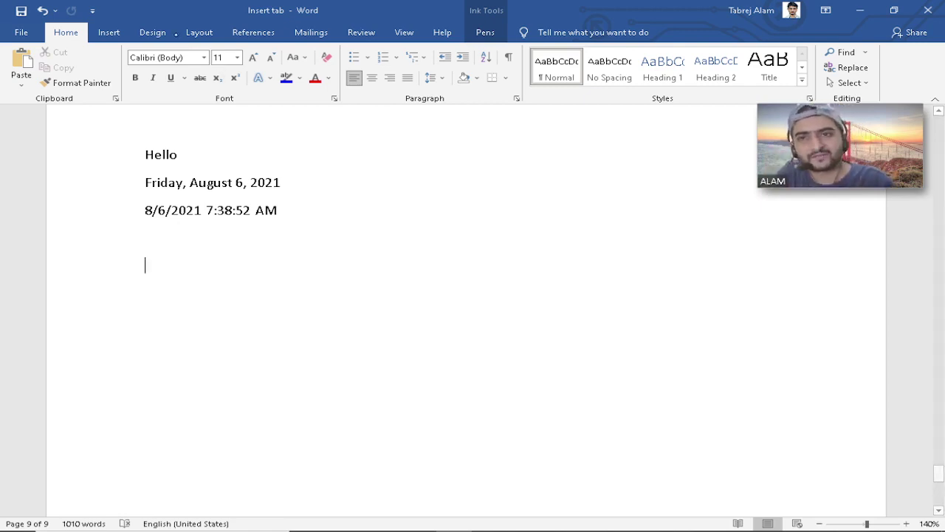
left_click(112, 32)
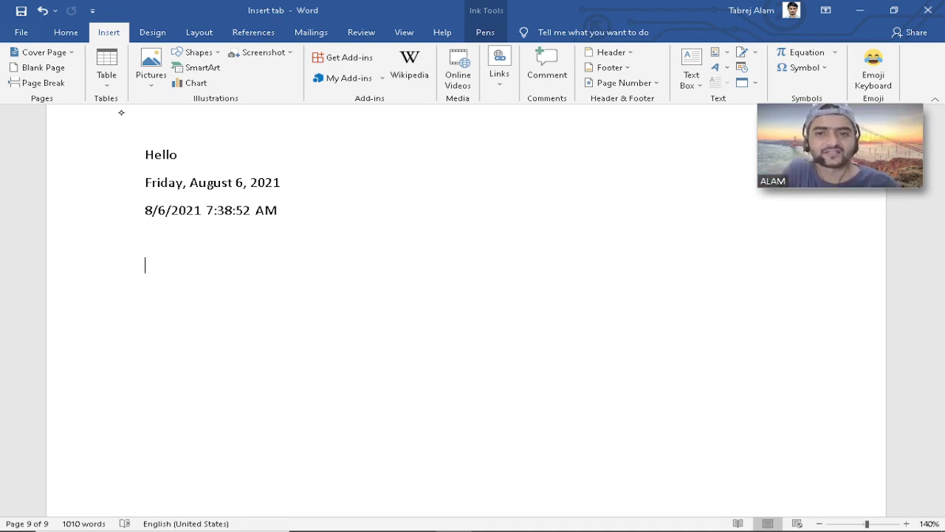
left_click(837, 57)
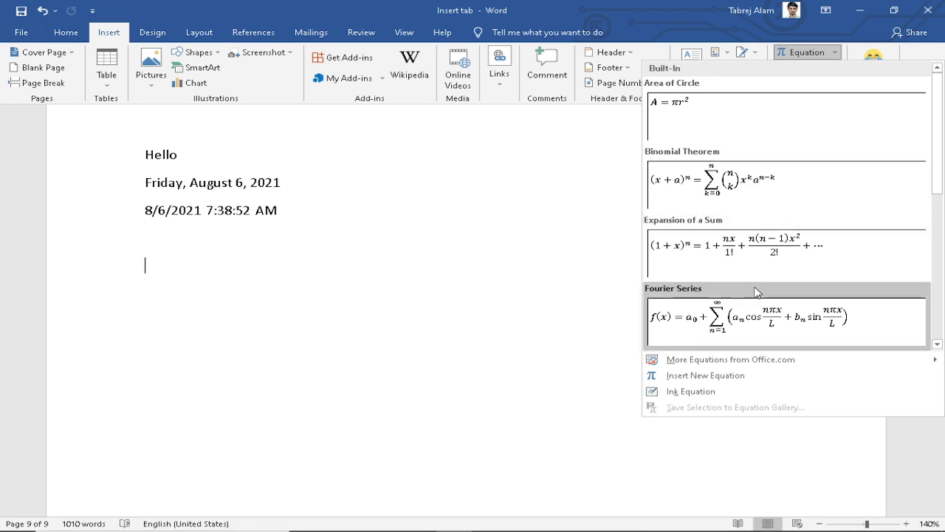
scroll(779, 244, "down", 3)
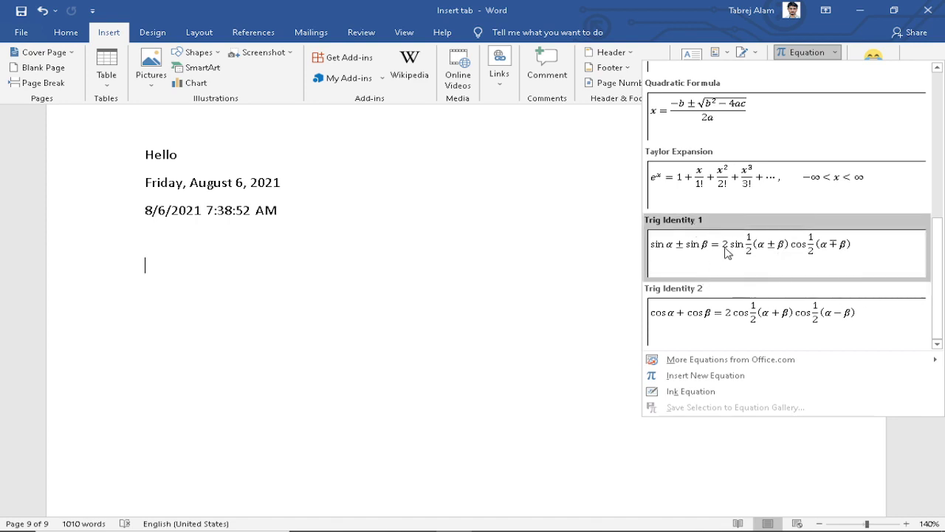
scroll(729, 253, "up", 3)
scroll(731, 253, "down", 3)
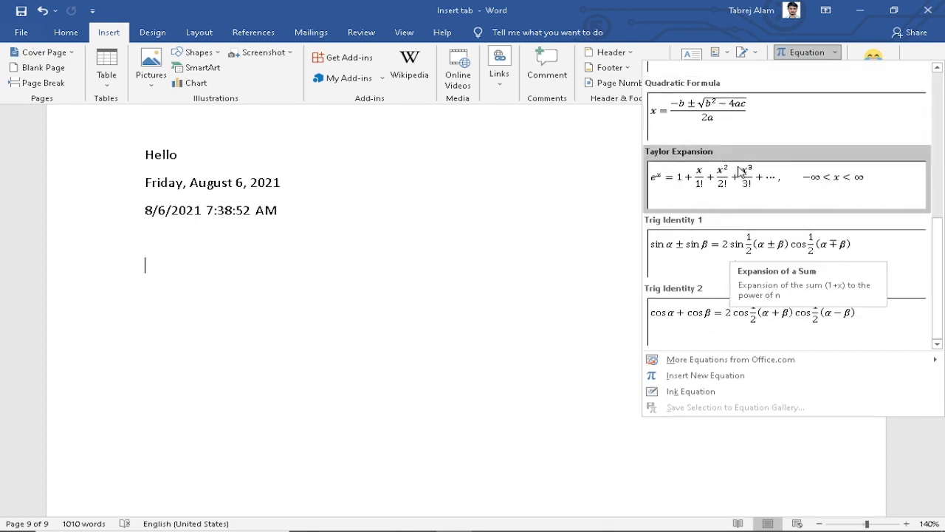
left_click(714, 130)
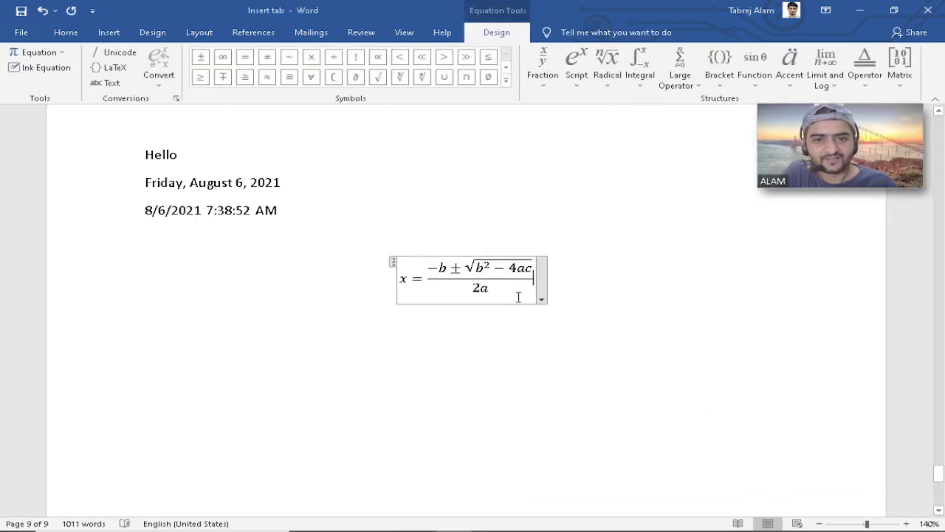
Move the quadratic formula from the centre of the page to the left margin
left_click(567, 298)
left_click(517, 270)
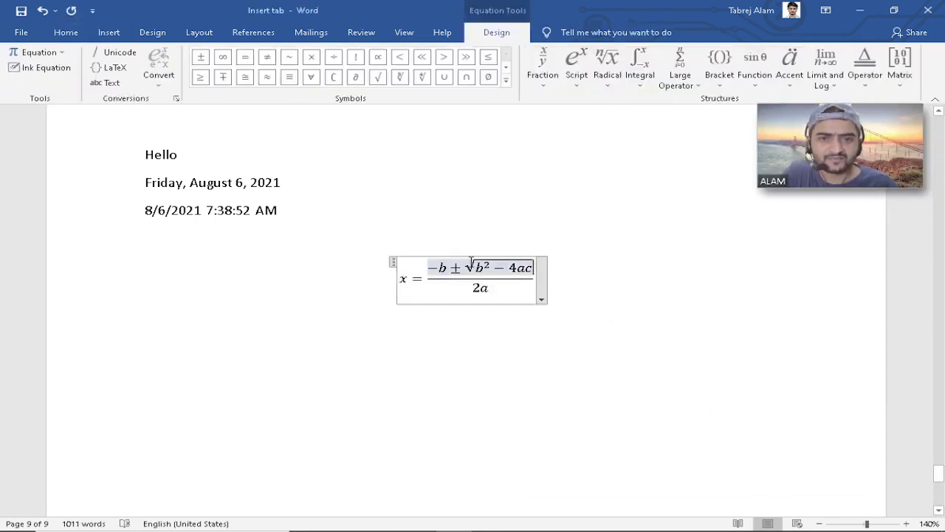
left_click_drag(393, 268, 129, 268)
left_click(642, 288)
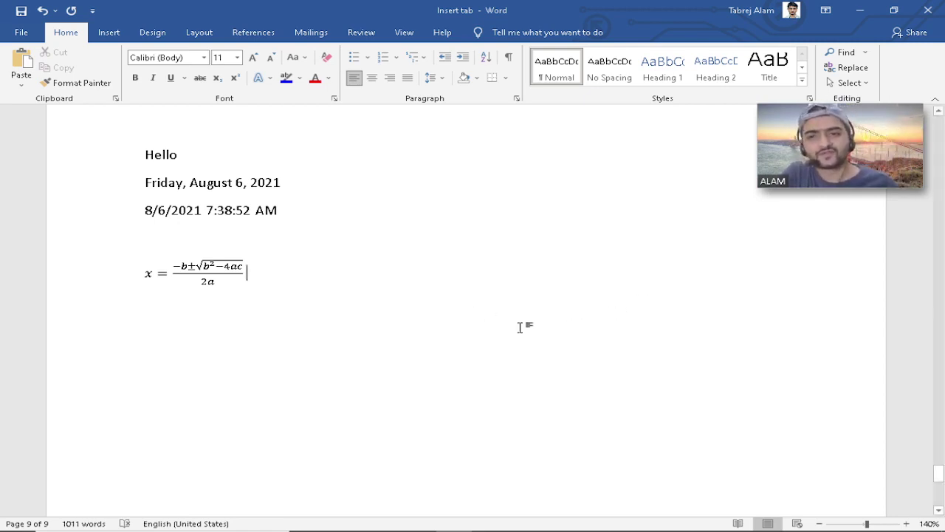
Start a new line beneath the quadratic formula and enter the plain text X=-b+
left_click(194, 271)
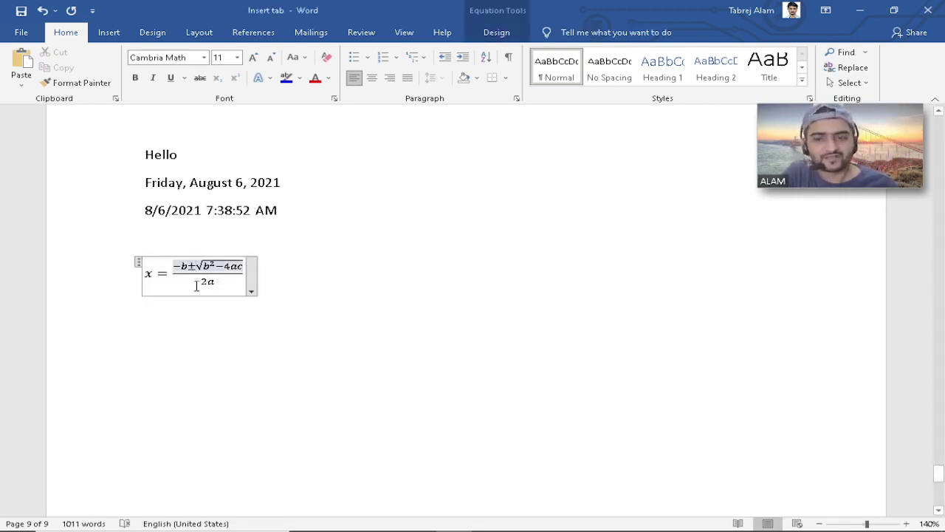
left_click(289, 281)
key("Return")
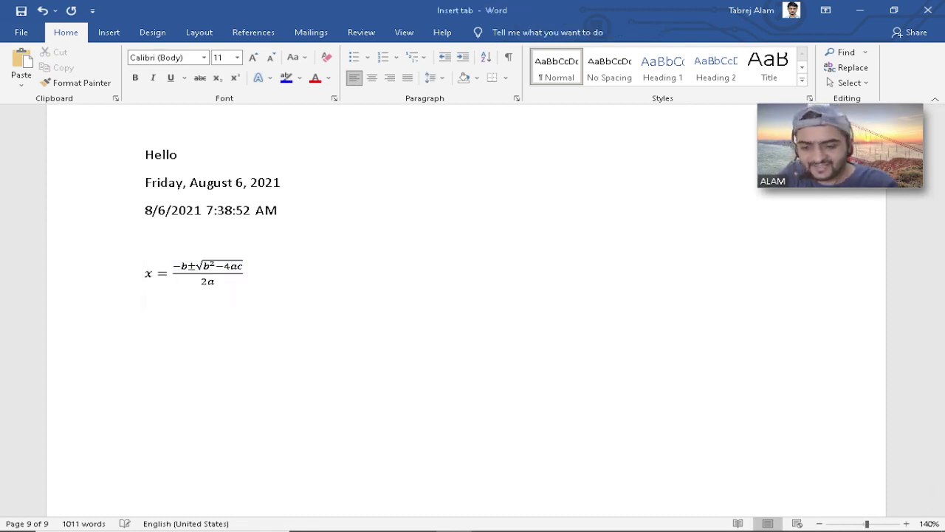
type("x=")
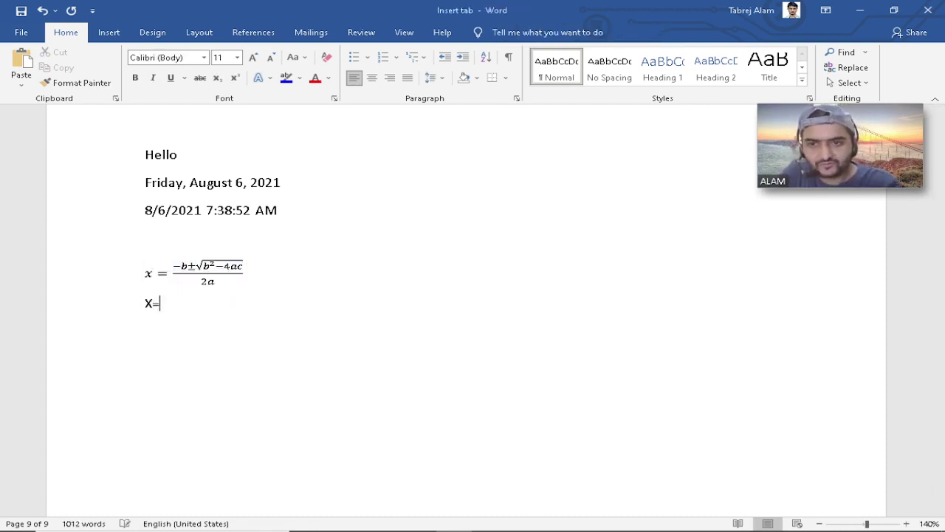
type("-b")
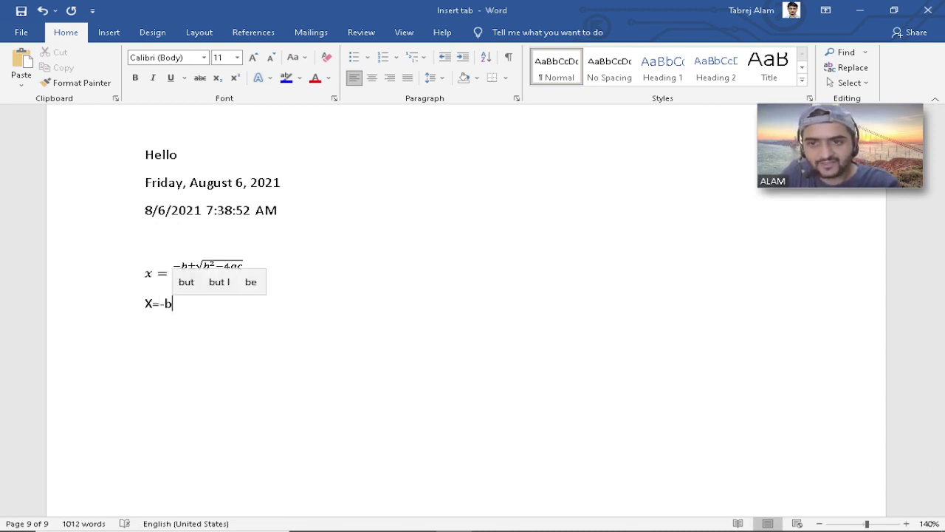
type("+")
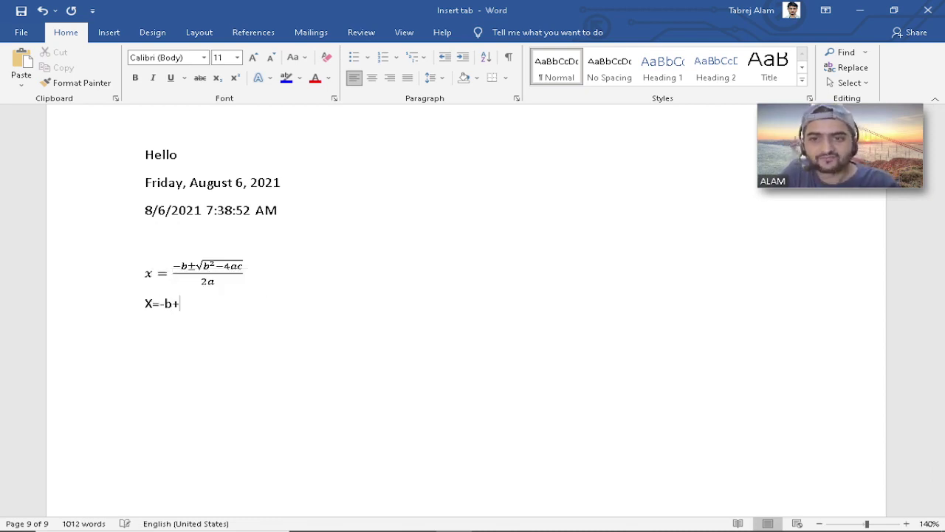
Open the full Symbol dialog, move it clear of the equation text and go to the Basic Latin characters
left_click(110, 34)
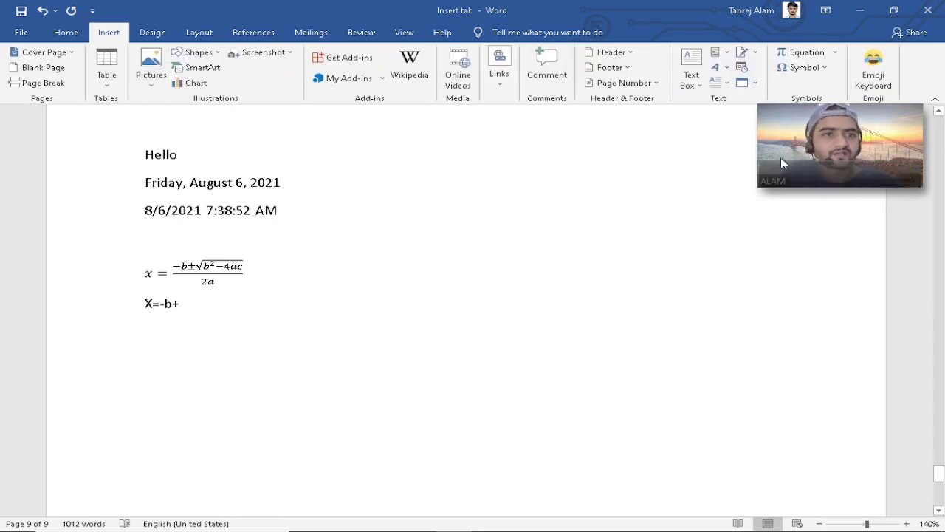
left_click(824, 74)
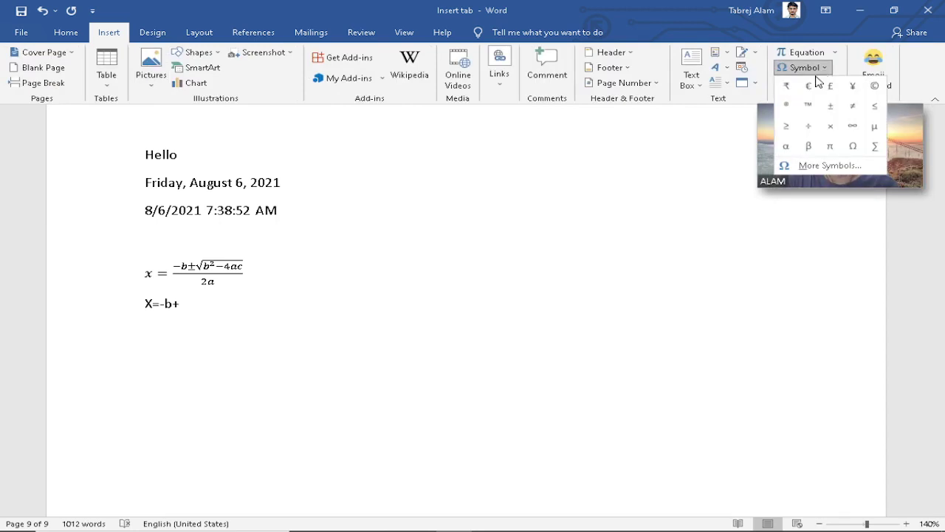
left_click(813, 166)
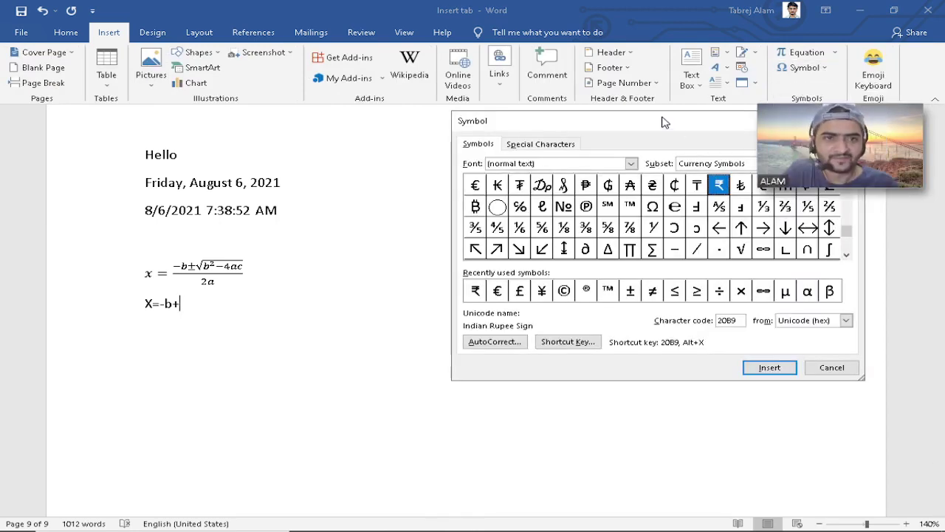
left_click_drag(657, 122, 547, 137)
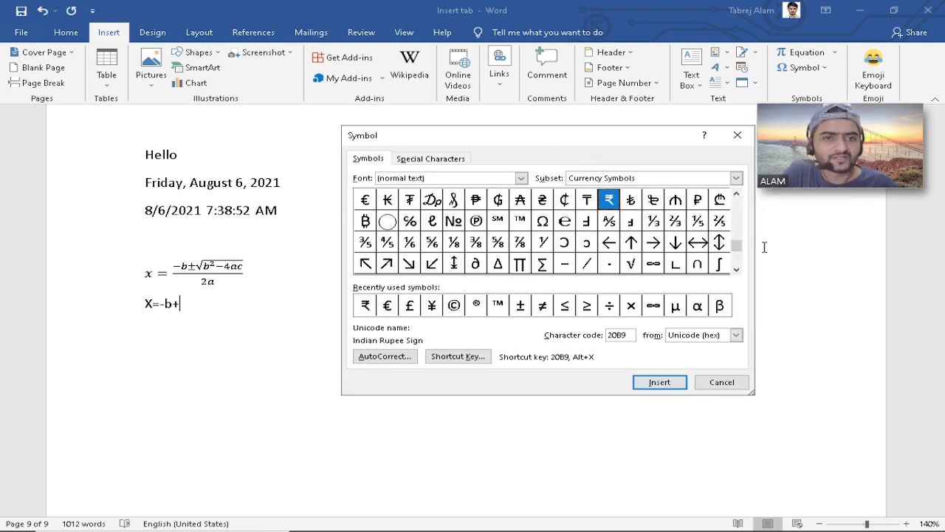
left_click_drag(737, 246, 737, 193)
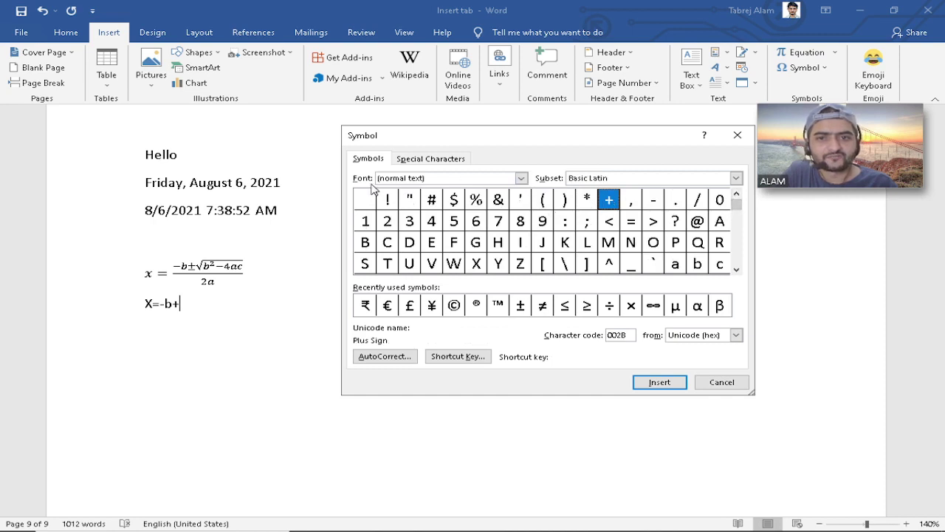
Examine the fonts and special characters available in the Symbol dialog, and close it without inserting anything
left_click(521, 178)
scroll(436, 225, "down", 20)
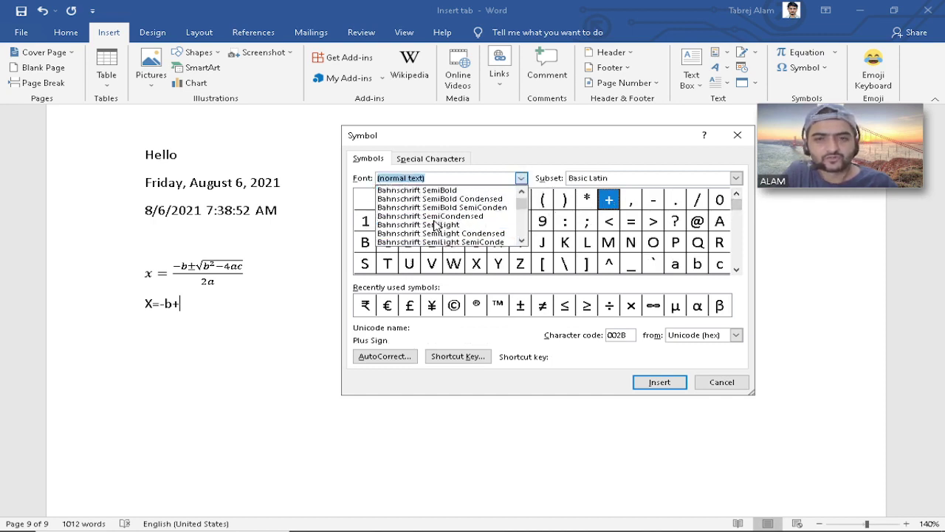
scroll(436, 226, "down", 12)
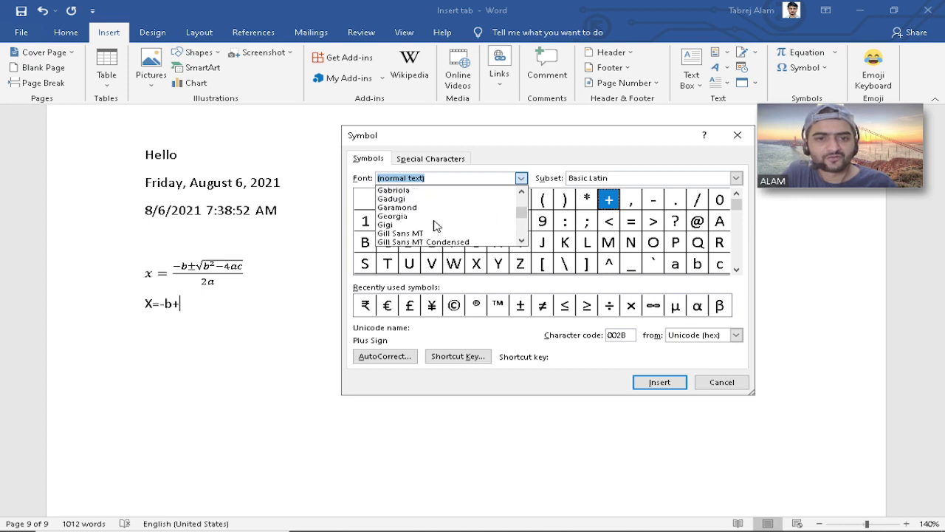
scroll(444, 232, "up", 9)
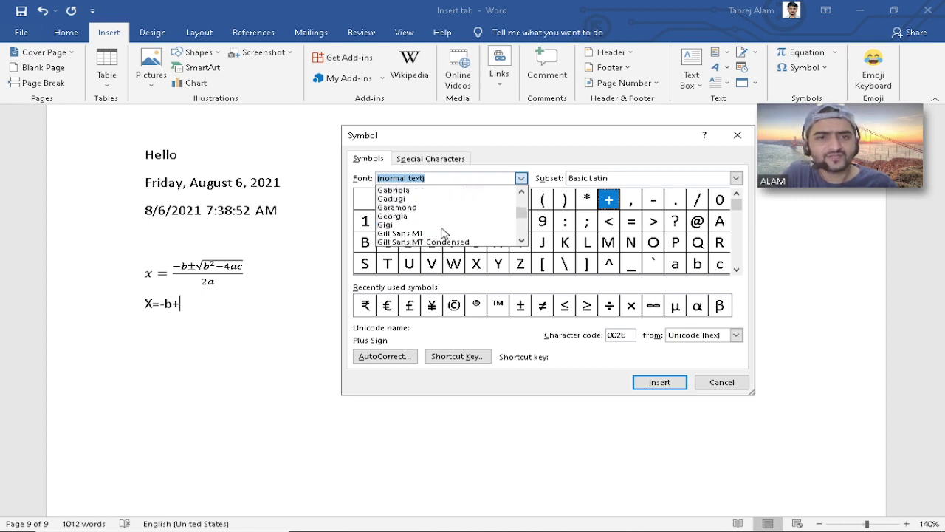
left_click(563, 165)
left_click(428, 160)
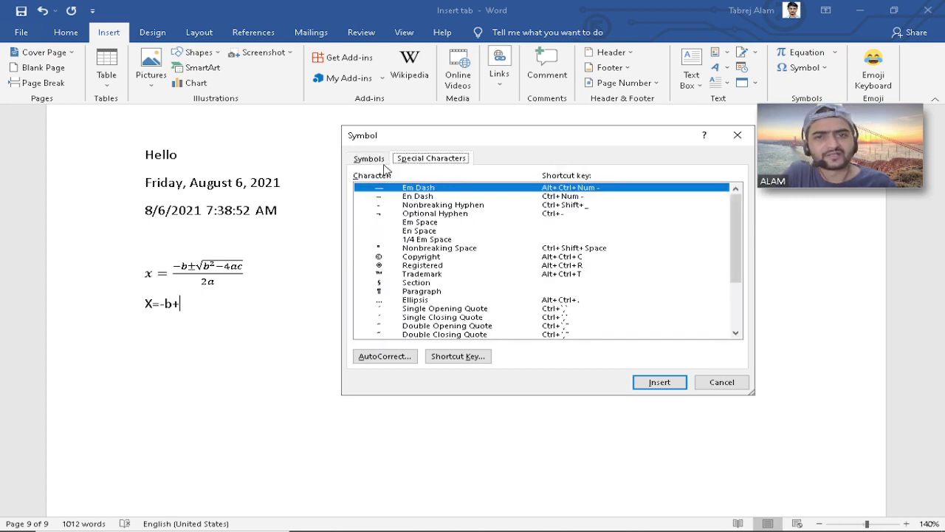
left_click(363, 159)
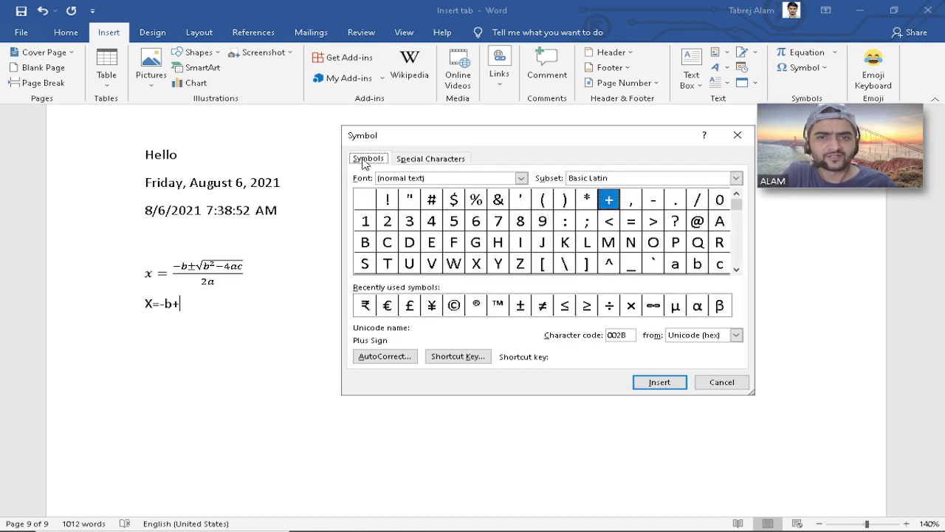
left_click(722, 382)
Look through the gallery of built-in equations from the X=-b+ line without inserting one
left_click(235, 285)
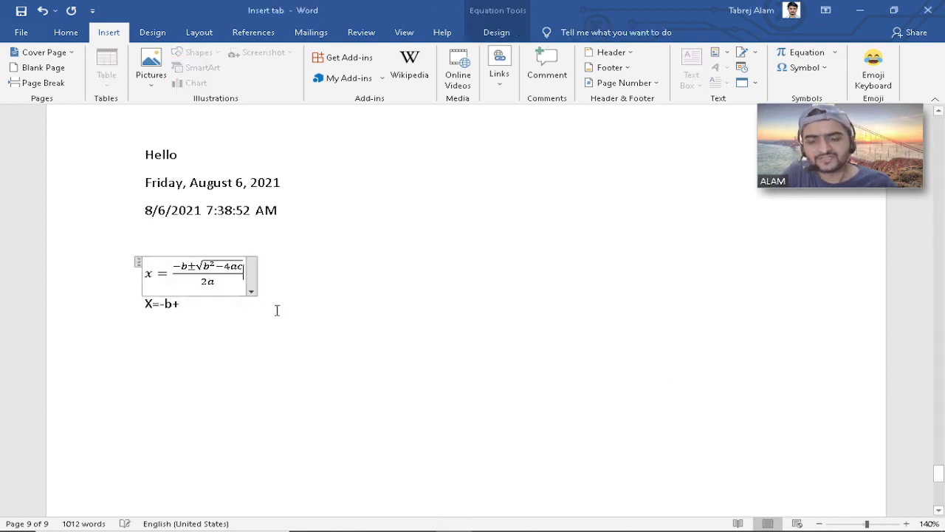
left_click(275, 315)
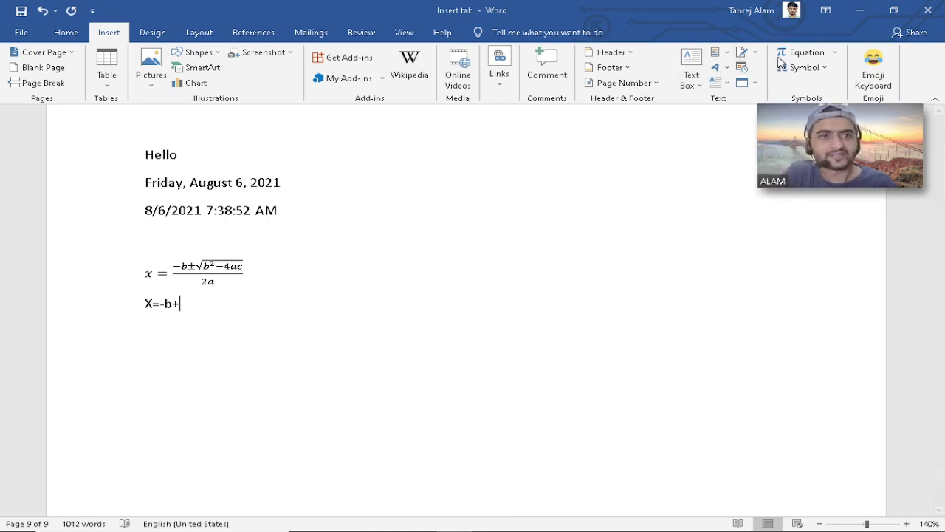
left_click(836, 52)
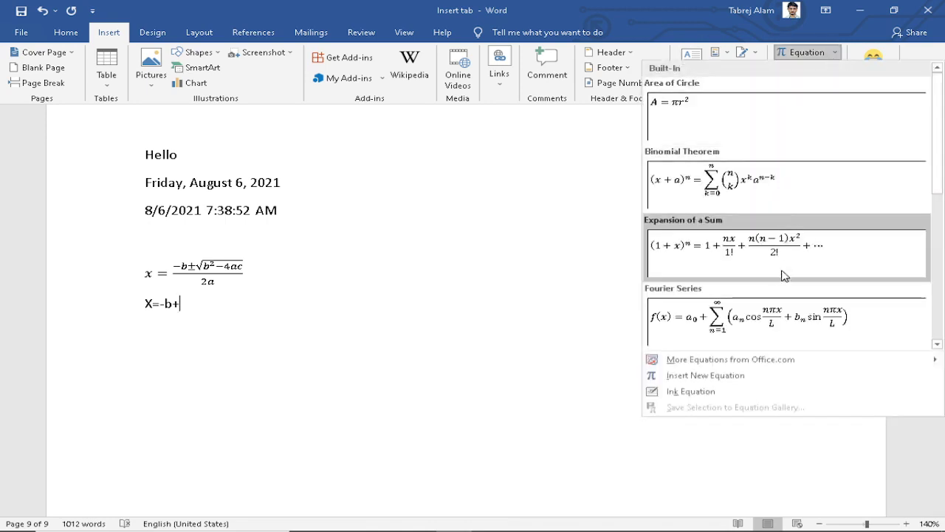
scroll(761, 310, "down", 3)
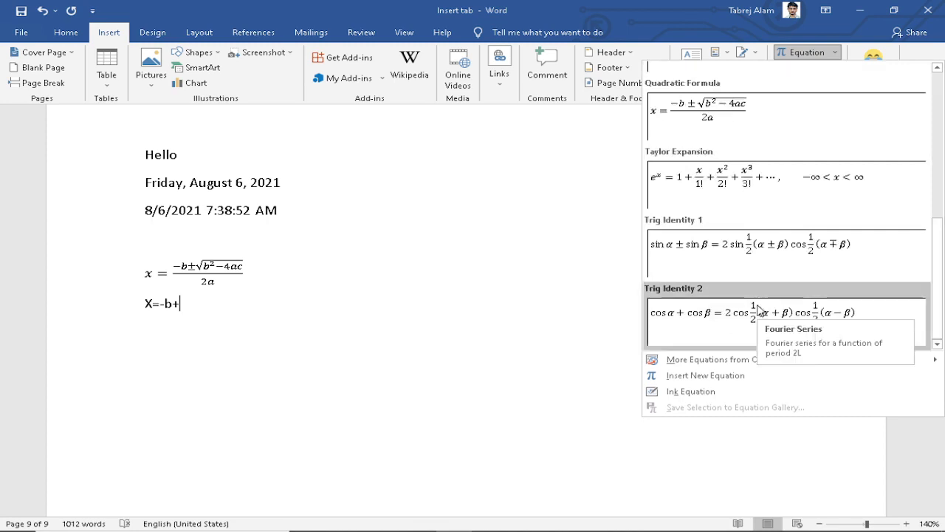
scroll(761, 310, "up", 3)
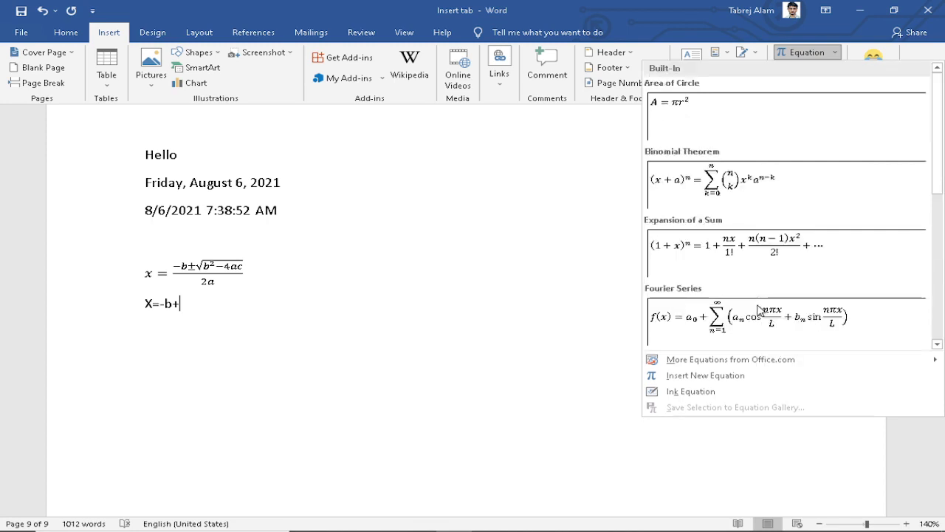
left_click(235, 322)
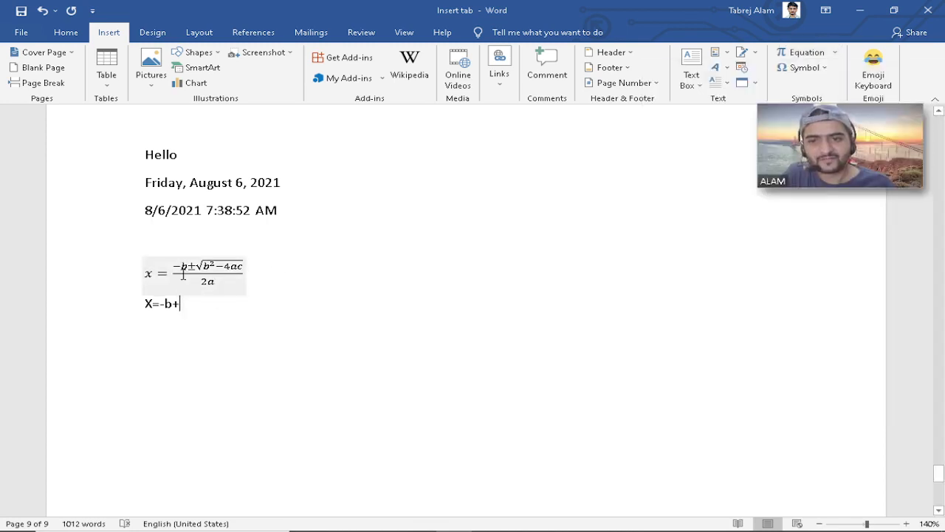
Review the save, conversion and display options of the quadratic formula, and return to the text line beneath it
left_click(183, 275)
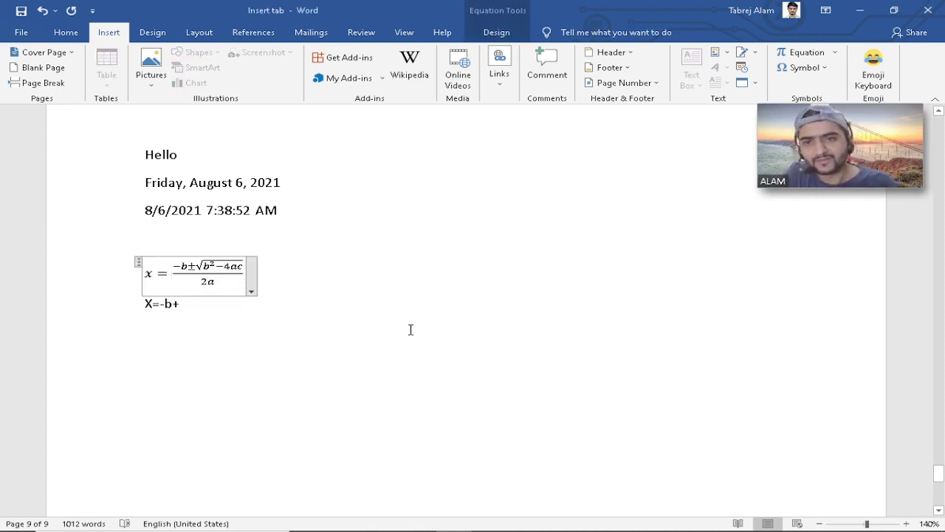
left_click(251, 295)
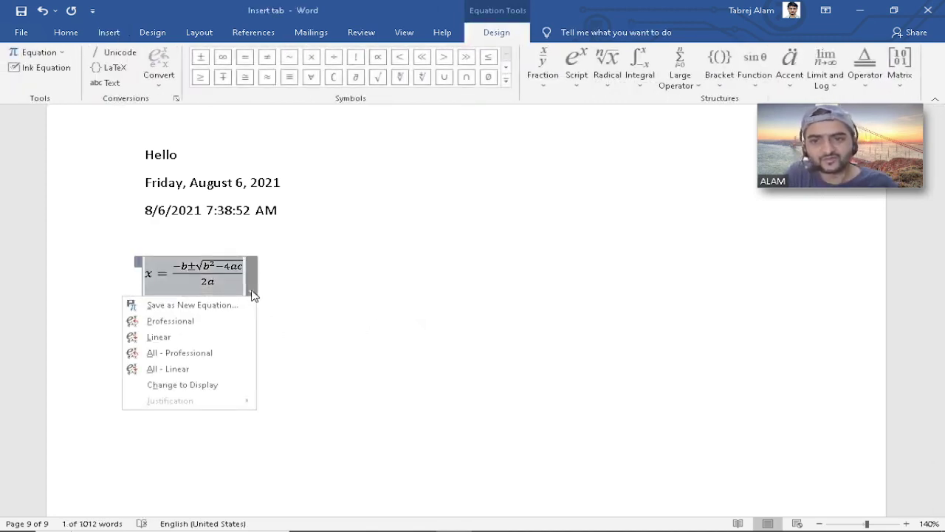
left_click(336, 353)
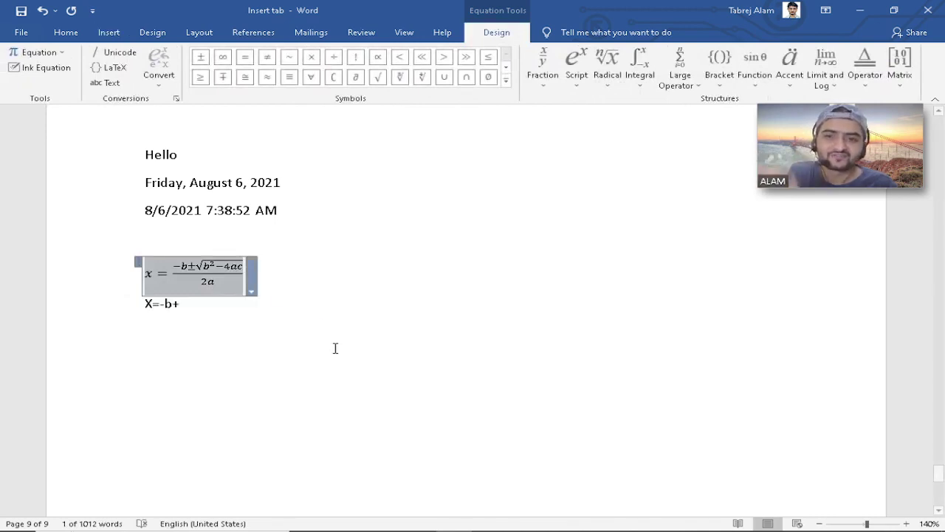
left_click(233, 325)
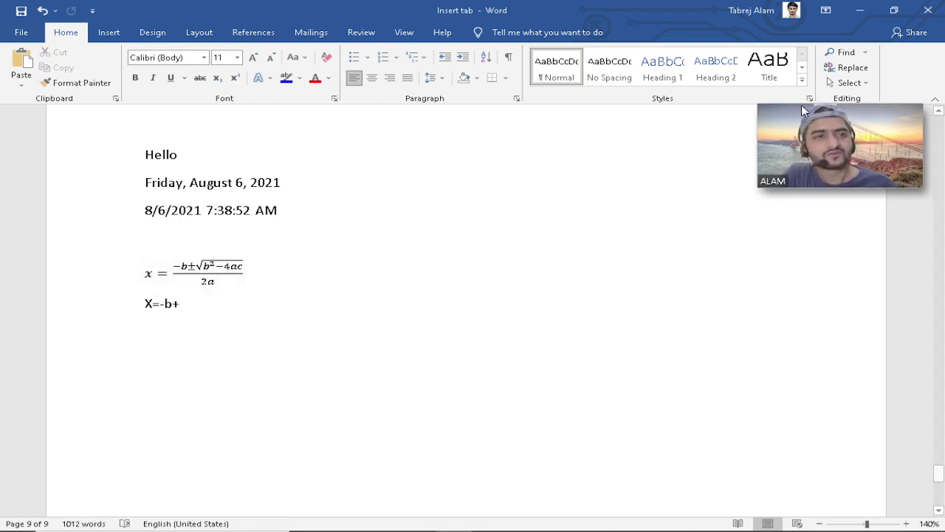
With the cursor inside the quadratic formula, browse the built-in equations and the additional ones from Office.com, and close the gallery
left_click(208, 280)
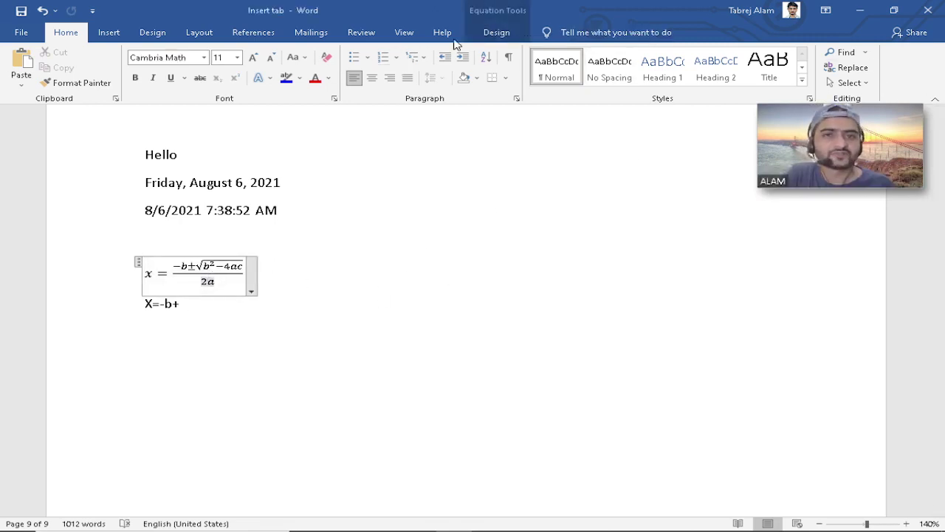
left_click(107, 33)
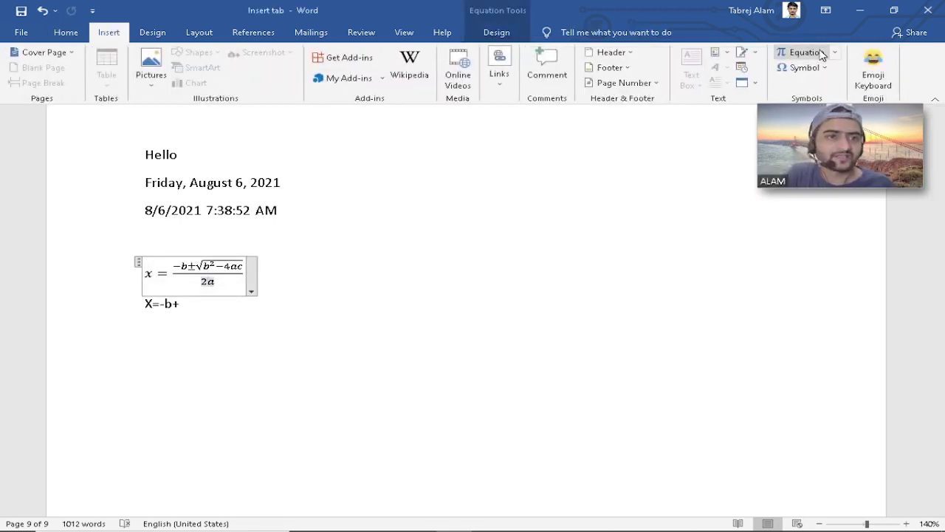
left_click(837, 53)
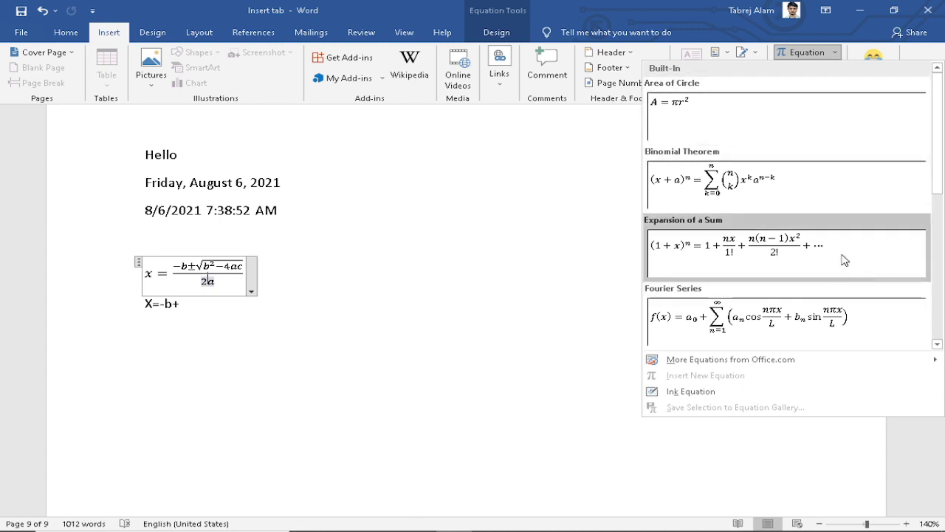
scroll(810, 264, "down", 3)
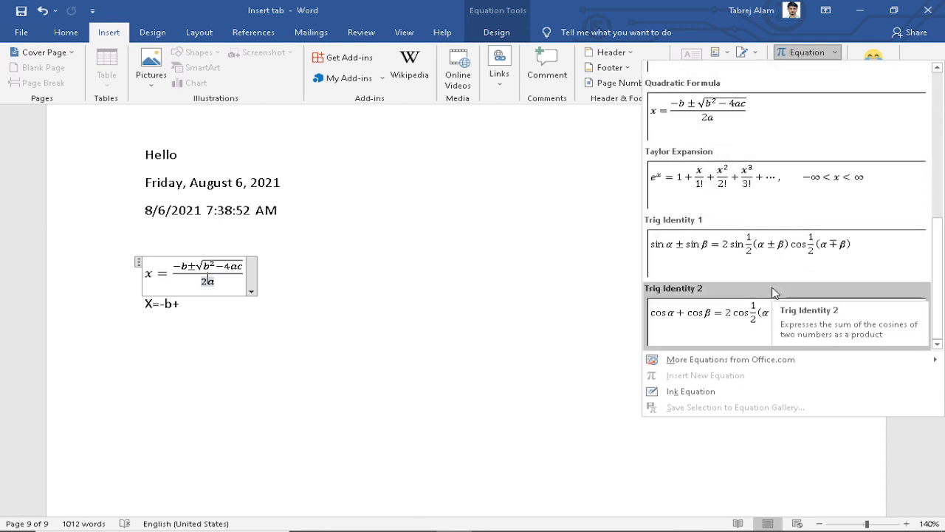
mouse_move(722, 362)
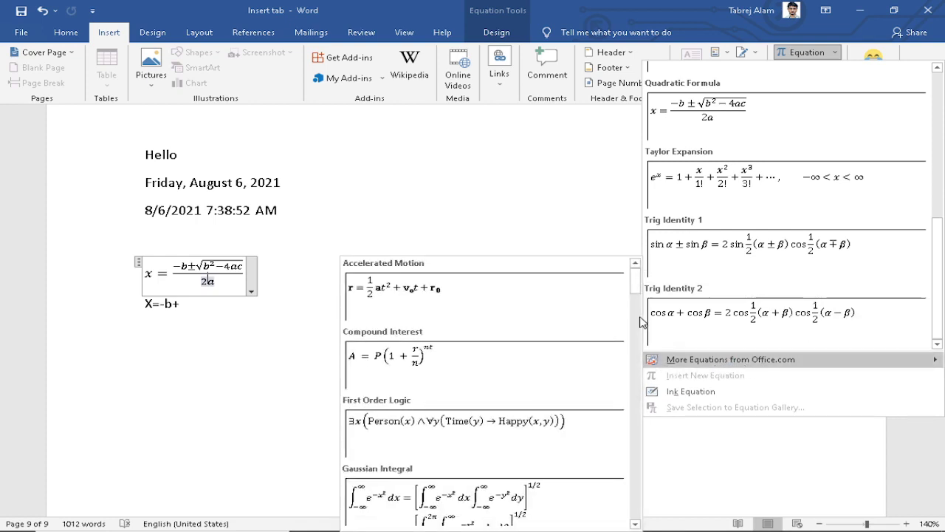
left_click_drag(640, 293, 636, 270)
scroll(639, 348, "down", 1)
left_click(387, 254)
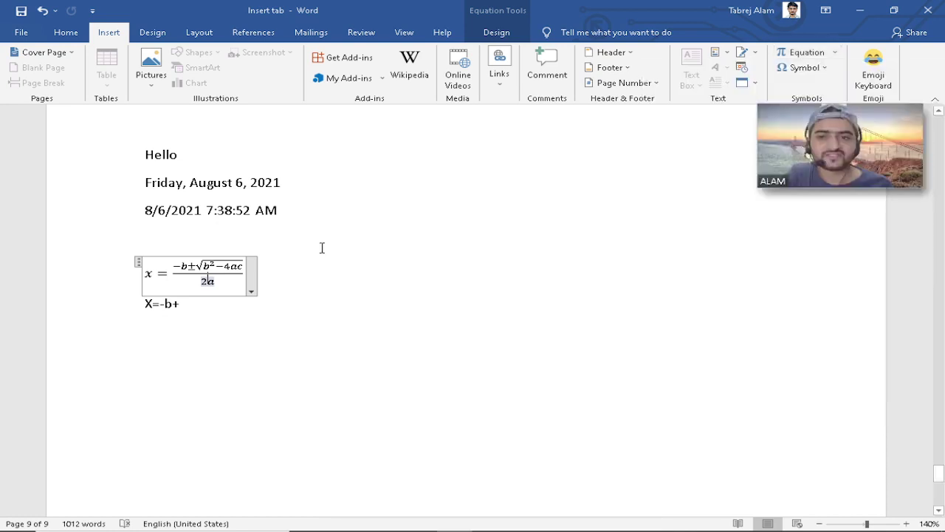
Check the quadratic formula's equation options again and place the cursor at the end of the X=-b+ line
left_click(252, 291)
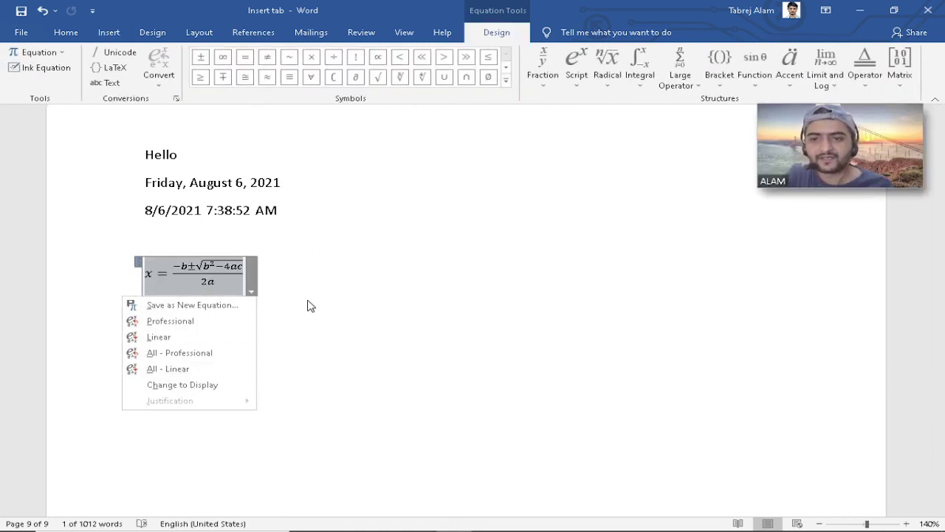
left_click(310, 305)
left_click(287, 318)
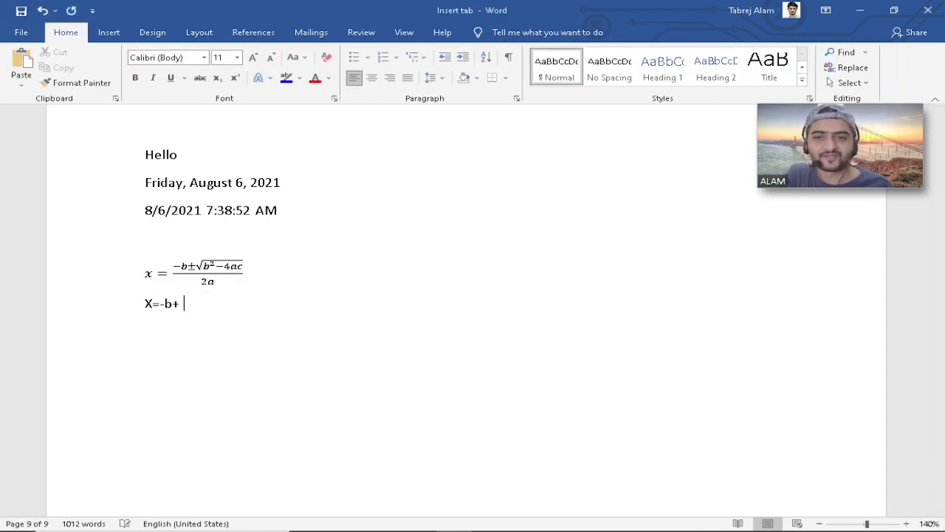
Add the text Rs. 10,000 two lines below X=-b+
left_click(109, 33)
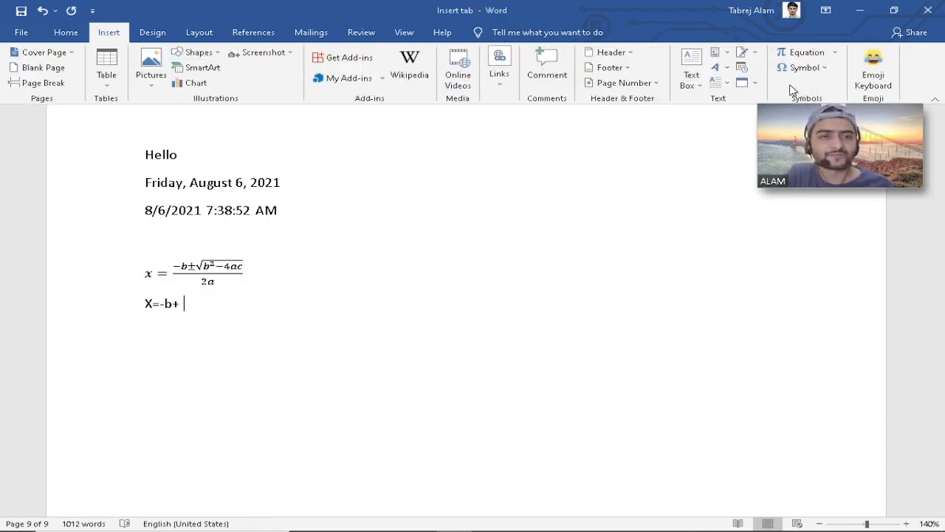
left_click(809, 68)
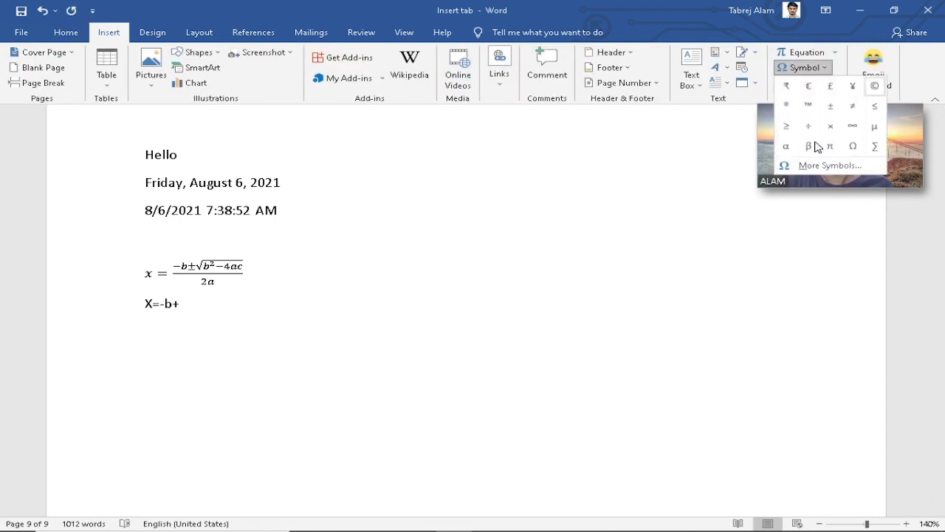
left_click(263, 300)
key("Return")
key("Return")
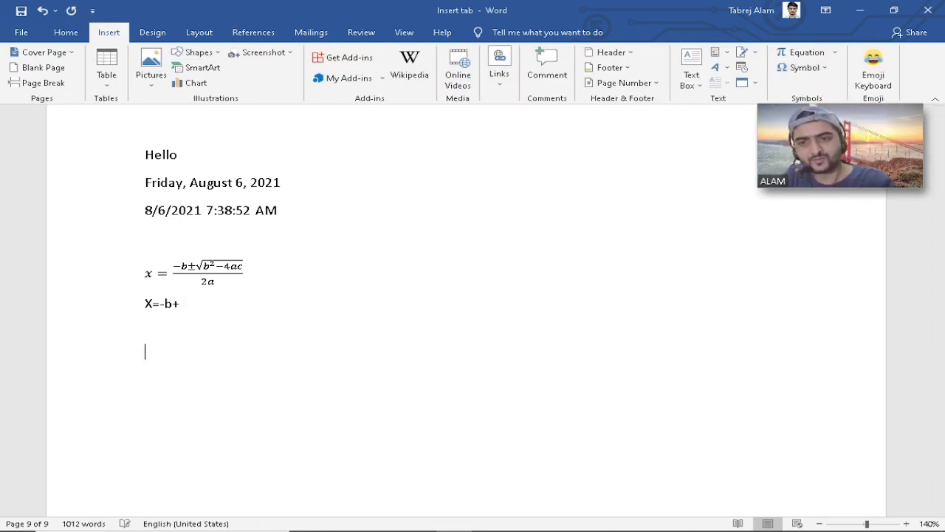
type("Rs. 10,000")
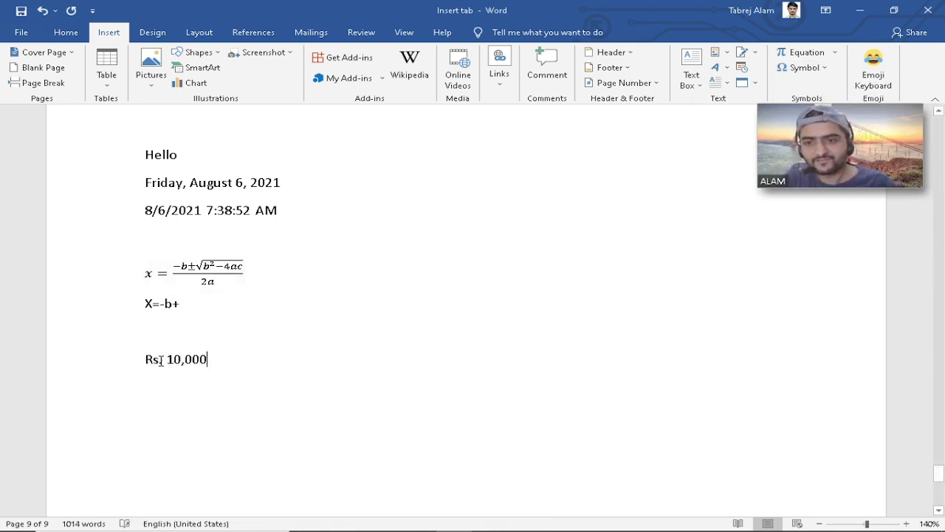
Replace Rs. in front of 10,000 with the Indian rupee symbol ₹ followed by a space
left_click_drag(161, 360, 147, 364)
key("BackSpace")
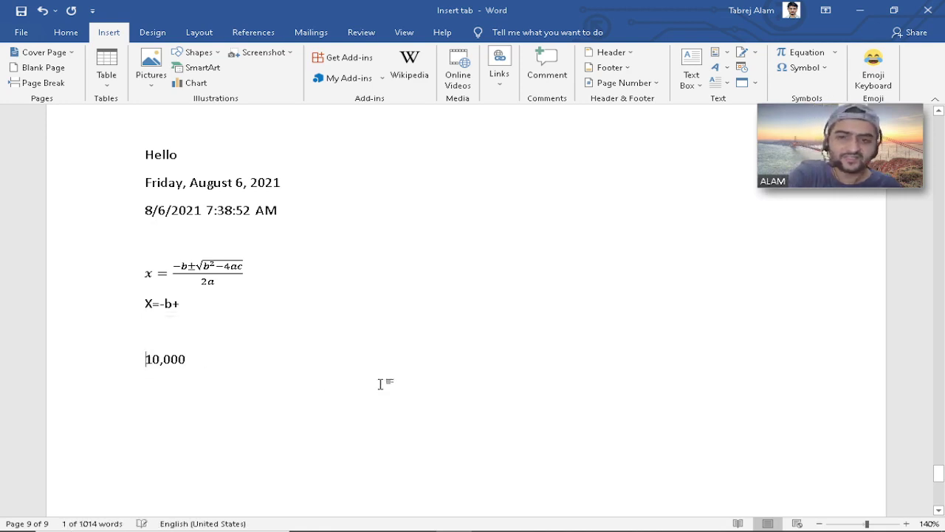
left_click(826, 68)
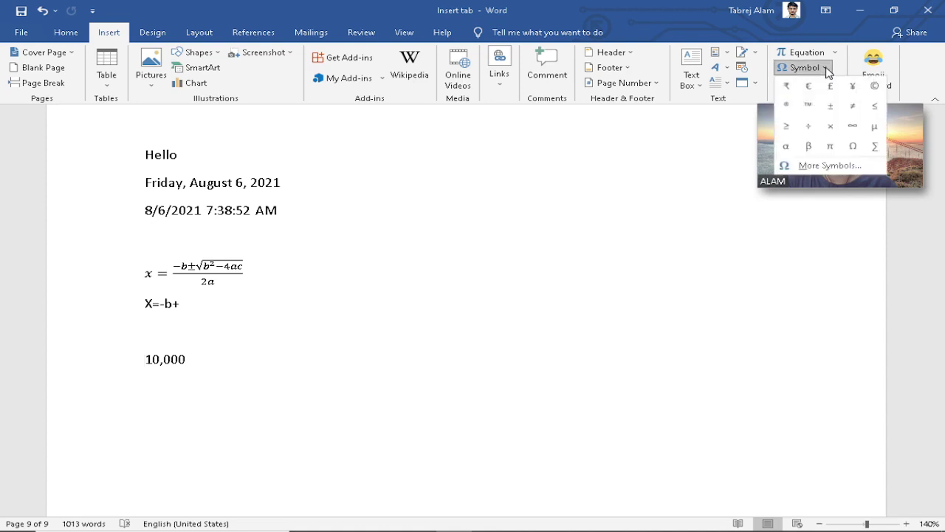
left_click(788, 86)
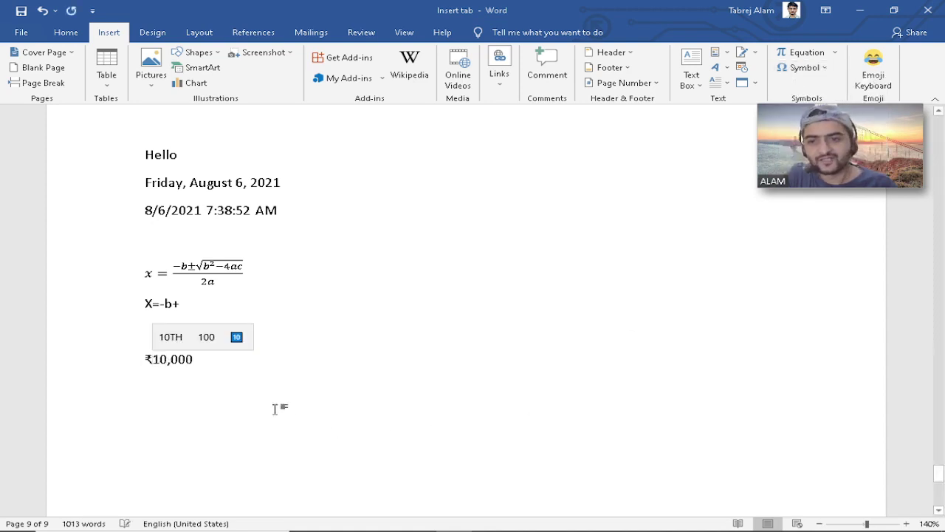
left_click(259, 361)
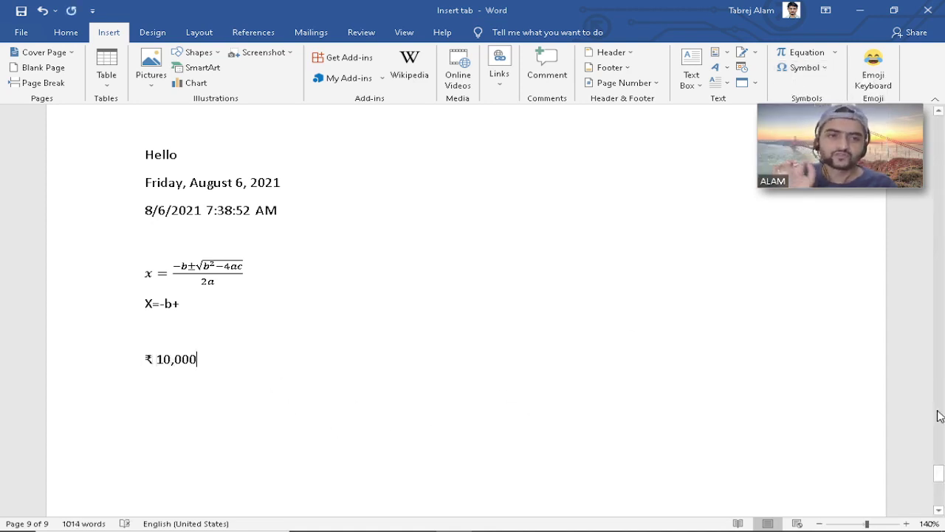
Open the full symbol collection and browse its normal-text characters, including the sound recording copyright sign and the Basic Latin letters
left_click(823, 68)
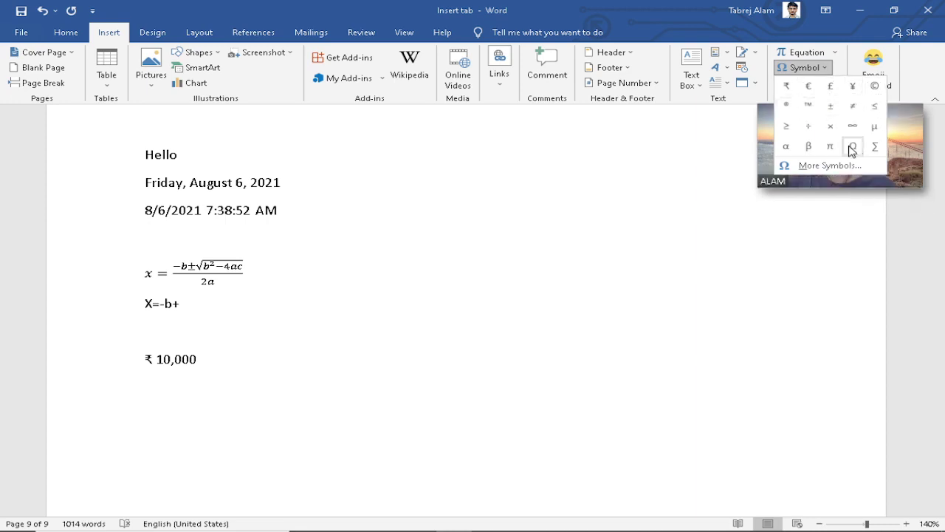
left_click(818, 165)
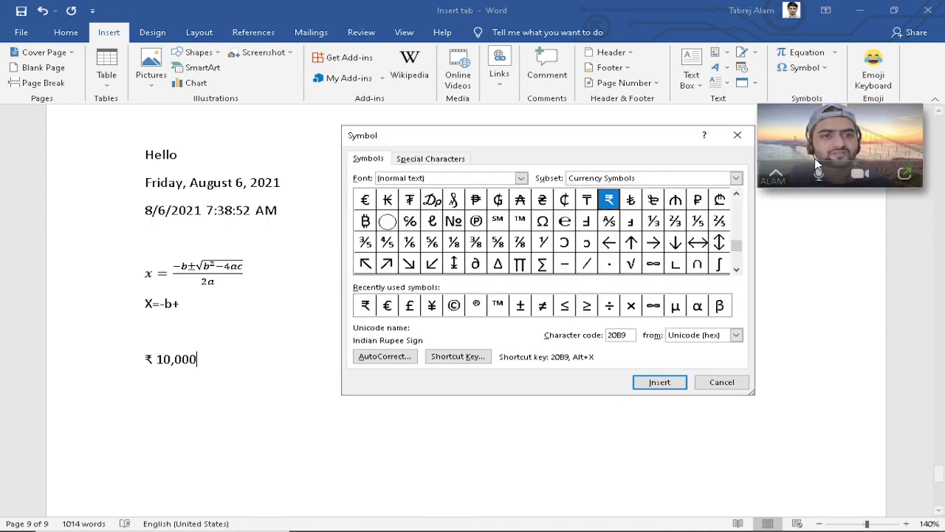
left_click(497, 242)
left_click(475, 222)
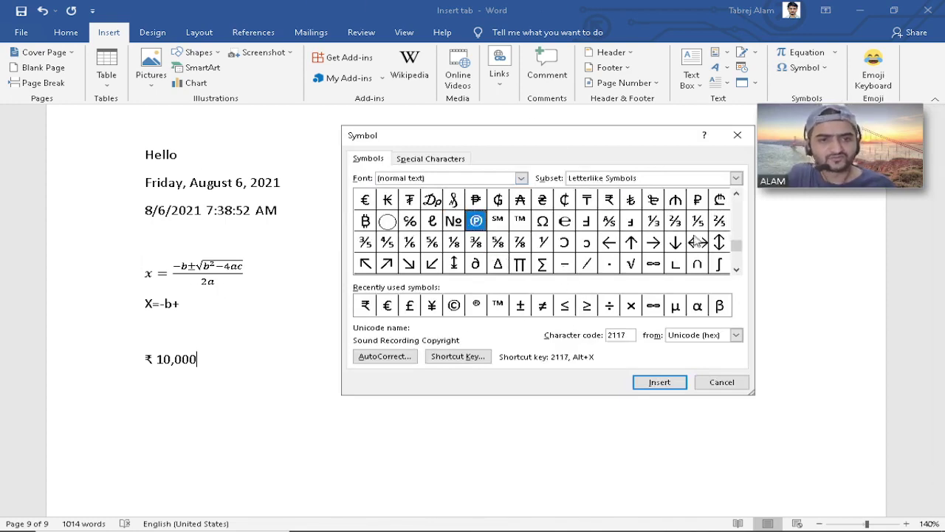
left_click_drag(737, 245, 738, 202)
left_click(499, 244)
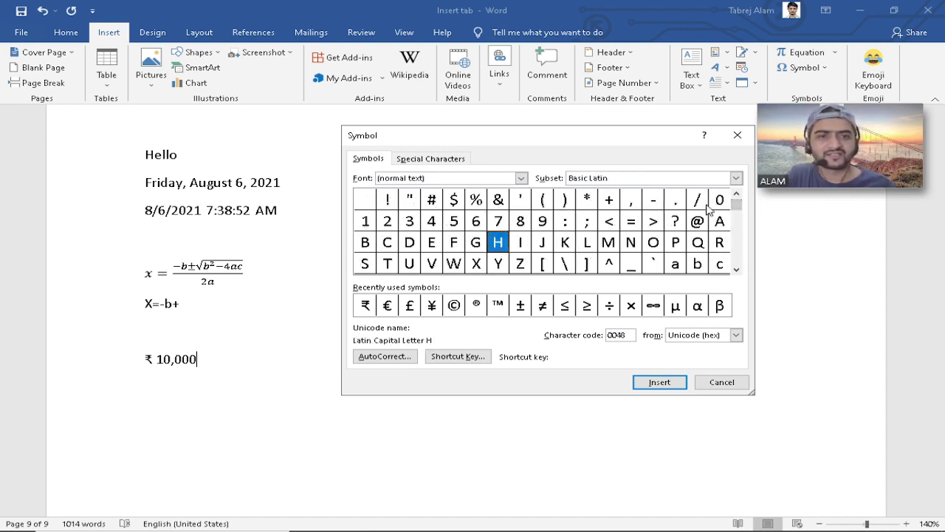
Switch the symbol font to Wingdings 2 and select the telephone symbol
left_click(521, 178)
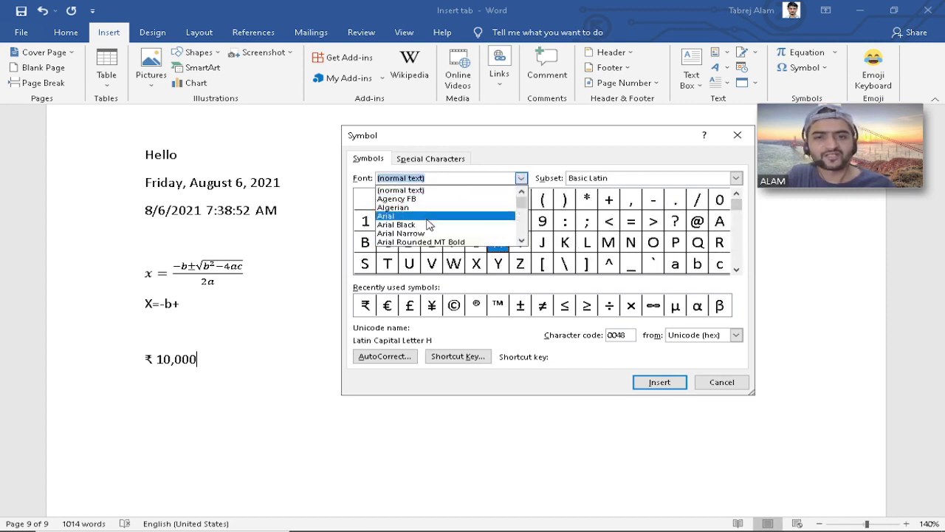
left_click_drag(522, 199, 521, 228)
type("w")
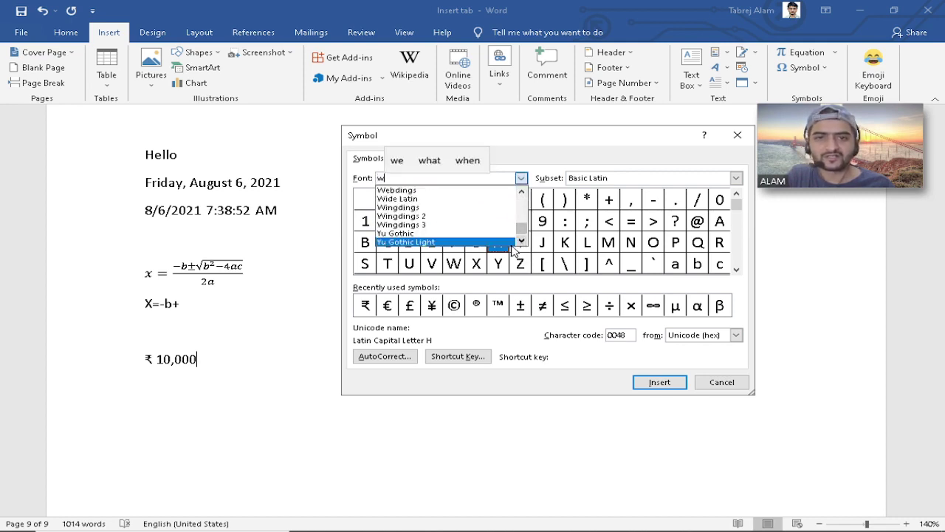
left_click(419, 217)
left_click(519, 206)
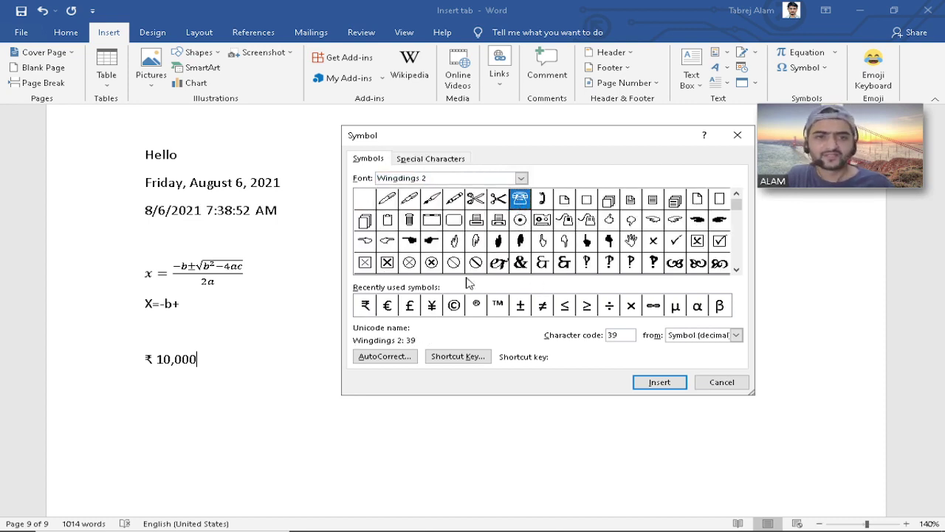
Insert the selected telephone symbol twice after 7:38:52 AM, separated from the time by a space, and close the symbol dialog
left_click(217, 363)
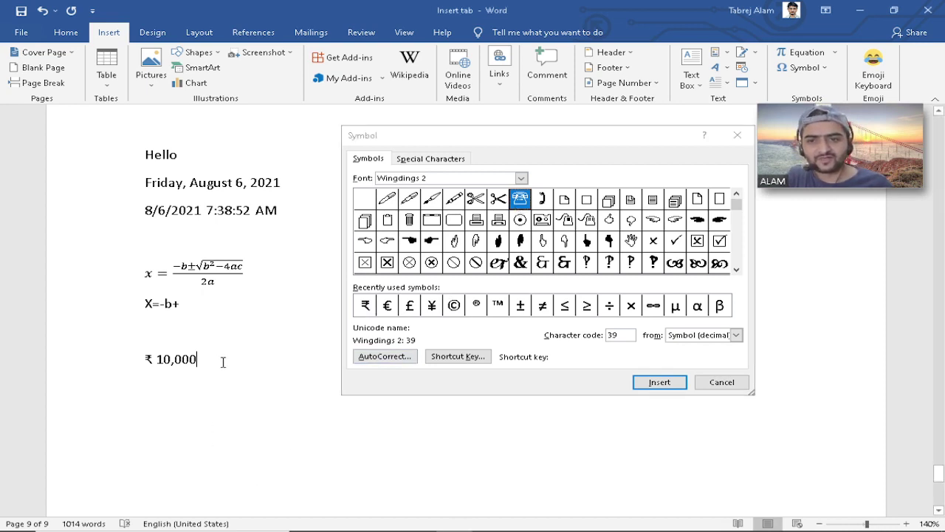
left_click(291, 210)
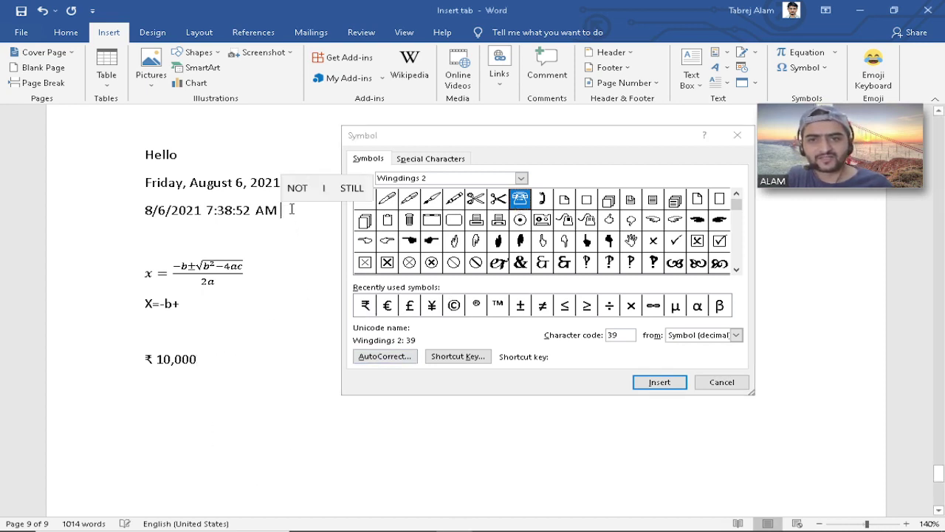
left_click(669, 389)
left_click(674, 385)
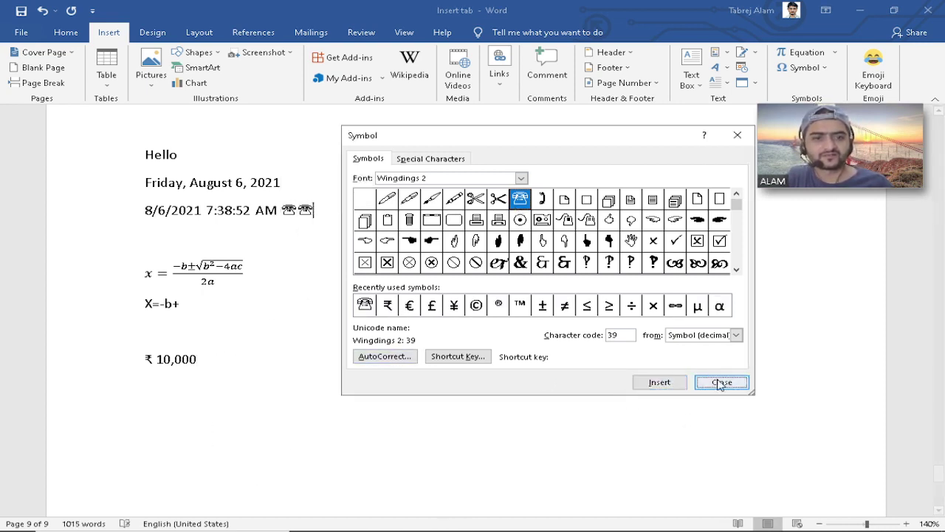
left_click(717, 382)
Set the font size of the second telephone symbol to 72
left_click_drag(312, 211, 292, 212)
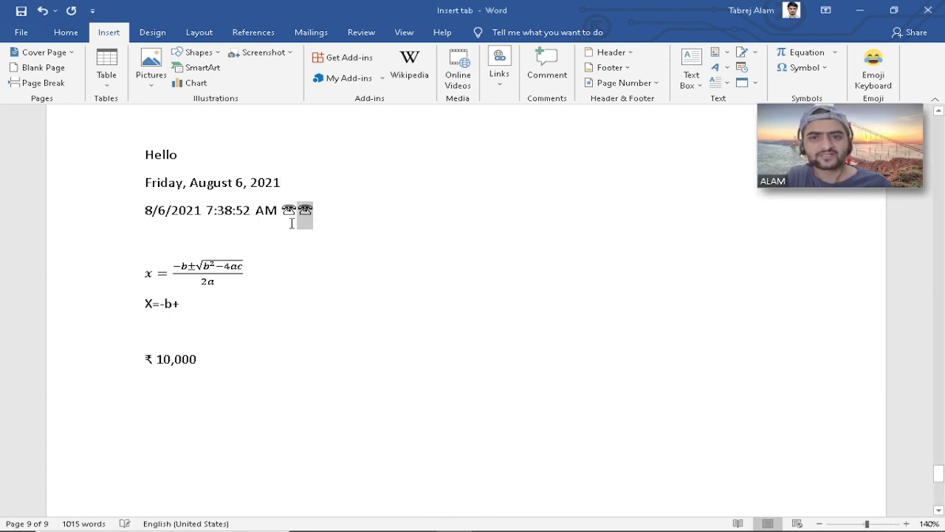
left_click(342, 217)
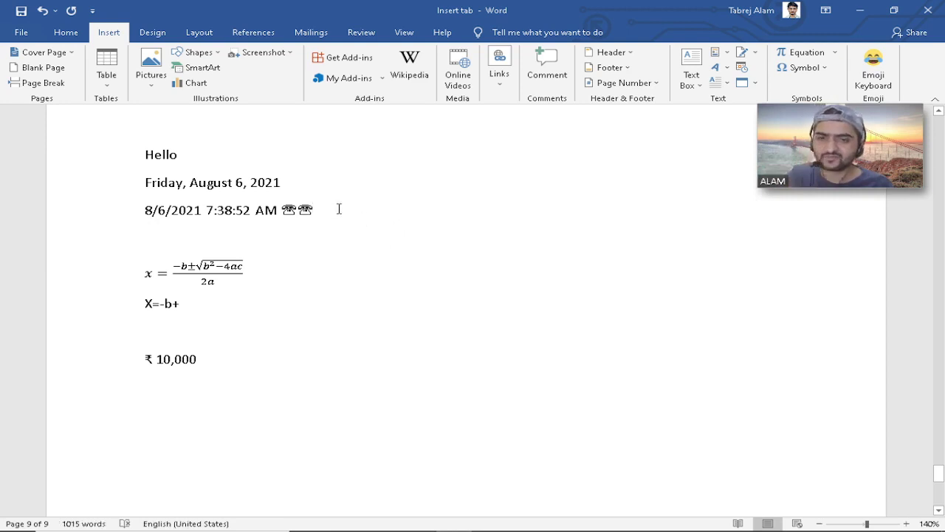
left_click_drag(306, 216, 300, 217)
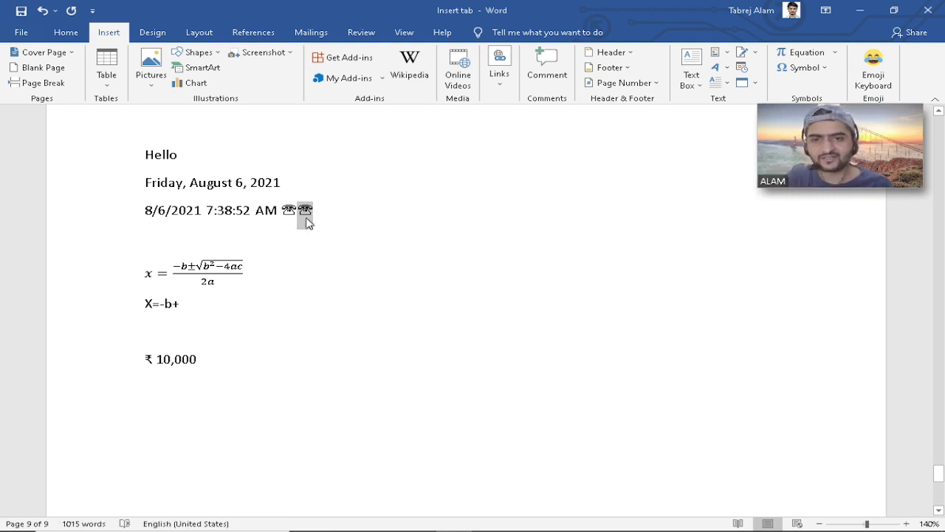
left_click(66, 32)
left_click(237, 57)
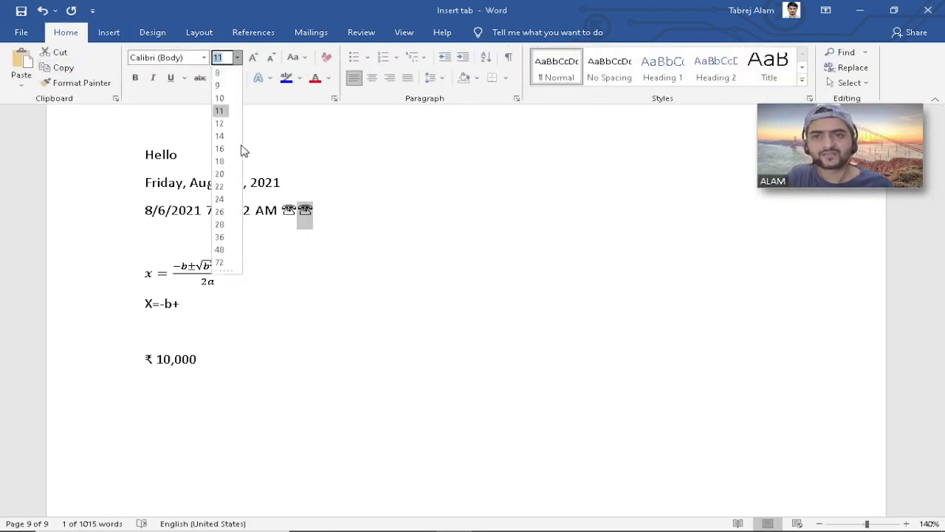
left_click(219, 262)
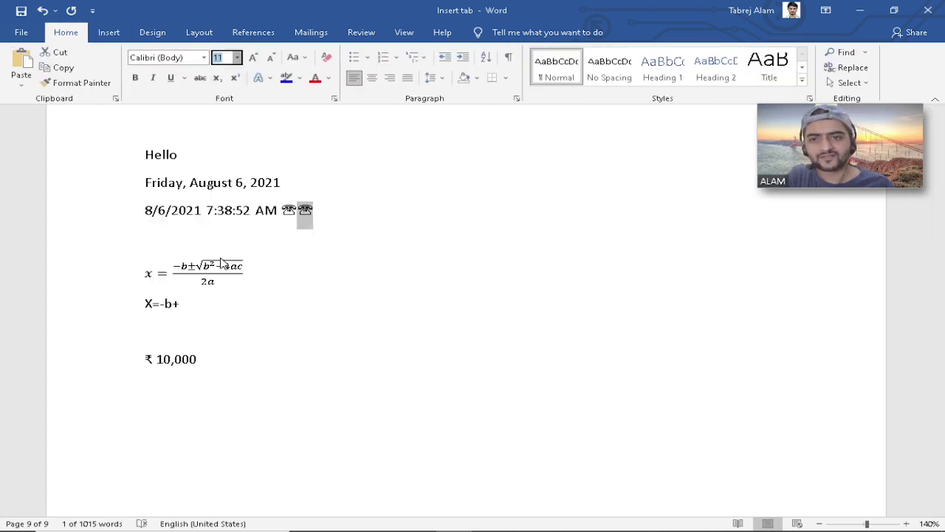
left_click(708, 316)
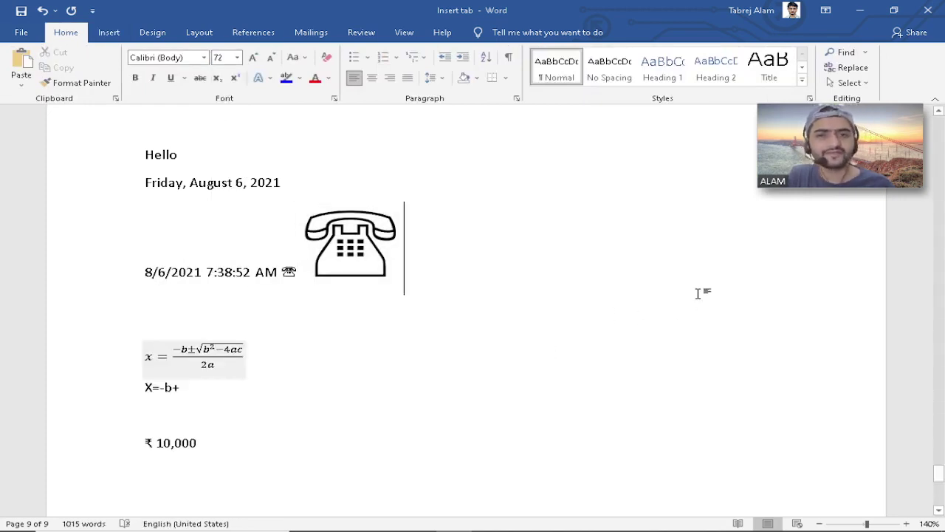
Change the font color of the large telephone symbol to red
double_click(381, 265)
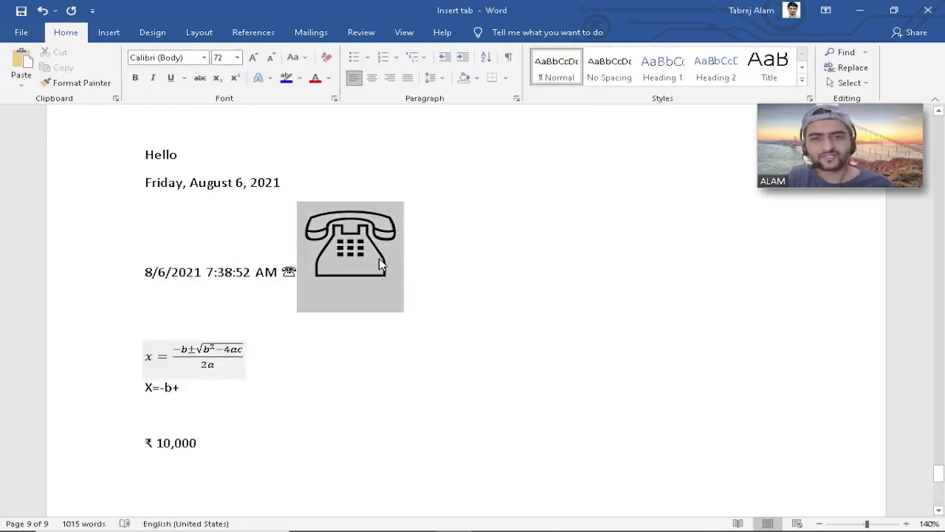
left_click(315, 77)
left_click(429, 261)
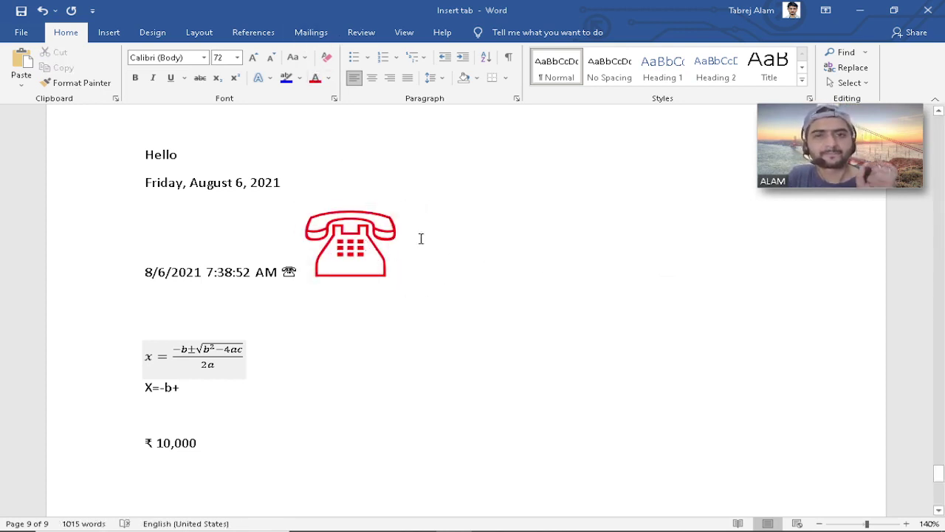
left_click(109, 32)
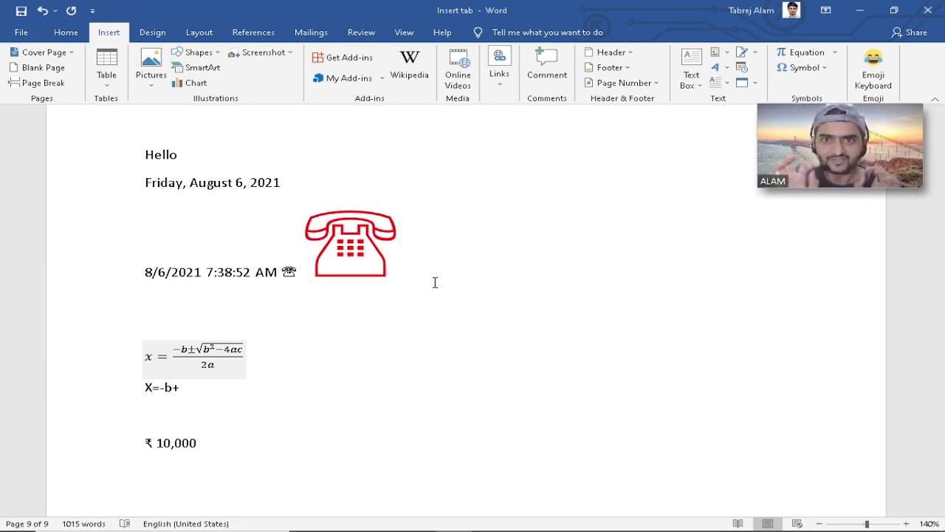
left_click_drag(319, 269, 408, 267)
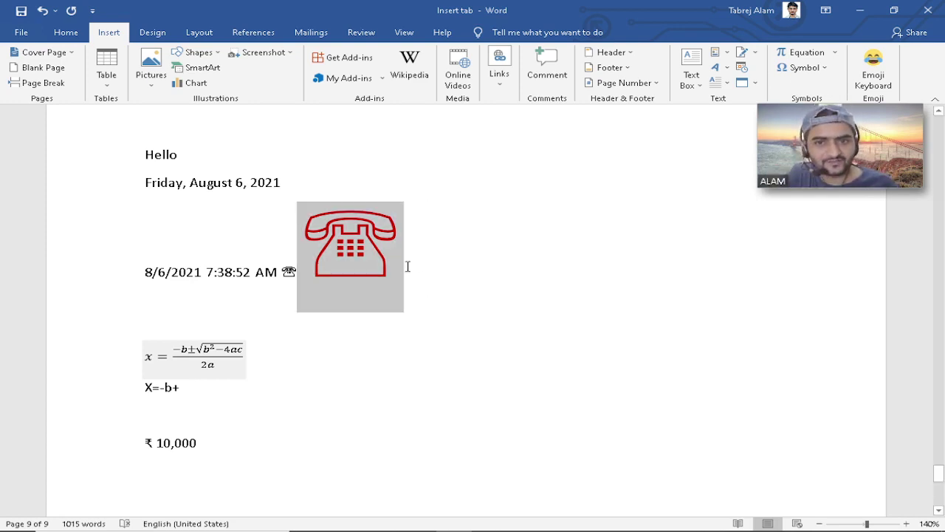
left_click(434, 276)
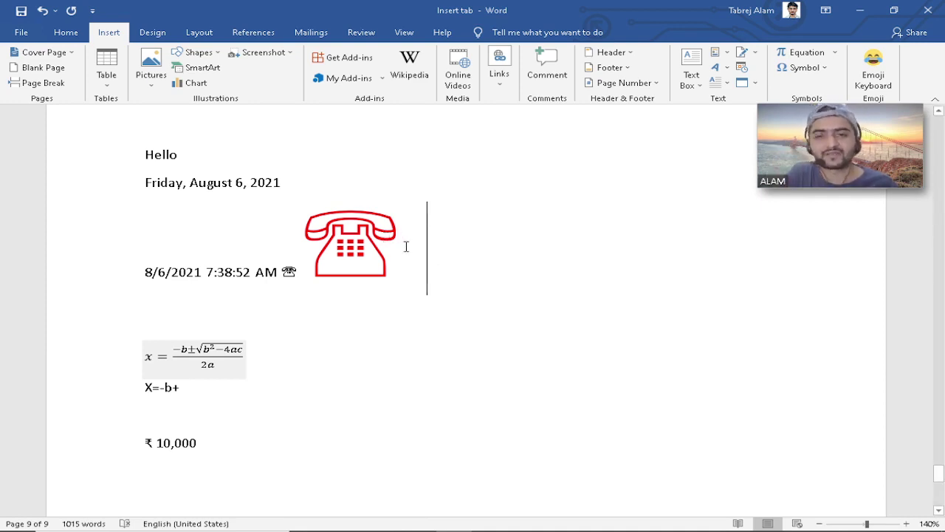
left_click(406, 245)
left_click_drag(374, 261, 424, 270)
left_click(426, 283)
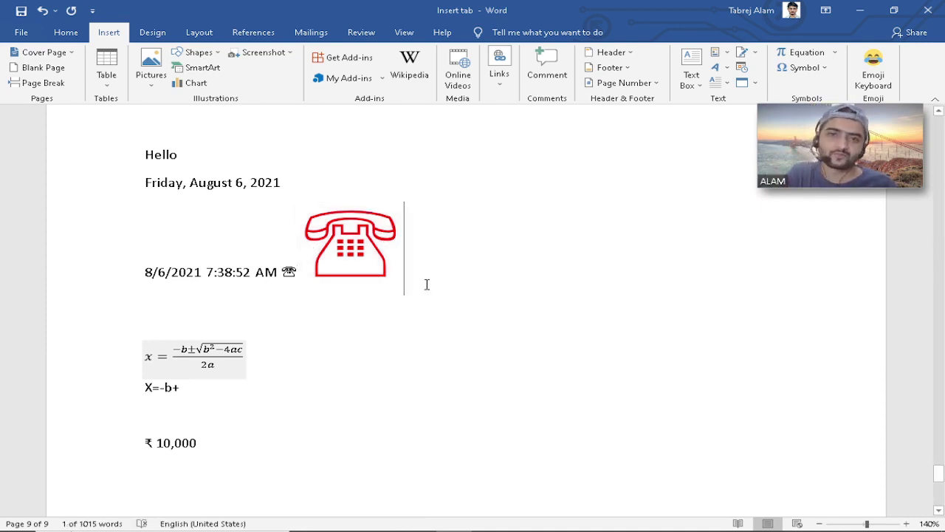
left_click(429, 277)
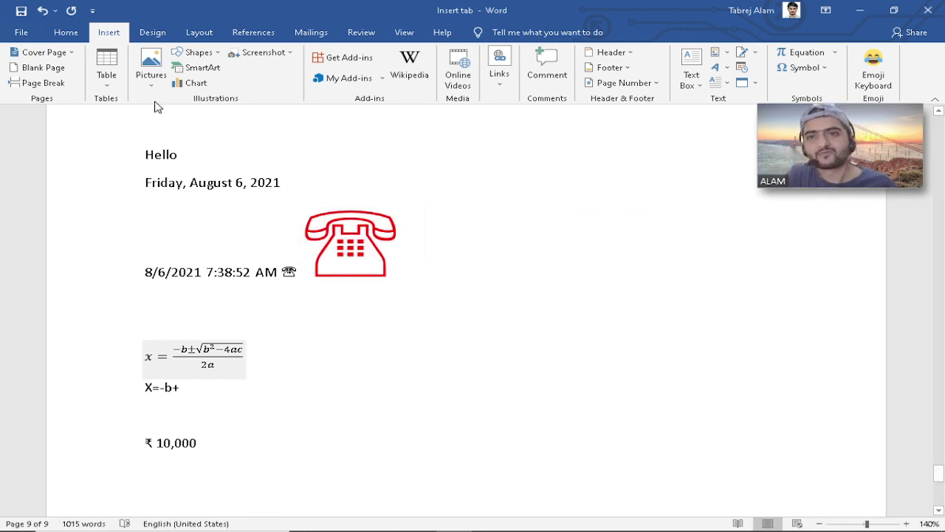
left_click(309, 272)
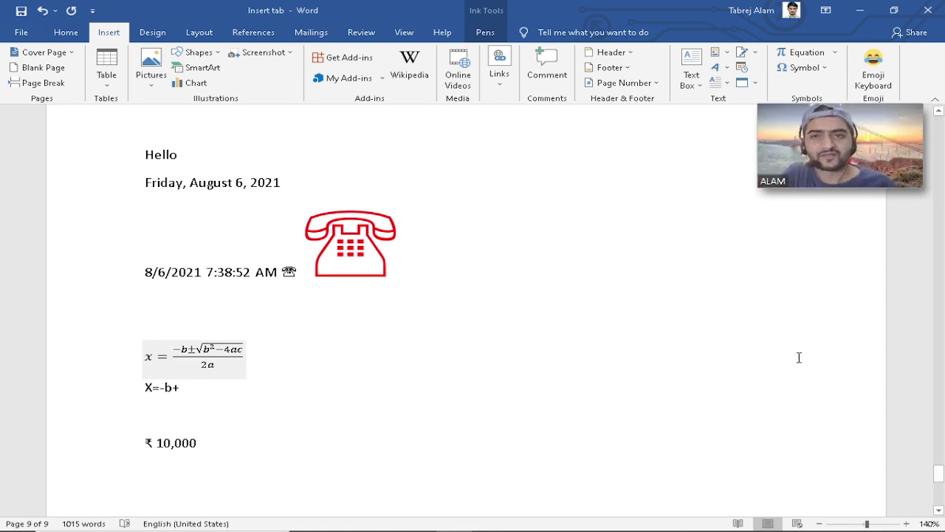
left_click(482, 332)
scroll(481, 330, "down", 2)
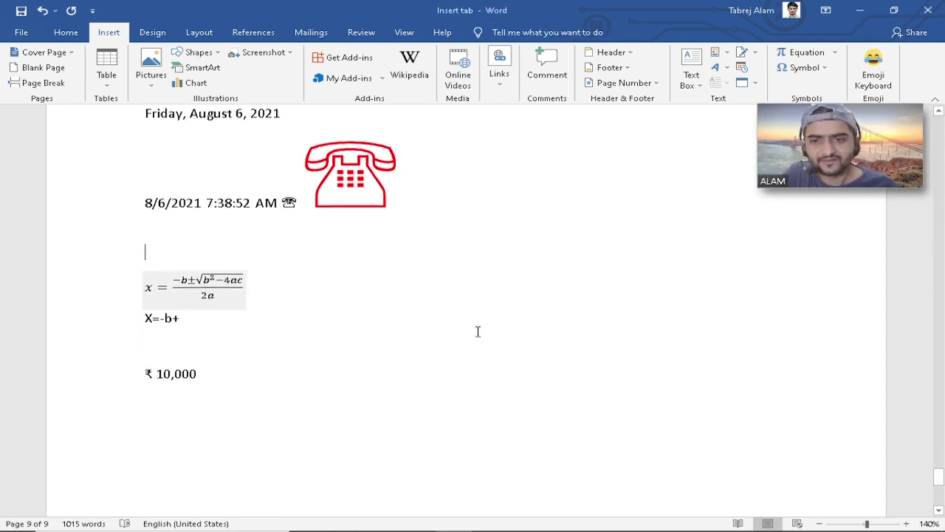
left_click(322, 350)
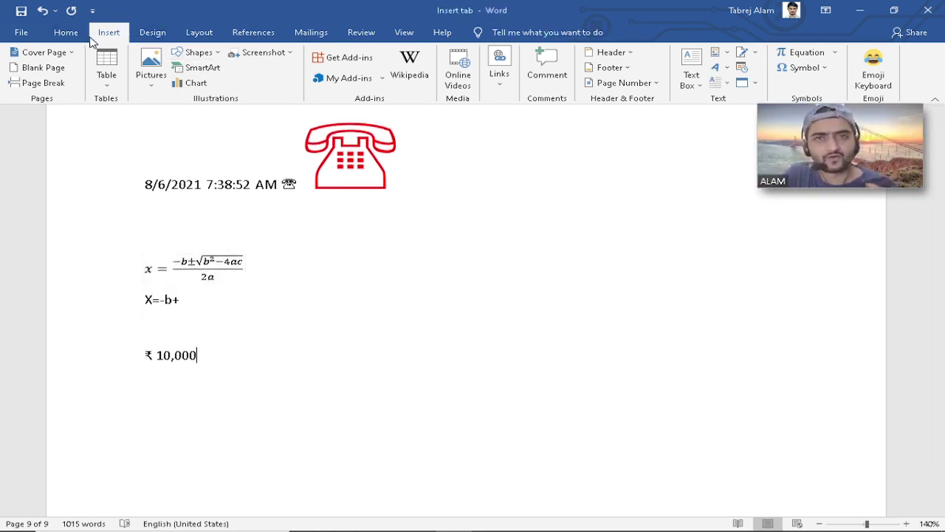
left_click(152, 33)
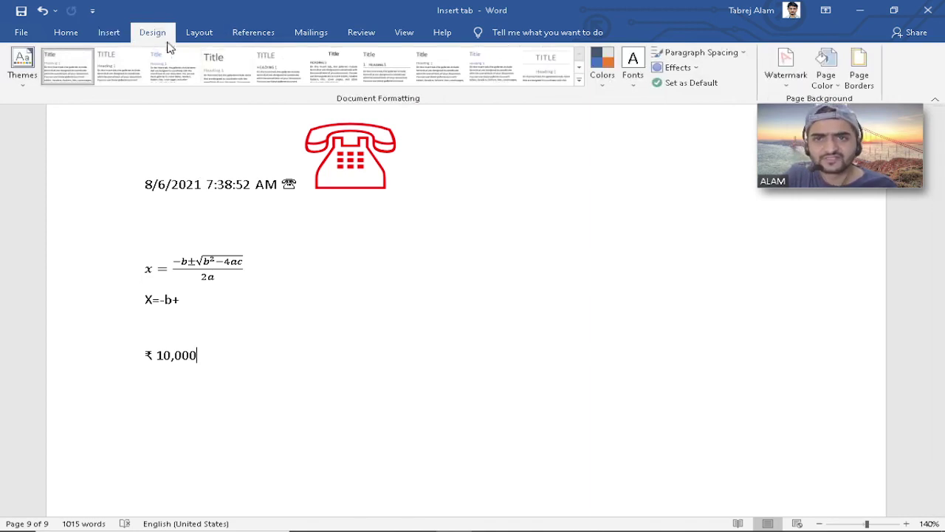
left_click(111, 34)
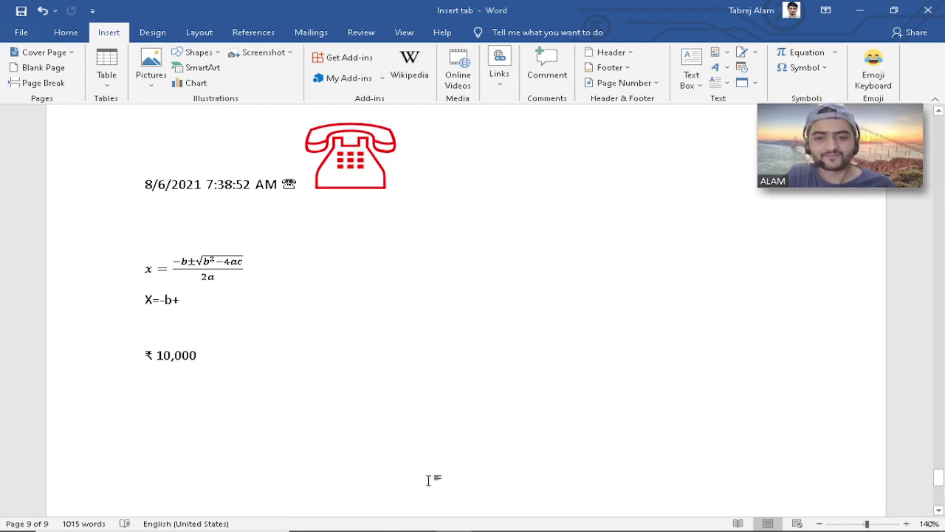
mouse_move(430, 527)
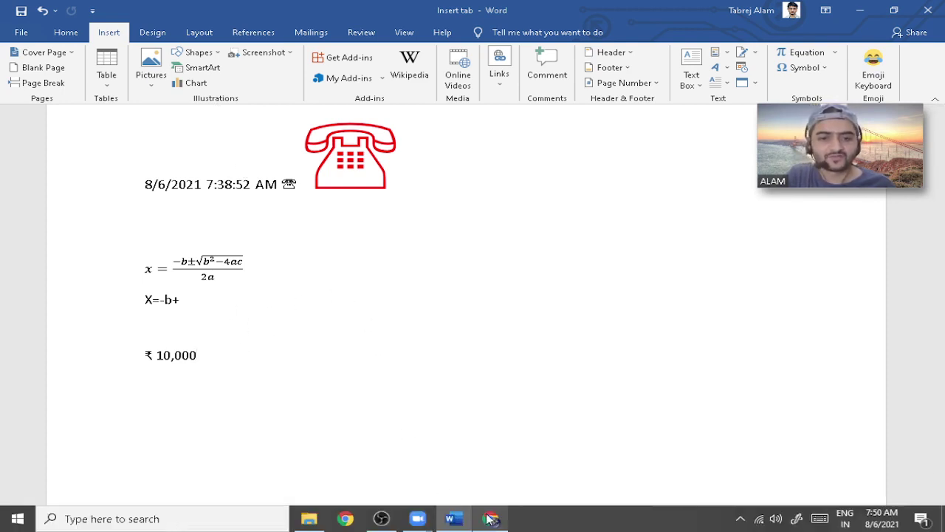
left_click(381, 519)
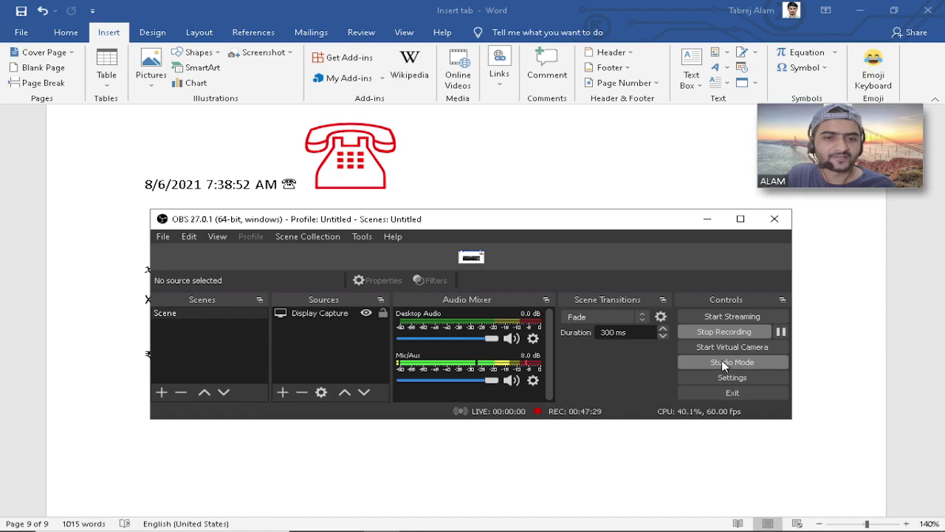